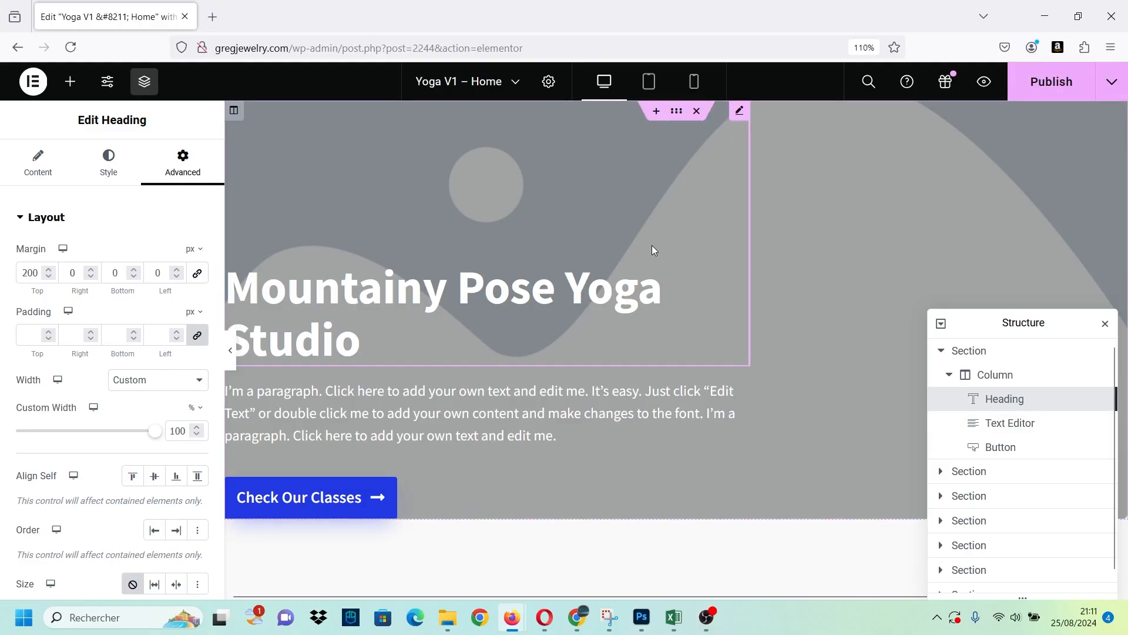
Add a row-direction Flexbox container above the hero section and open its style settings.
left_click(656, 110)
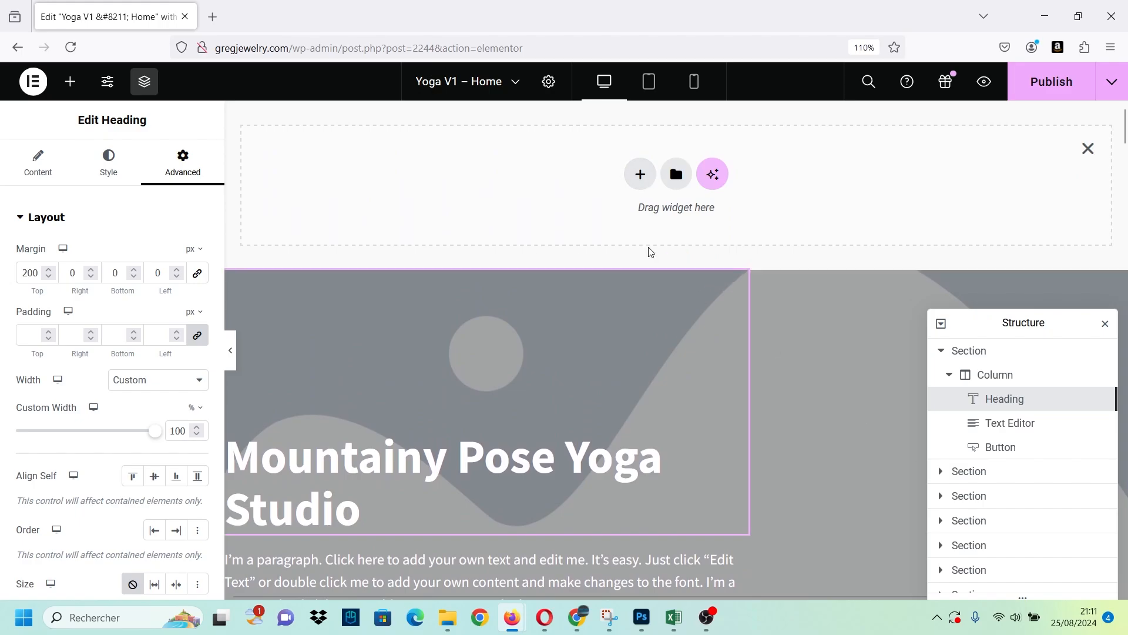
left_click(640, 185)
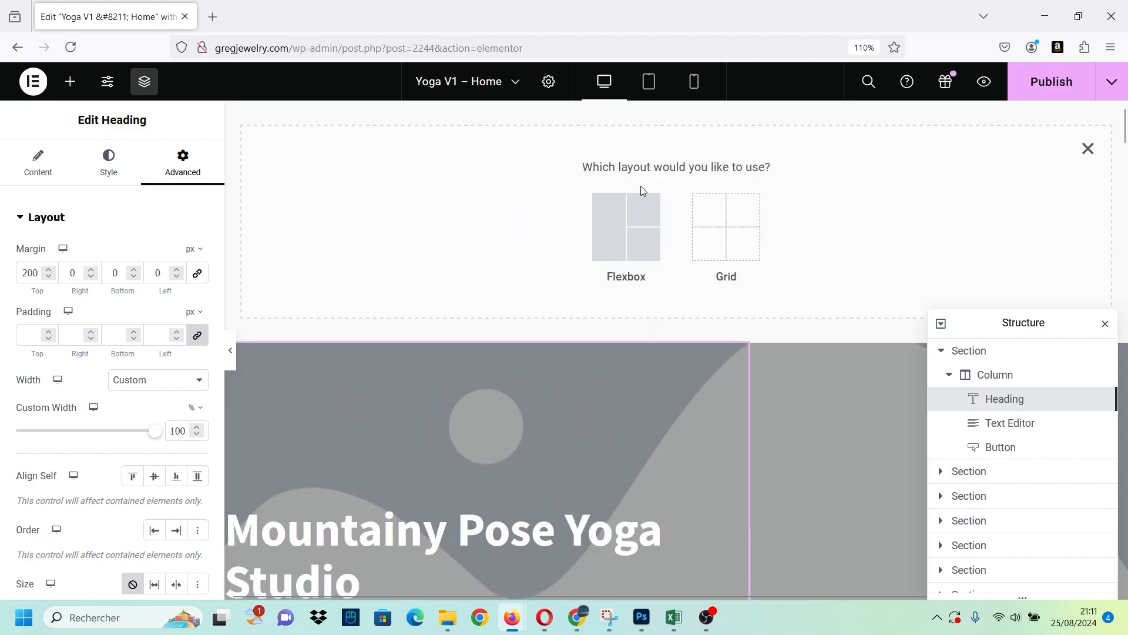
left_click(612, 249)
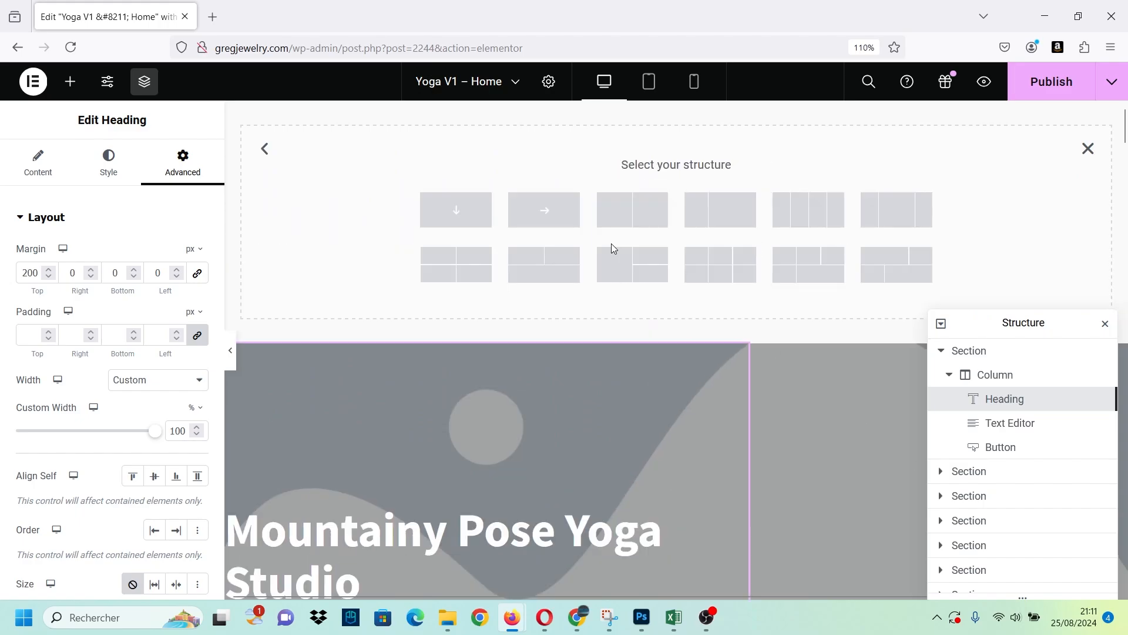
left_click(529, 217)
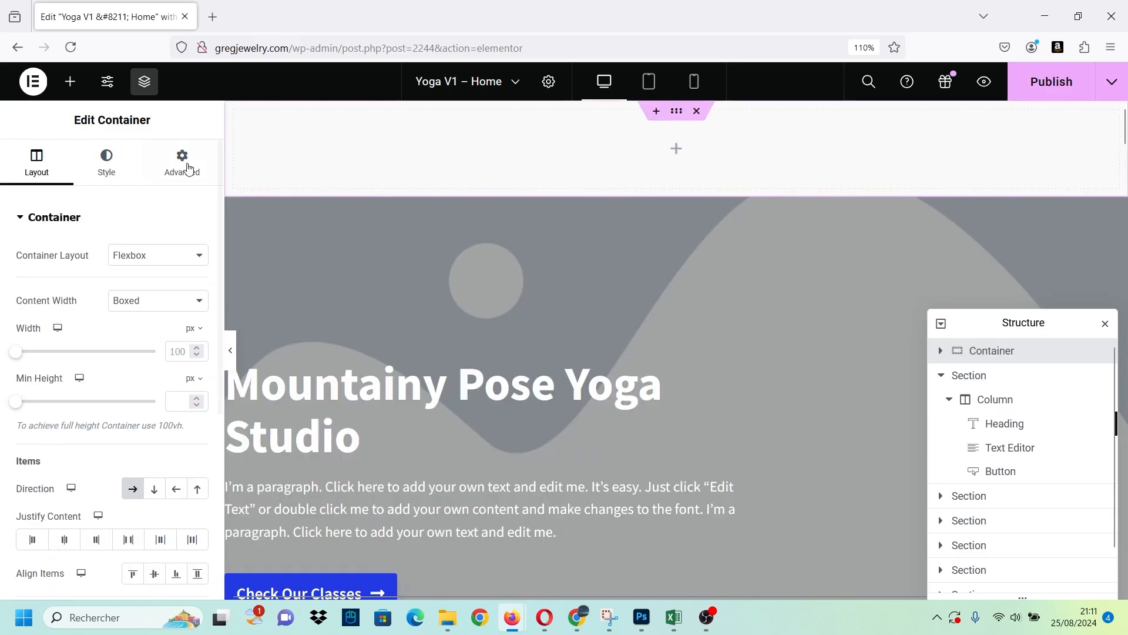
left_click(129, 167)
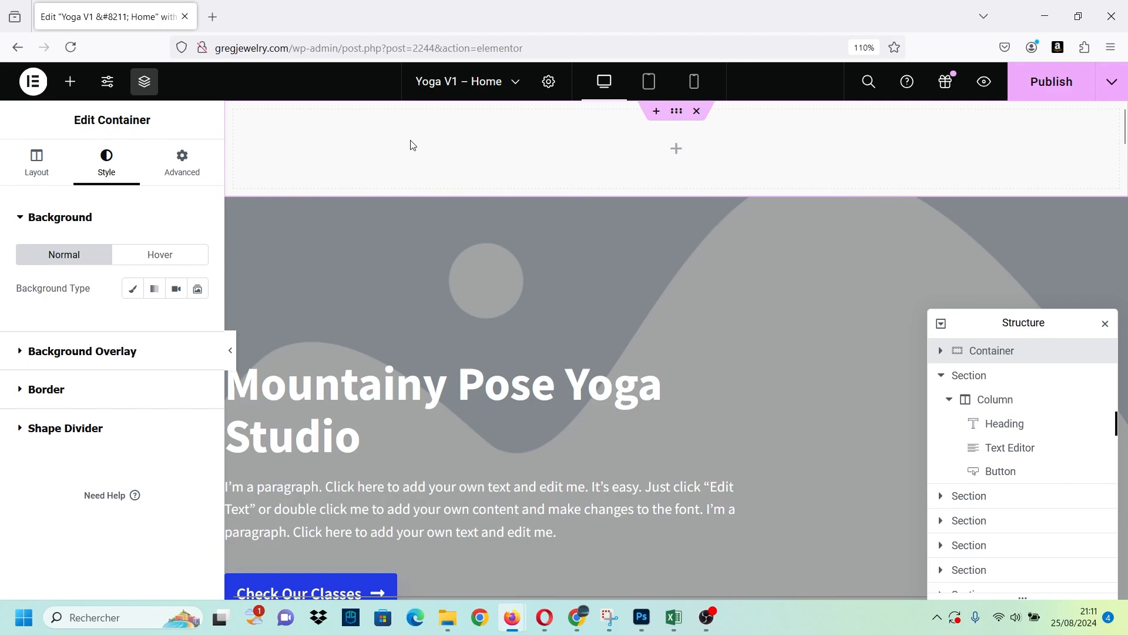
Open the gregjewelry.com WordPress admin dashboard in a new browser tab.
left_click(217, 17)
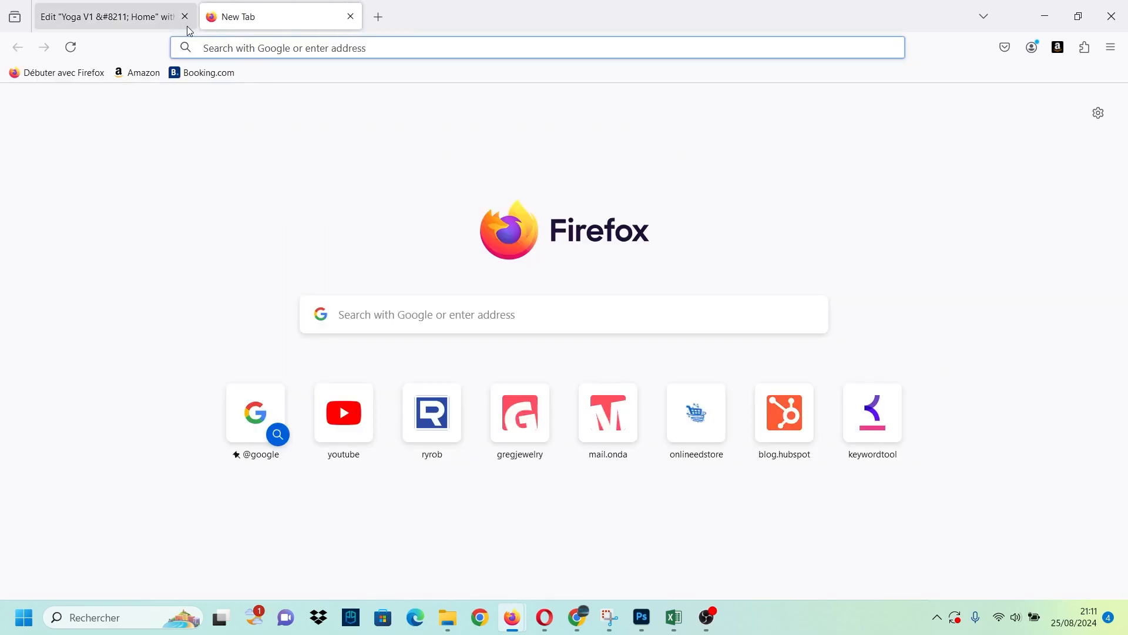
left_click(162, 25)
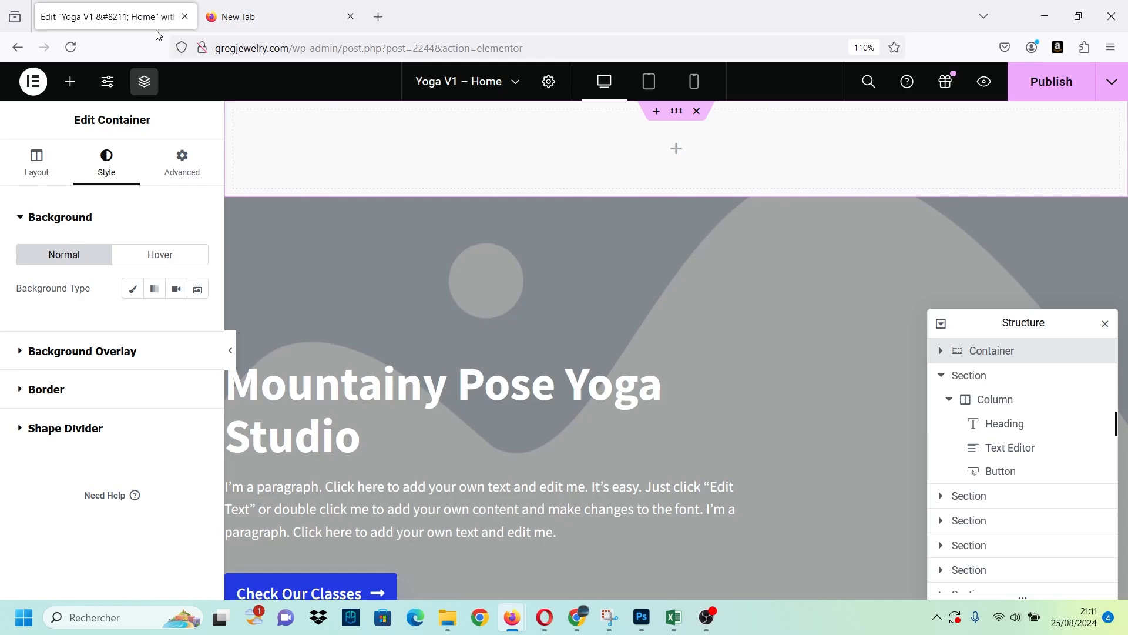
left_click(248, 19)
type("greg")
key("Right")
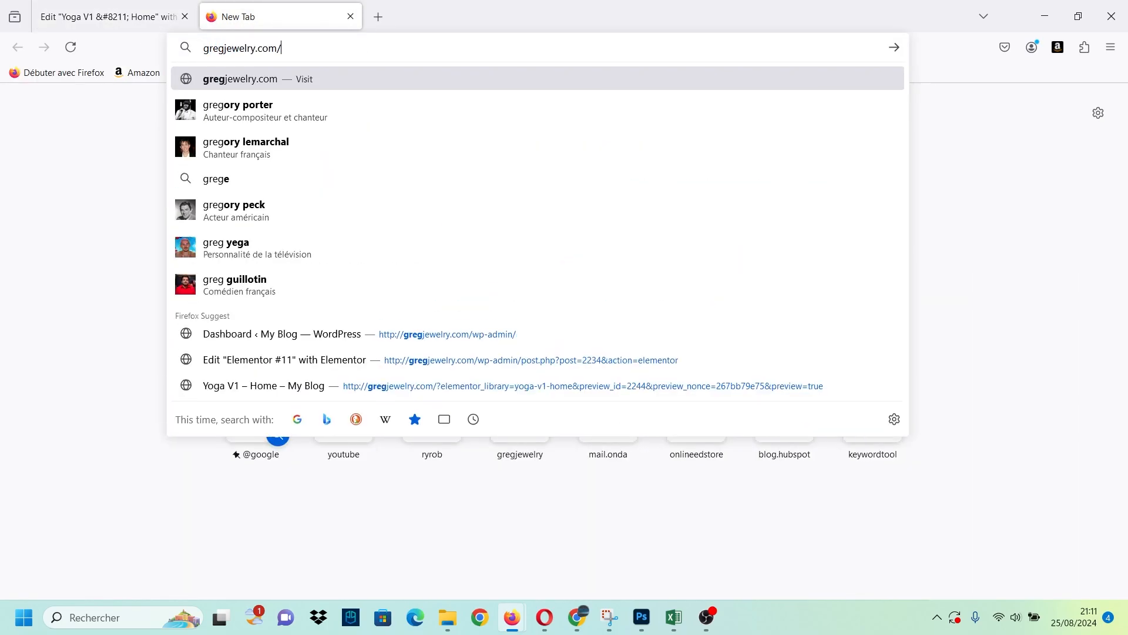
type("wp-")
key("Return")
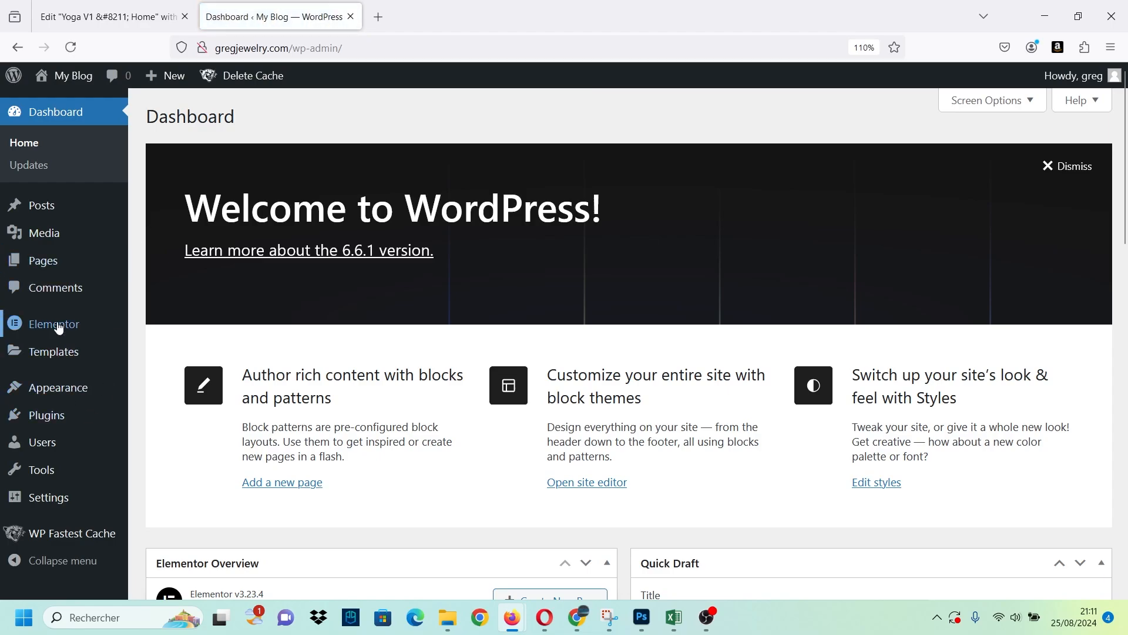
Open the Features page of the Elementor settings.
mouse_move(120, 327)
left_click(168, 305)
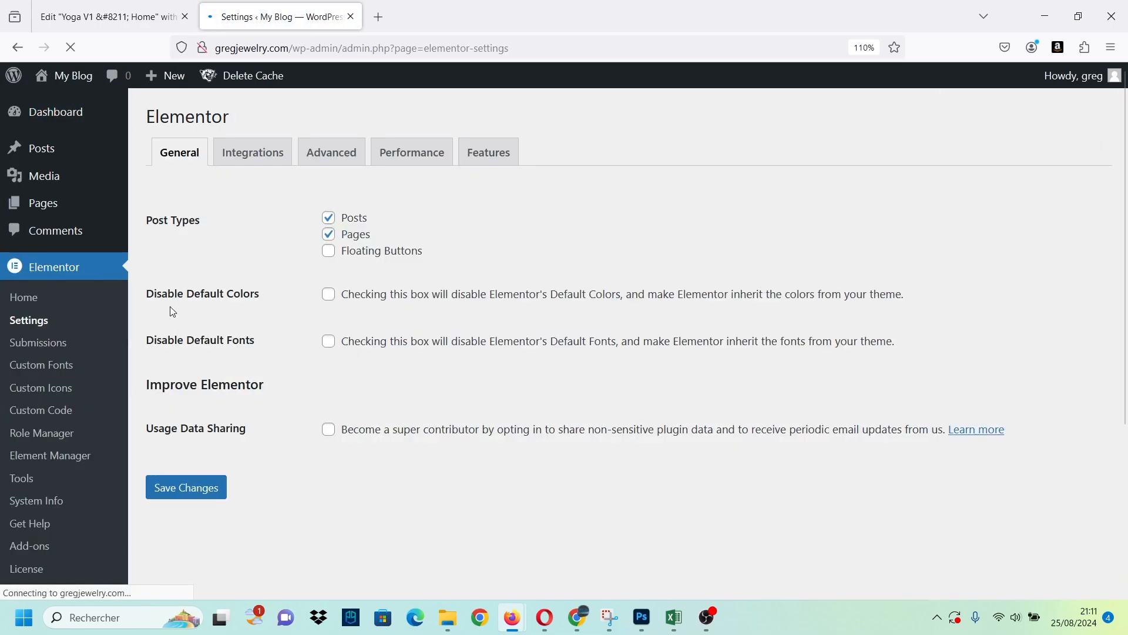
left_click(493, 166)
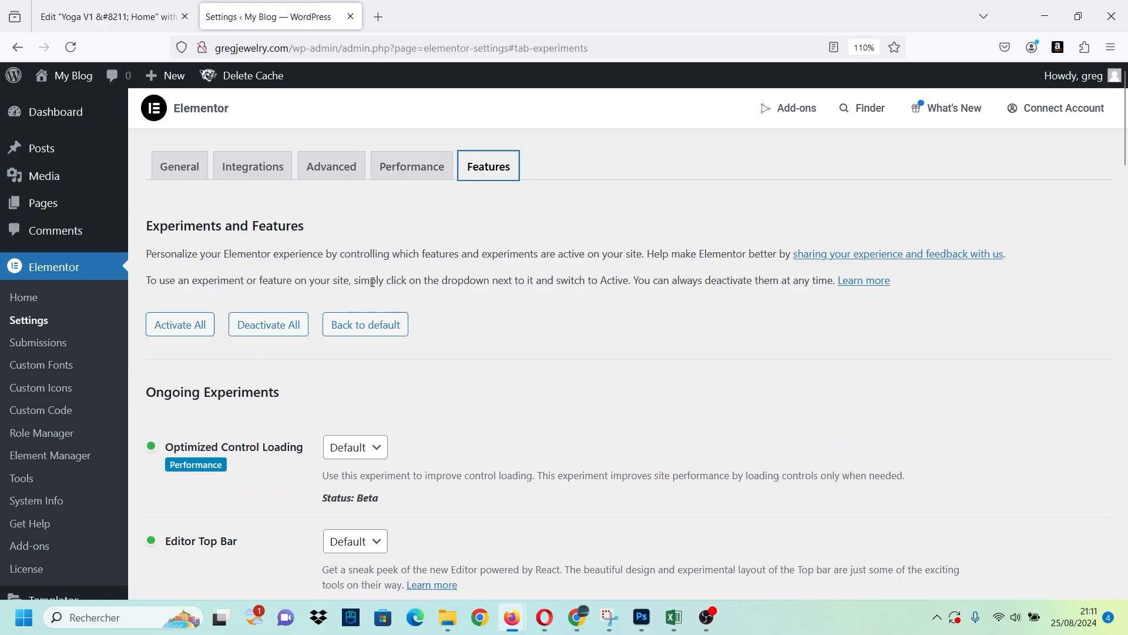
Set the Nested Elements experiment to Active.
scroll(376, 282, "down", 4)
scroll(522, 339, "down", 3)
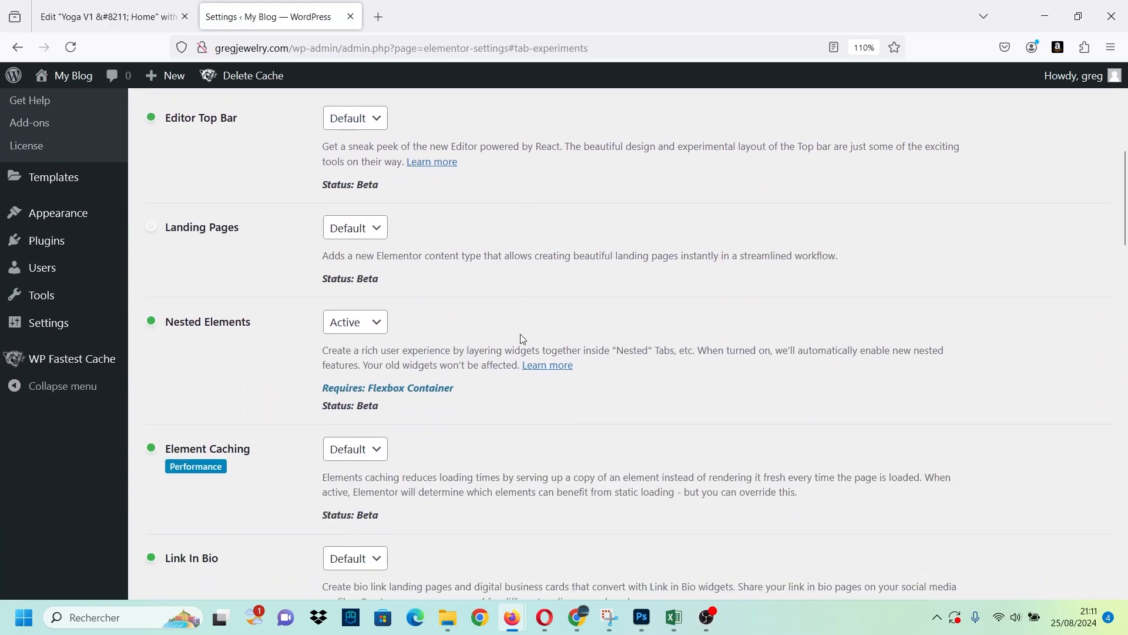
scroll(459, 330, "down", 3)
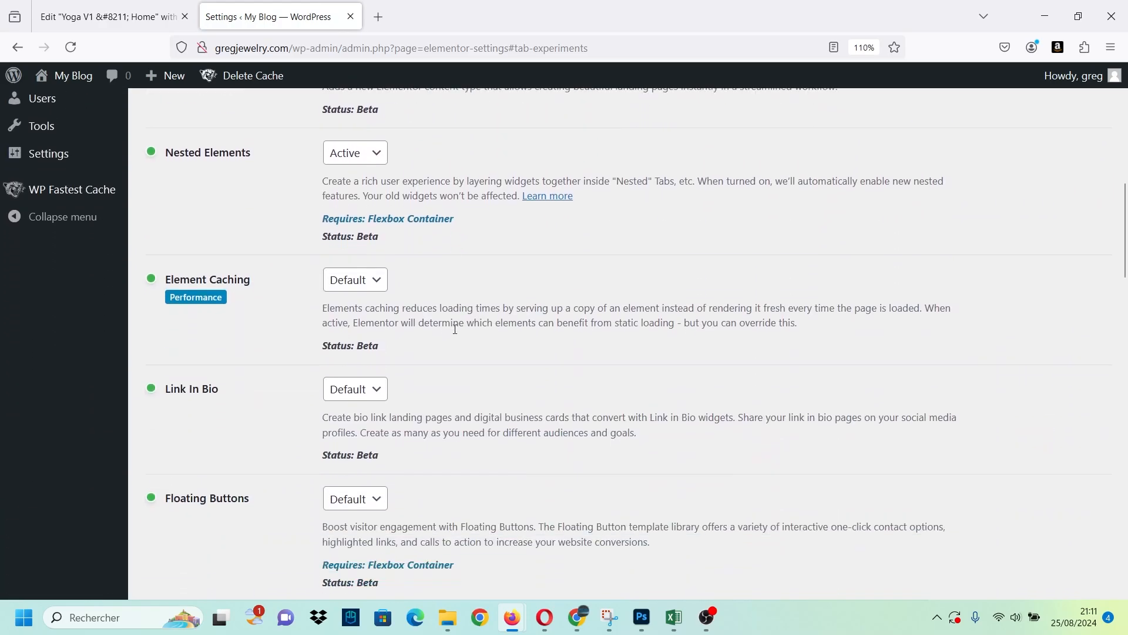
scroll(457, 329, "up", 2)
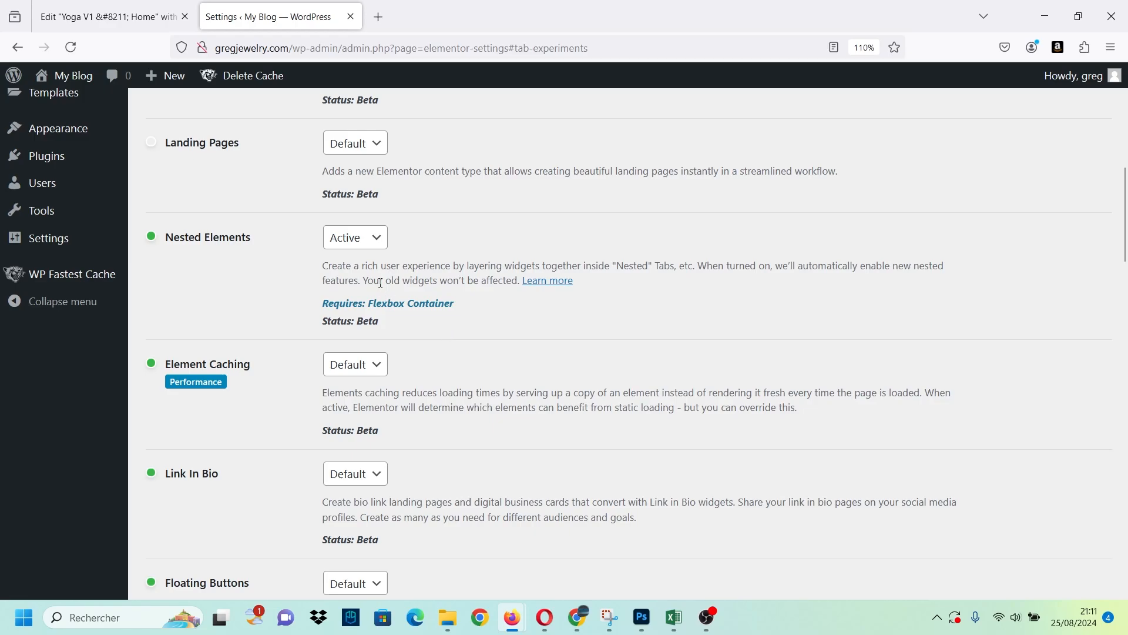
left_click(356, 238)
left_click(355, 289)
left_click_drag(235, 237, 167, 237)
left_click(186, 241)
Set the Menu experiment to Active in the ongoing experiments.
scroll(279, 283, "down", 4)
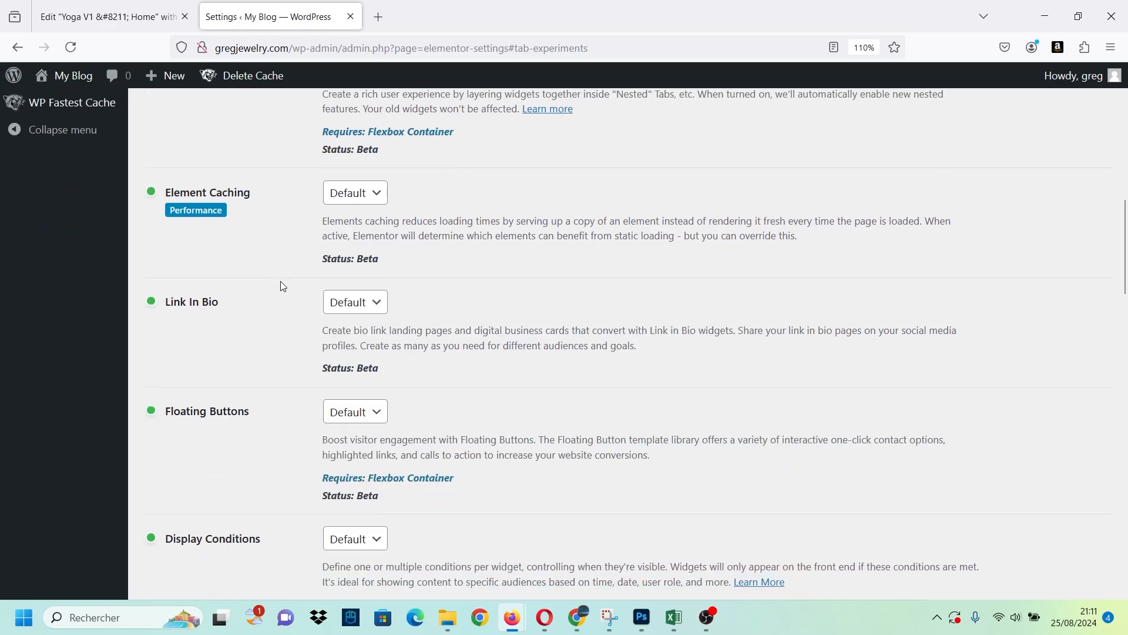
scroll(280, 287, "down", 3)
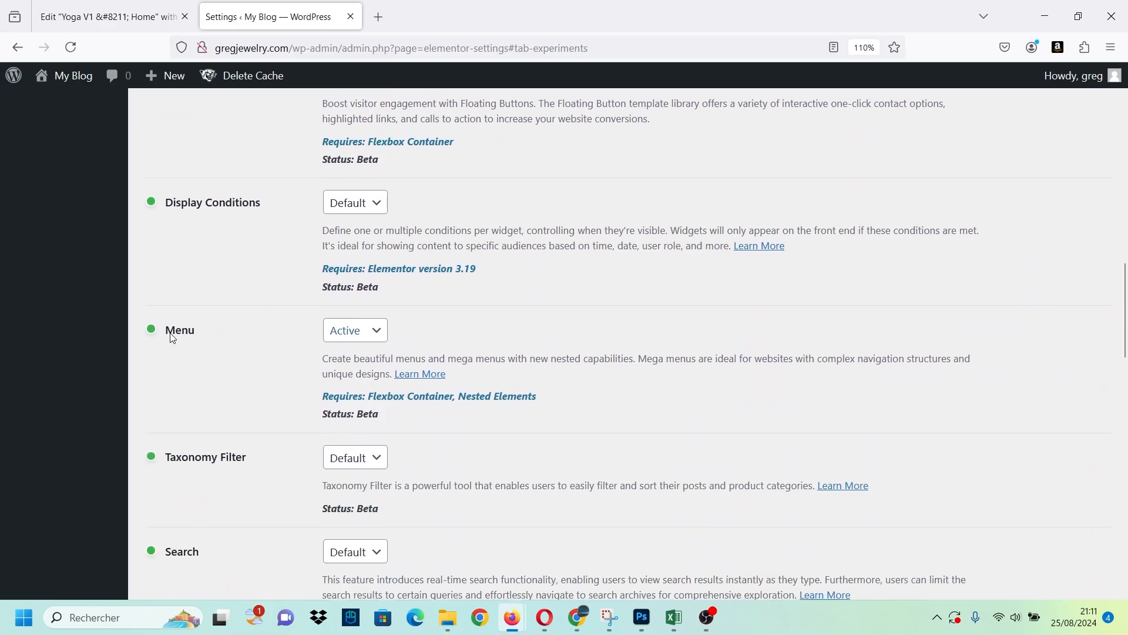
left_click_drag(168, 331, 197, 336)
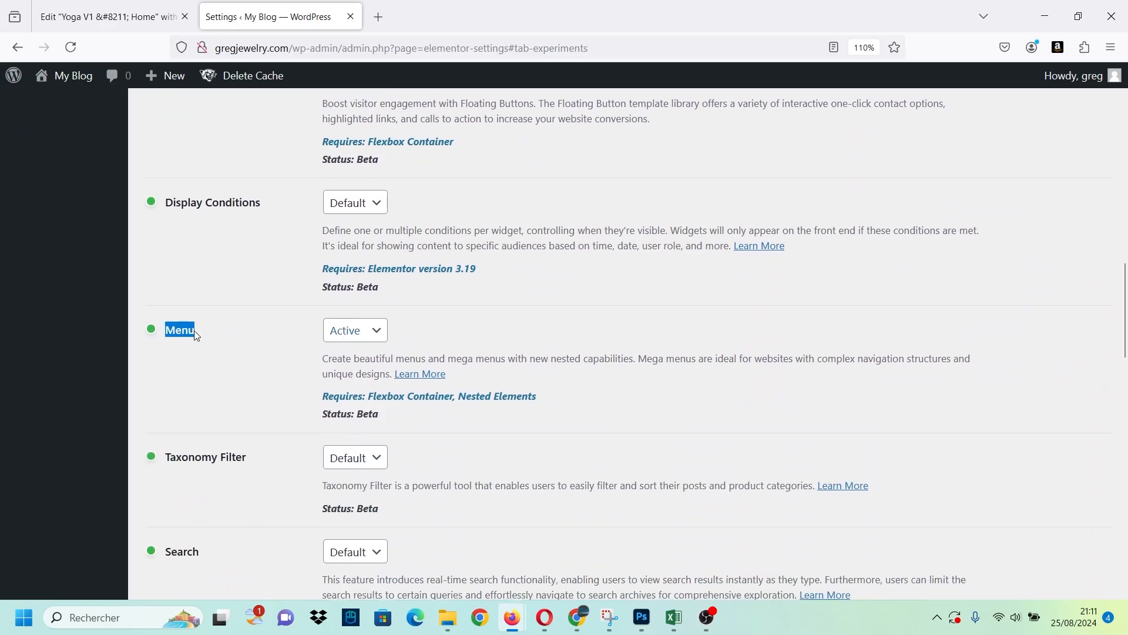
left_click(324, 331)
left_click(355, 381)
triple_click(345, 372)
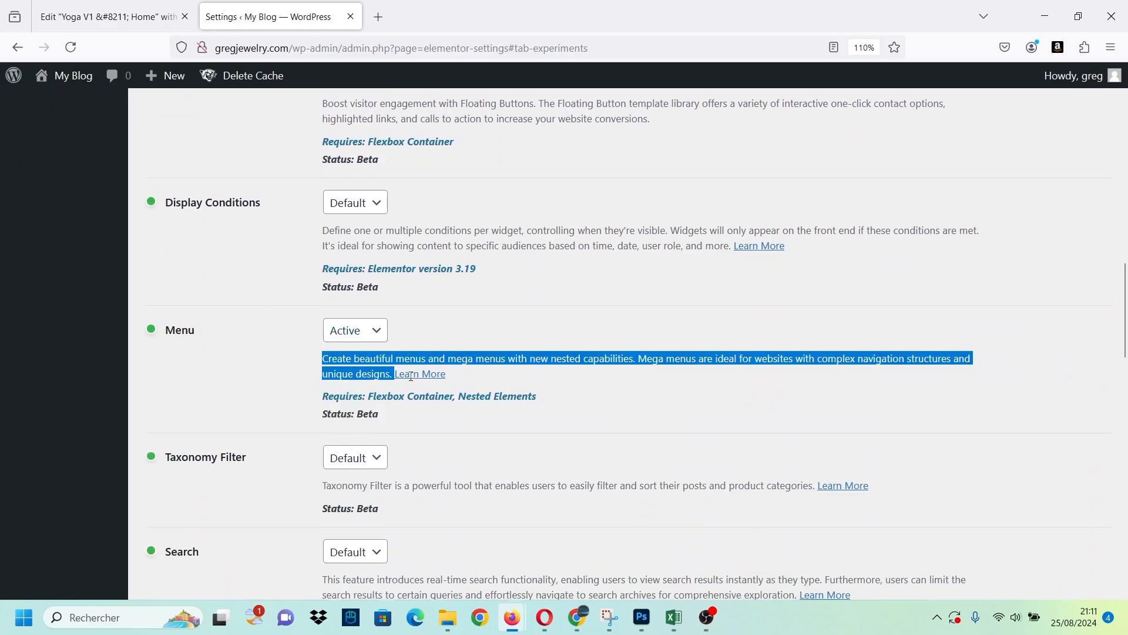
left_click(443, 348)
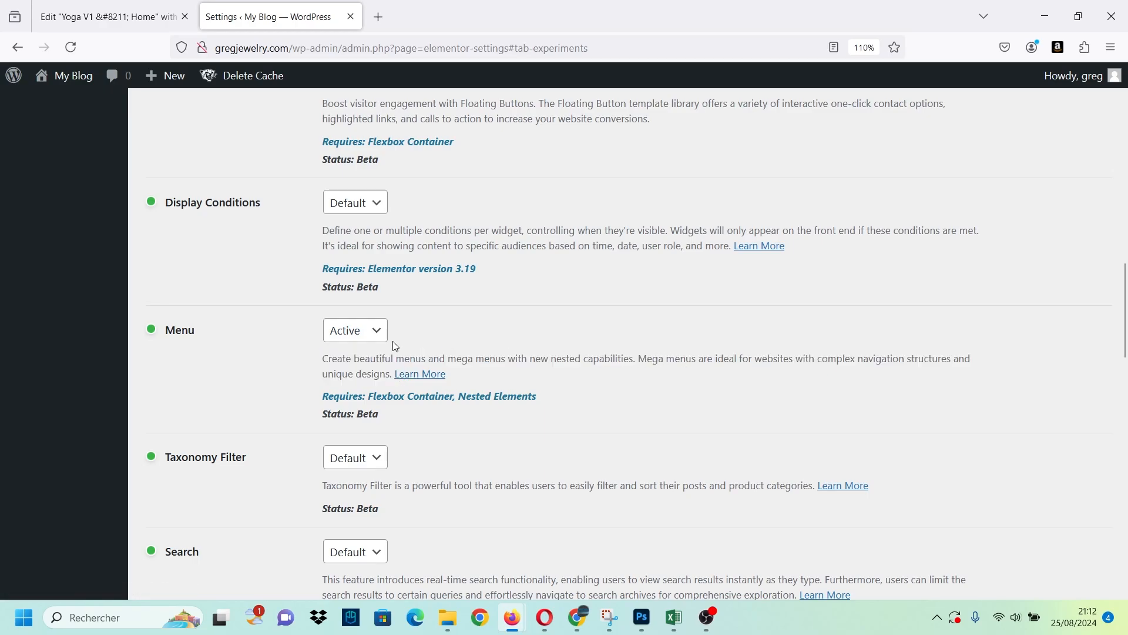
left_click(362, 327)
left_click(354, 374)
Save the changes to the Elementor feature settings.
scroll(291, 381, "down", 18)
scroll(295, 410, "down", 4)
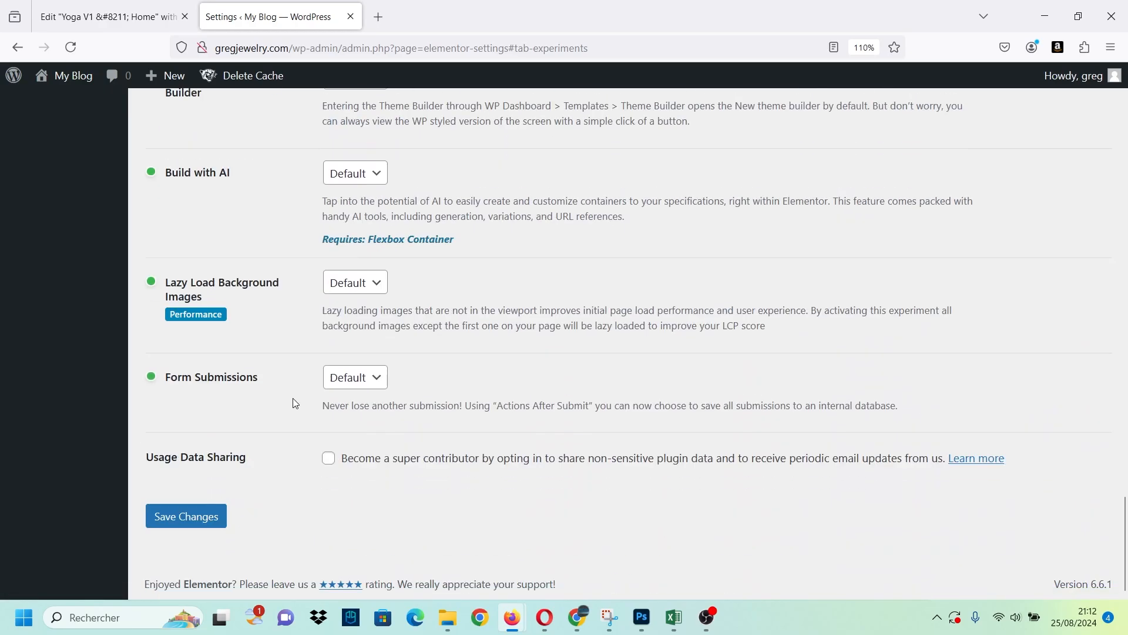
left_click(164, 525)
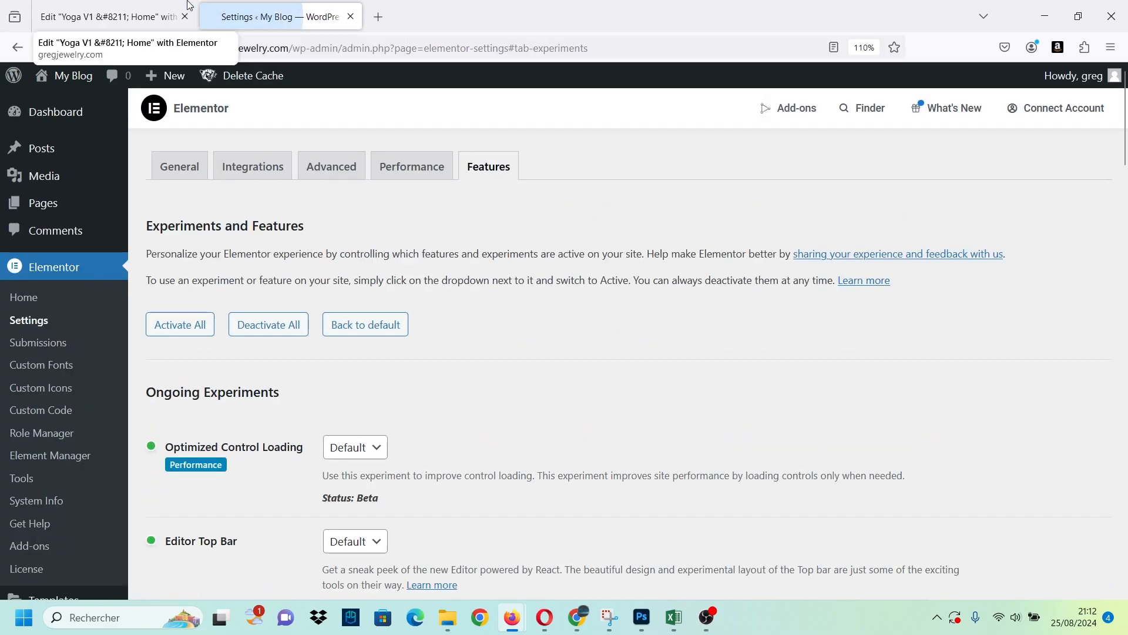
Return to the Yoga V1 – Home editor and reload the page, confirming to leave it.
left_click(89, 17)
left_click(65, 51)
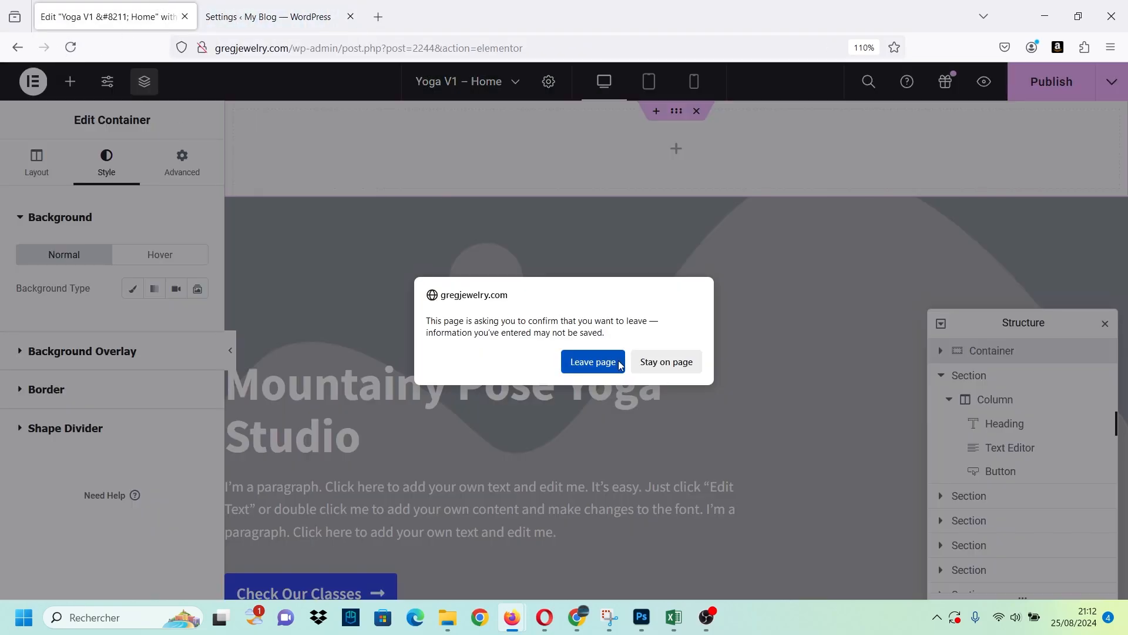
left_click(666, 364)
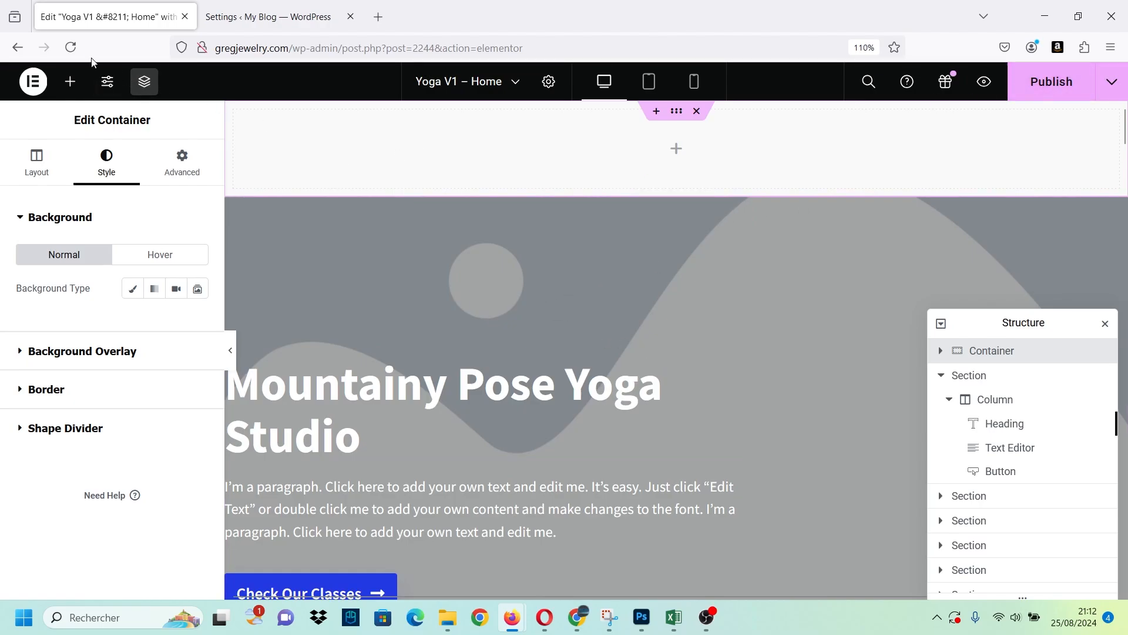
left_click(71, 47)
left_click(598, 361)
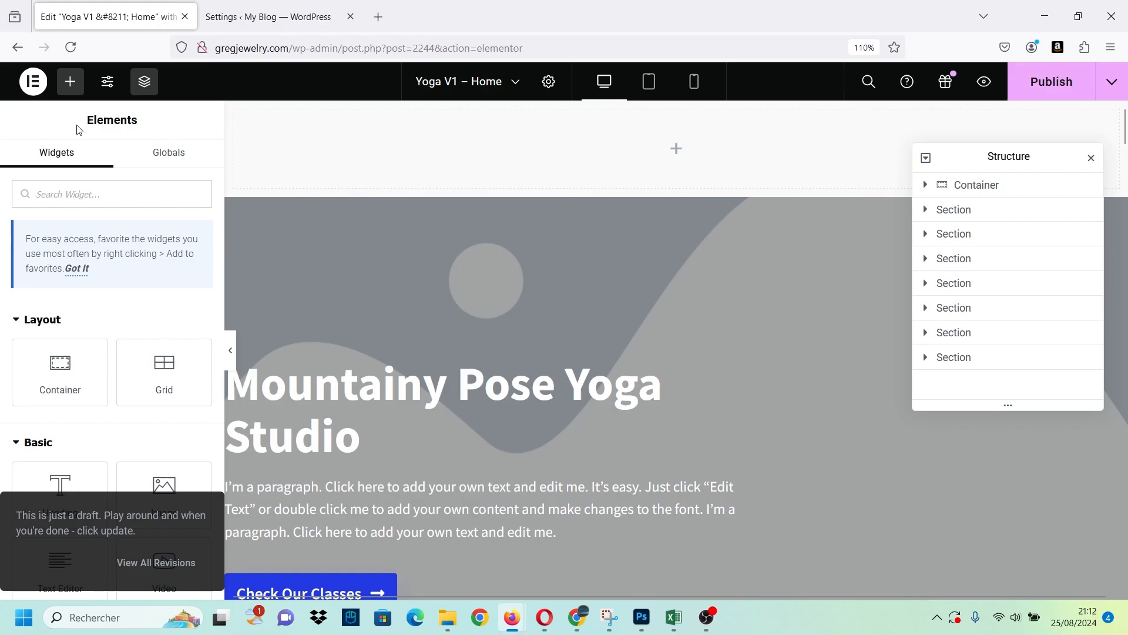
Find the WordPress Menu widget and place it in the empty container above the hero section.
type("menu")
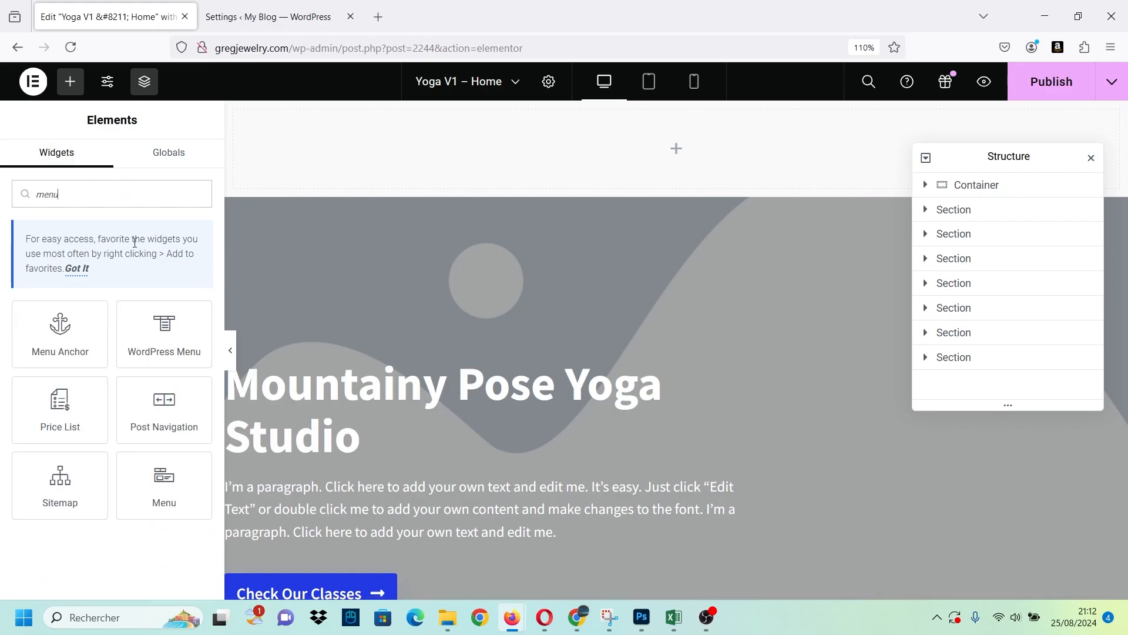
left_click_drag(160, 488, 17, 459)
left_click_drag(164, 332, 669, 141)
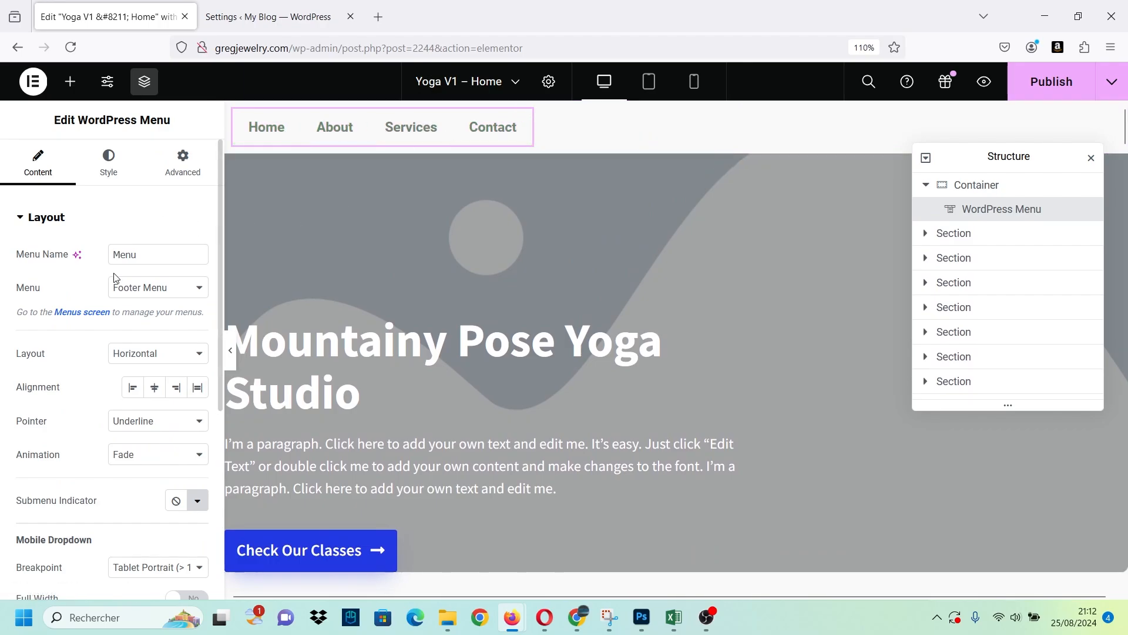
Assign the Header menu to the WordPress Menu widget and delete the widget from the container.
left_click(153, 294)
left_click(152, 324)
left_click(154, 296)
left_click(47, 275)
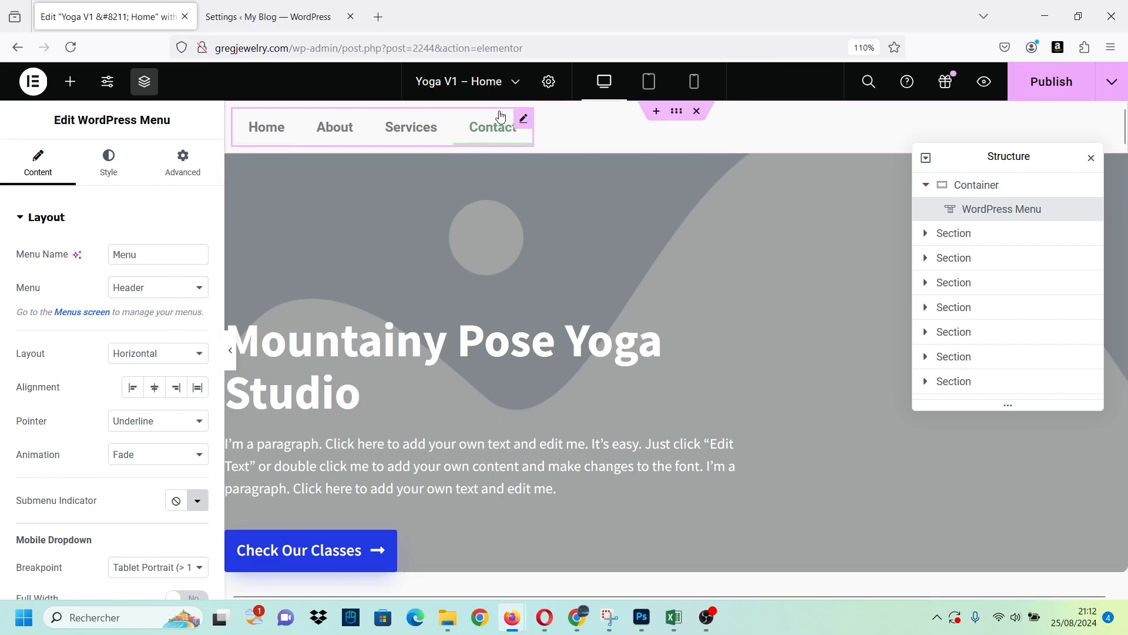
key("Delete")
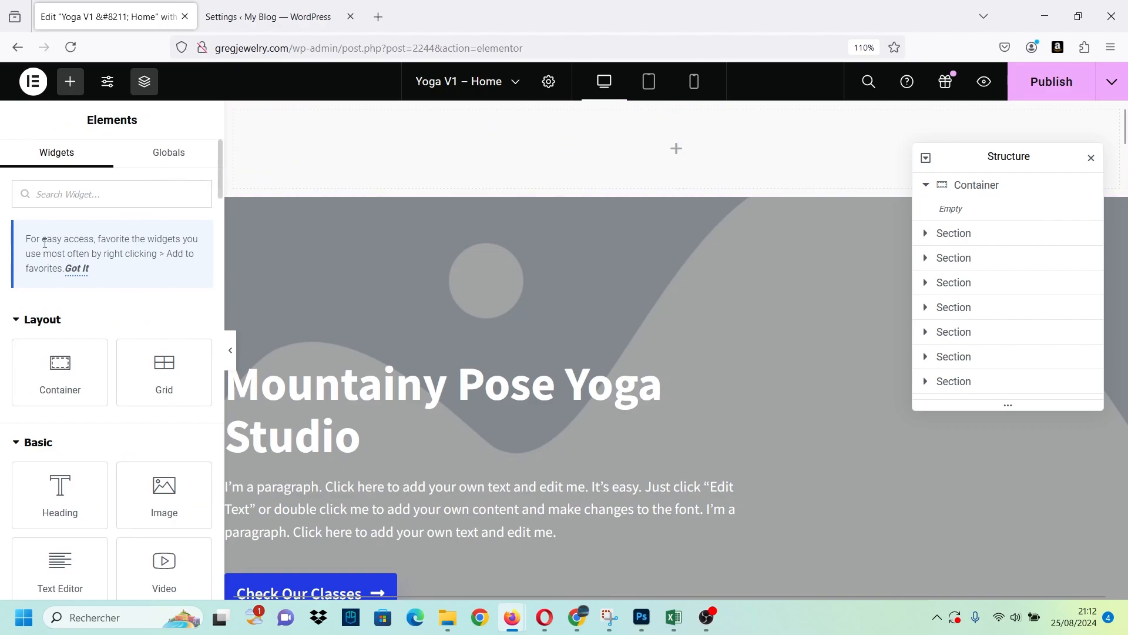
Add the Menu widget to the empty container above the hero and align its items to the right end.
type("menu")
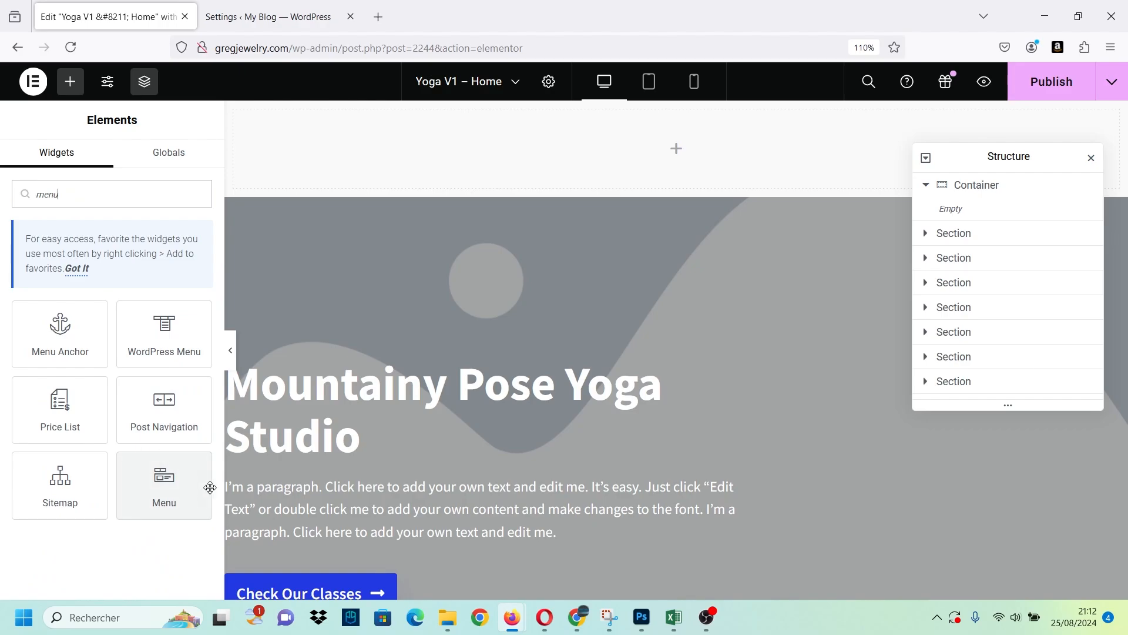
left_click_drag(210, 487, 697, 158)
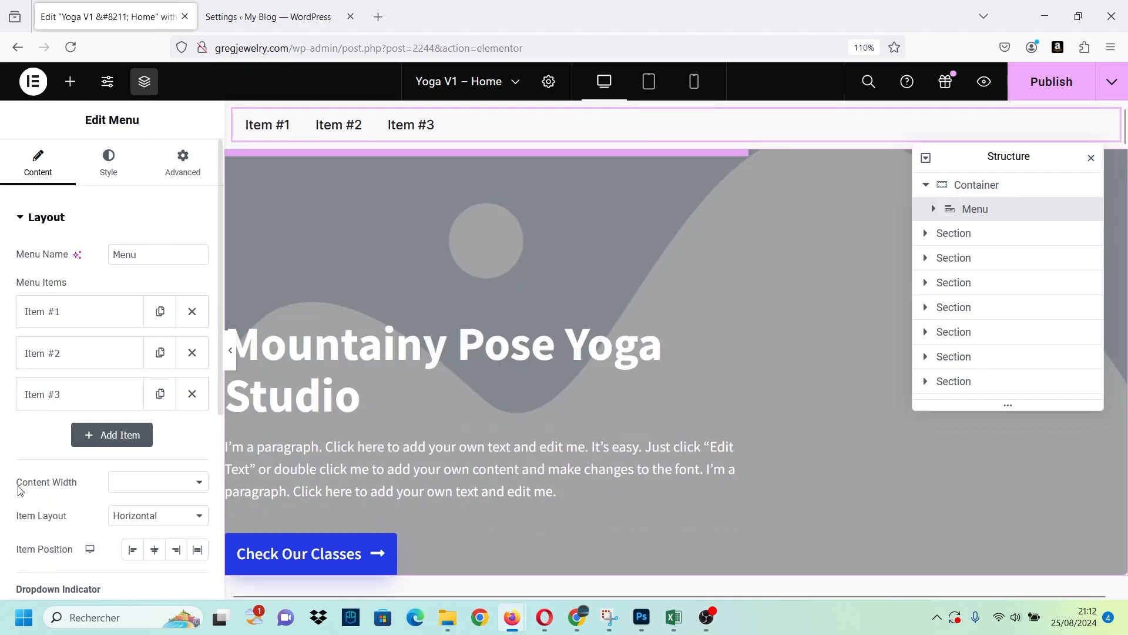
left_click(177, 549)
left_click_drag(1036, 168, 1024, 340)
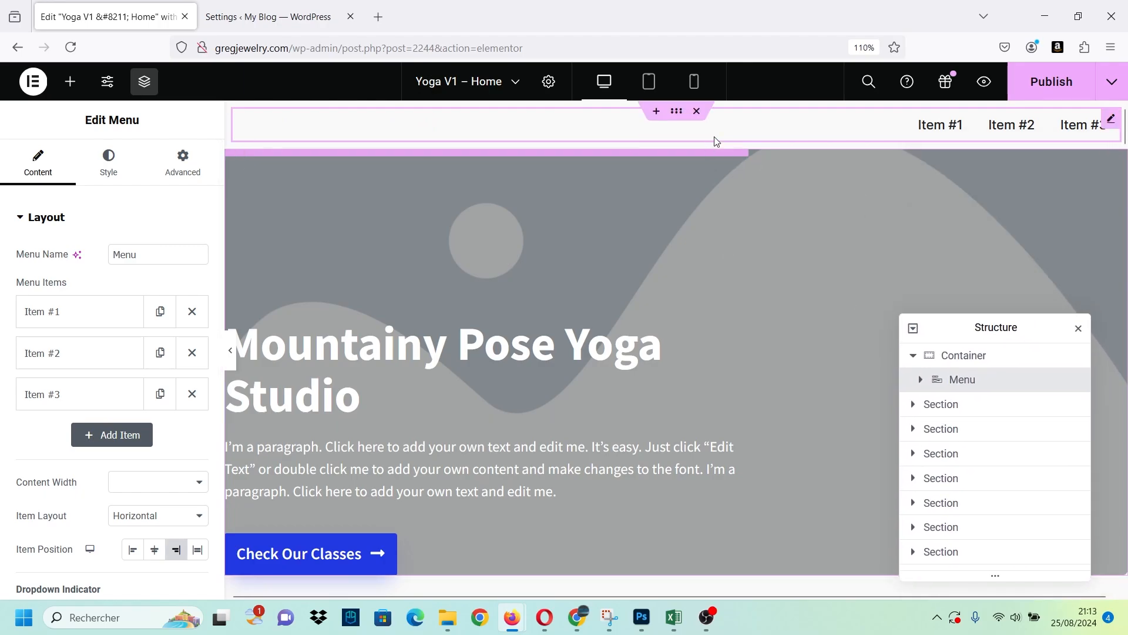
Add an Image widget to the container that holds the menu.
left_click(297, 120)
left_click(108, 163)
left_click(70, 81)
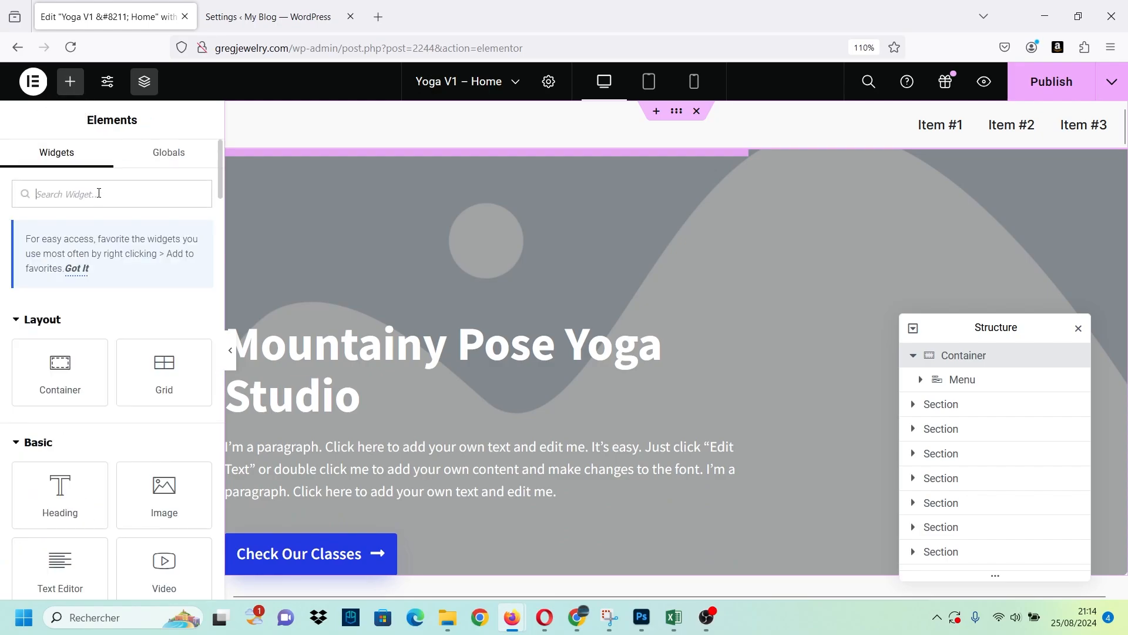
type("image")
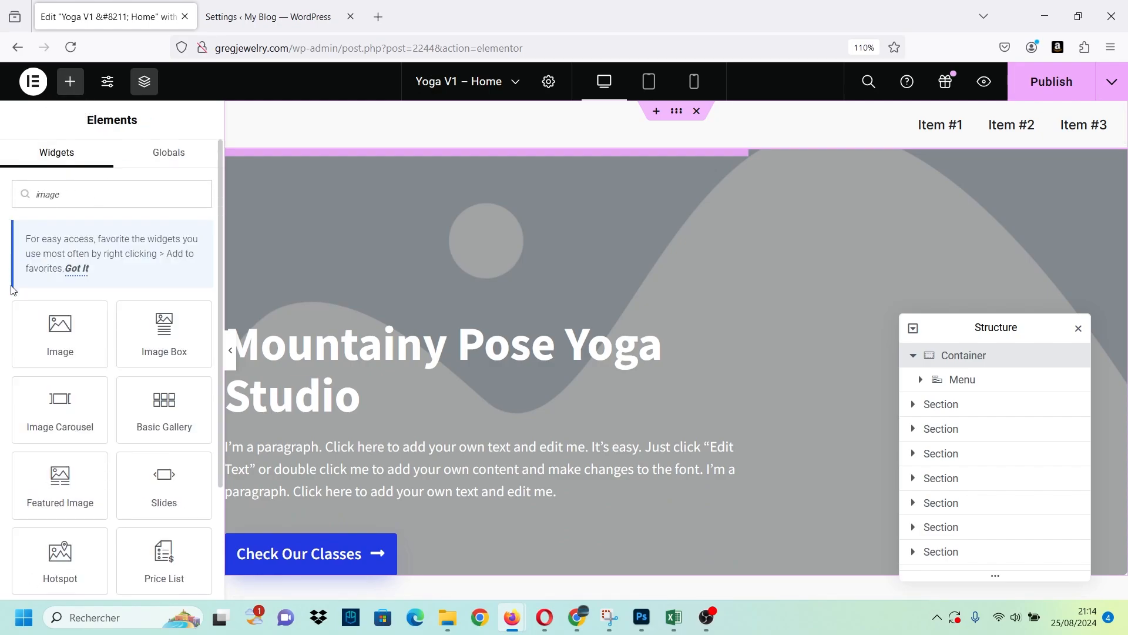
left_click(76, 328)
left_click(82, 329)
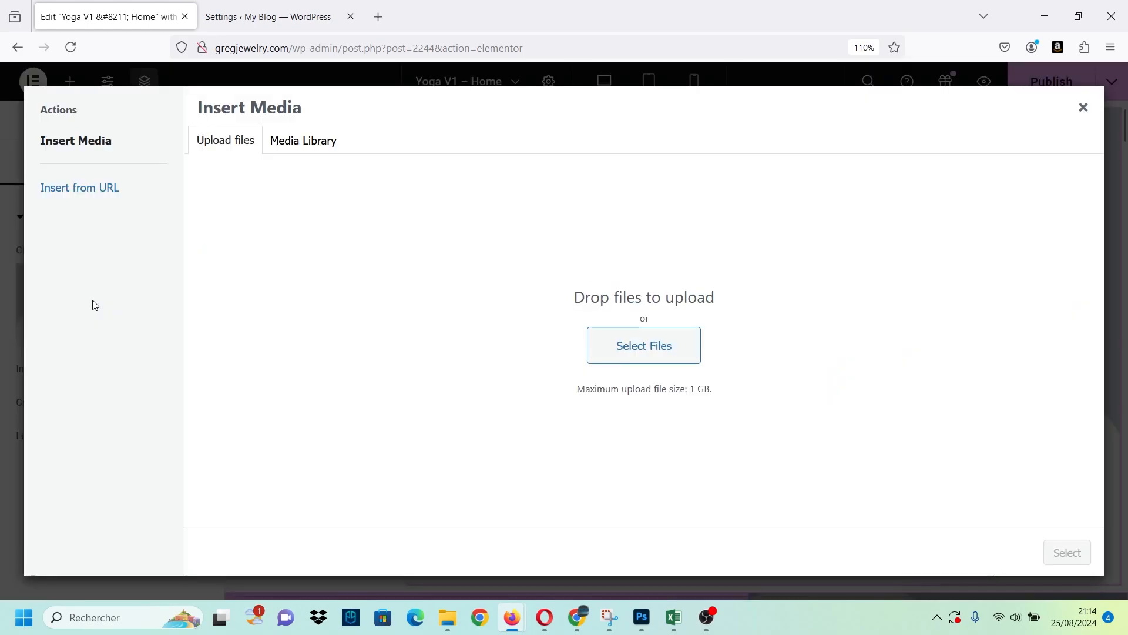
left_click(661, 343)
scroll(333, 204, "down", 3)
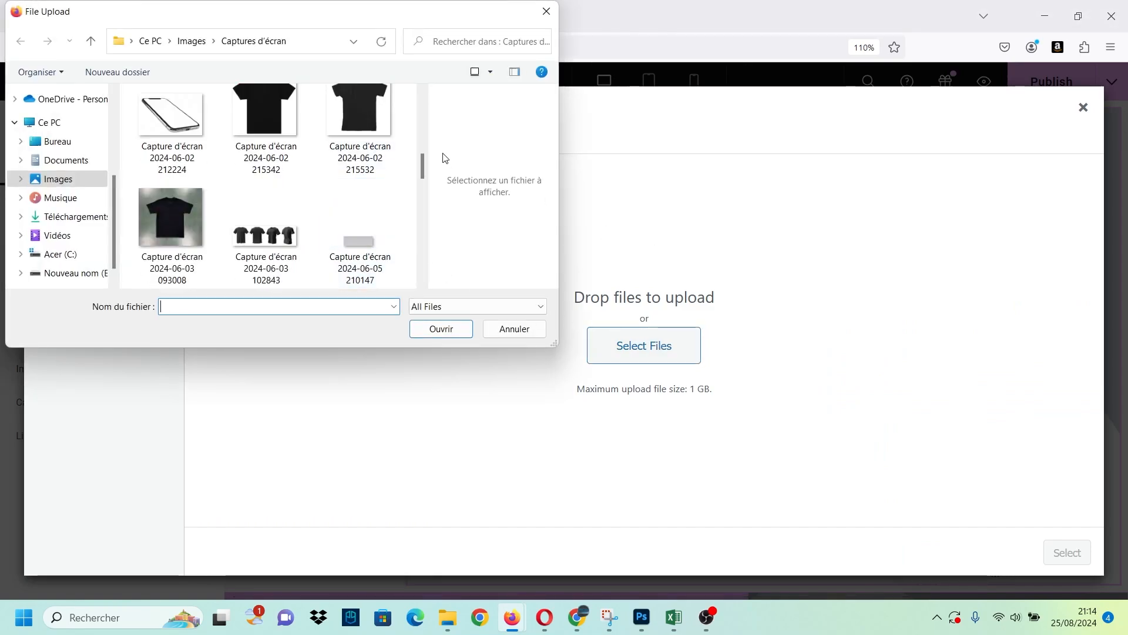
left_click_drag(421, 177, 419, 214)
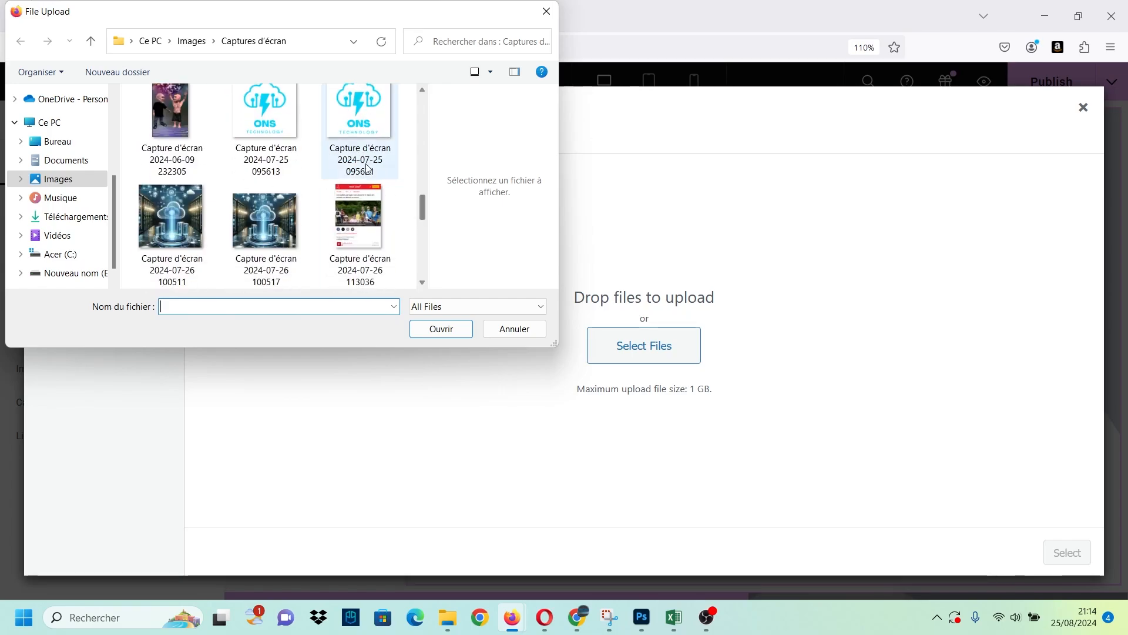
left_click(257, 126)
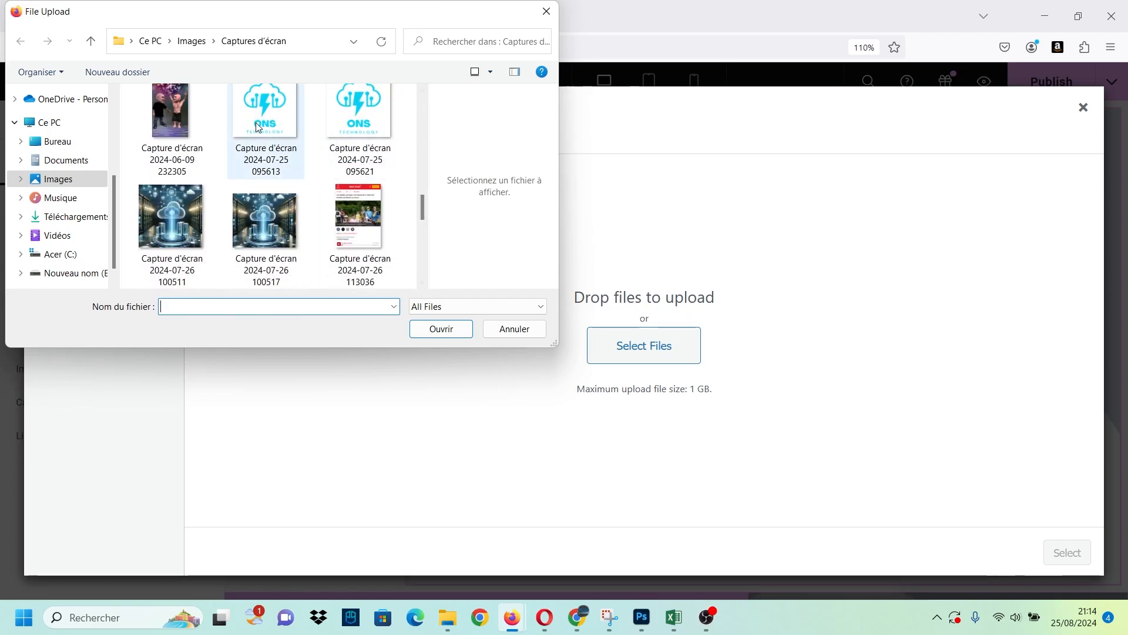
left_click(442, 329)
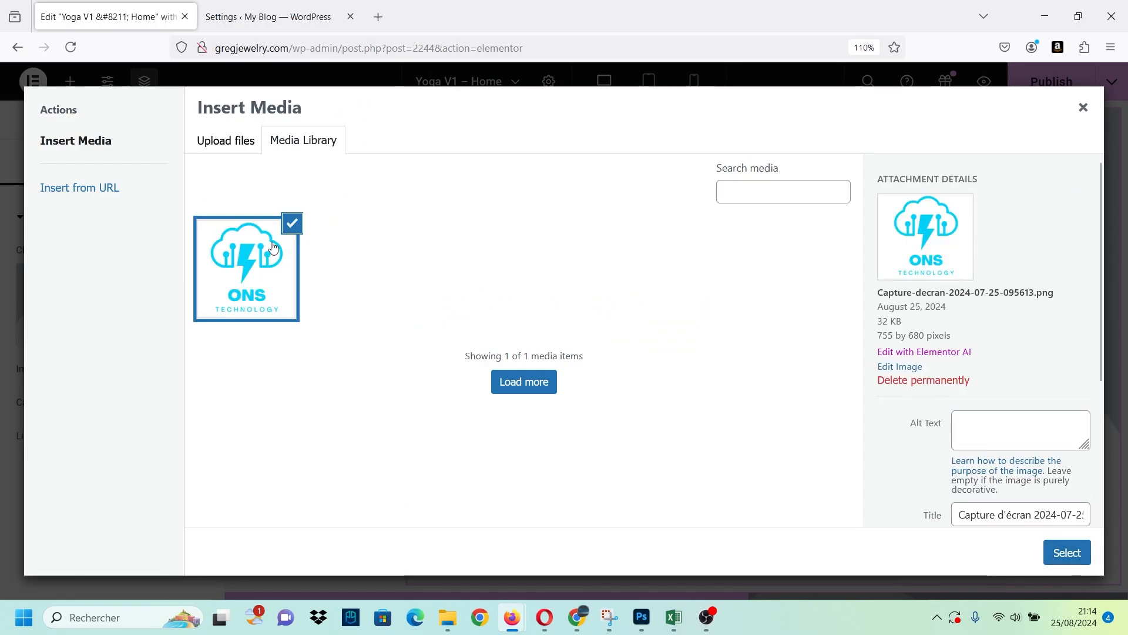
left_click(1059, 558)
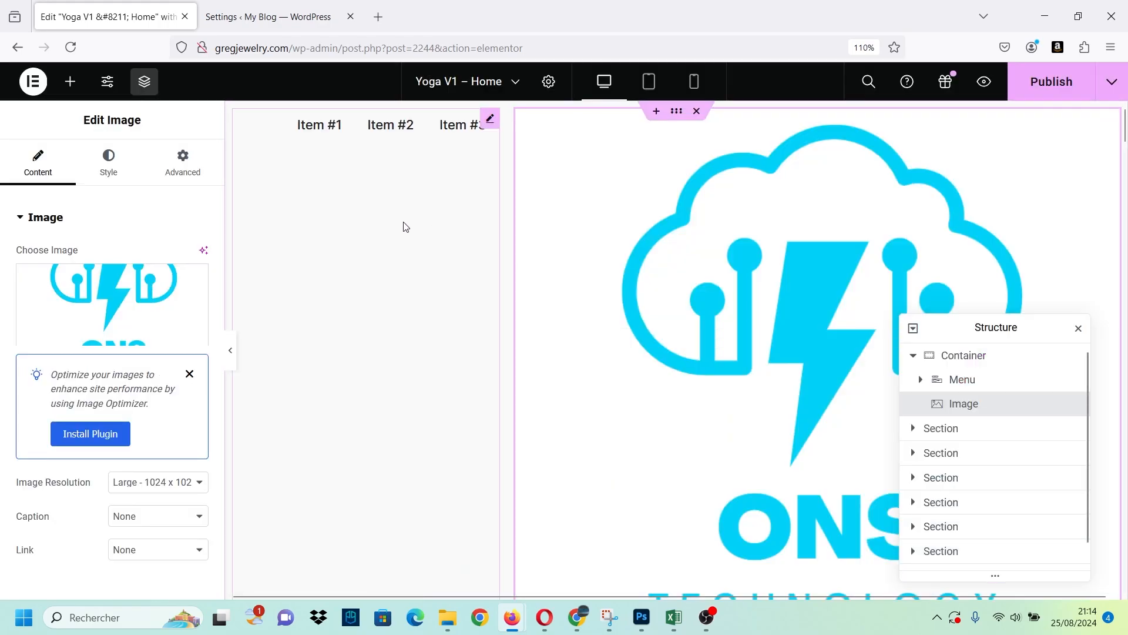
Dismiss the optimizer tip, set the image resolution to Thumbnail, and place the logo before the menu in the header container.
left_click(189, 374)
left_click(184, 369)
left_click(149, 400)
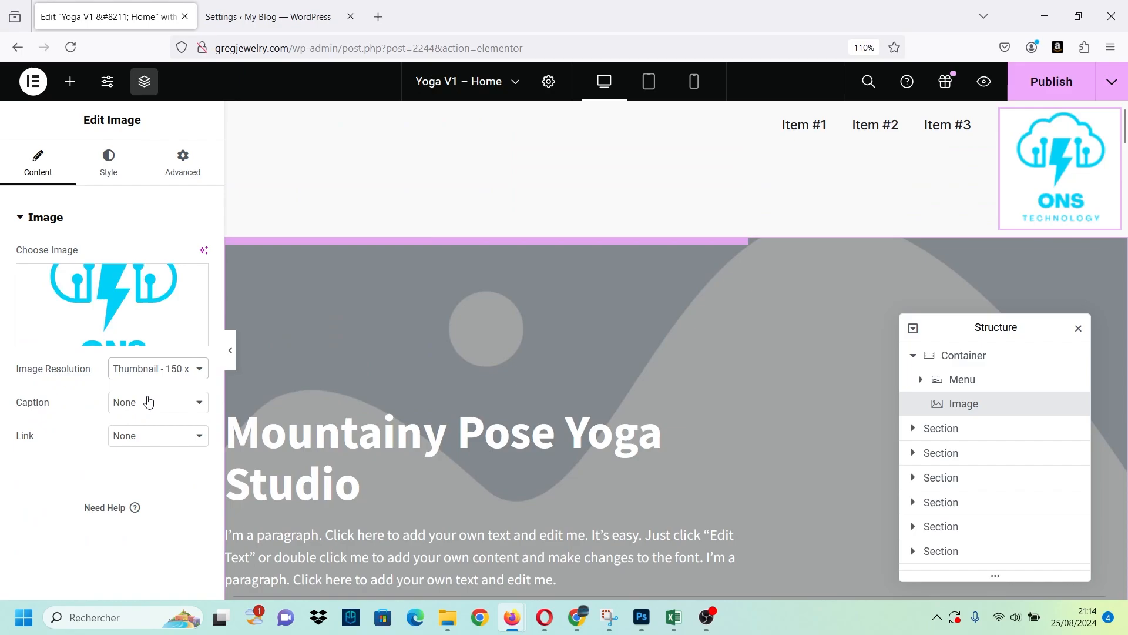
left_click_drag(1055, 176, 262, 171)
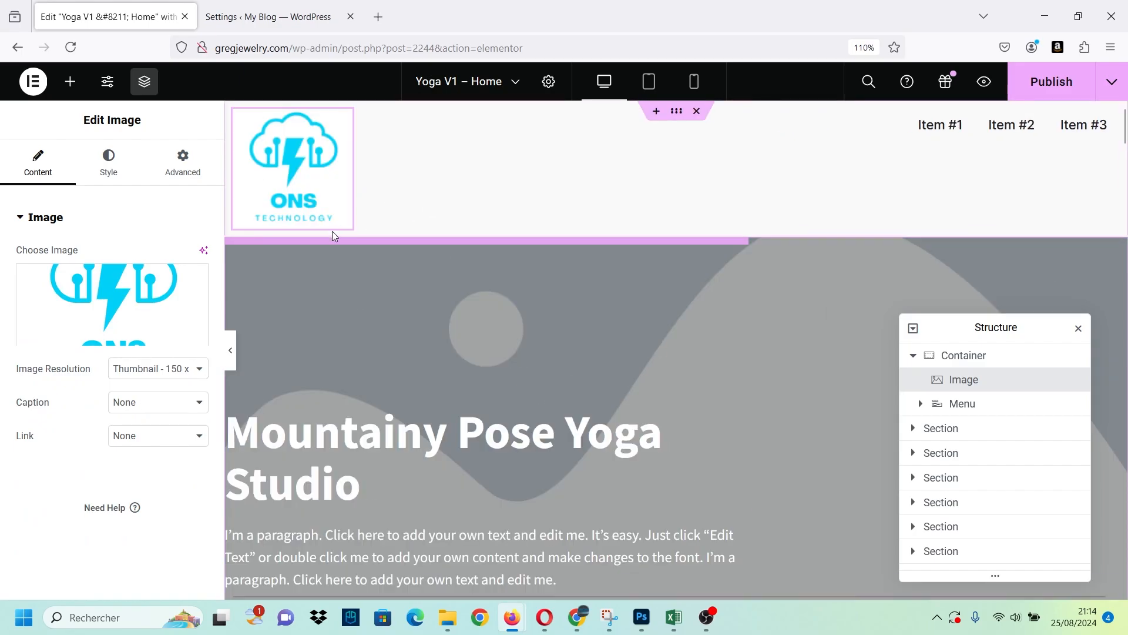
Switch the logo's width unit to px and set its width to 80 px.
left_click(108, 166)
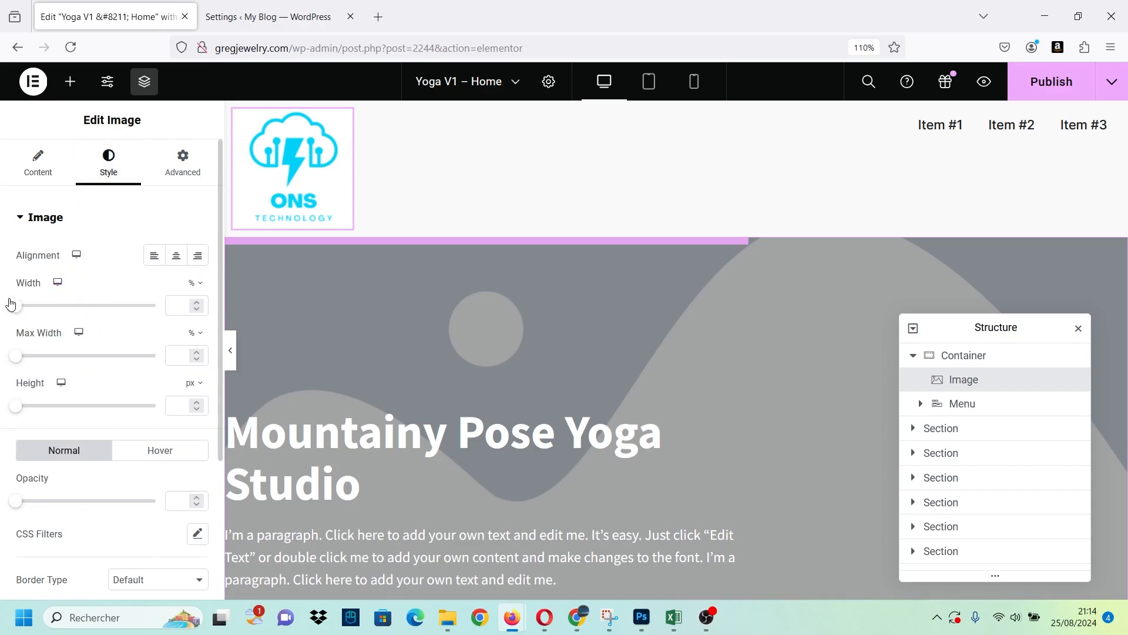
left_click(177, 173)
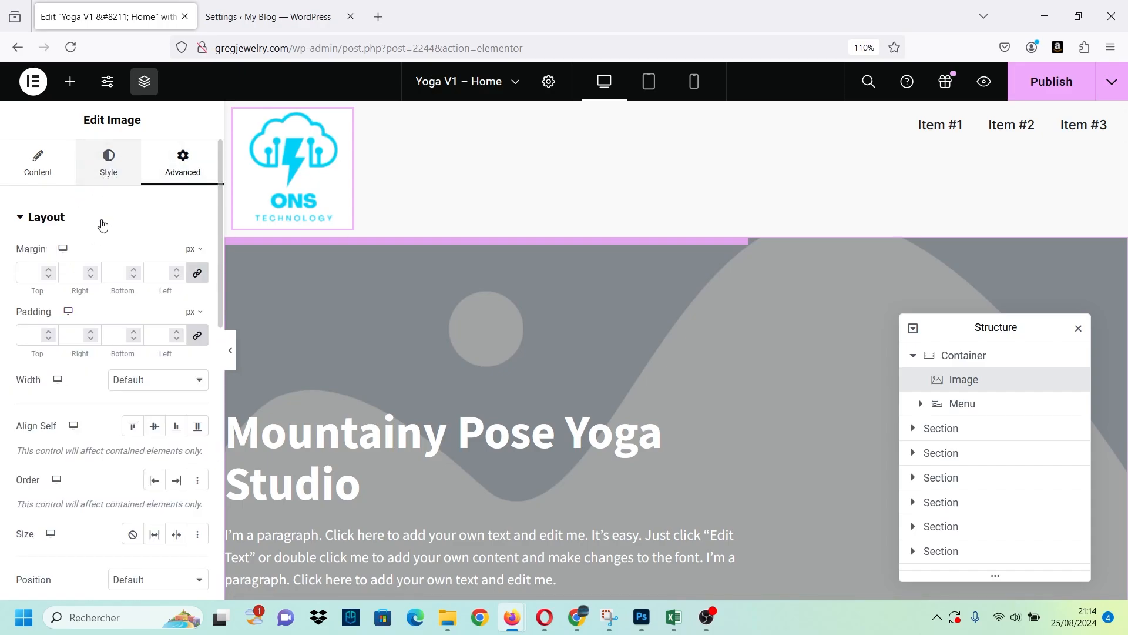
left_click(108, 162)
left_click(466, 194)
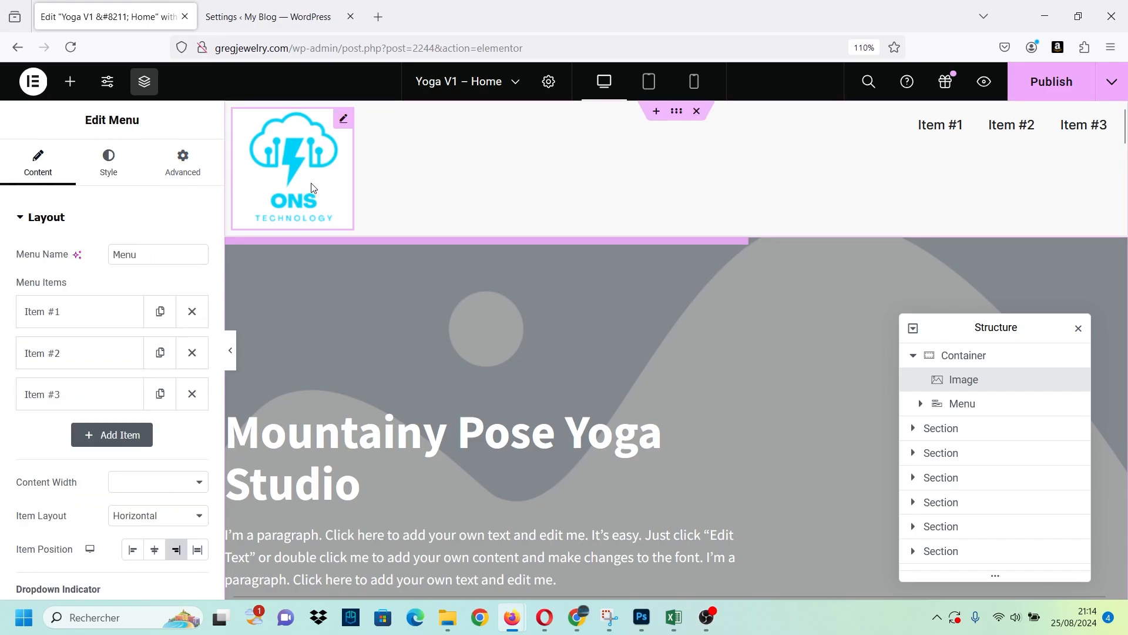
left_click(313, 188)
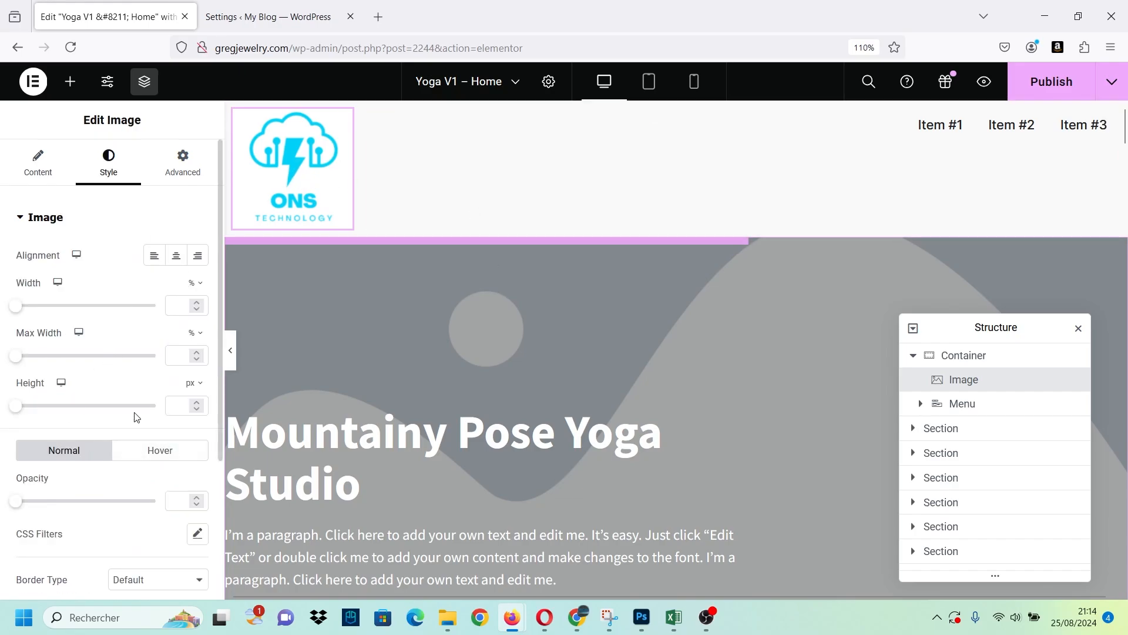
left_click(195, 283)
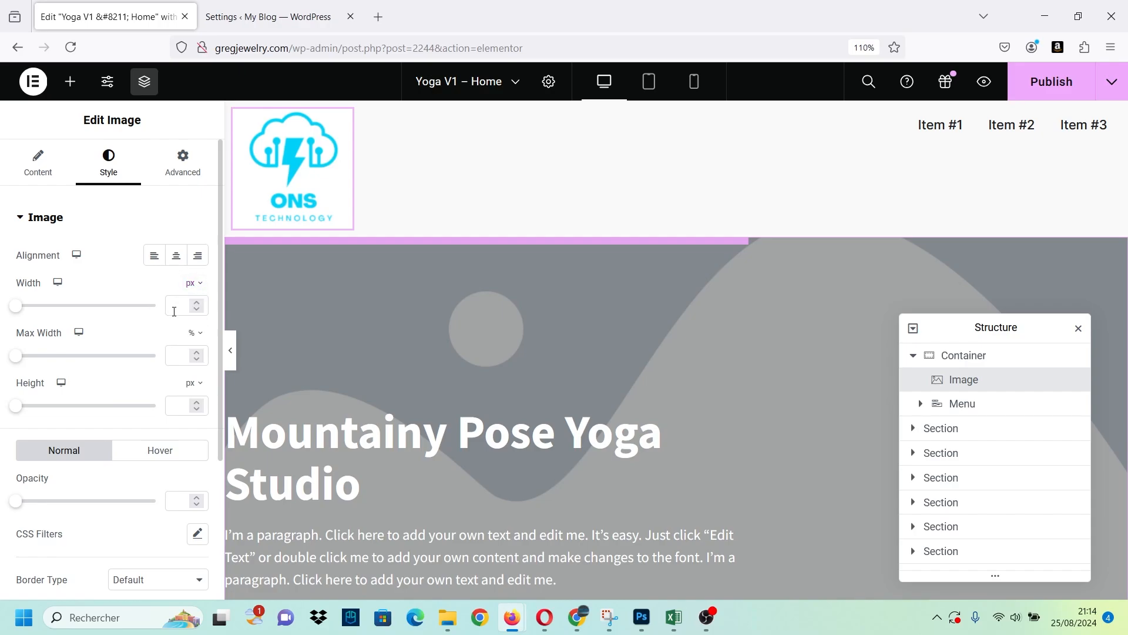
left_click(177, 308)
type("120")
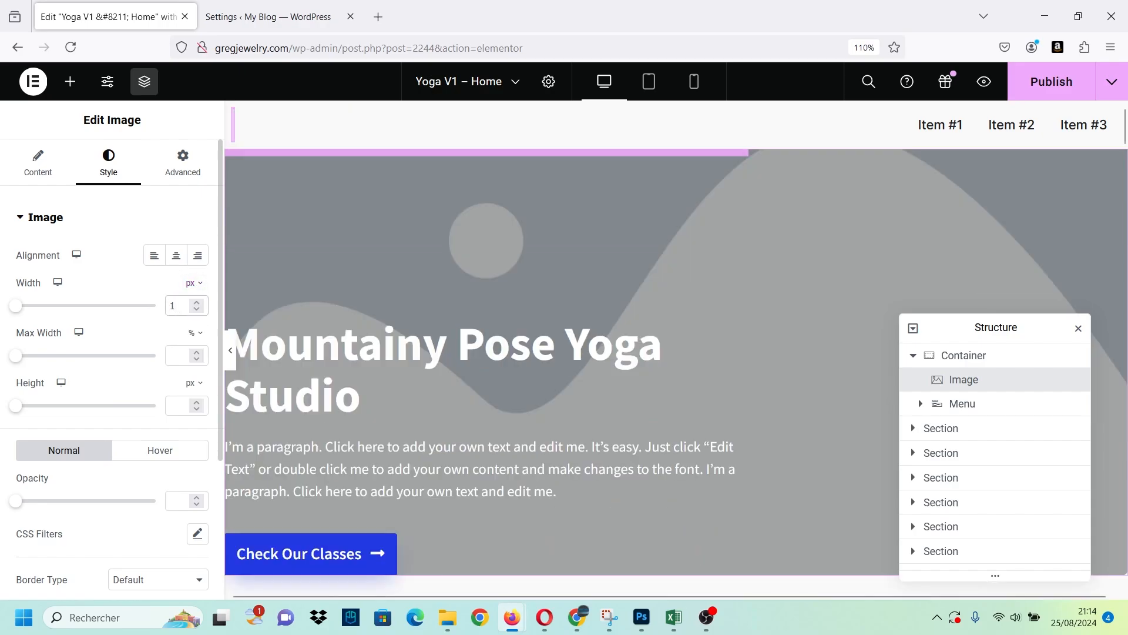
key("BackSpace")
key("BackSpace")
key("BackSpace")
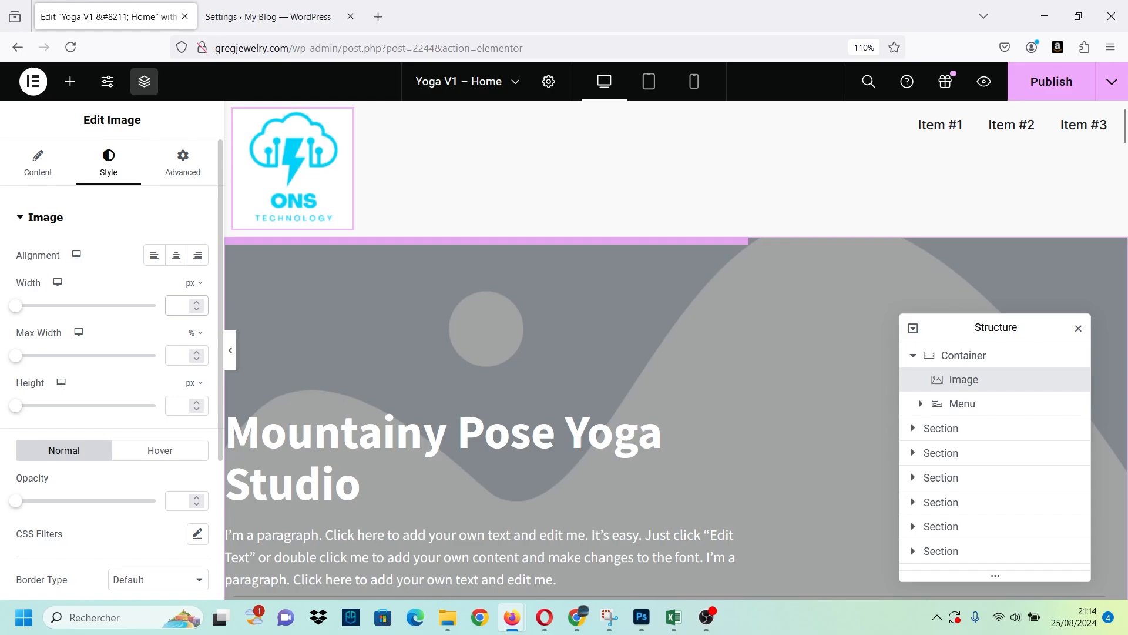
type("80")
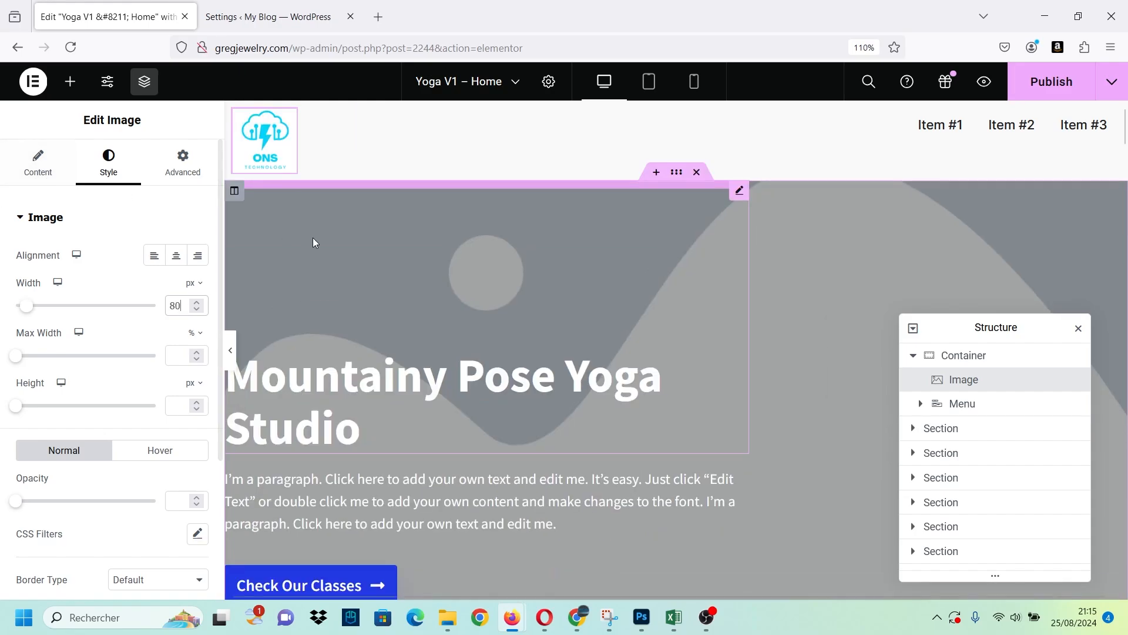
Widen the logo widget's box within the header container by moving its boundary towards the menu.
left_click(949, 142)
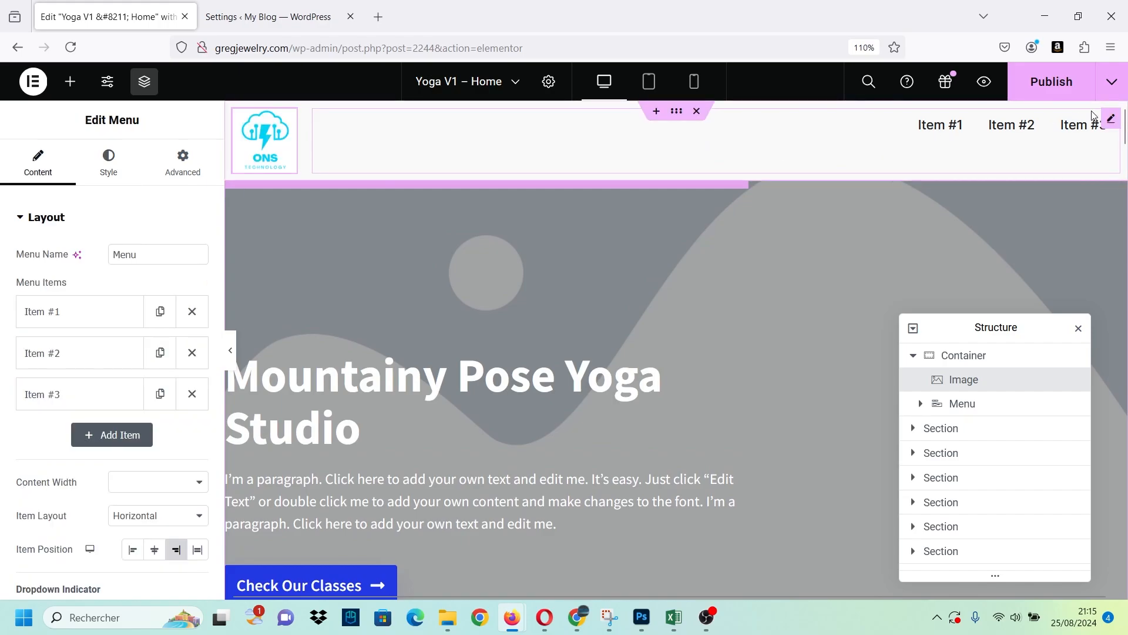
left_click(281, 159)
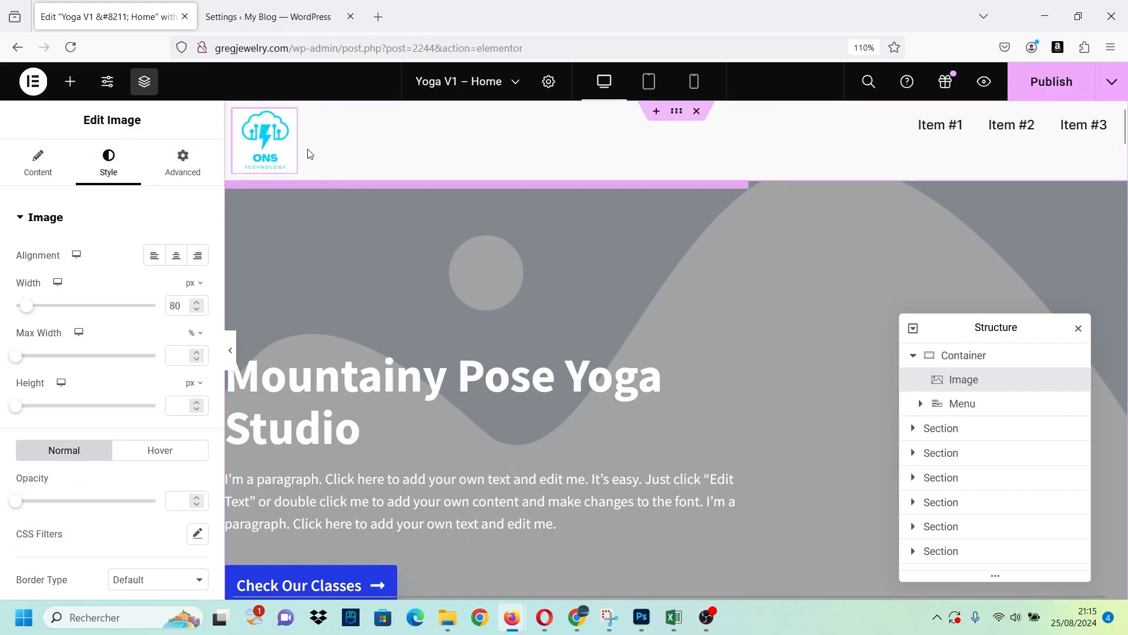
left_click_drag(298, 149, 359, 144)
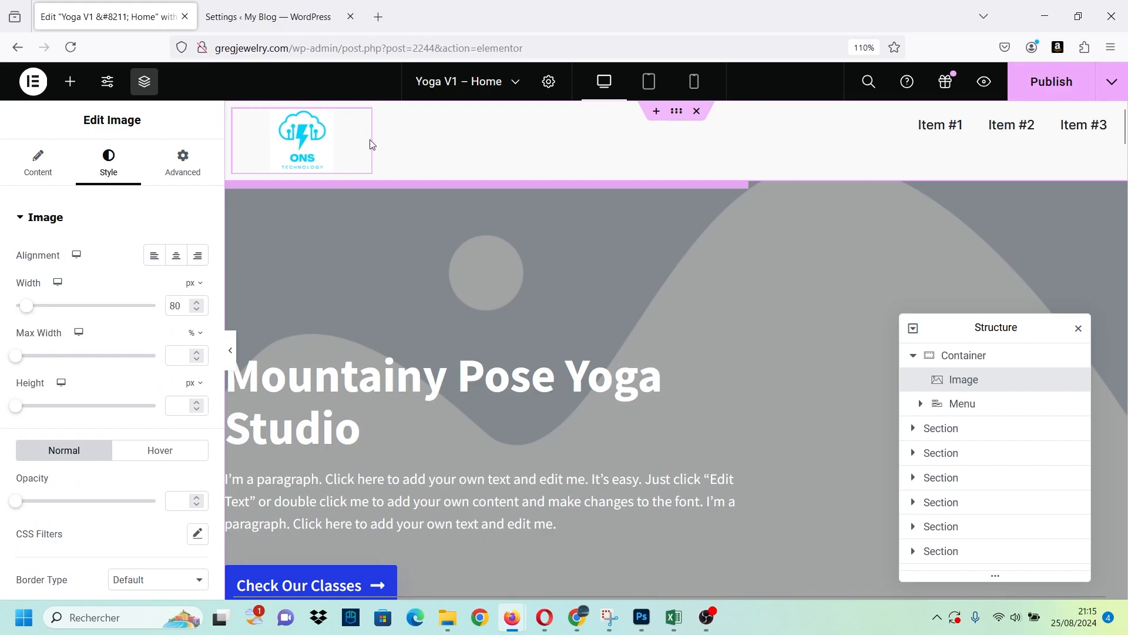
Set the space between the menu items to 13 px.
left_click(912, 125)
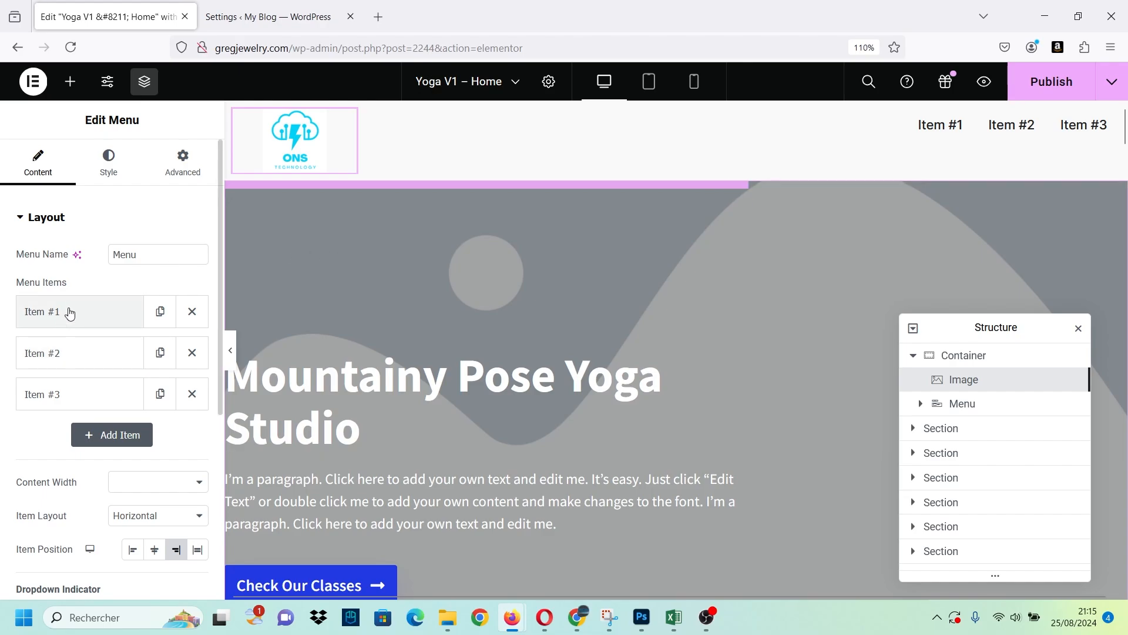
left_click(97, 167)
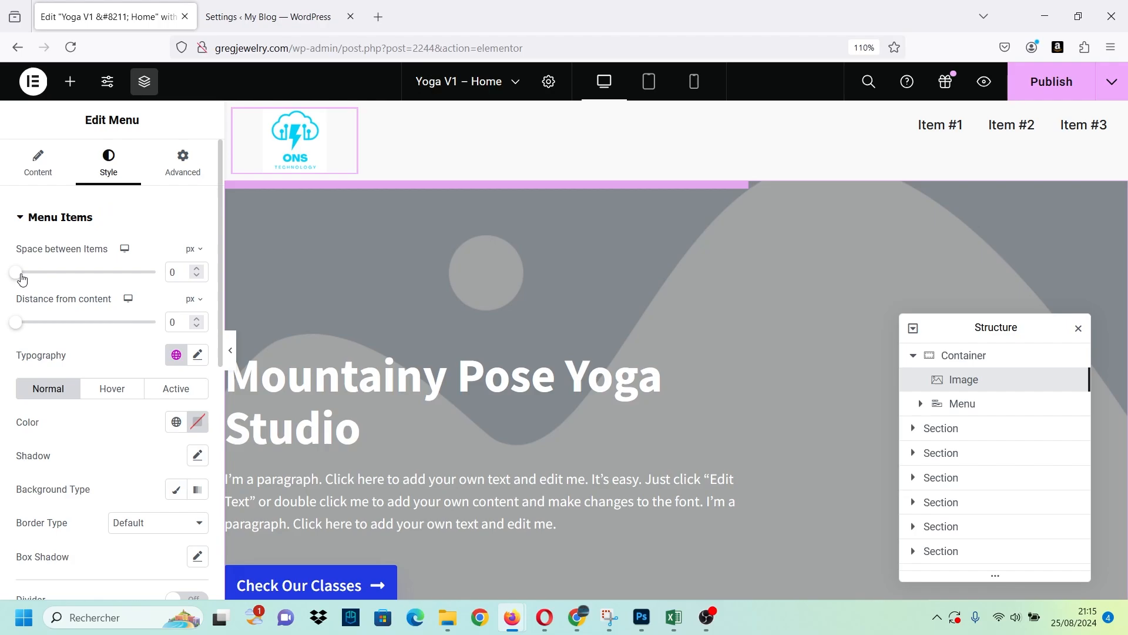
left_click_drag(22, 279, 32, 279)
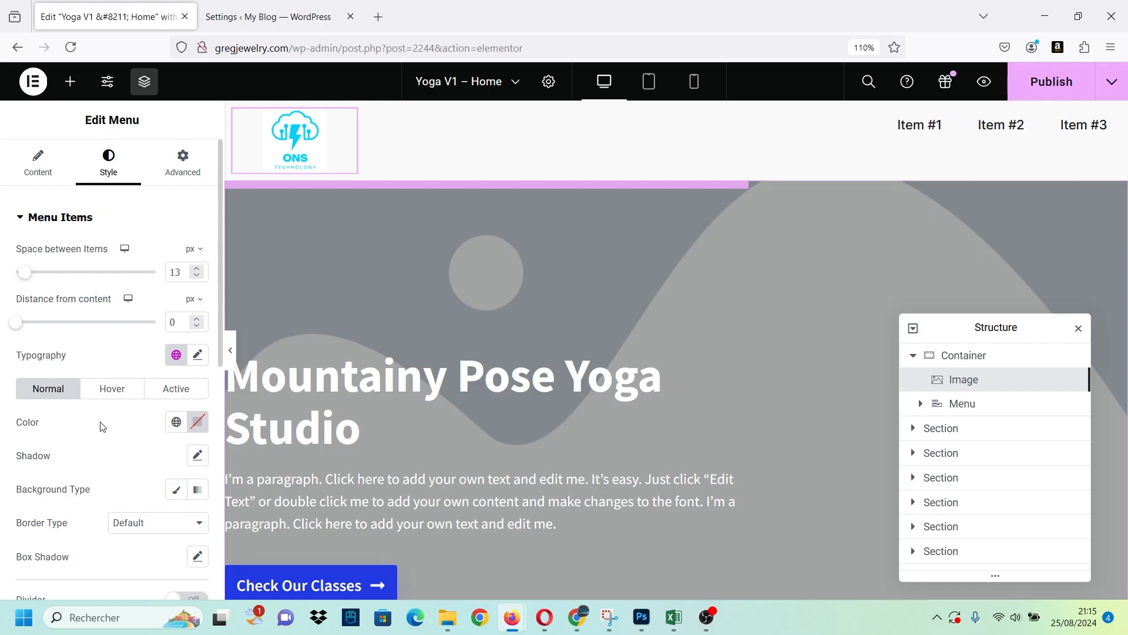
Set the menu items' font size to 20 px and add a fourth item to the menu.
left_click(198, 354)
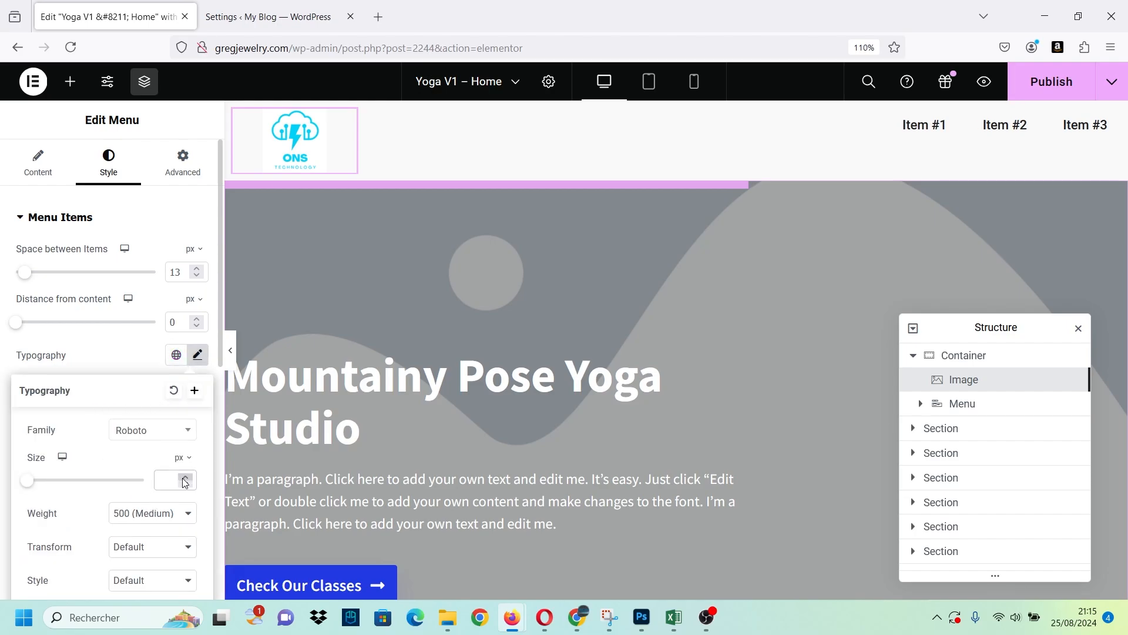
type("25")
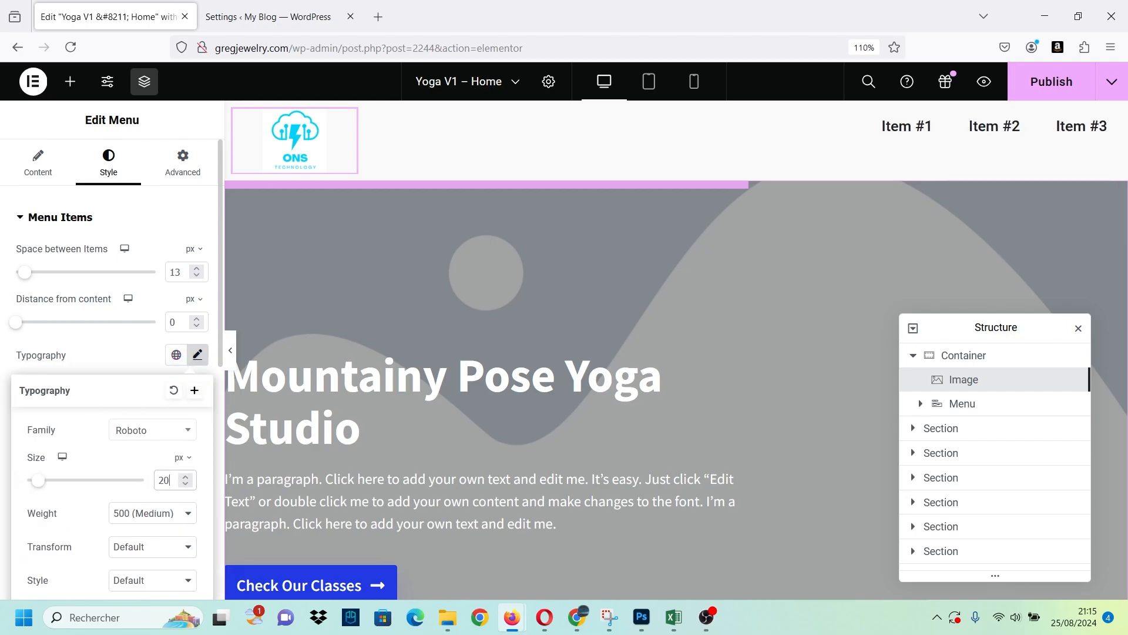
key("BackSpace")
key("BackSpace")
type("30")
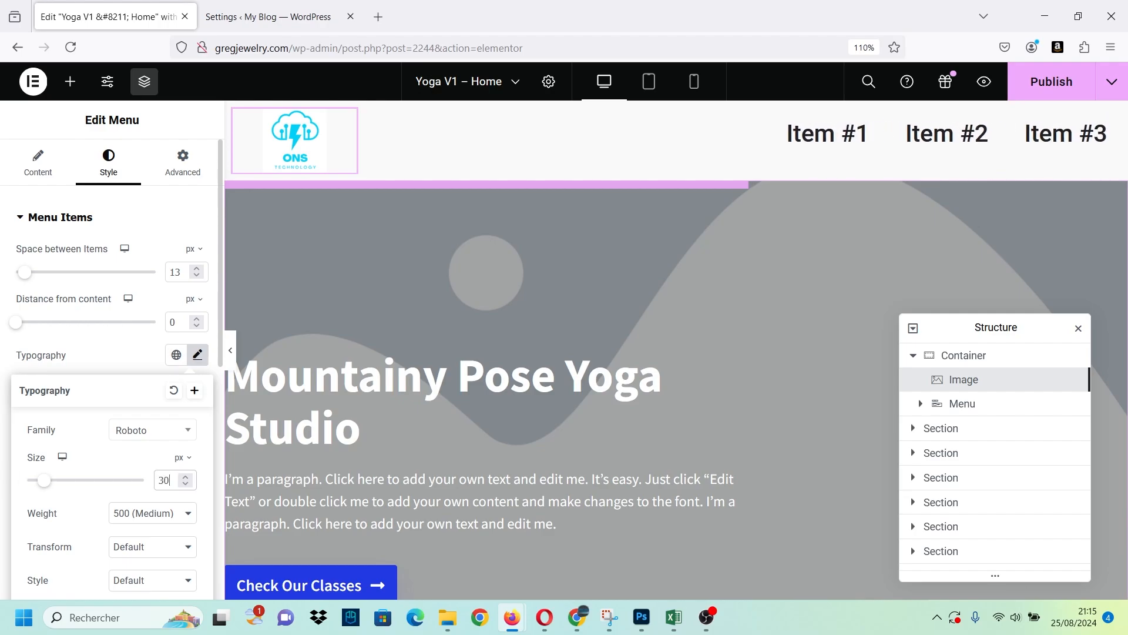
key("BackSpace")
key("BackSpace")
type("20")
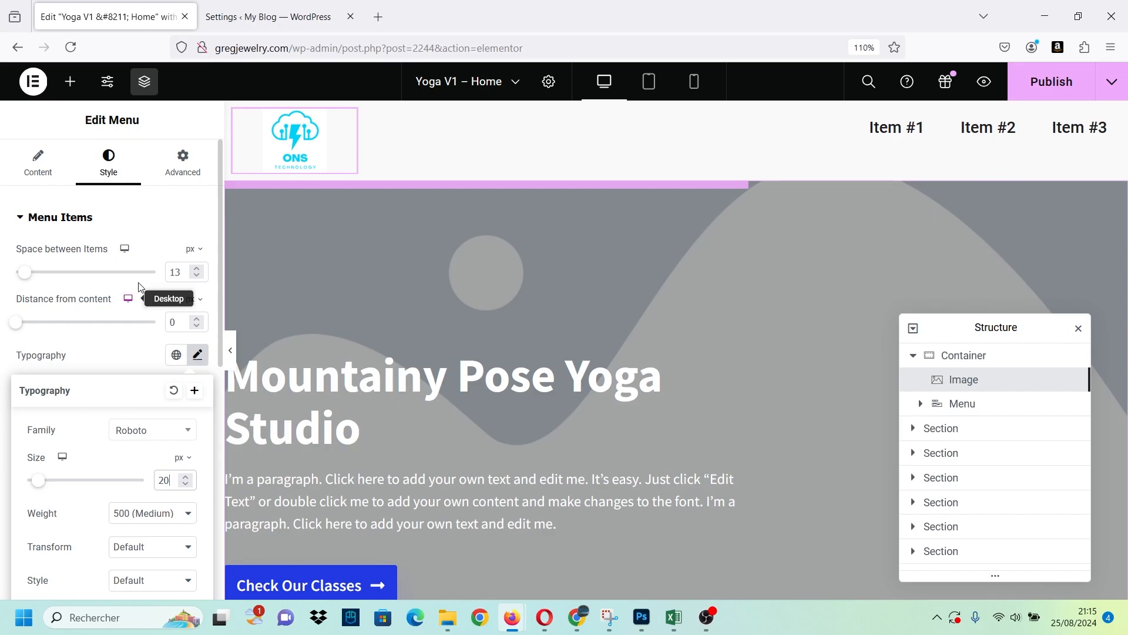
left_click(119, 223)
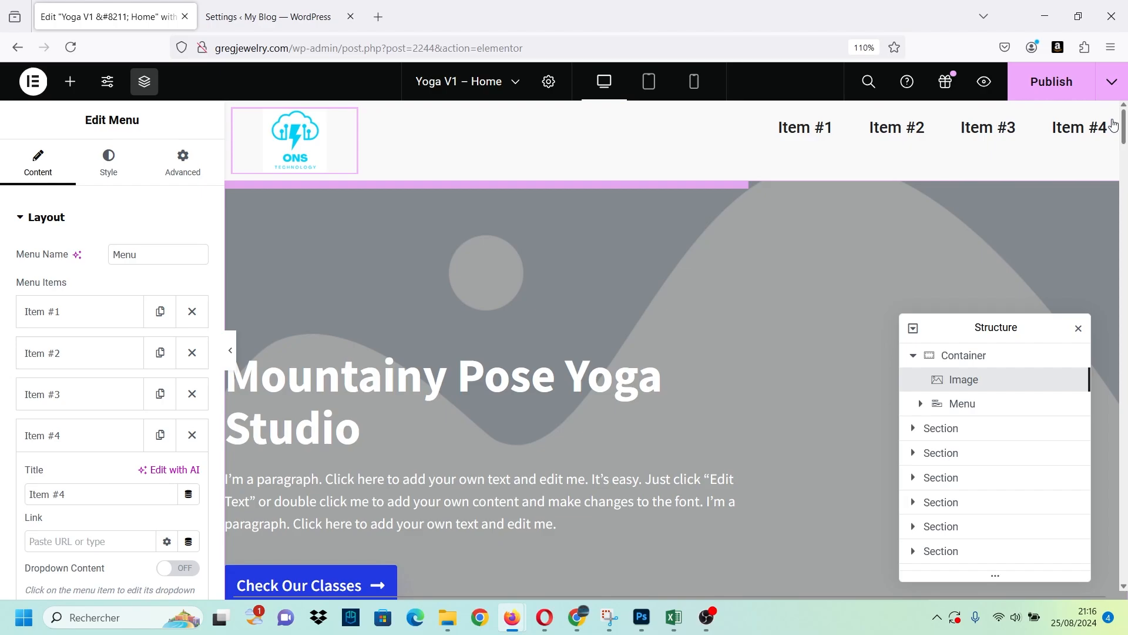
Reduce the logo's width to 40 px.
left_click(301, 172)
left_click_drag(22, 311, 18, 306)
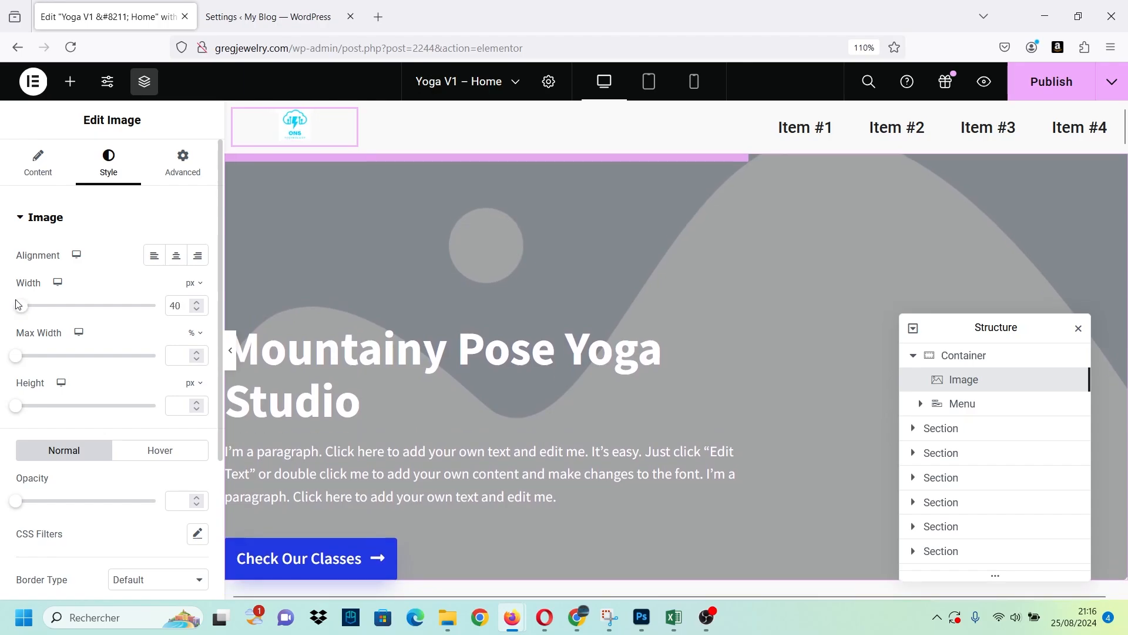
left_click(400, 318)
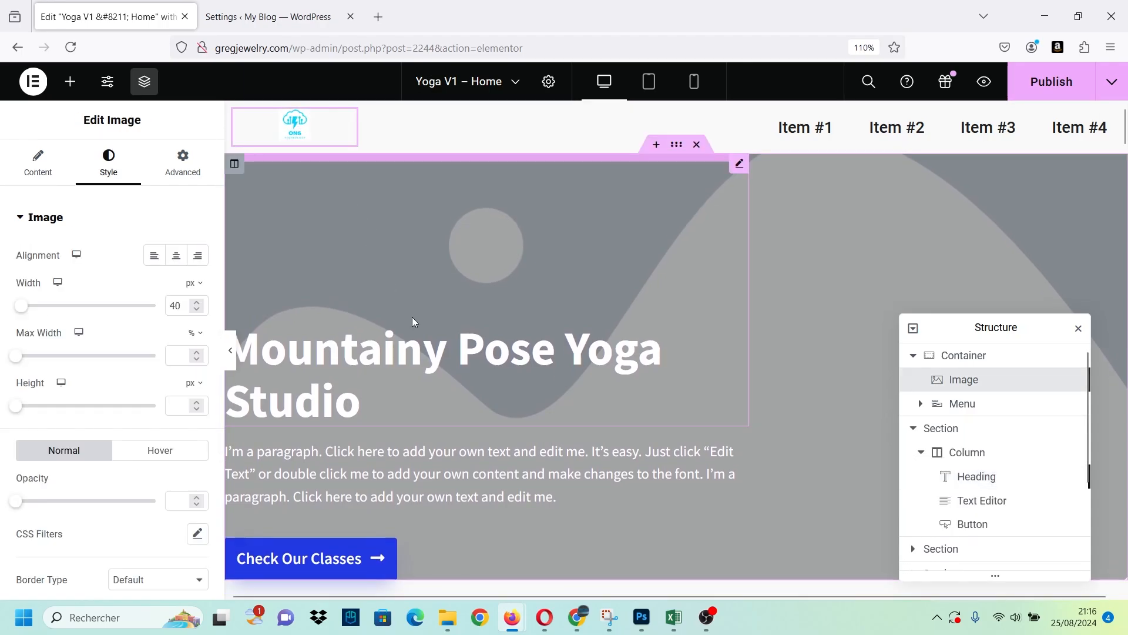
left_click(414, 321)
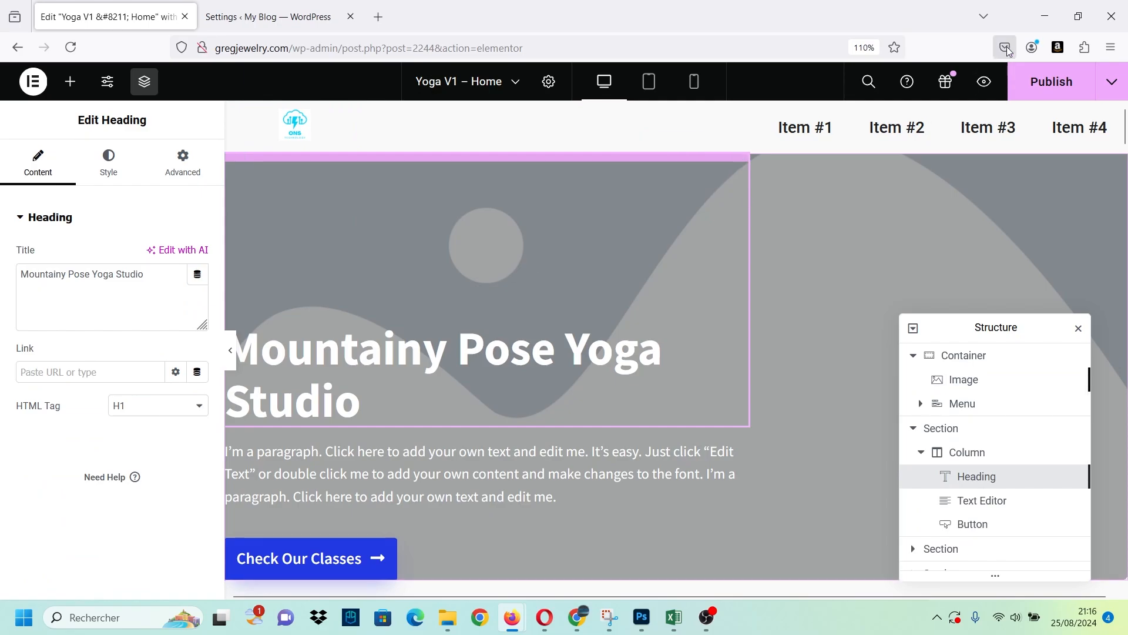
Preview the page in the mobile and tablet layouts and return to the desktop layout.
left_click(694, 81)
left_click(649, 81)
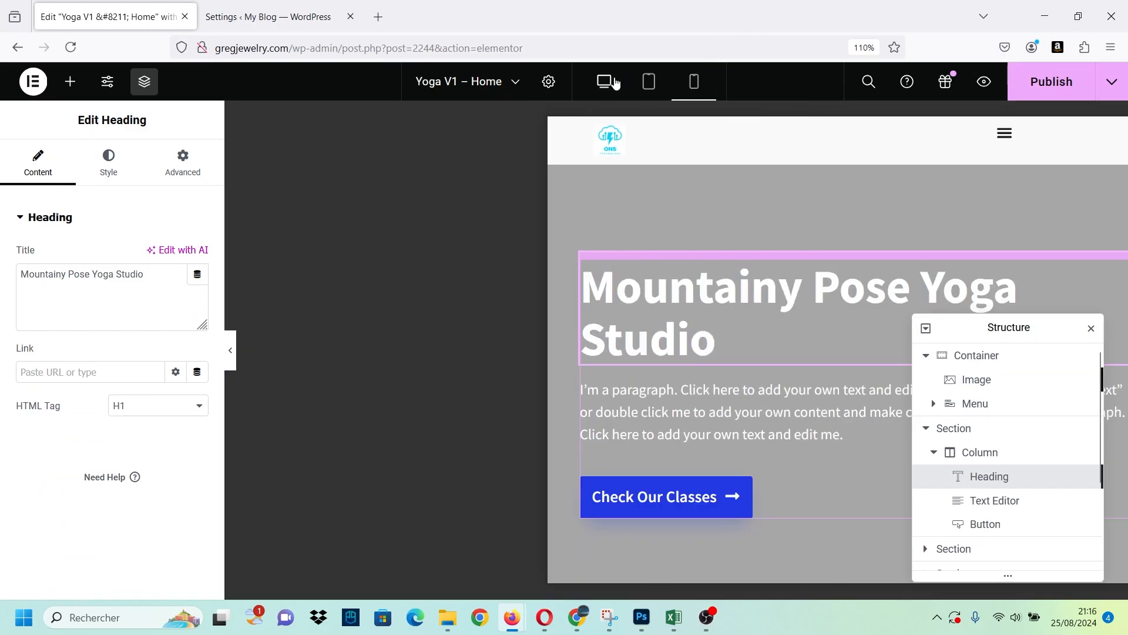
left_click(604, 81)
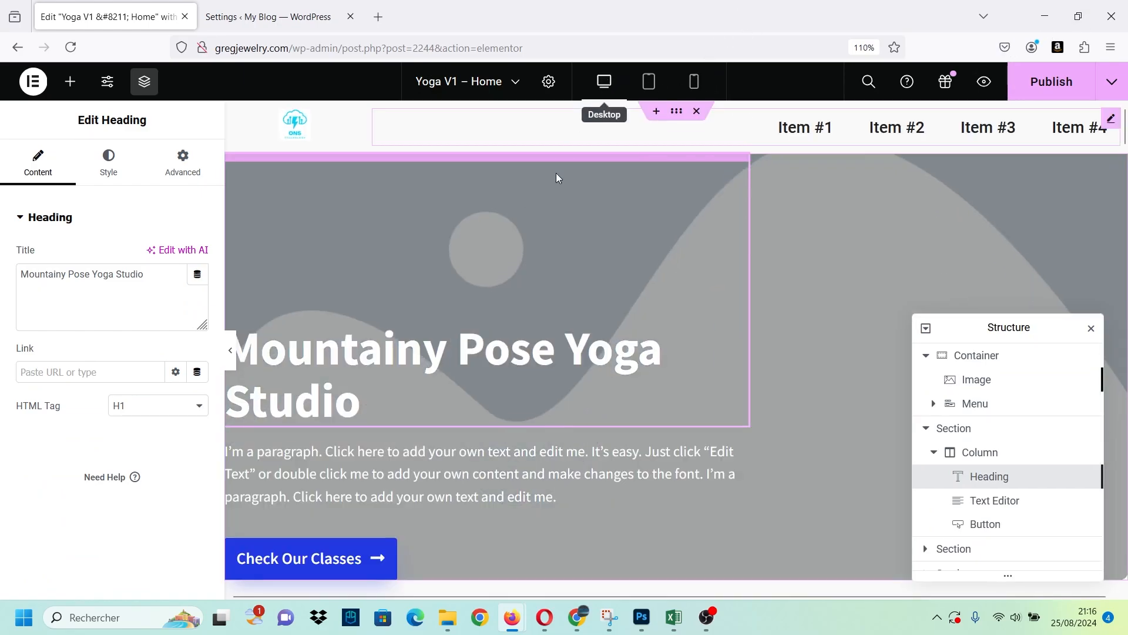
Set the header logo's width to 57 px.
left_click(294, 134)
left_click_drag(20, 310, 22, 314)
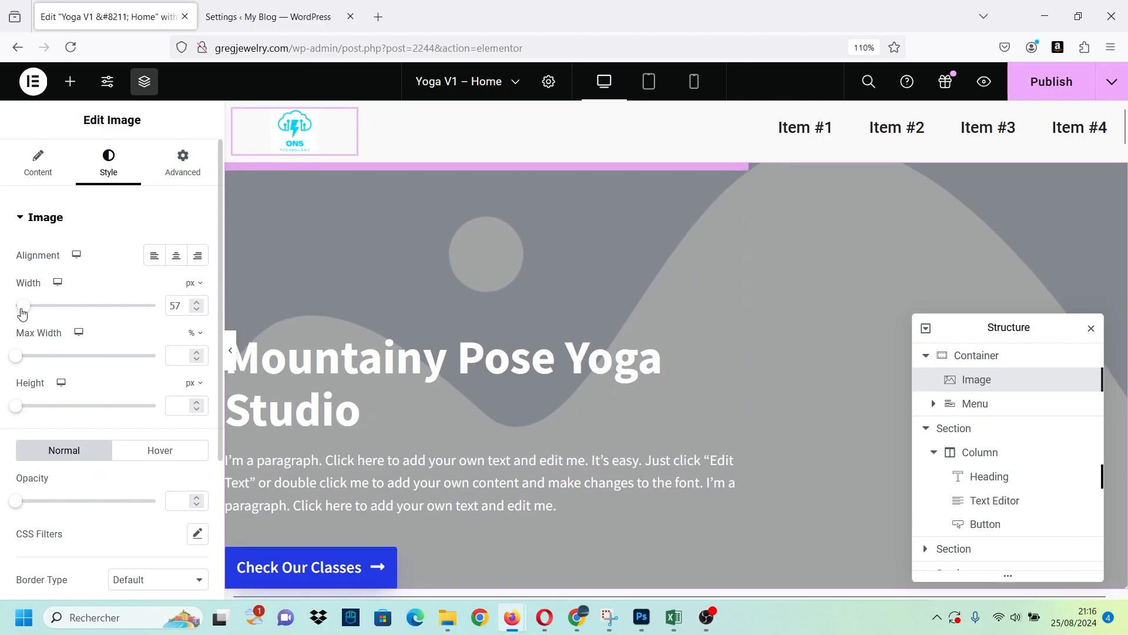
Set the header Menu widget's top margin to 5 px.
left_click(911, 140)
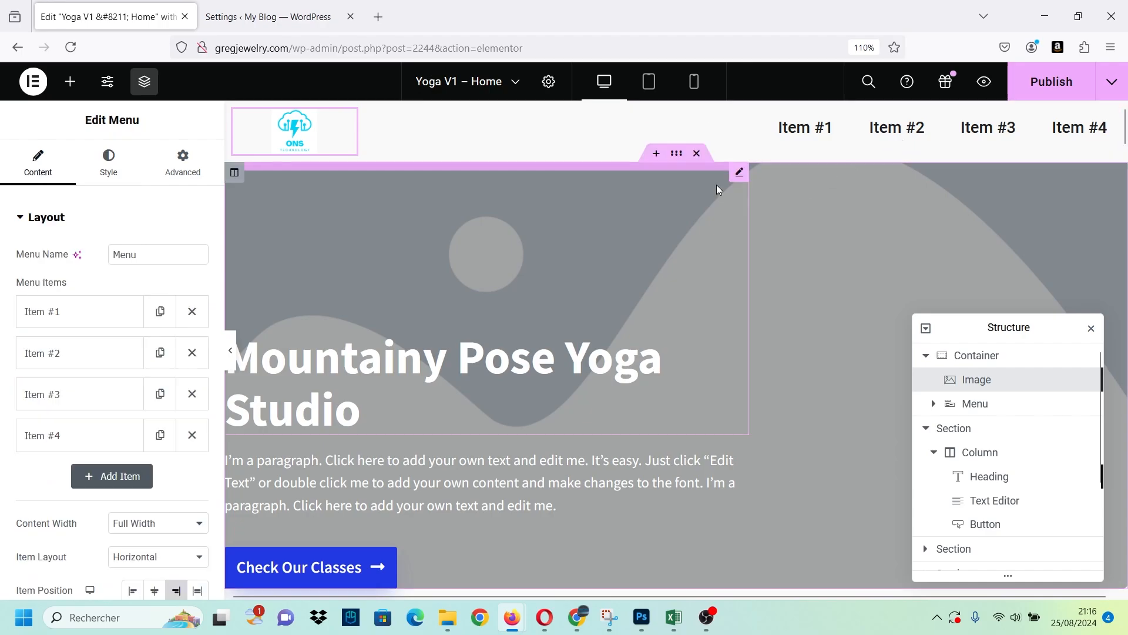
left_click(108, 161)
left_click(183, 161)
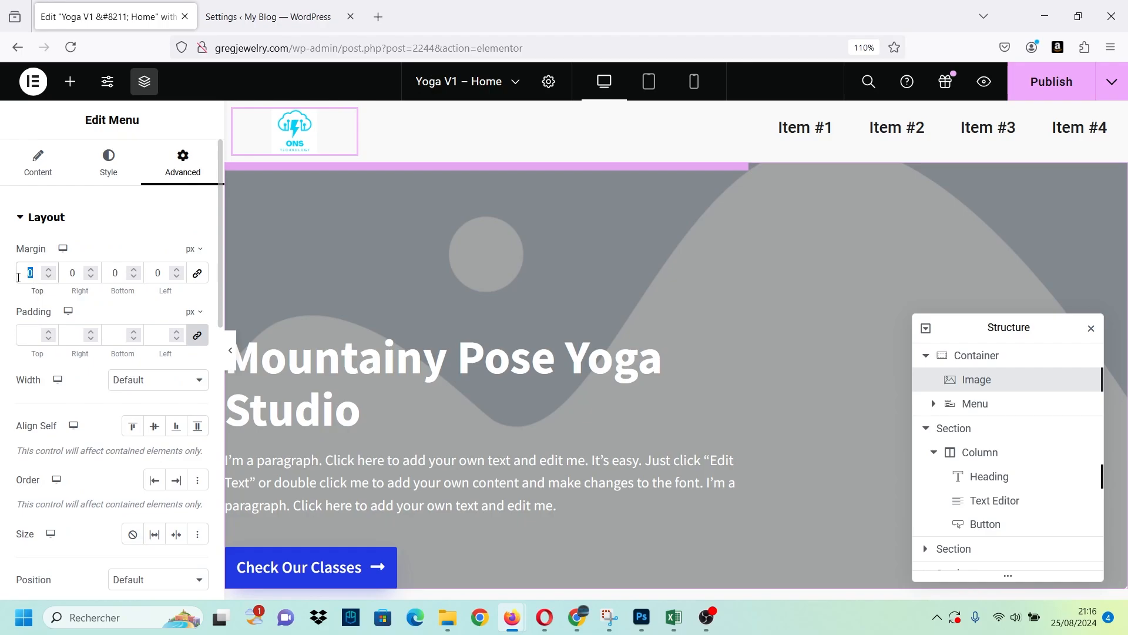
type("10")
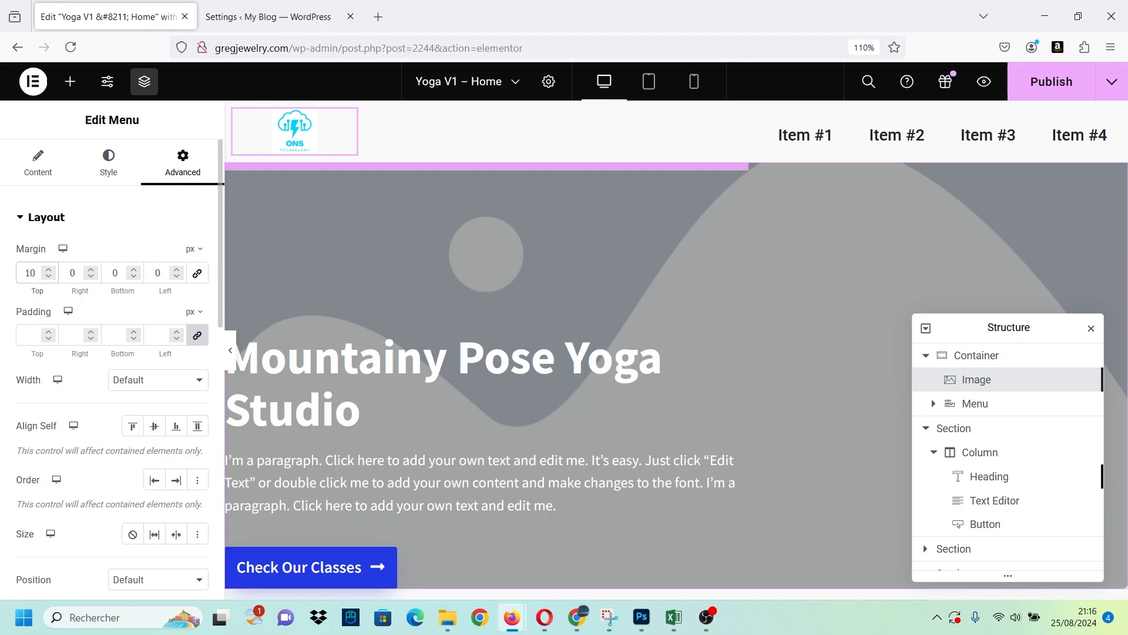
key("BackSpace")
key("BackSpace")
type("05")
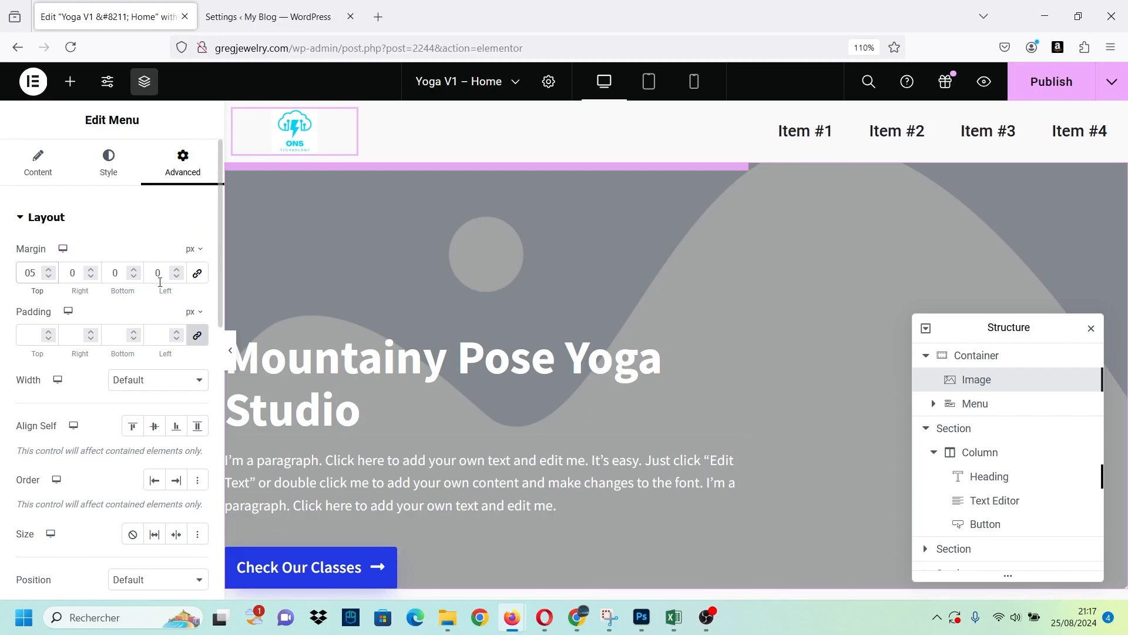
Rename the first menu item to "Home".
left_click(49, 169)
left_click(70, 317)
left_click(78, 366)
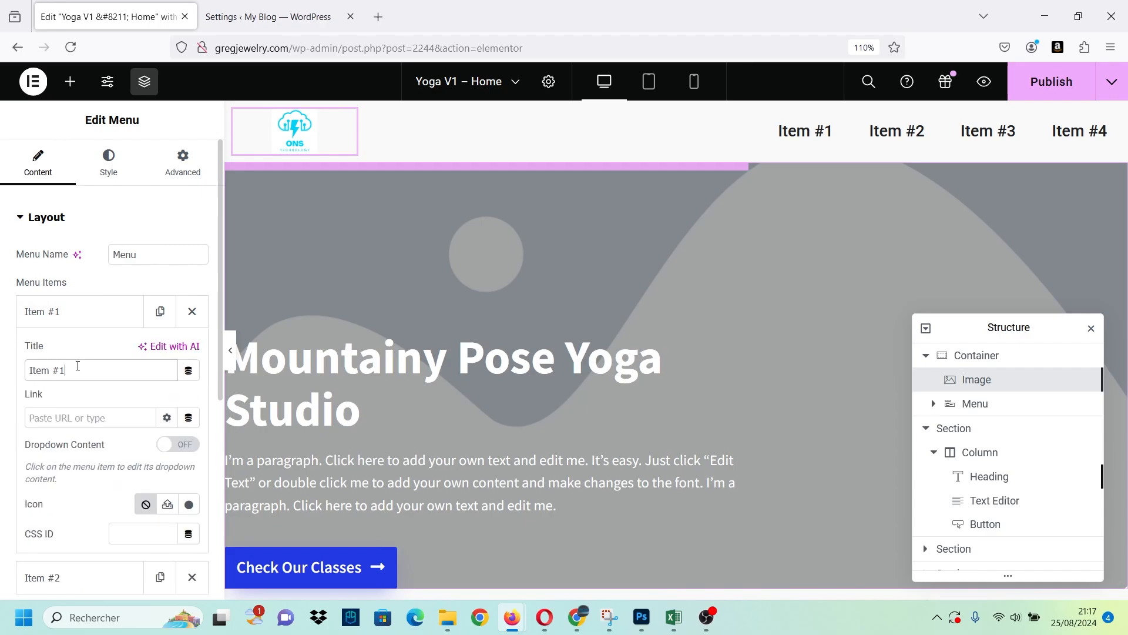
key("ctrl+a")
key("Caps_Lock")
type("HOME")
key("Caps_Lock")
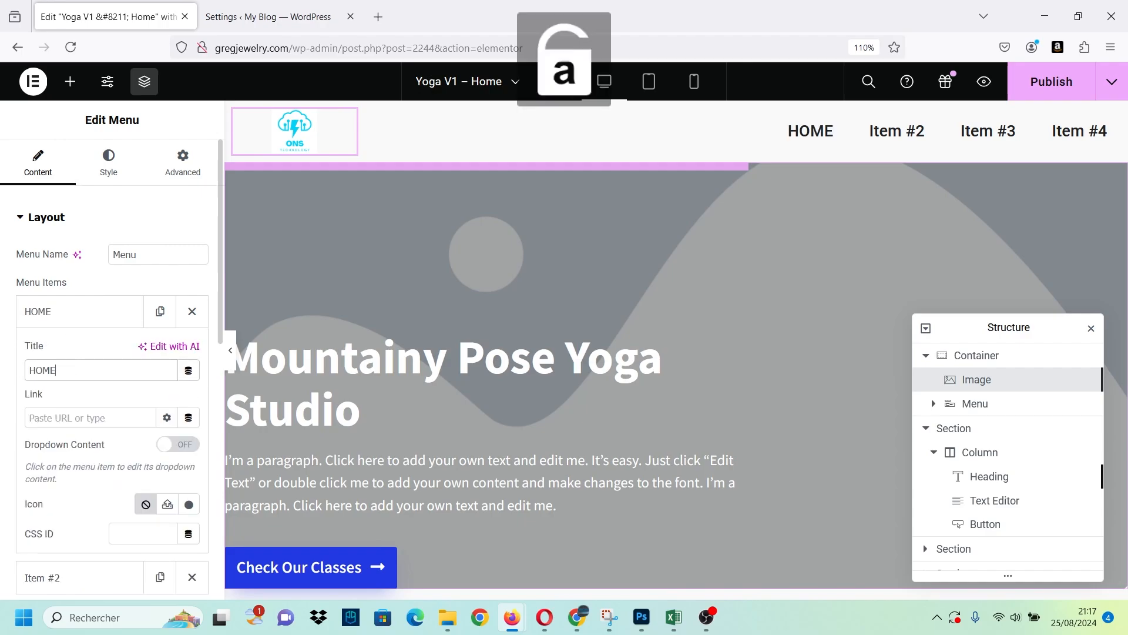
key("BackSpace")
key("BackSpace")
key("BackSpace")
type("ome")
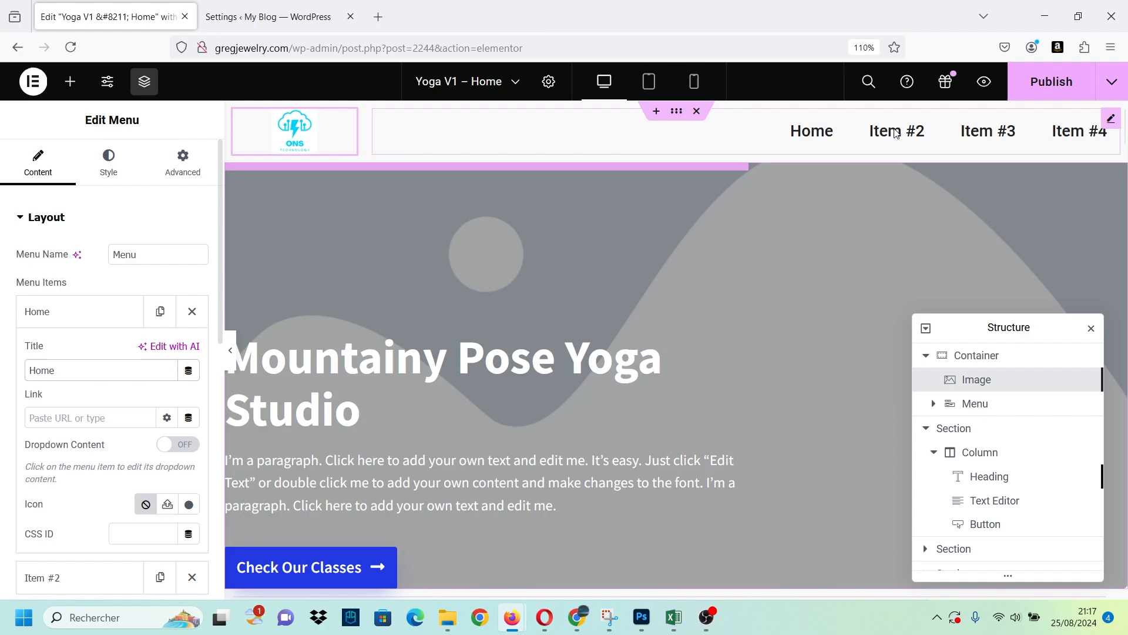
left_click(58, 311)
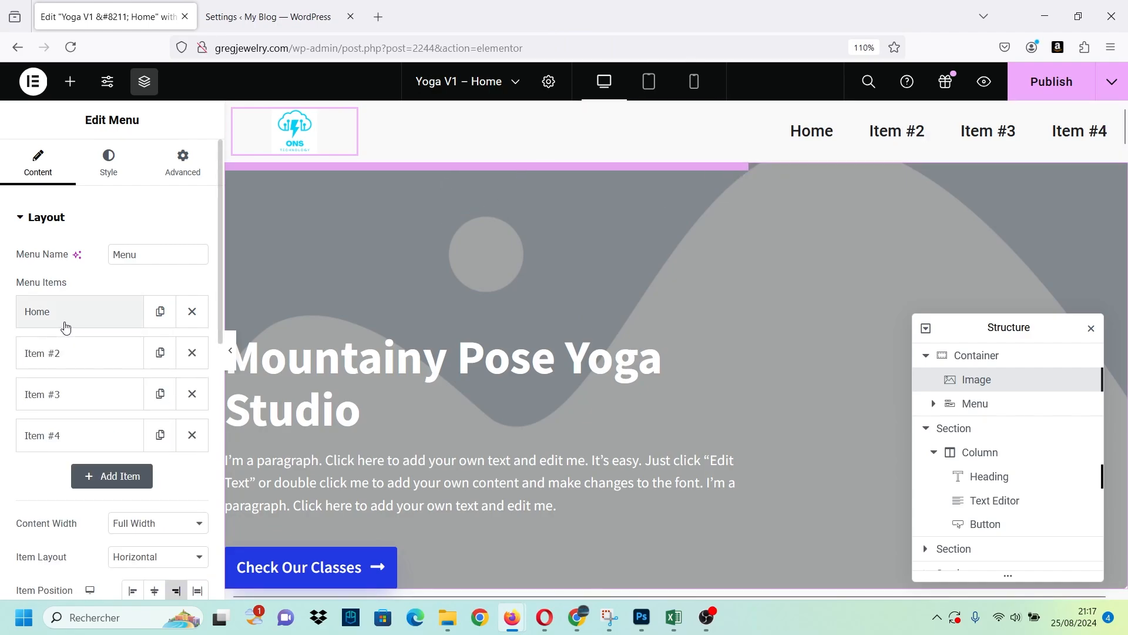
Rename the second menu item to "About us".
left_click(44, 353)
left_click_drag(70, 412, 21, 412)
key("Caps_Lock")
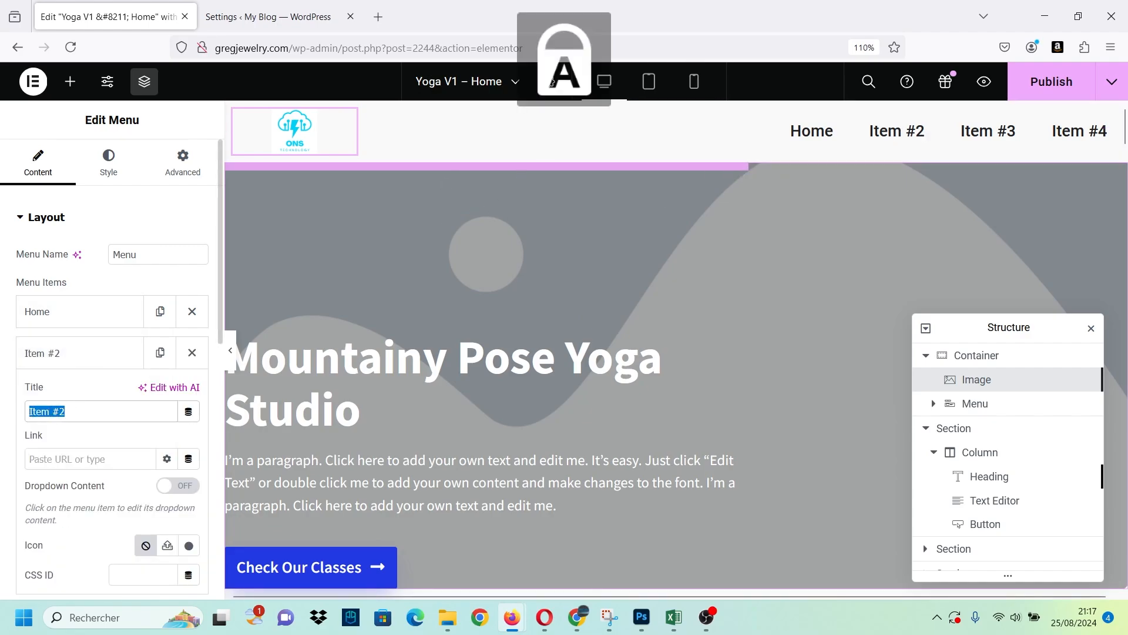
key("Caps_Lock")
type("About")
key("Caps_Lock")
type("US")
key("Caps_Lock")
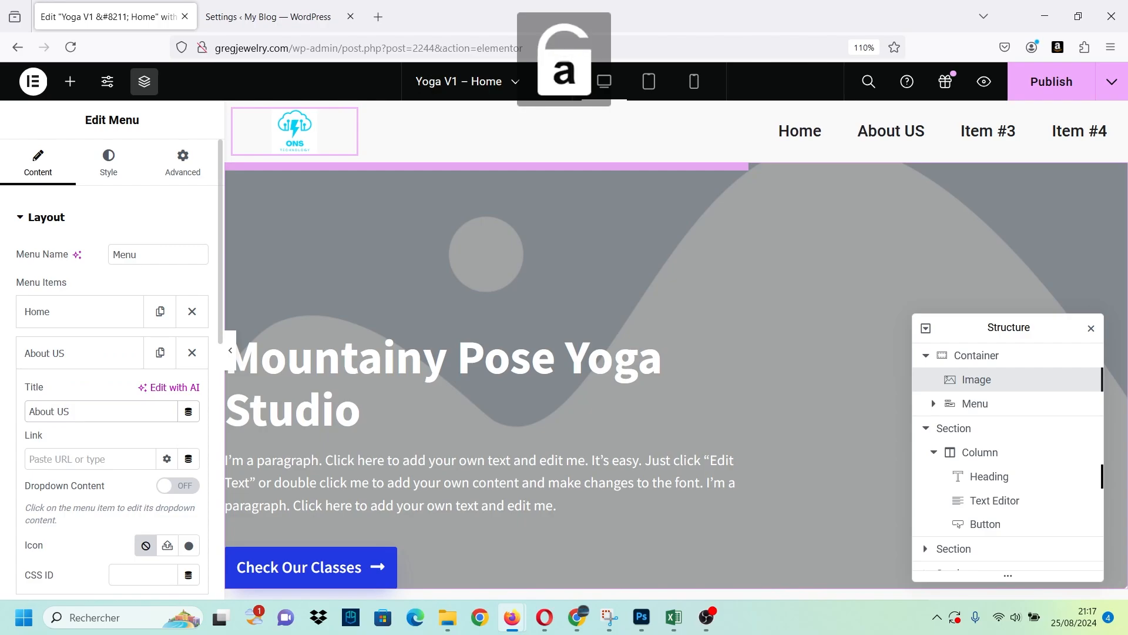
key("BackSpace")
key("BackSpace")
type("us")
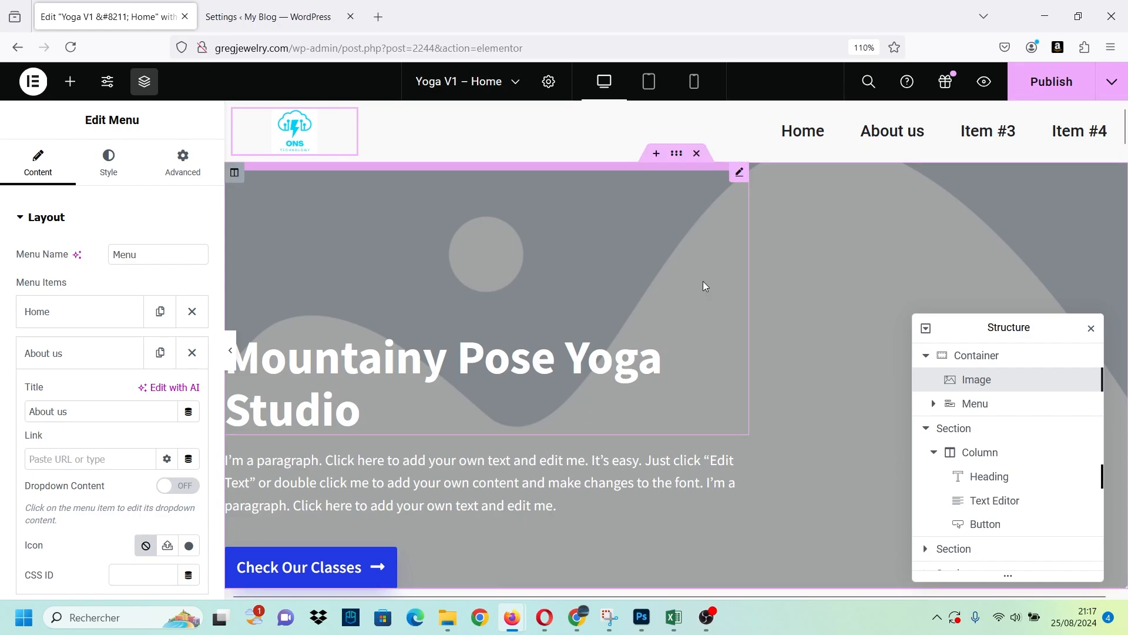
Give the hero section below the header a top margin of -50 px.
left_click(677, 156)
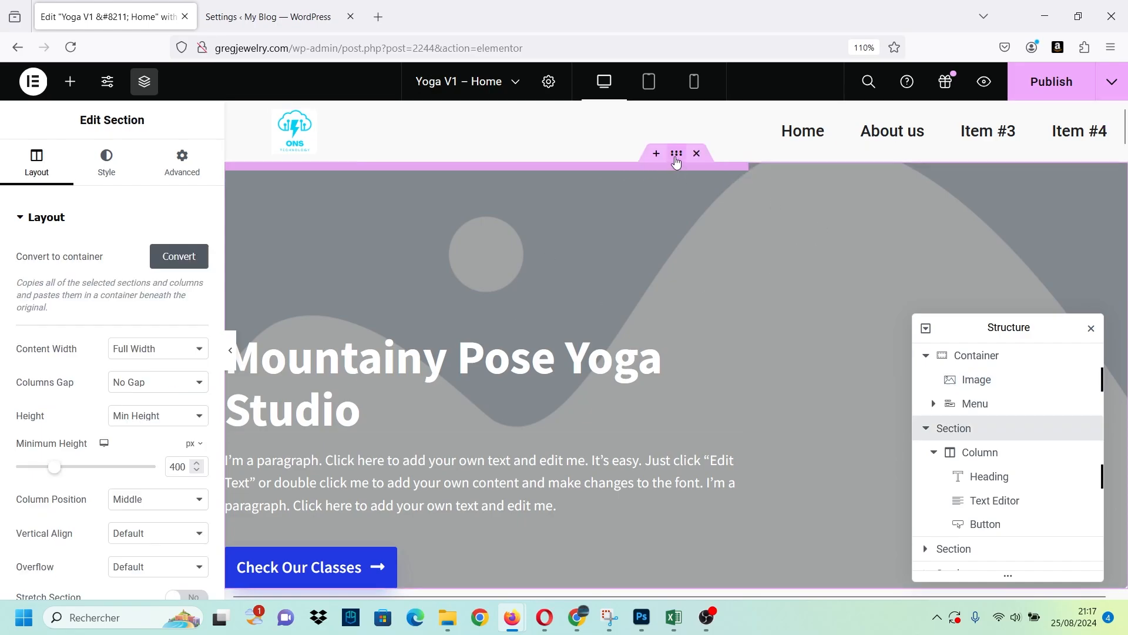
left_click(122, 167)
left_click(182, 162)
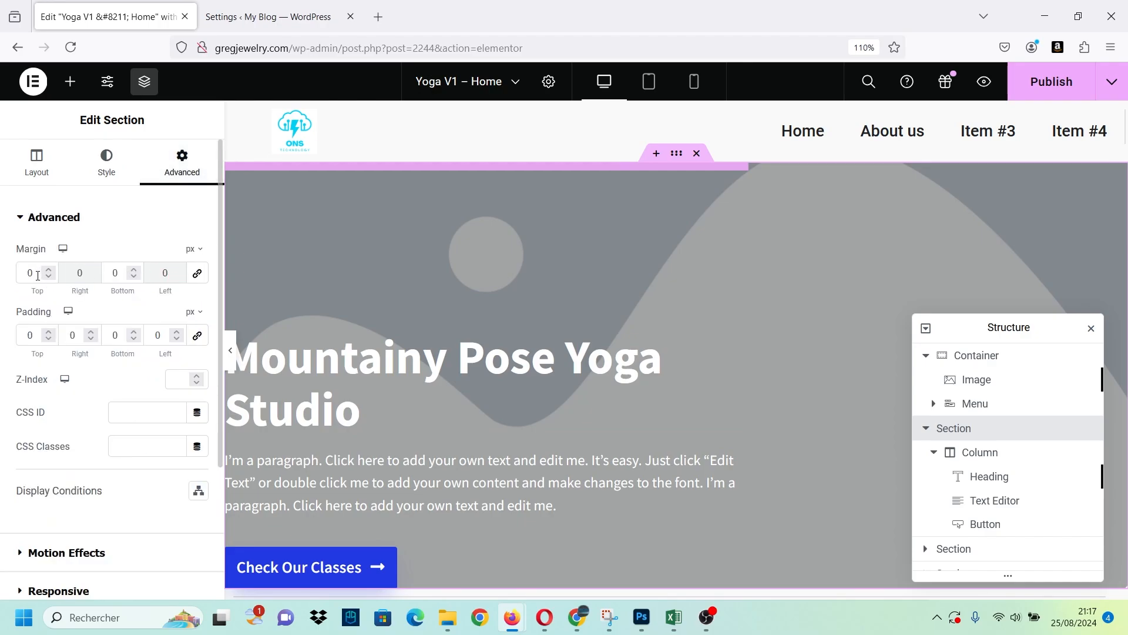
left_click_drag(34, 273, 2, 264)
type("-")
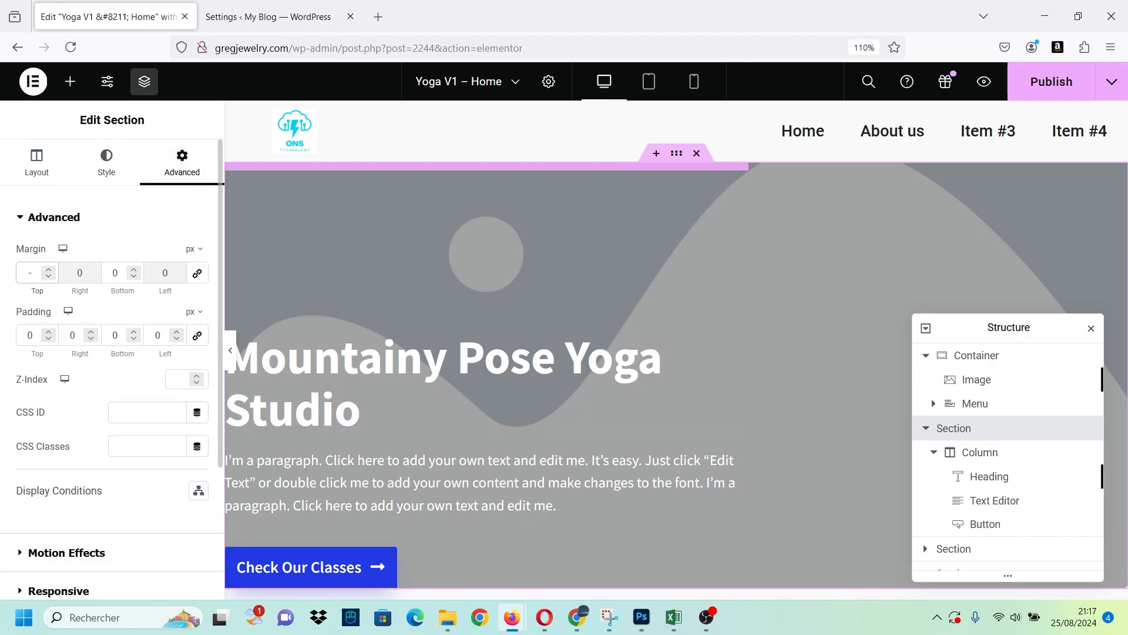
type("100")
key("BackSpace")
key("BackSpace")
key("BackSpace")
key("BackSpace")
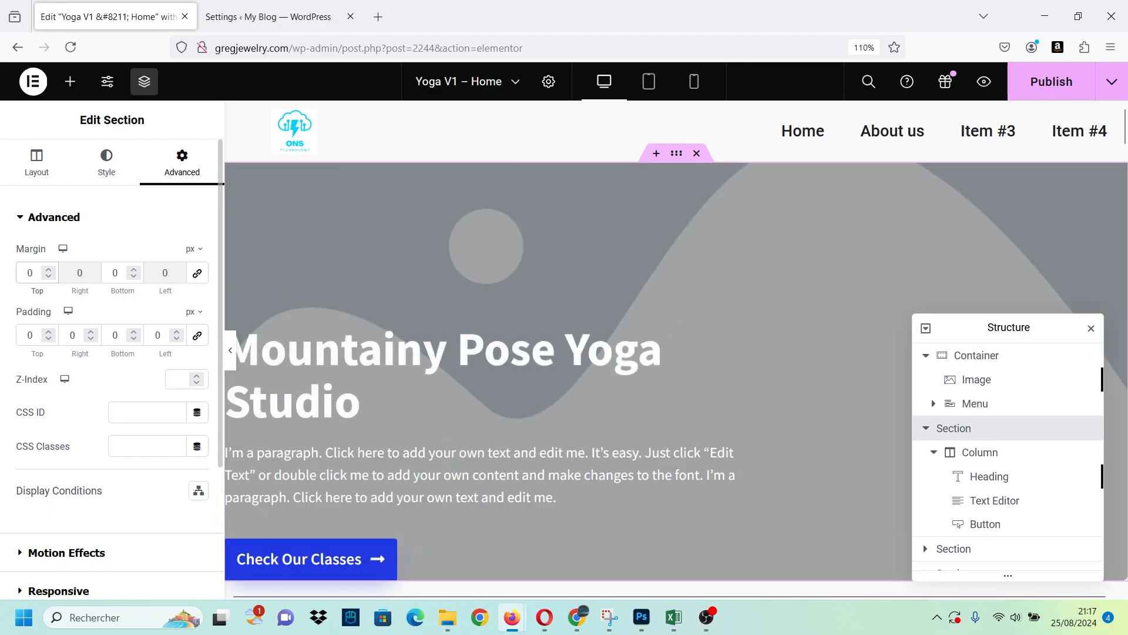
key("BackSpace")
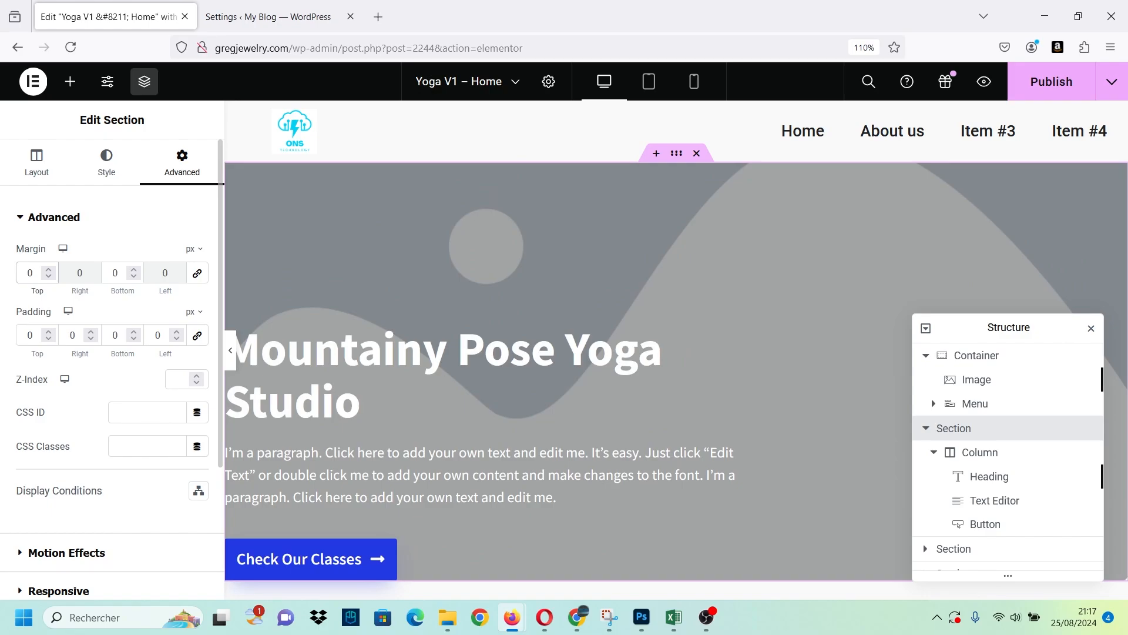
type("-2")
key("BackSpace")
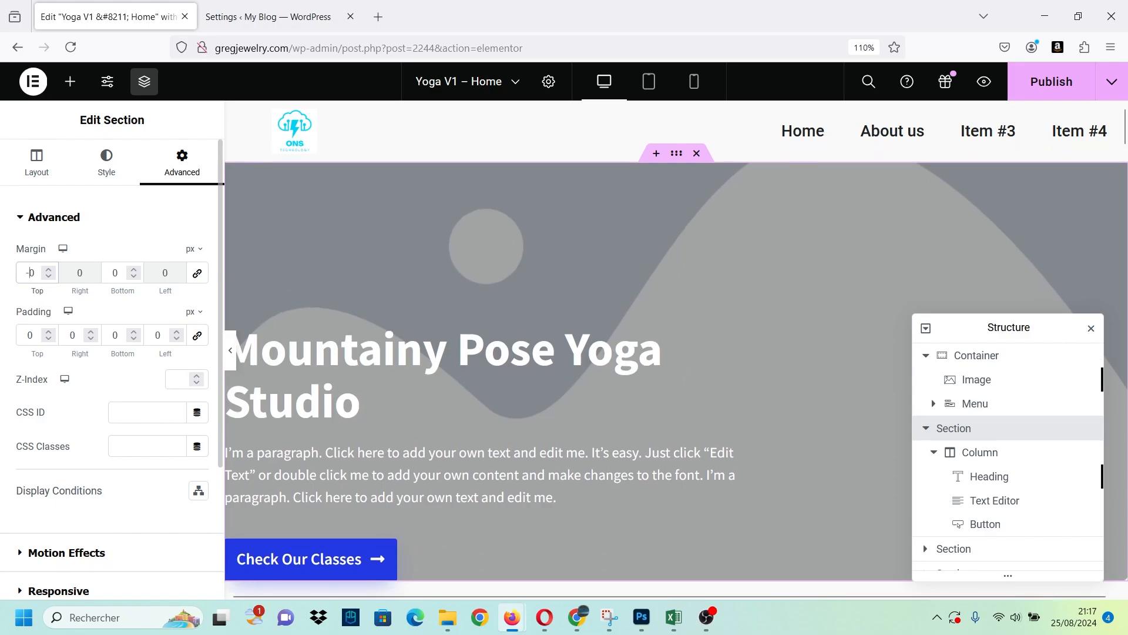
type("5")
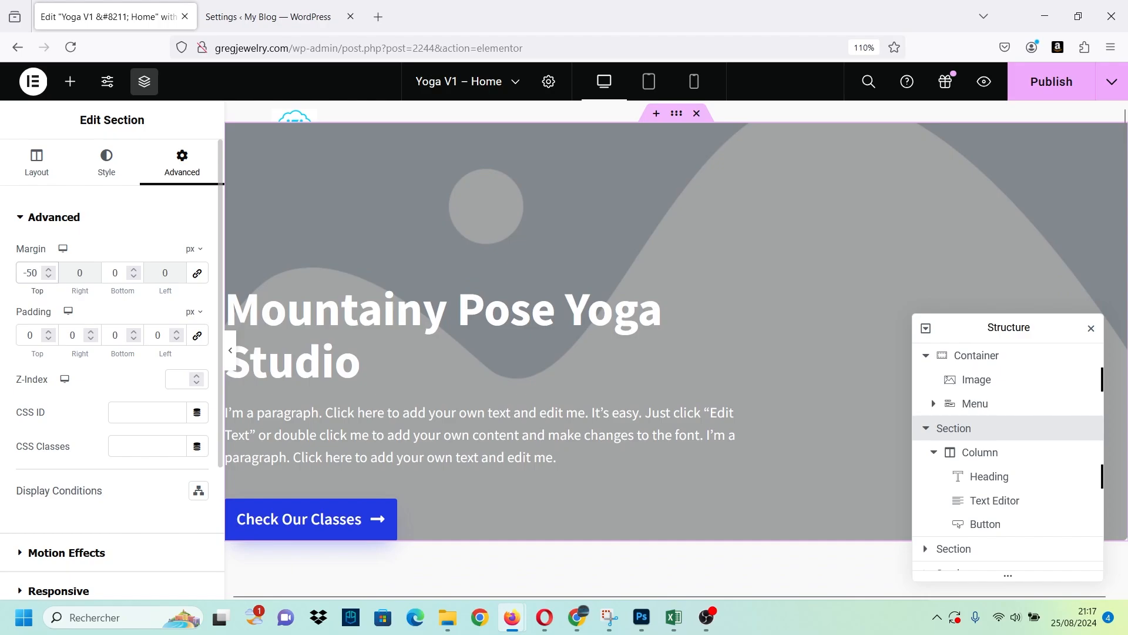
Pull the hero section up further by setting its top margin to -80 px.
key("BackSpace")
type("6")
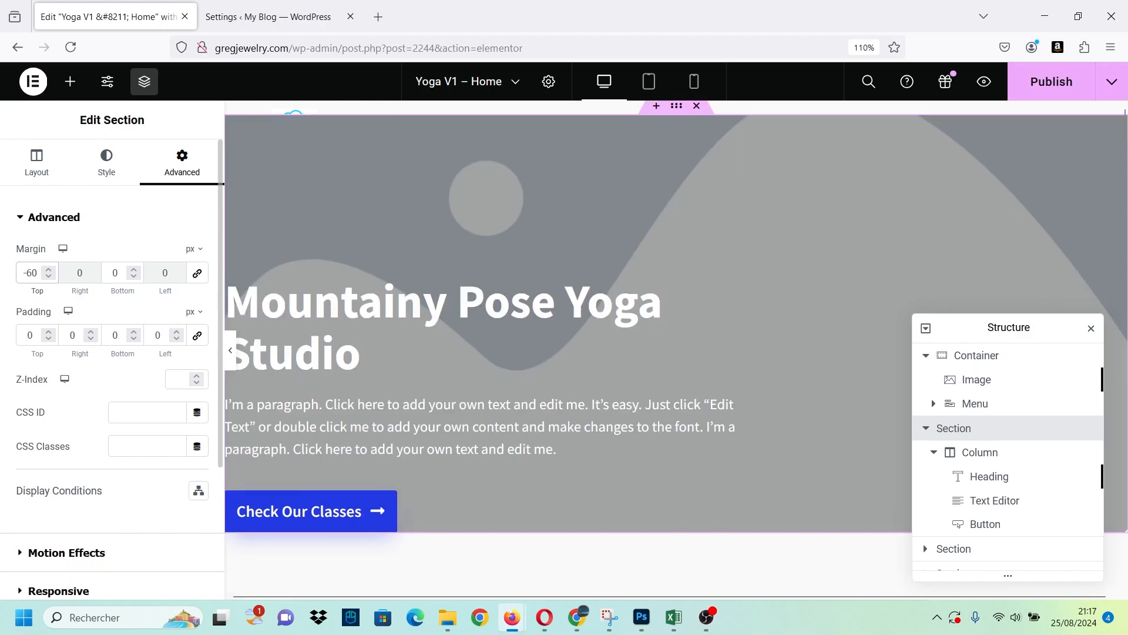
key("BackSpace")
type("7")
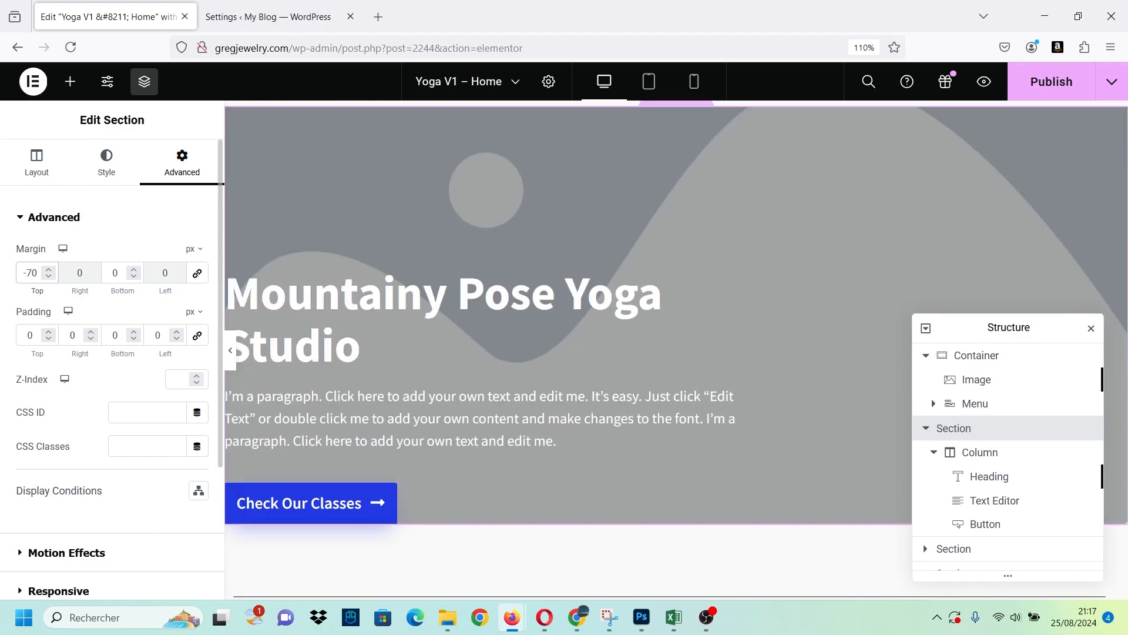
key("BackSpace")
type("8")
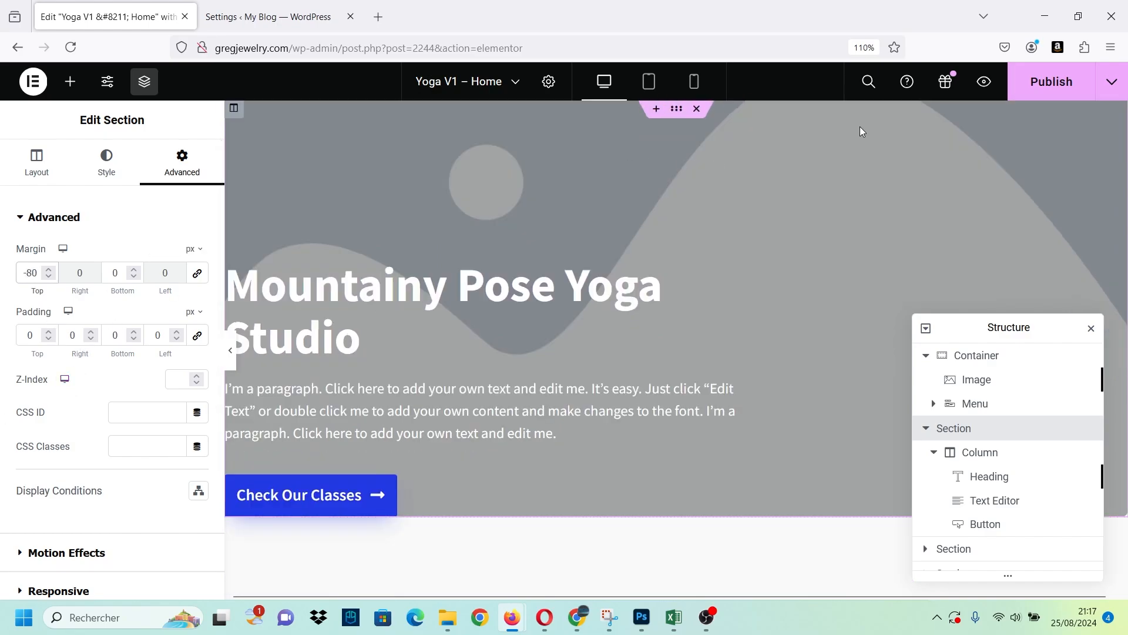
Try a Z-Index of 9 on the hero section and undo it.
scroll(217, 333, "down", 3)
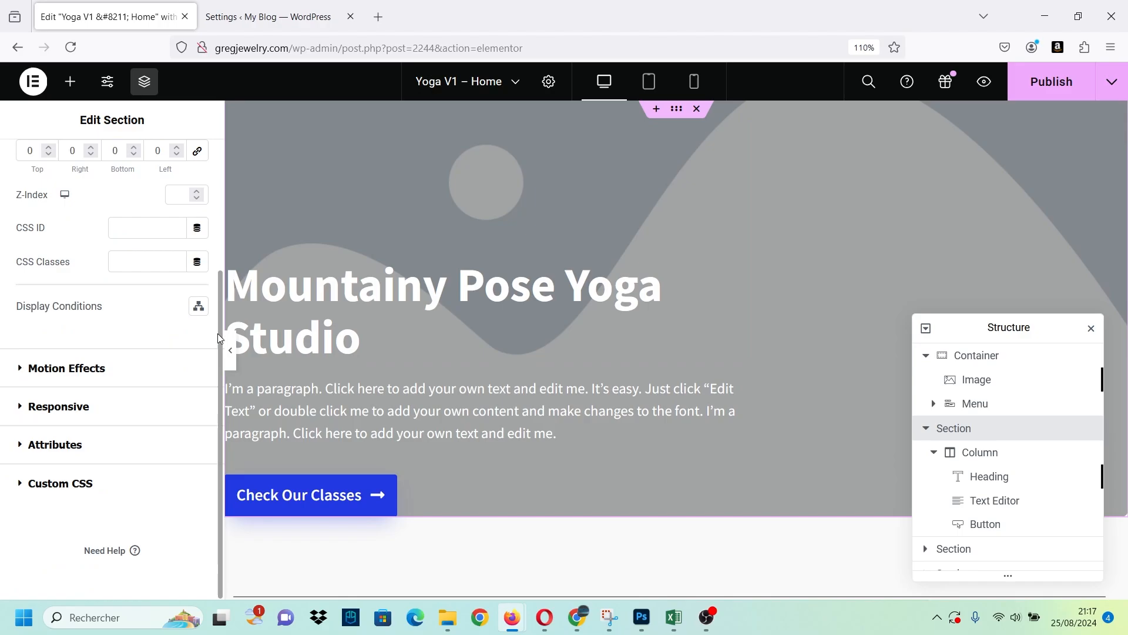
scroll(219, 337, "up", 1)
scroll(216, 270, "up", 2)
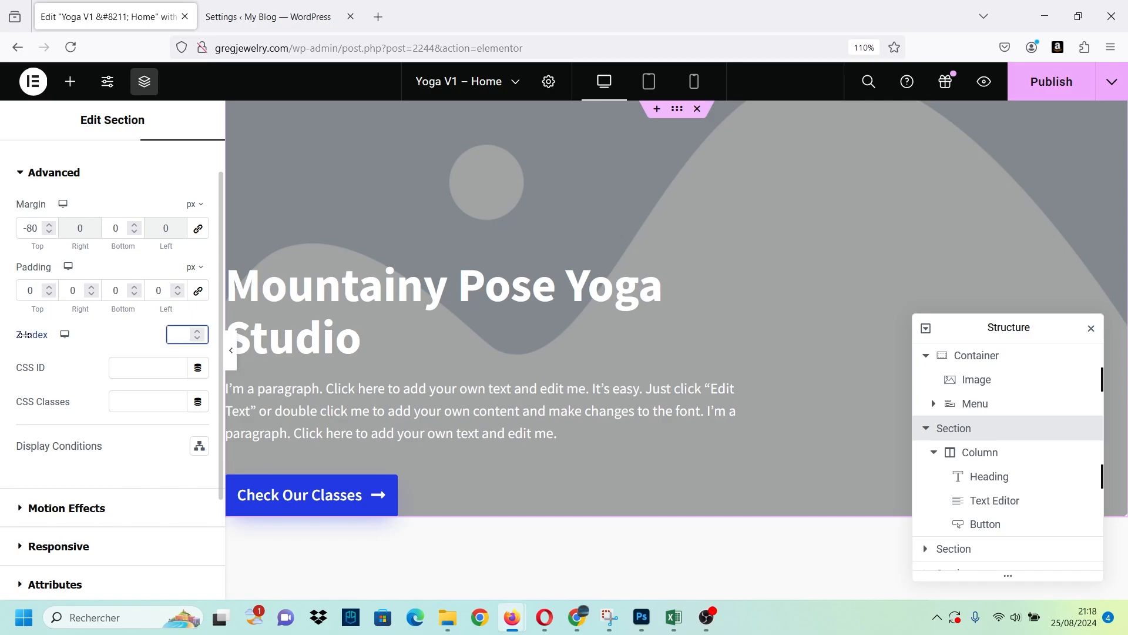
left_click_drag(33, 335, 30, 335)
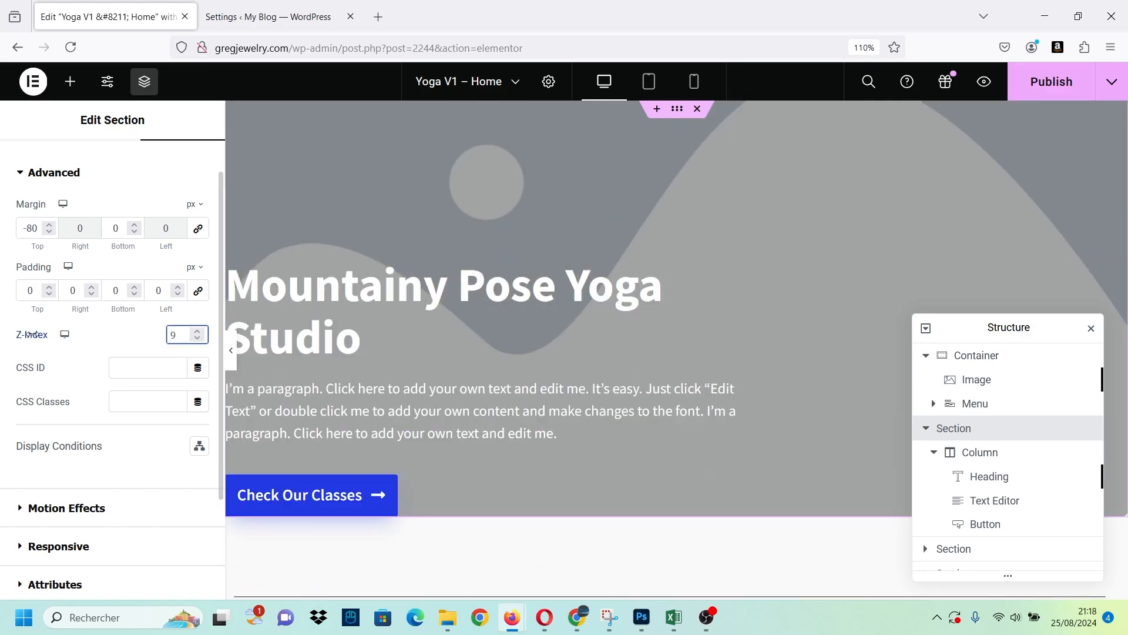
key("ctrl+z")
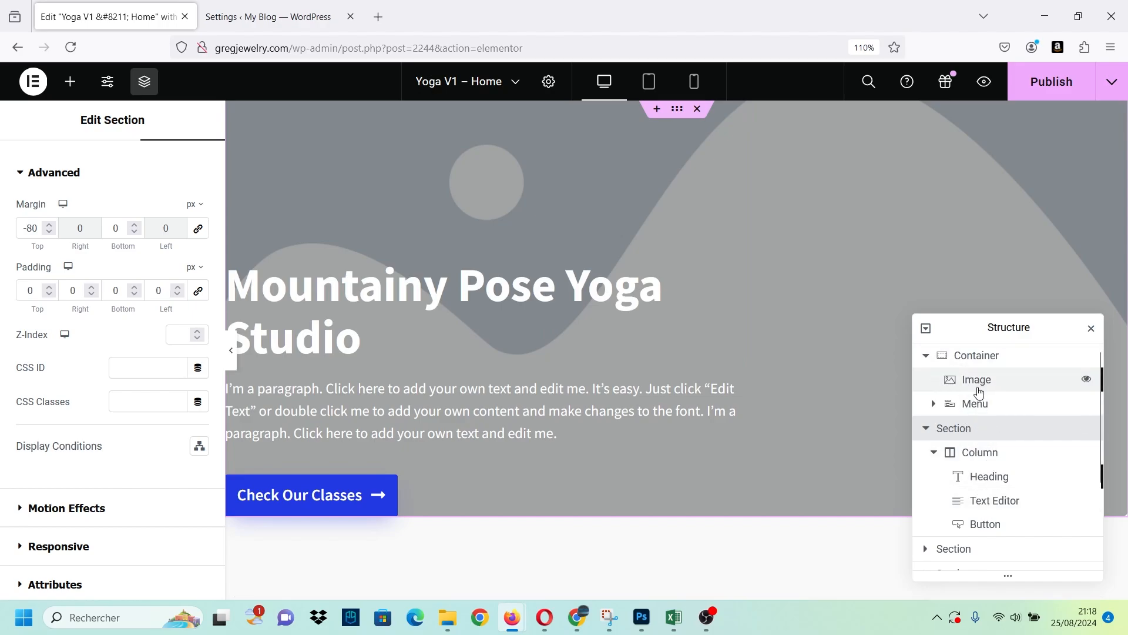
Select the Menu widget in the page structure and expand its list of items.
scroll(995, 493, "down", 2)
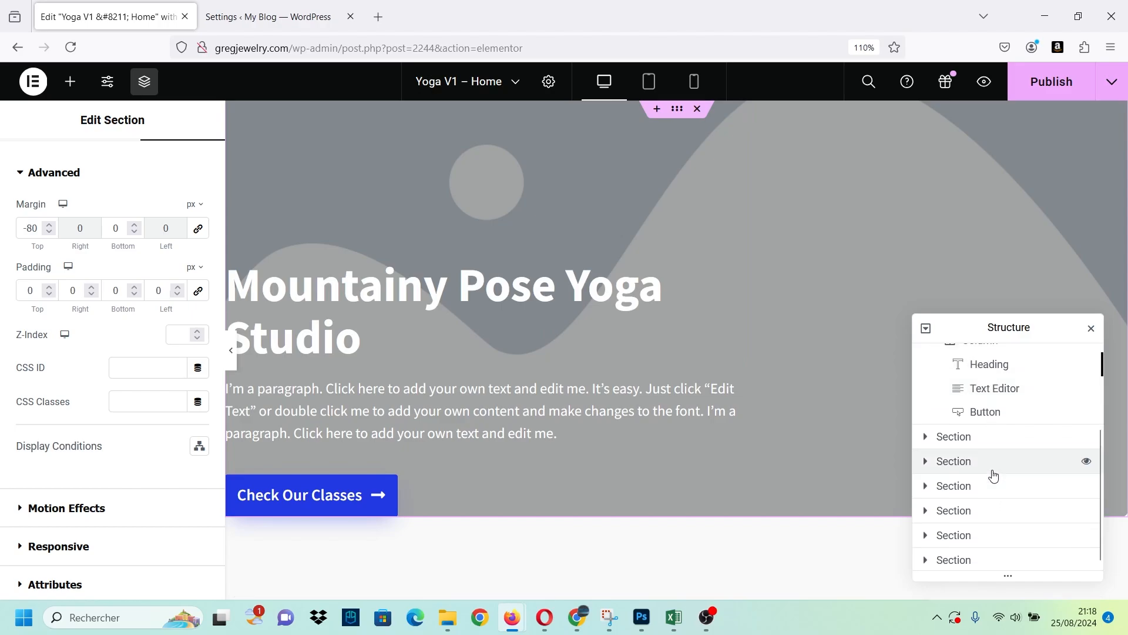
scroll(996, 473, "up", 2)
left_click(991, 404)
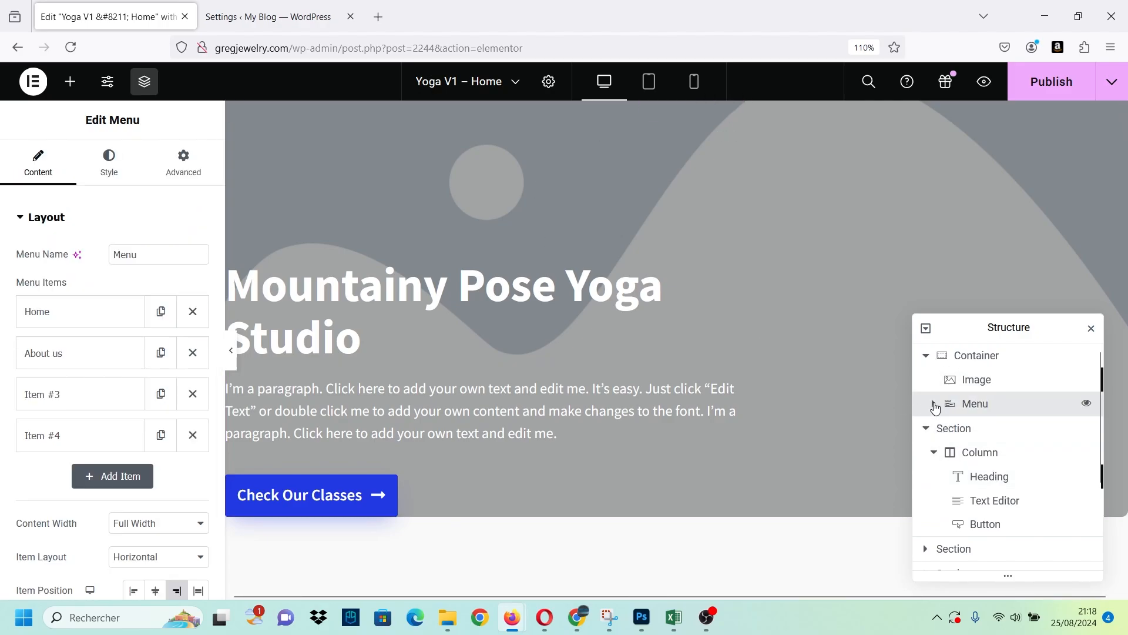
left_click(935, 405)
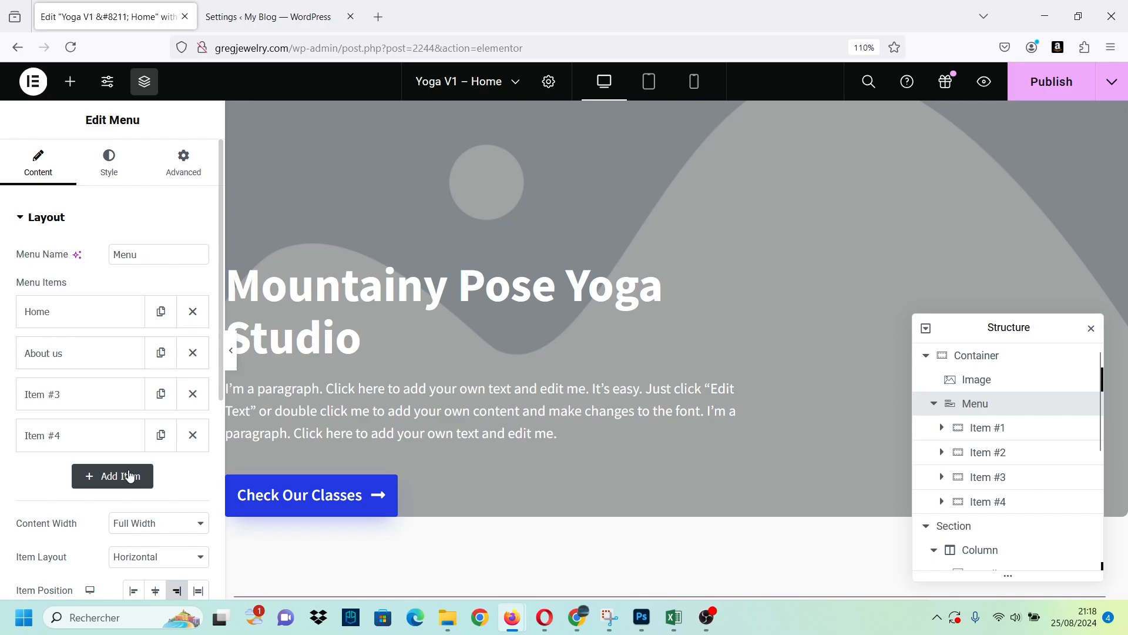
Look through the Menu widget's content and style settings for a layering option.
scroll(130, 476, "down", 5)
scroll(46, 327, "up", 5)
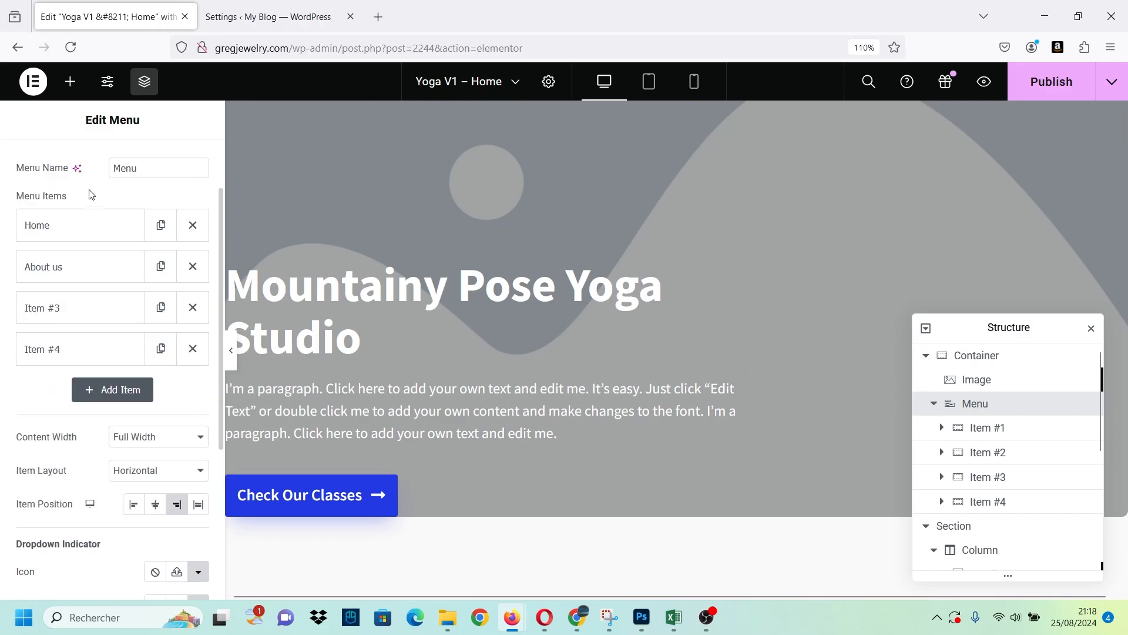
scroll(71, 376, "down", 5)
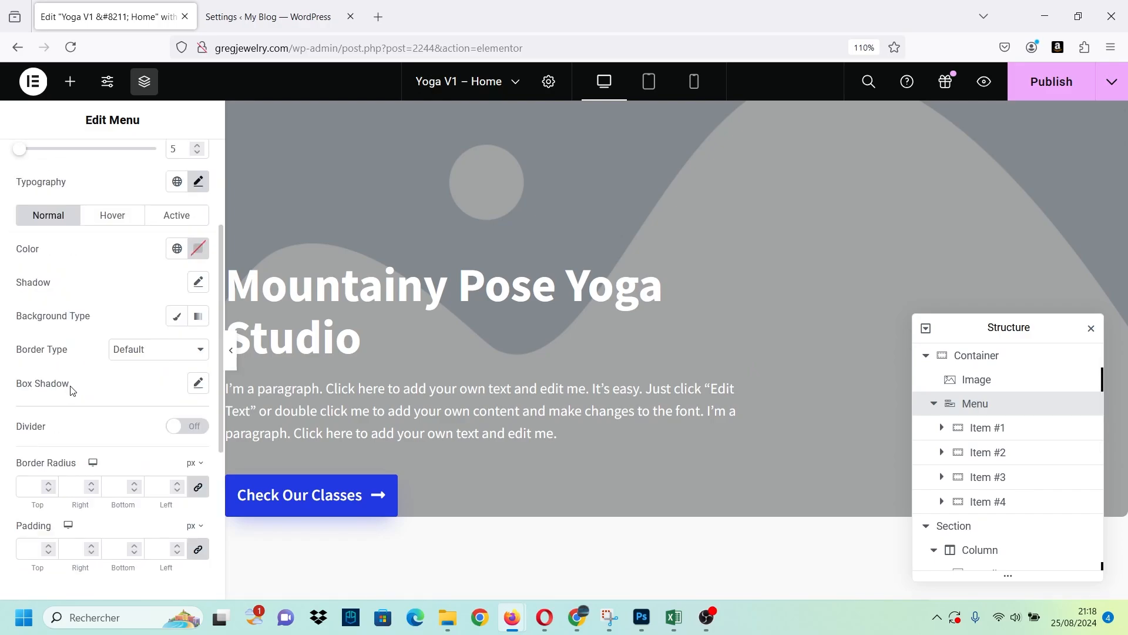
scroll(71, 391, "down", 4)
scroll(72, 391, "up", 6)
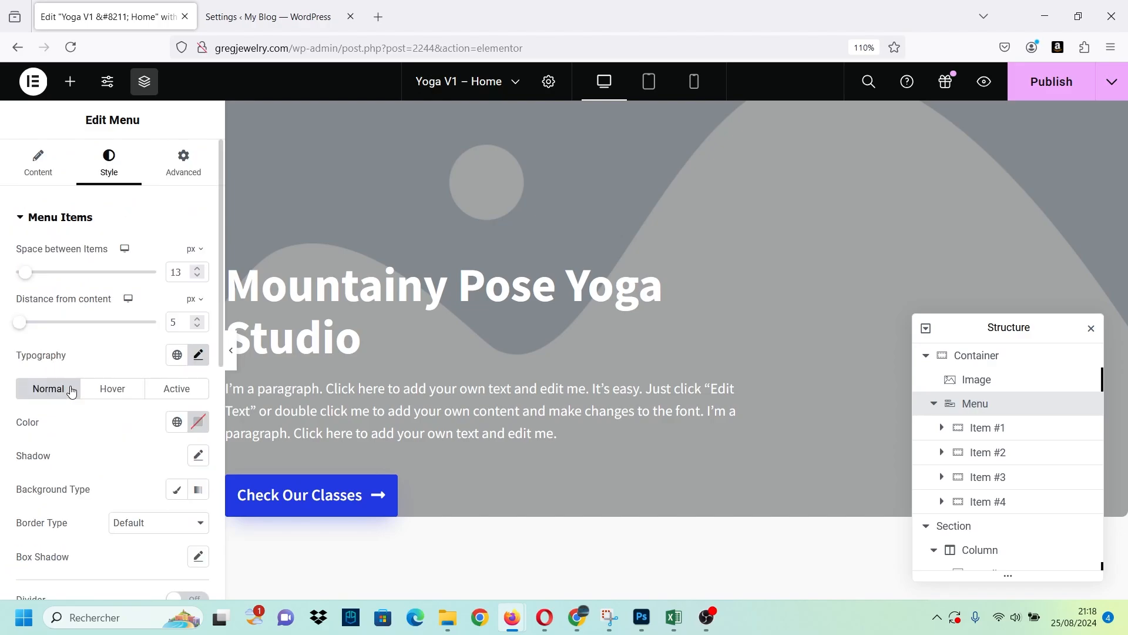
left_click(67, 175)
scroll(106, 273, "down", 4)
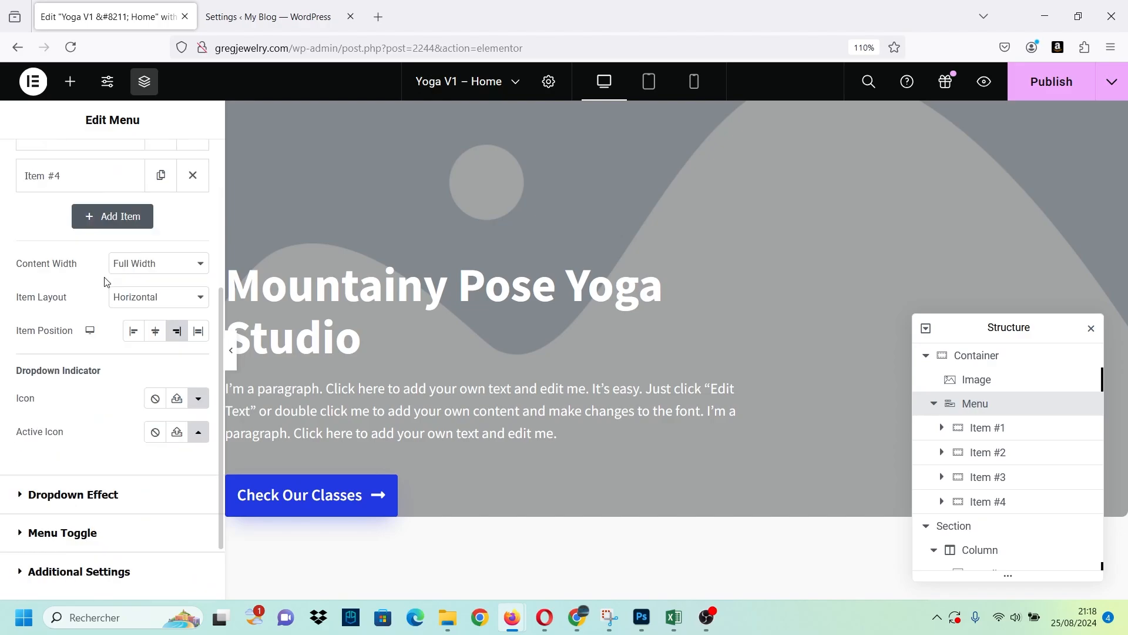
scroll(111, 253, "up", 4)
Set the Menu widget's Z-Index to 7 so that it sits above the hero section.
left_click(187, 167)
scroll(98, 376, "down", 3)
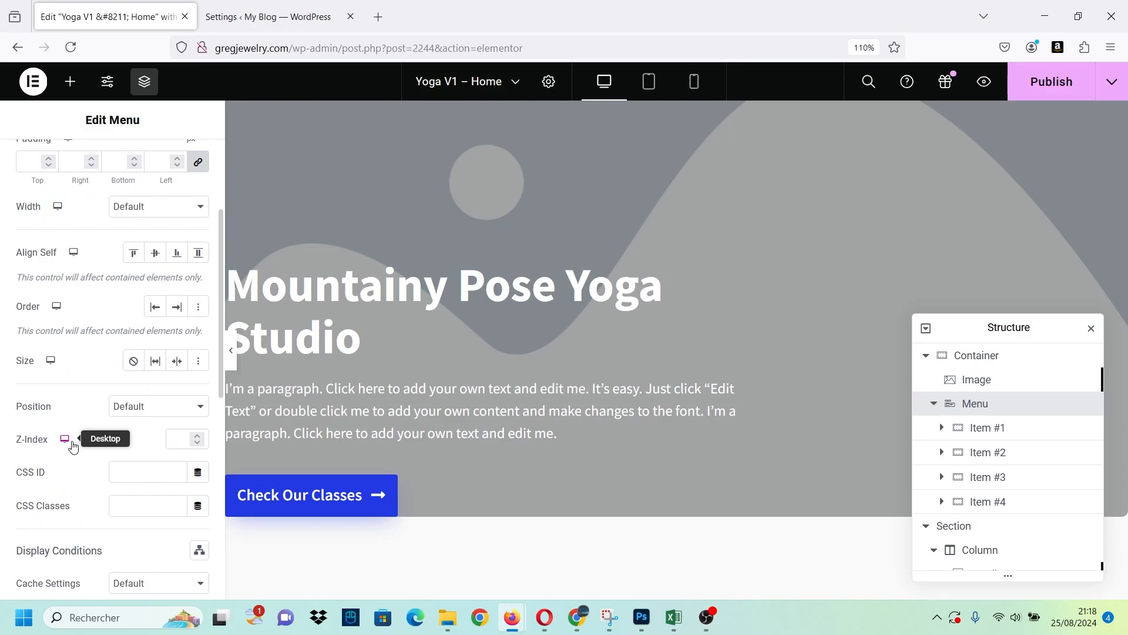
left_click(187, 432)
type("7")
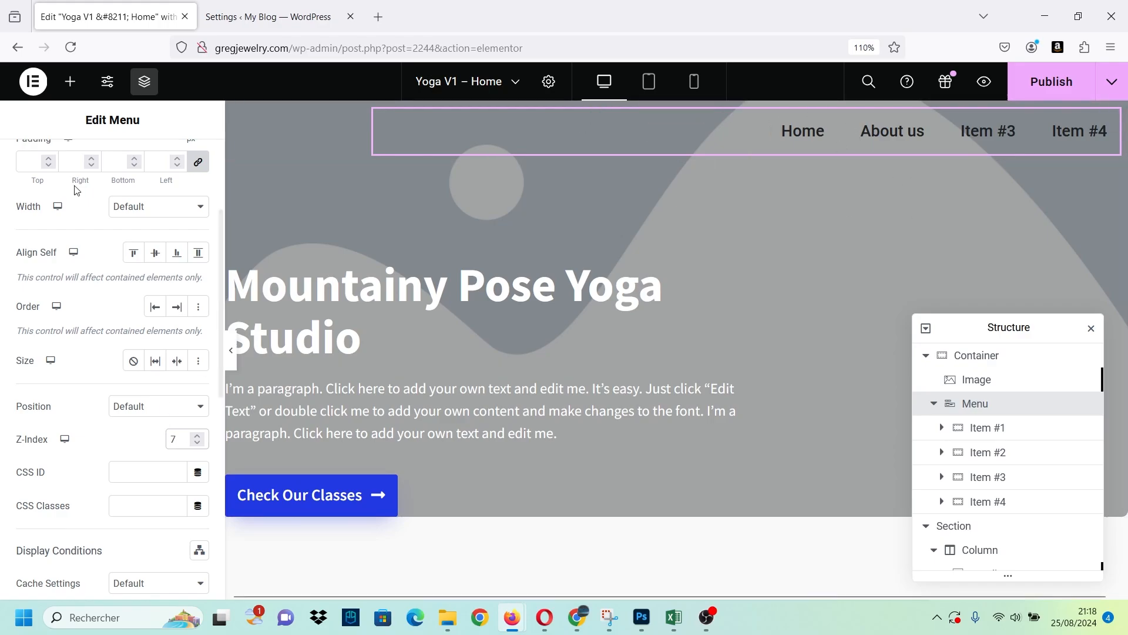
Set the header Image widget's Z-Index to 7 so that the logo sits above the hero section.
left_click(985, 380)
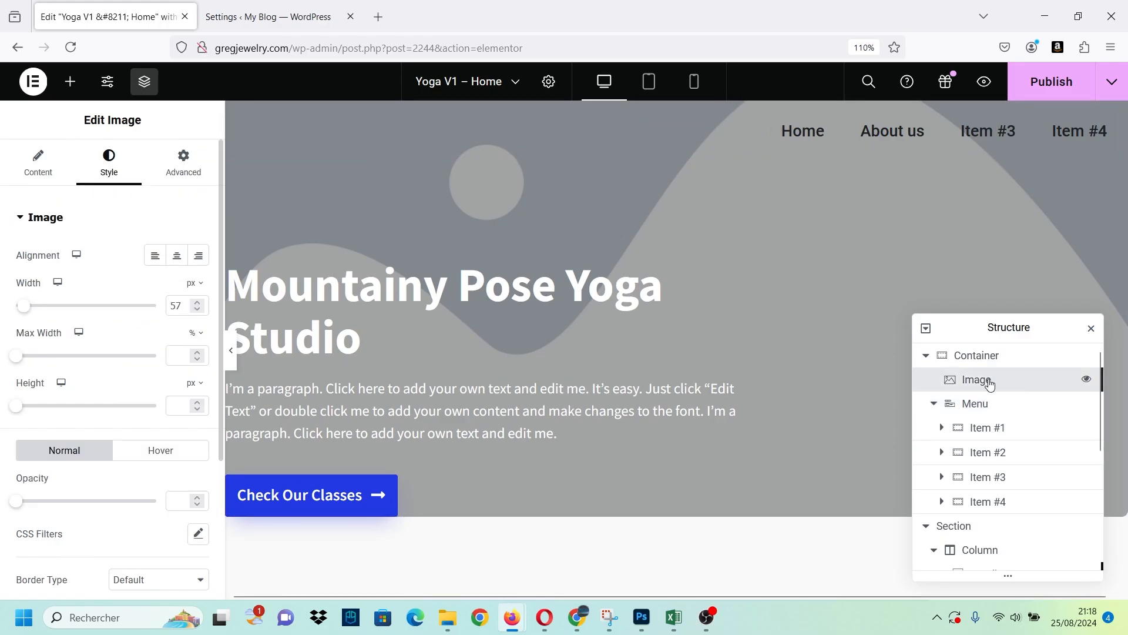
scroll(170, 515, "down", 3)
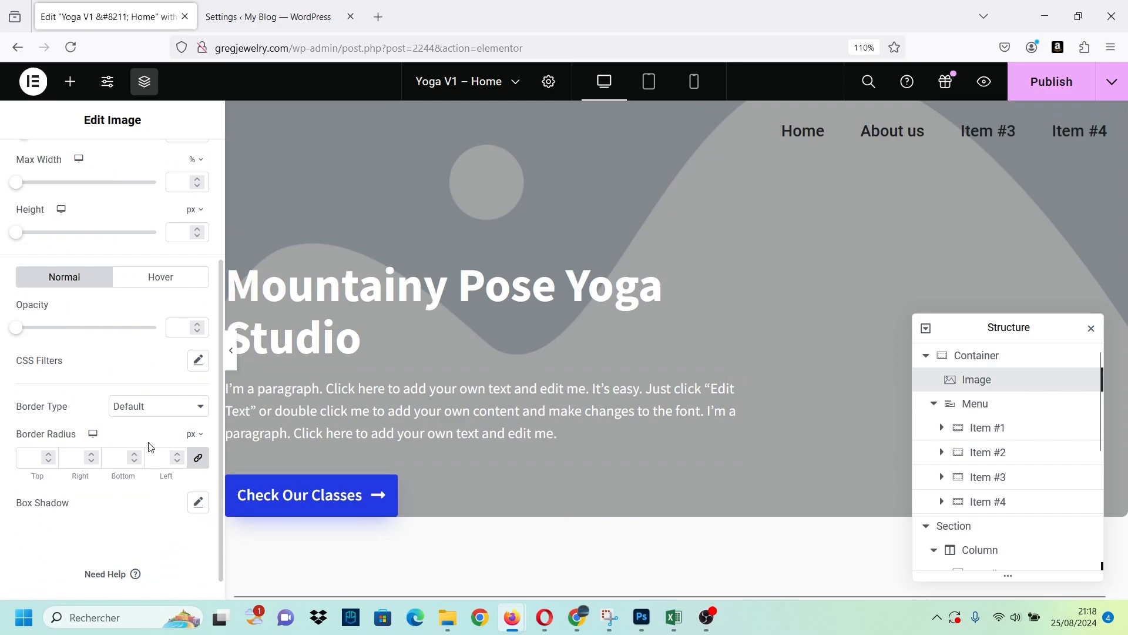
scroll(106, 265, "up", 3)
left_click(182, 160)
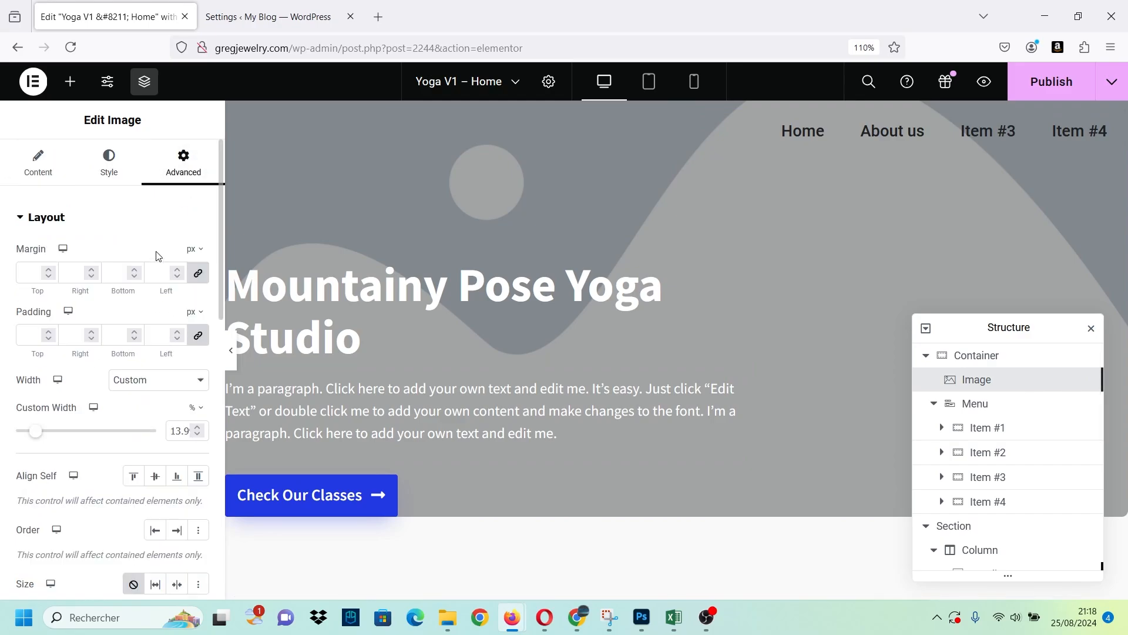
scroll(146, 360, "down", 5)
scroll(146, 360, "up", 4)
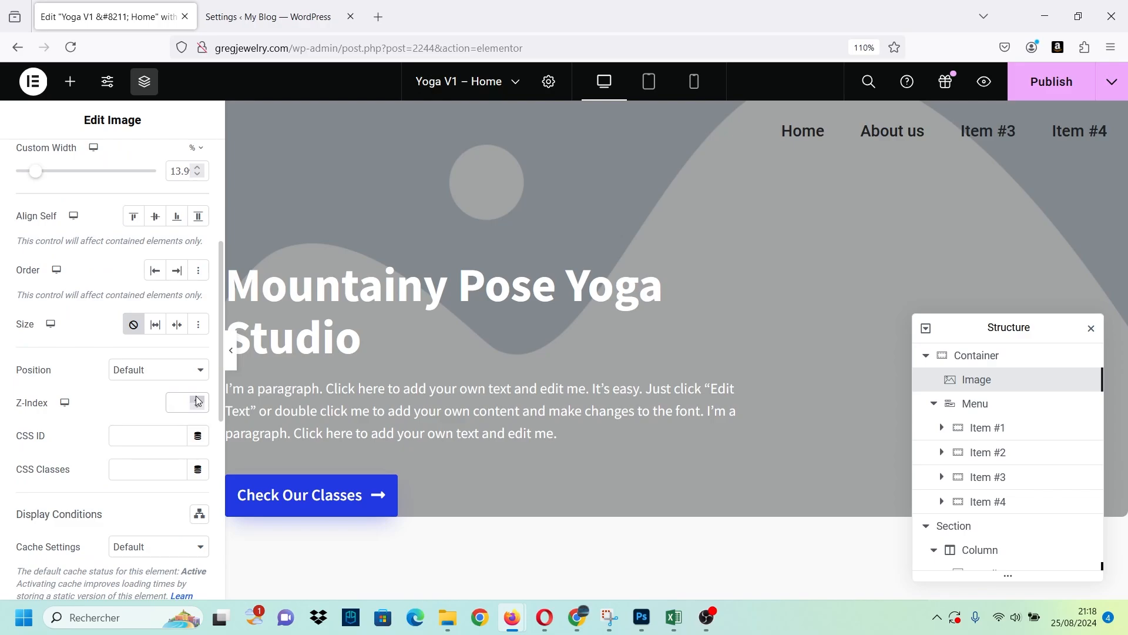
left_click(196, 398)
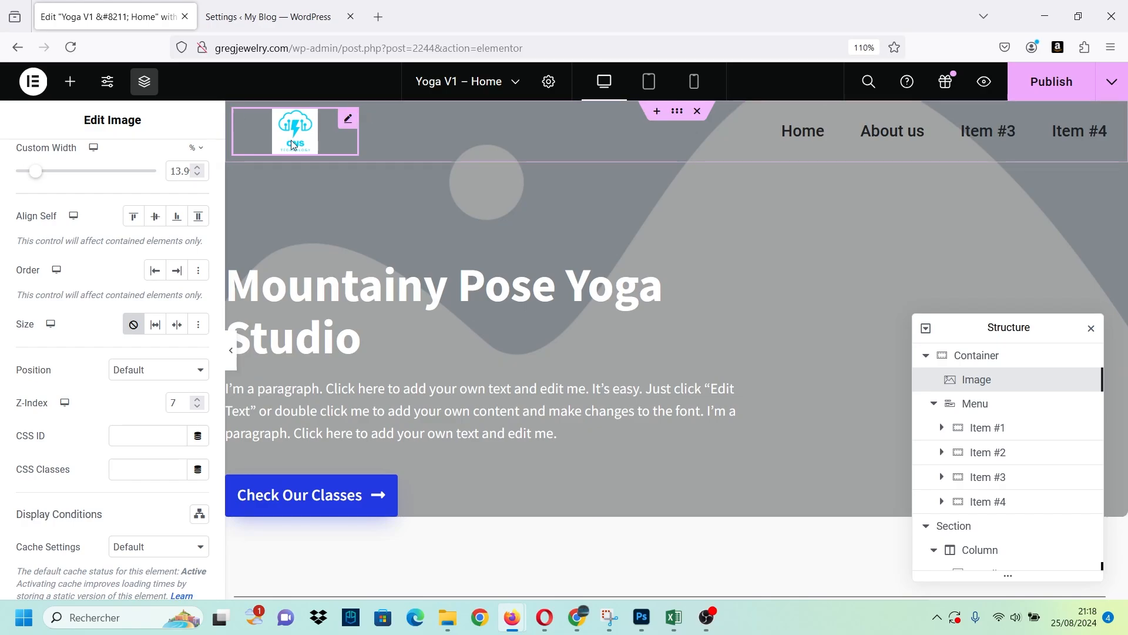
Replace the header logo image with logo-green.svg from the media library.
scroll(74, 276, "up", 4)
left_click(108, 168)
left_click(37, 166)
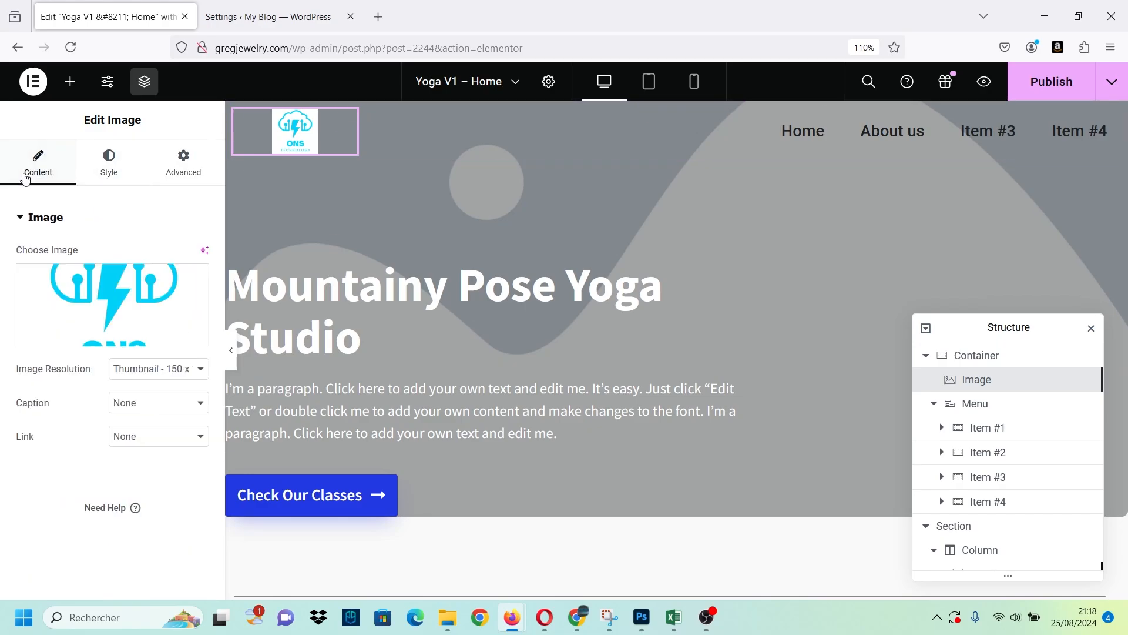
left_click(112, 300)
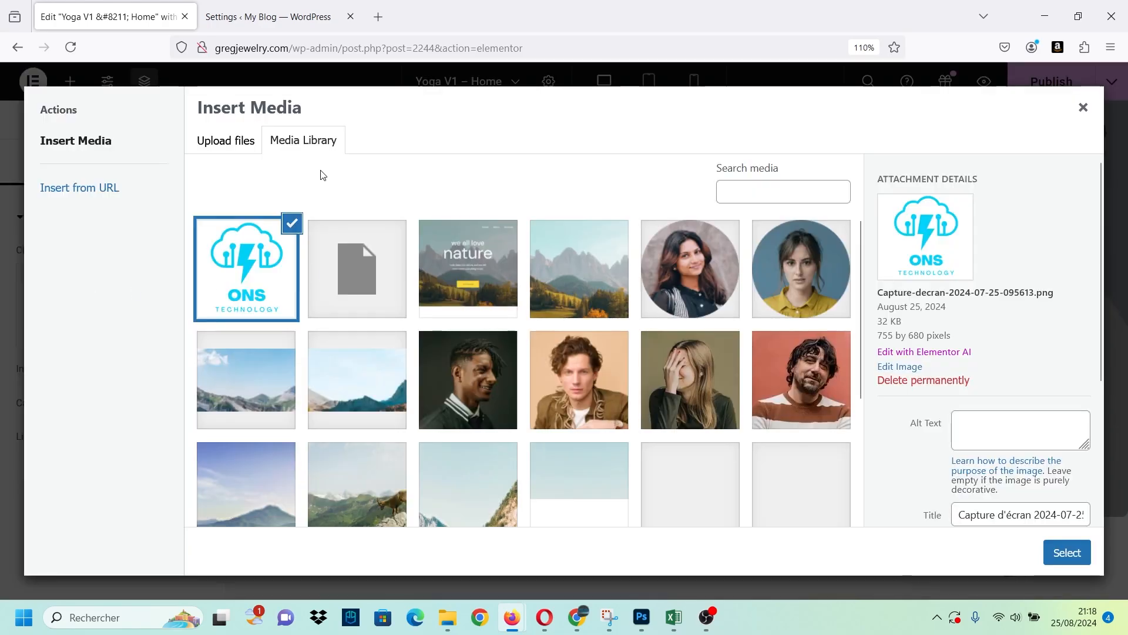
scroll(421, 294, "down", 3)
left_click(600, 426)
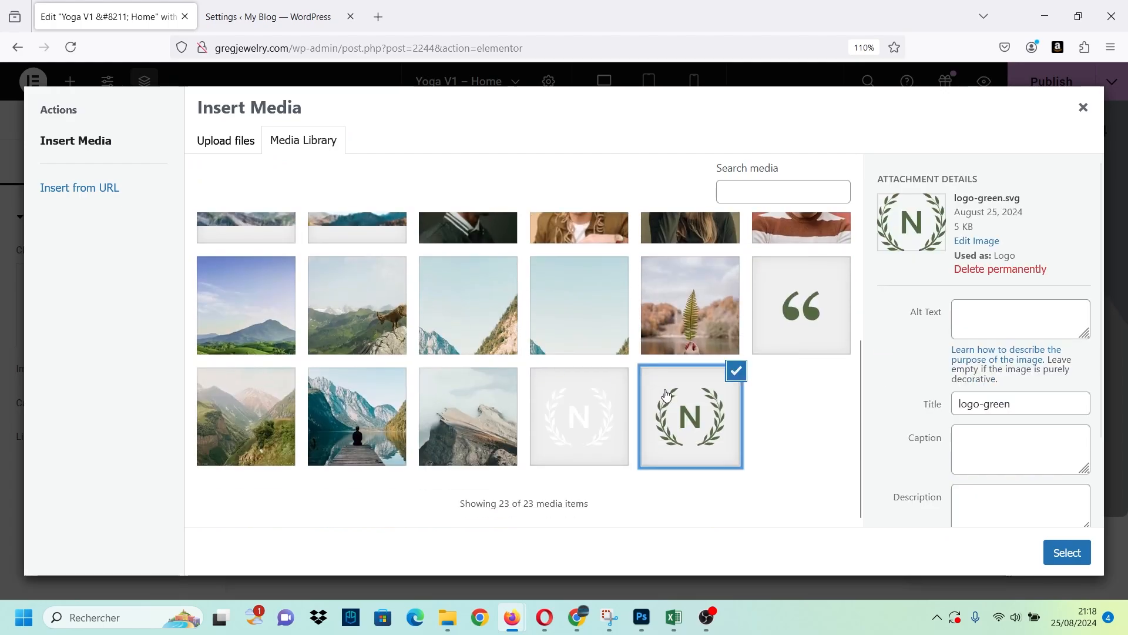
left_click(654, 434)
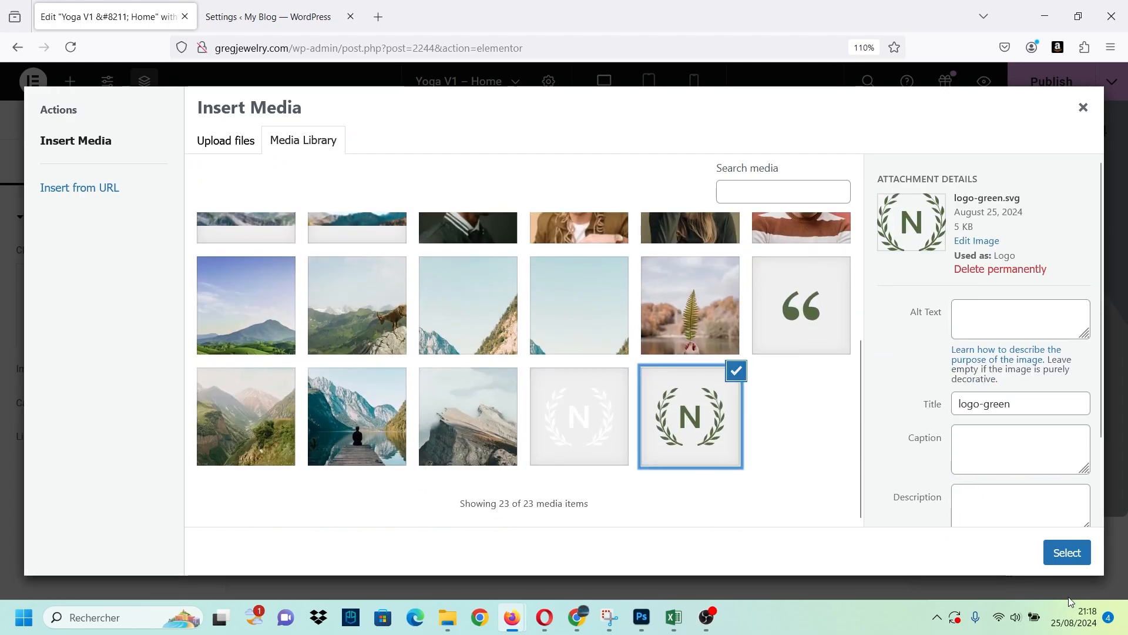
left_click(1067, 553)
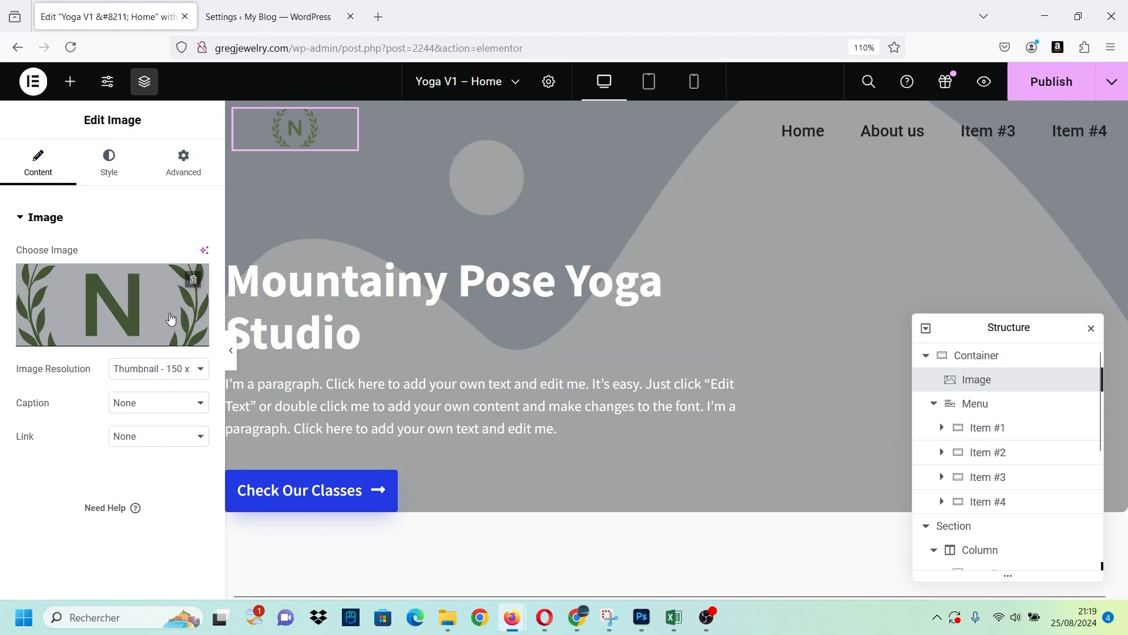
Choose logo-white.svg from the media library as the header logo image.
left_click(125, 315)
left_click(627, 429)
left_click(1067, 552)
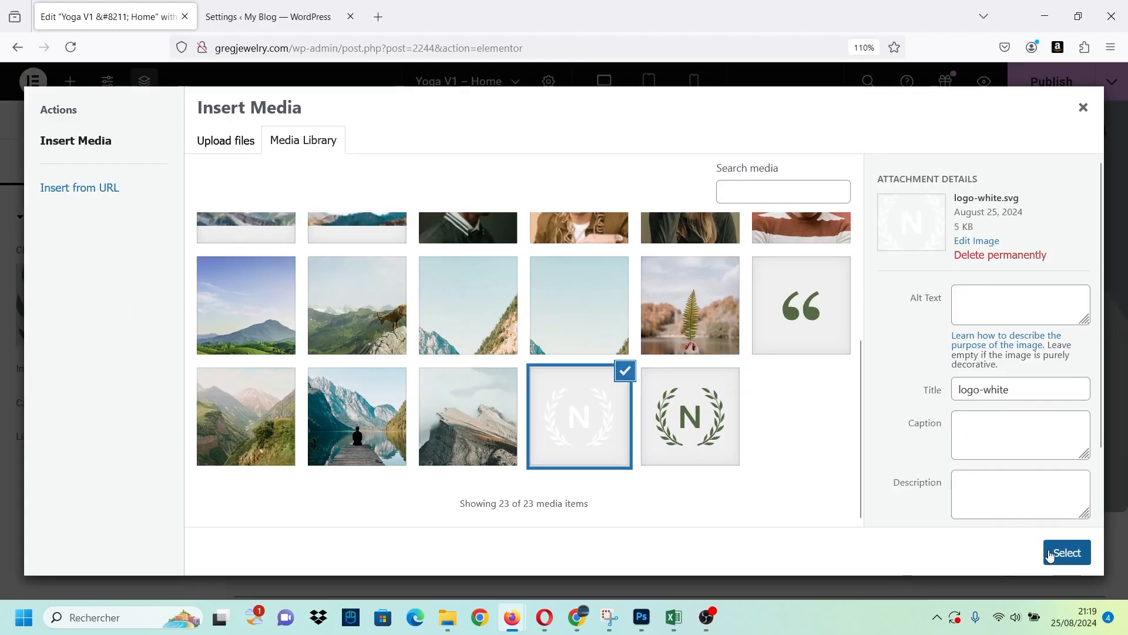
left_click(534, 210)
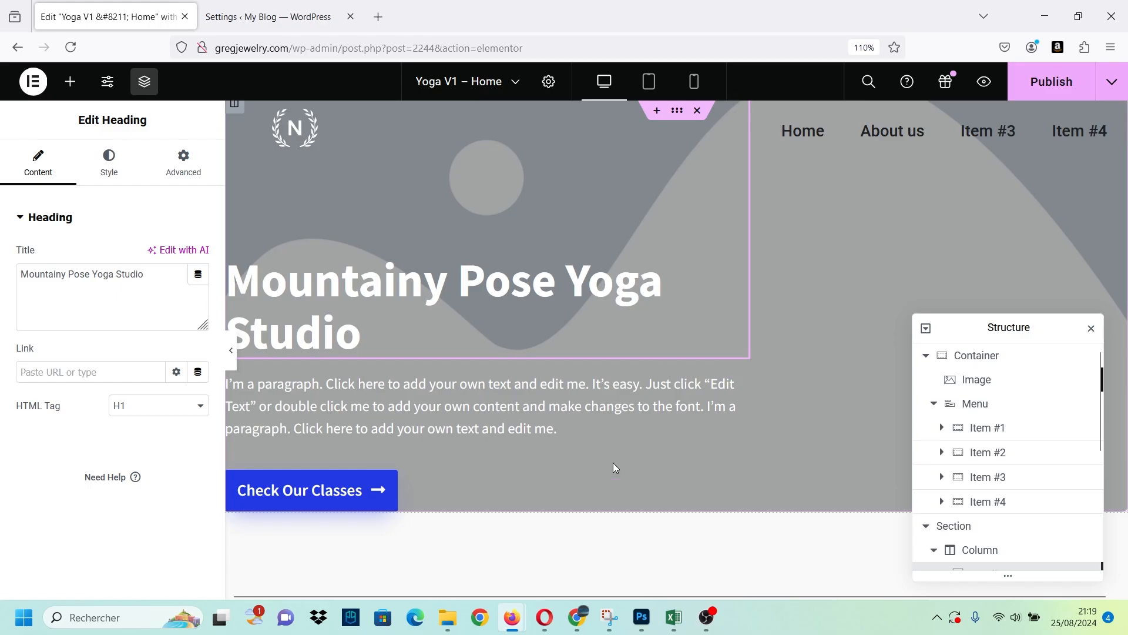
left_click(137, 321)
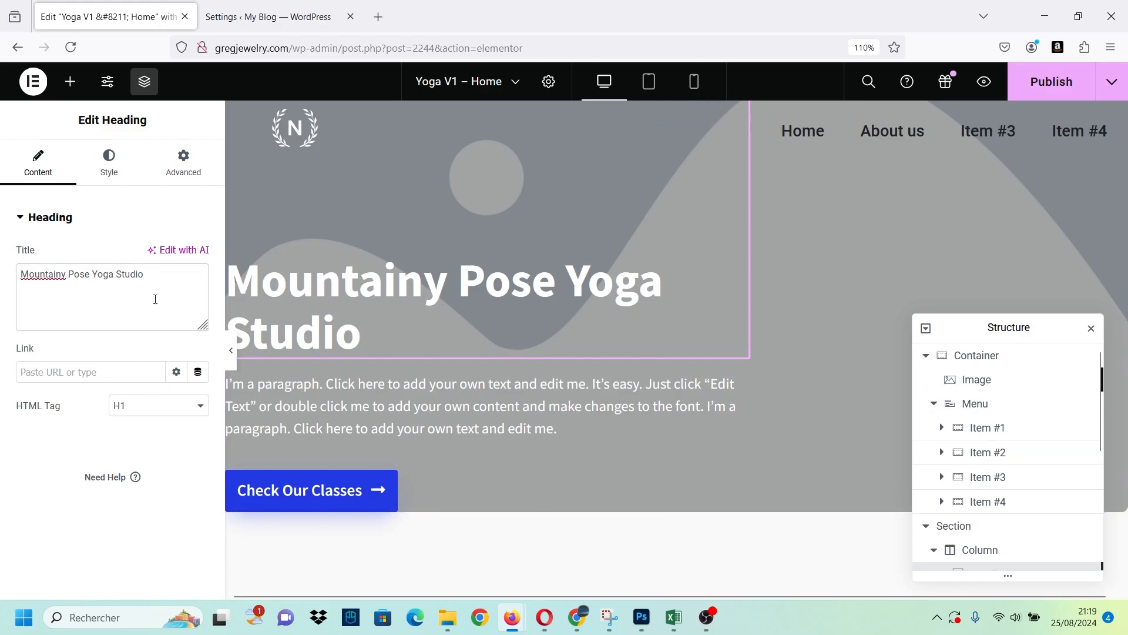
Look through the logo image's style, advanced and content settings for alignment, spacing and caption options.
left_click(294, 132)
left_click(108, 157)
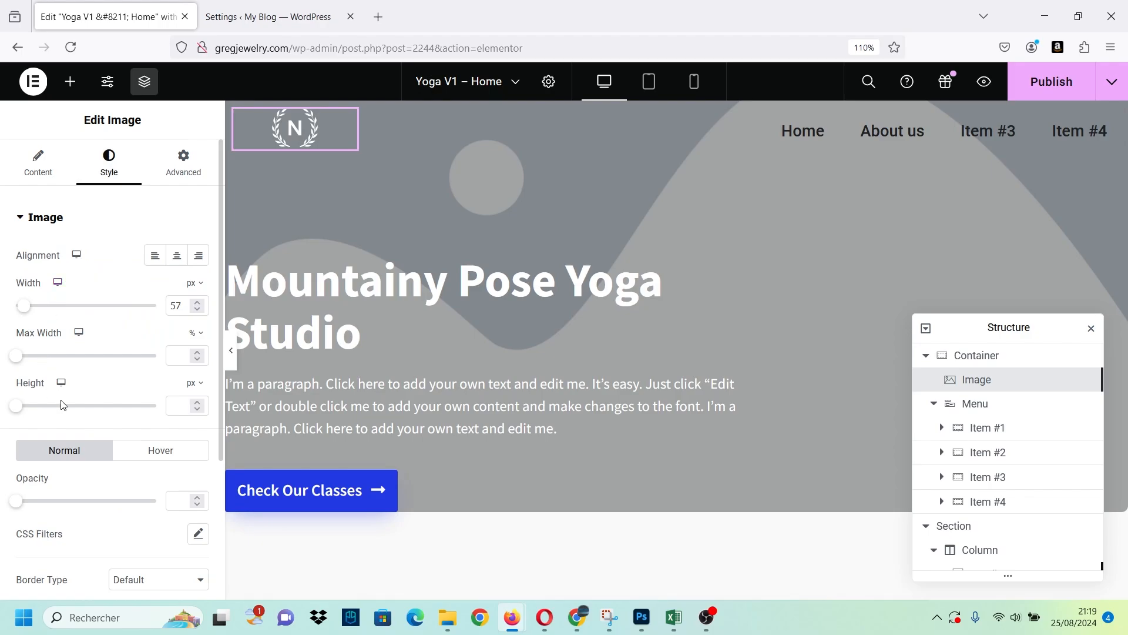
left_click(180, 167)
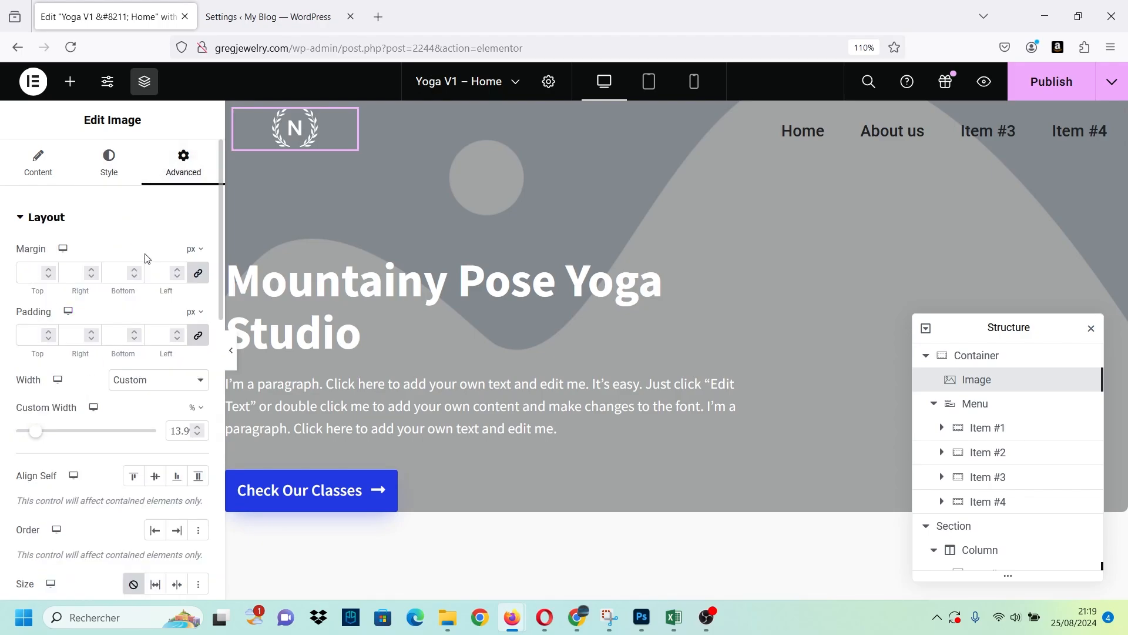
left_click(125, 186)
scroll(146, 376, "down", 3)
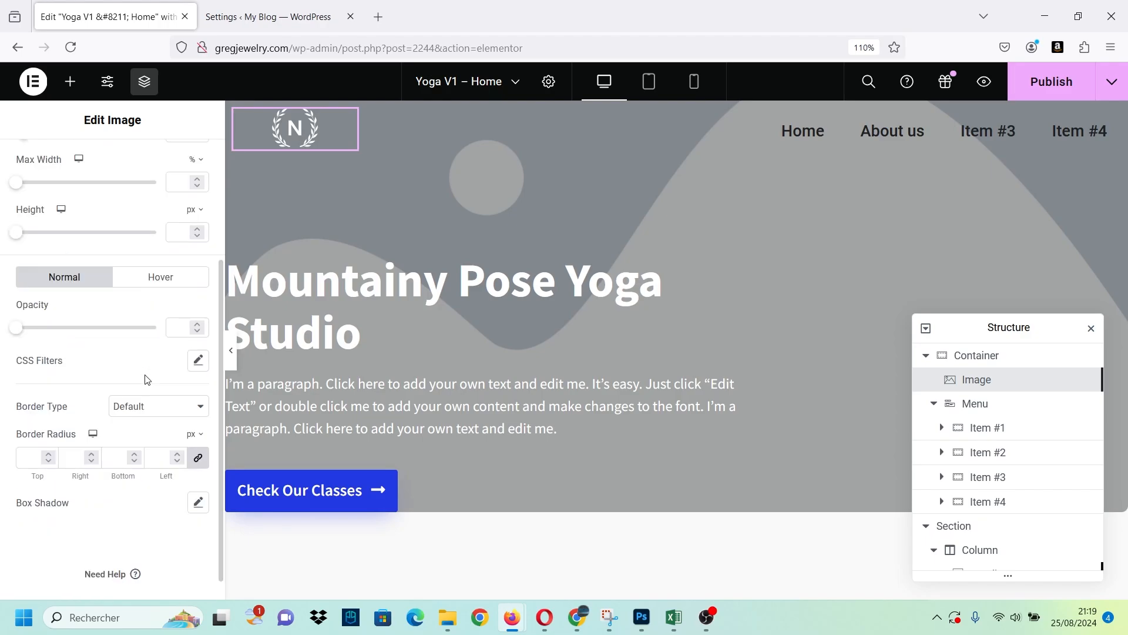
scroll(146, 376, "up", 3)
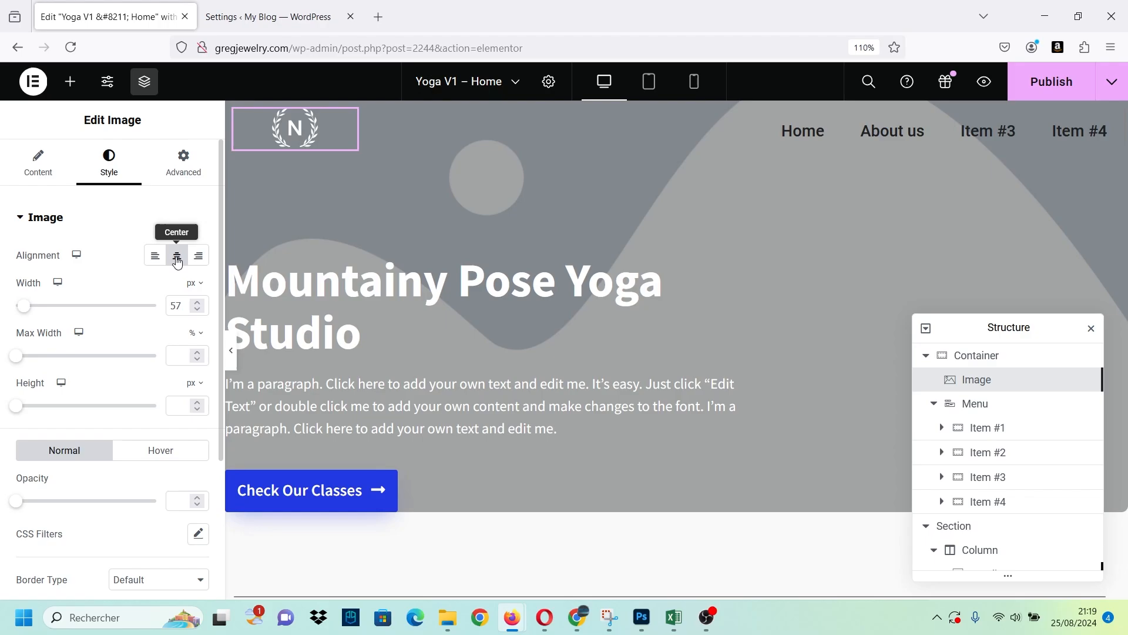
scroll(157, 264, "down", 3)
scroll(139, 376, "up", 3)
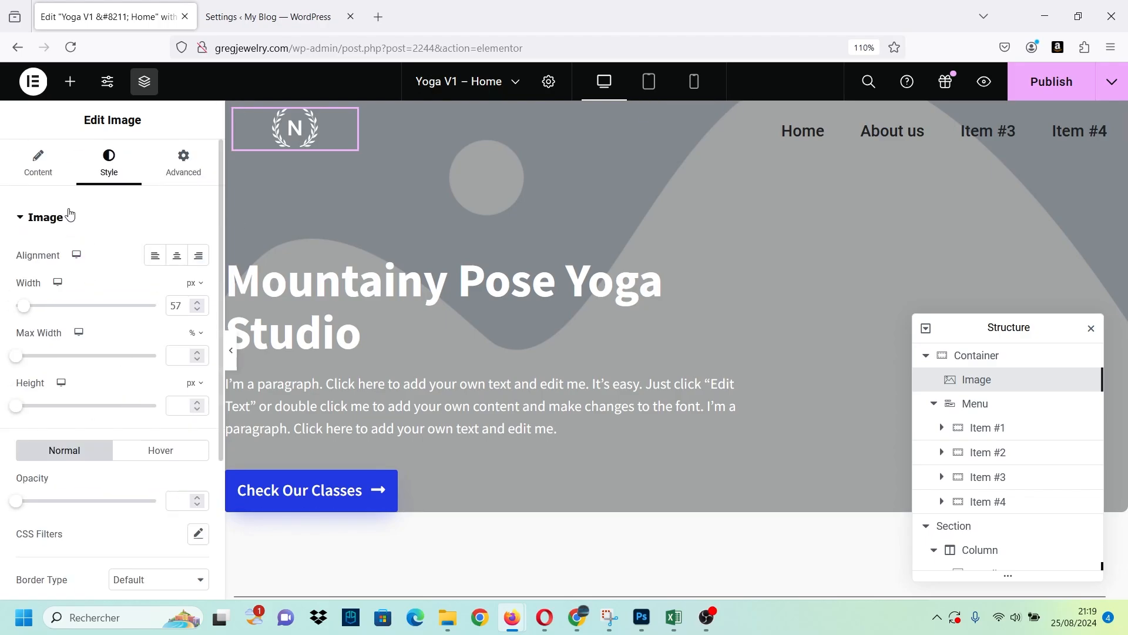
left_click(38, 163)
left_click(163, 405)
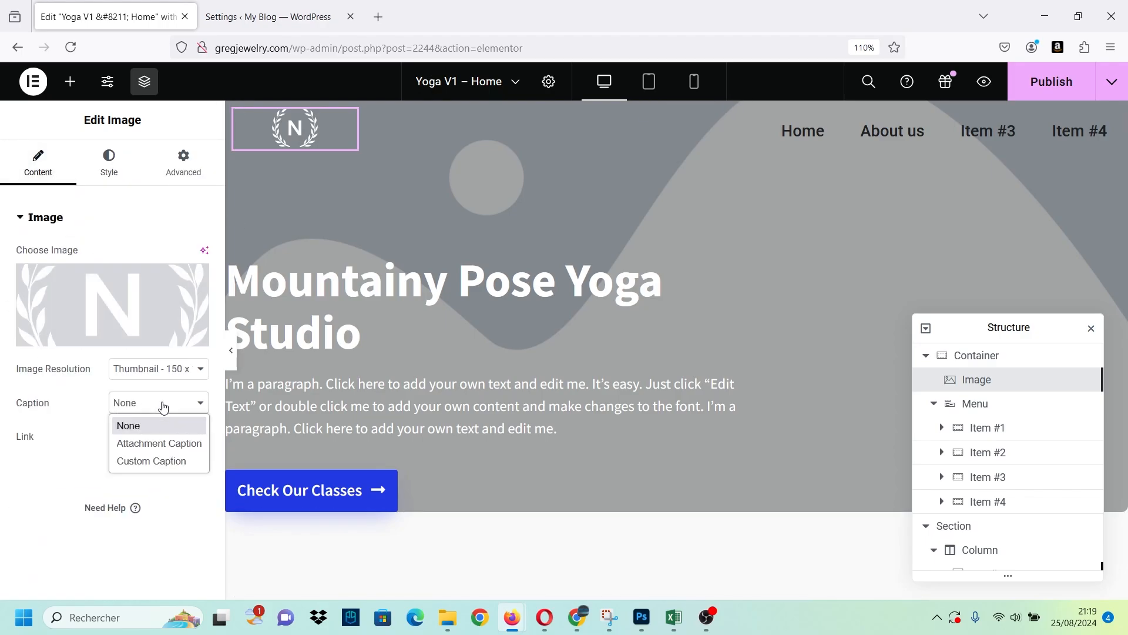
left_click(164, 406)
Try a linked margin of 50 px on all sides of the logo image and clear it.
left_click(183, 163)
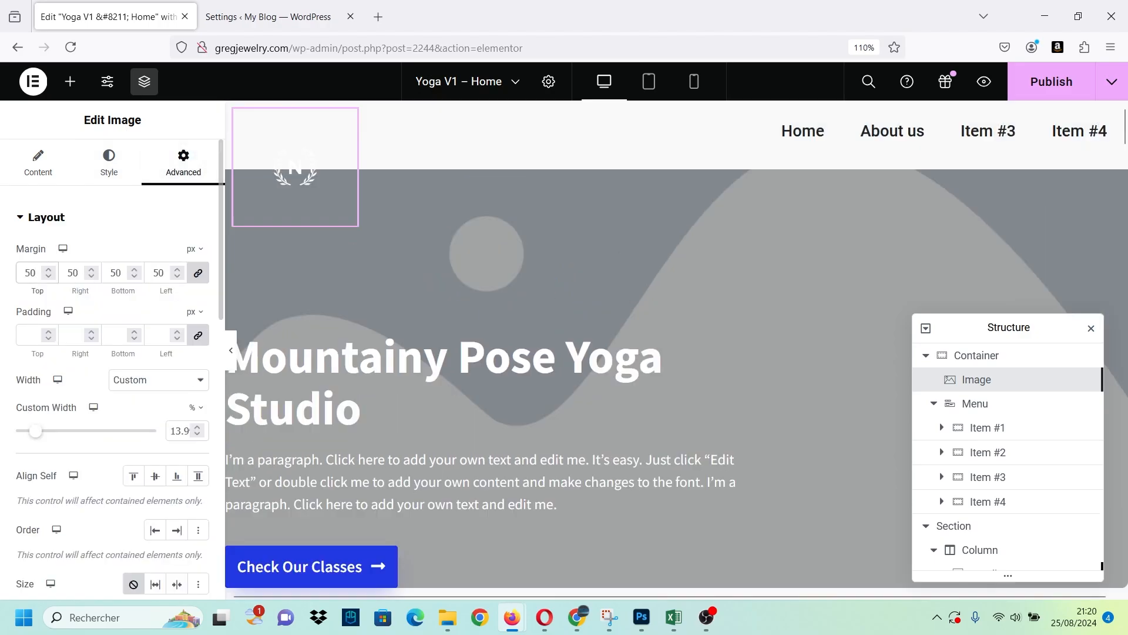
key("BackSpace")
key("BackSpace")
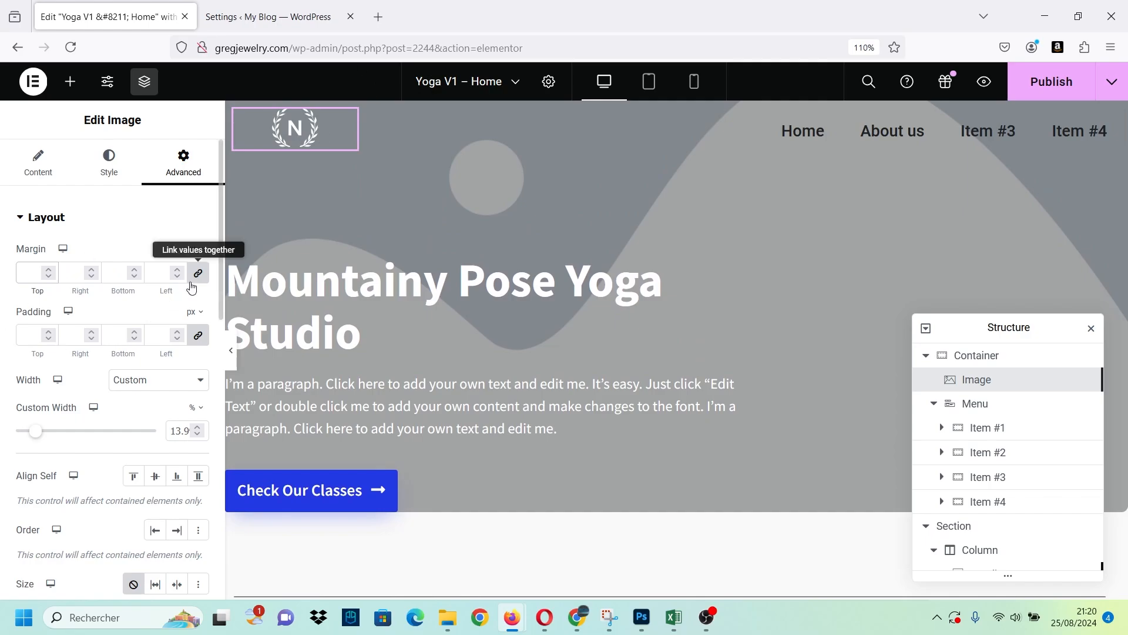
Unlink the logo image's margins, set the left margin to 60 px, and widen its column to about 19%.
left_click(198, 274)
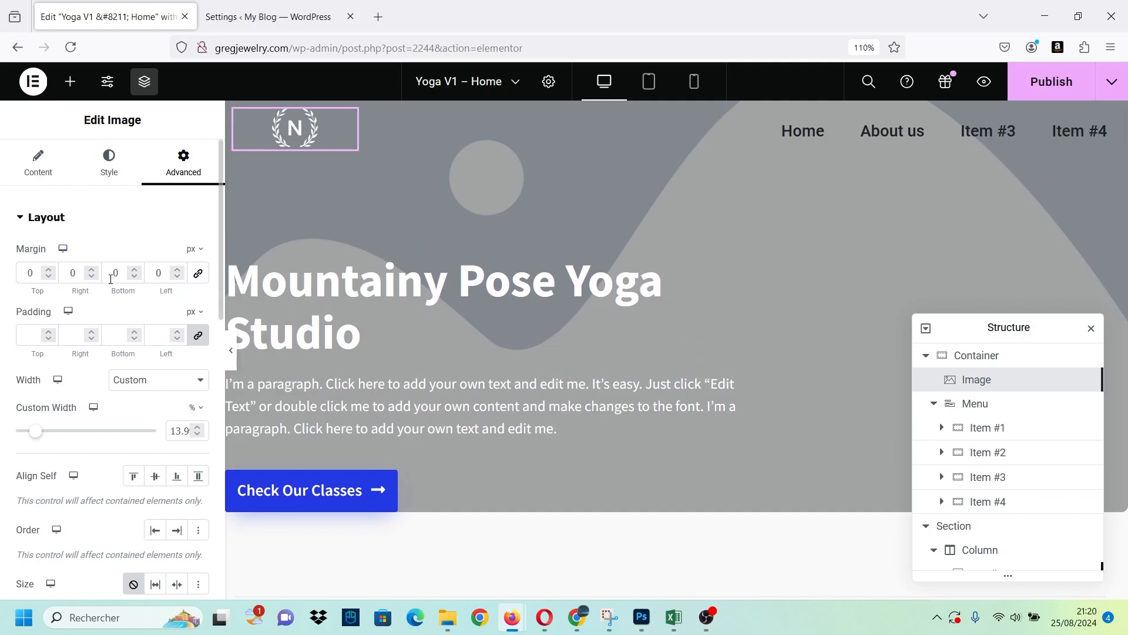
left_click(165, 271)
type("50")
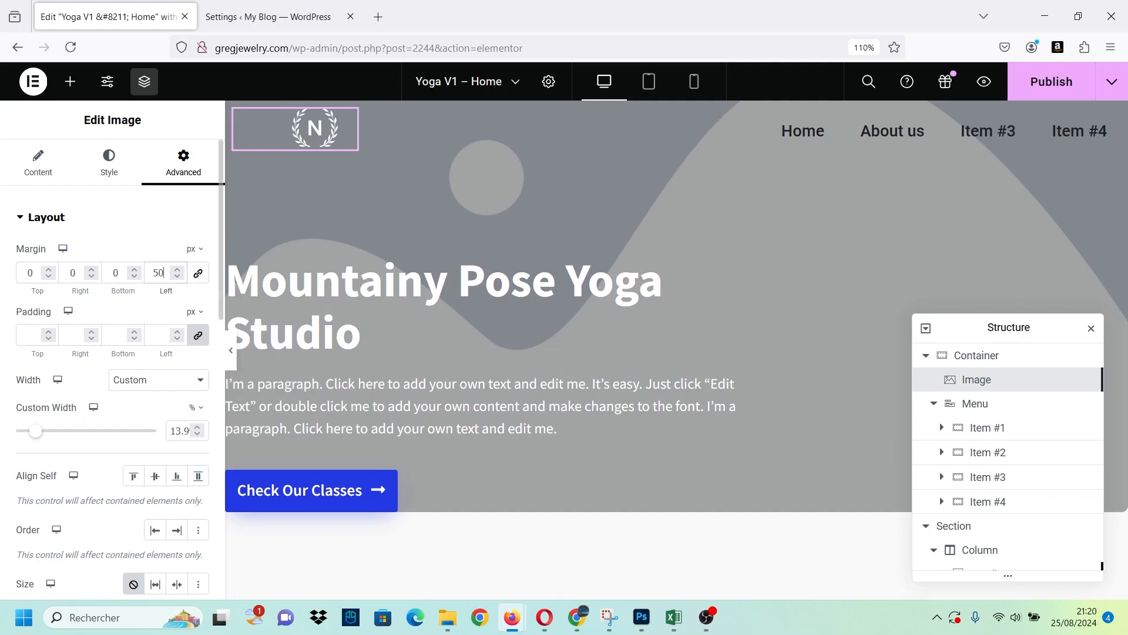
key("BackSpace")
key("BackSpace")
type("600")
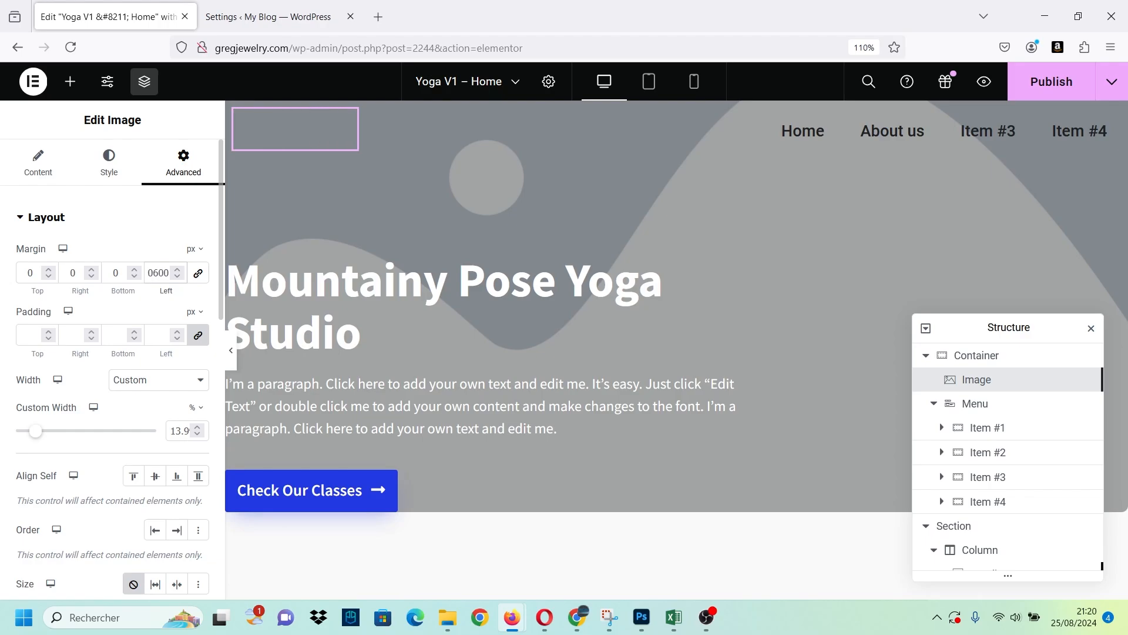
key("BackSpace")
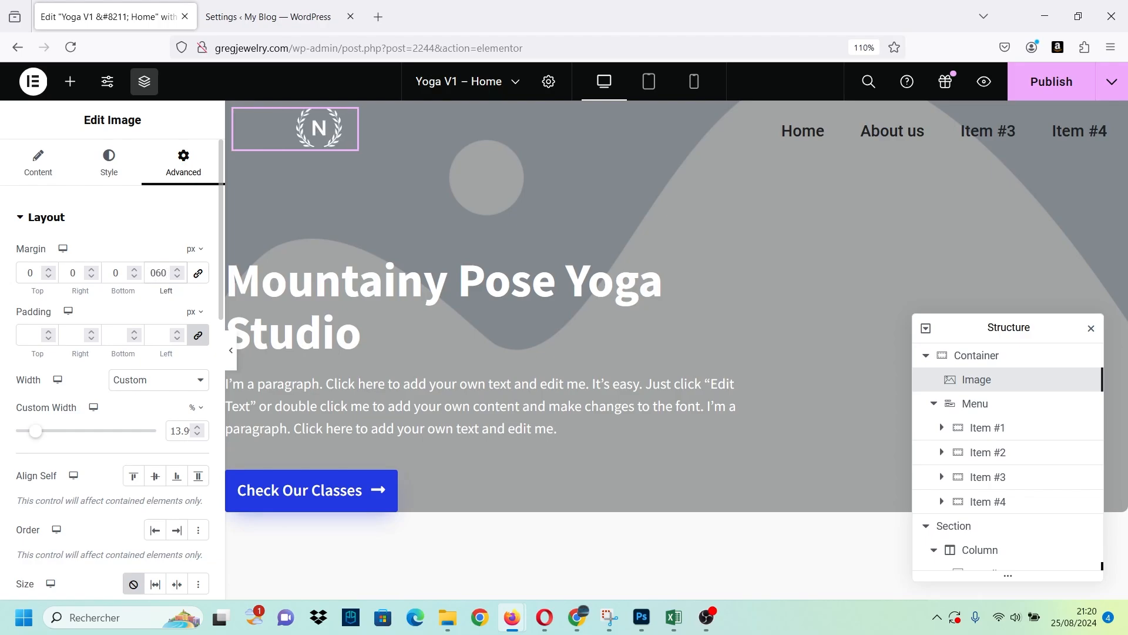
left_click(637, 125)
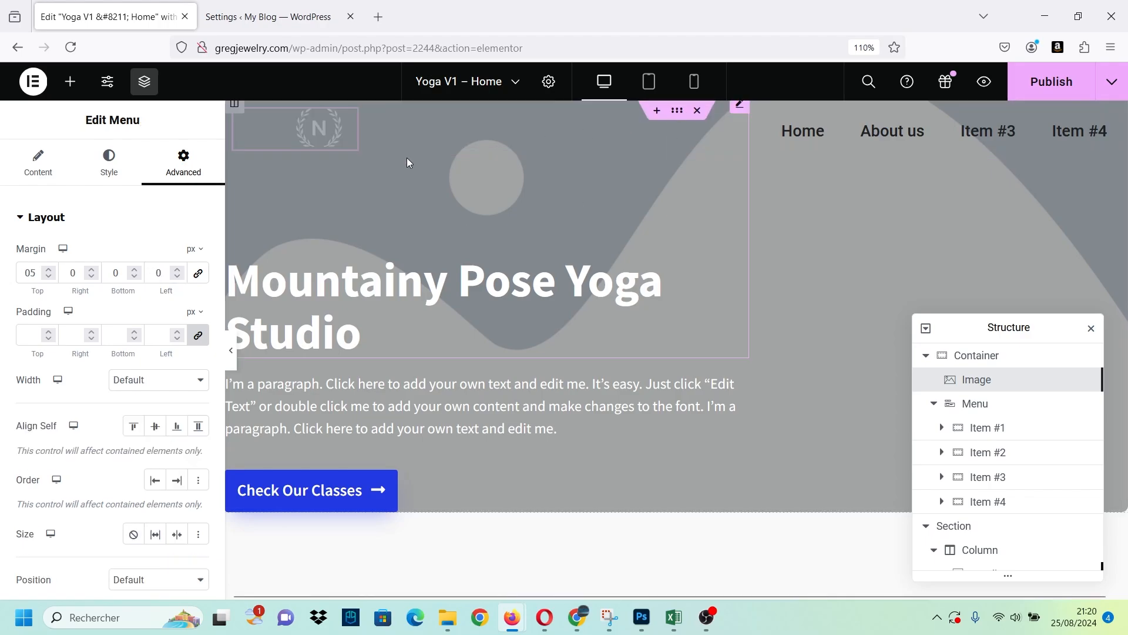
left_click(372, 139)
Set the Menu widget's right margin to 60 px, after trying 50 px.
left_click(1110, 130)
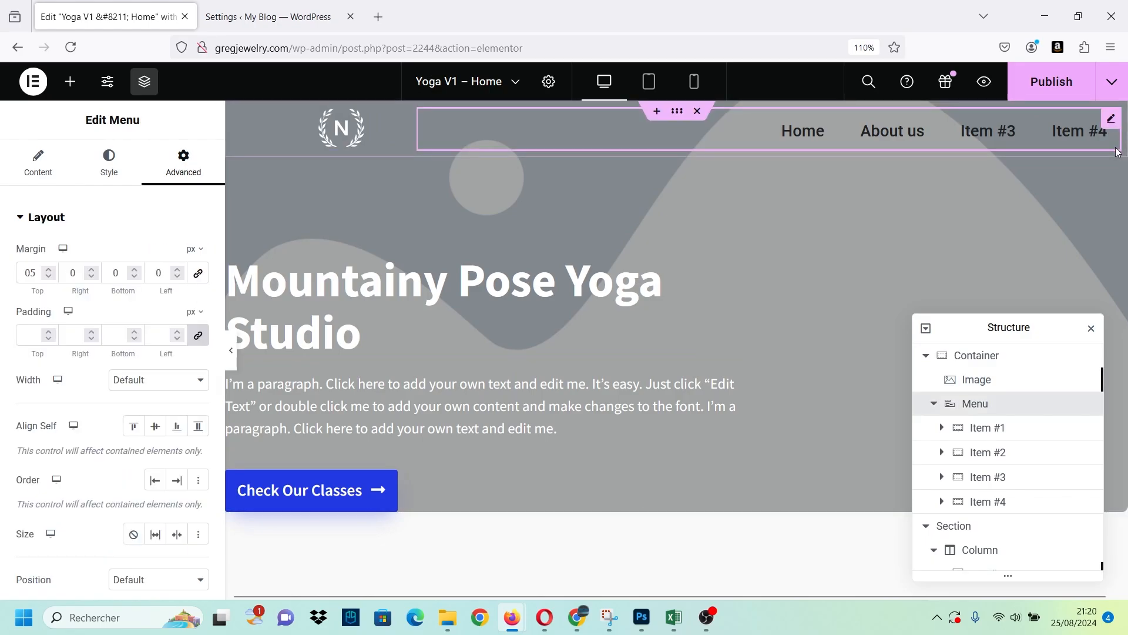
key("ctrl+minus")
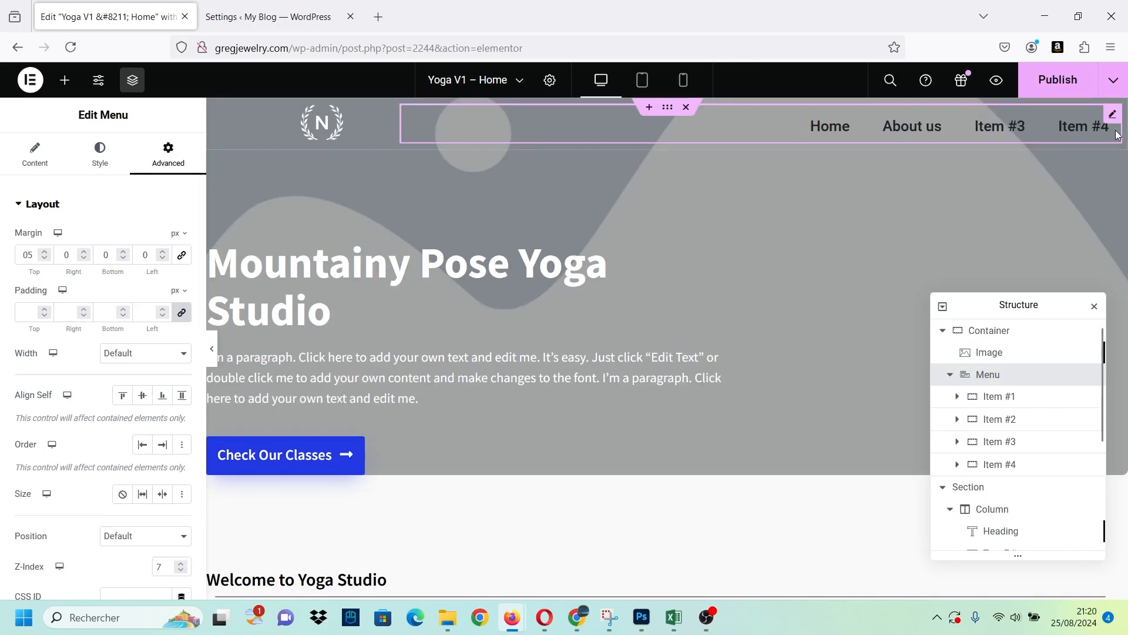
key("ctrl+plus")
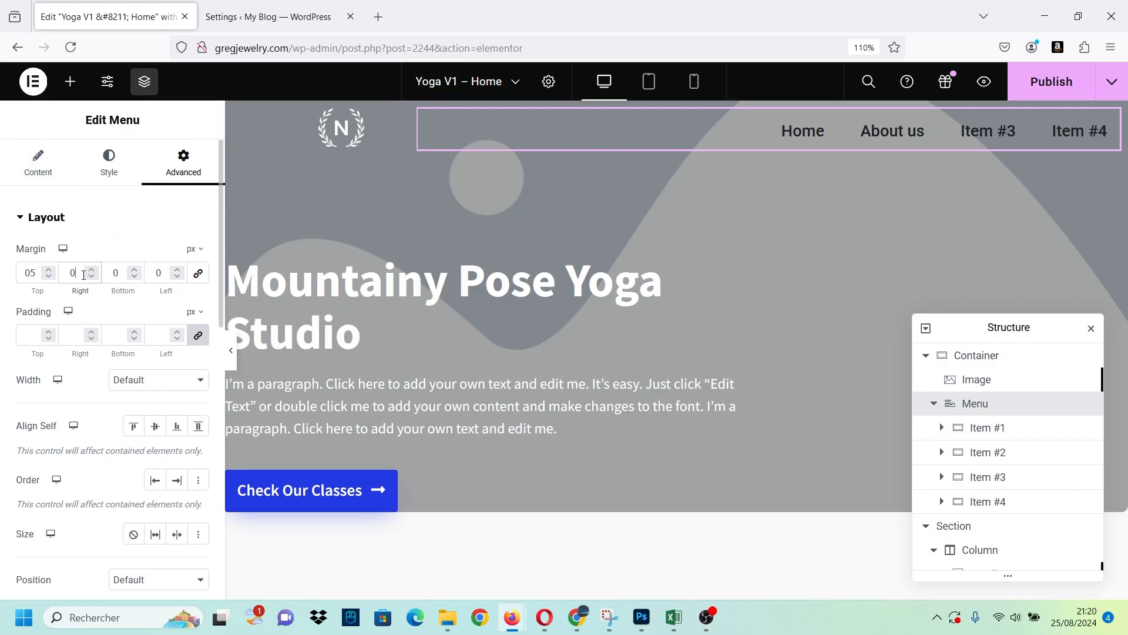
type("50")
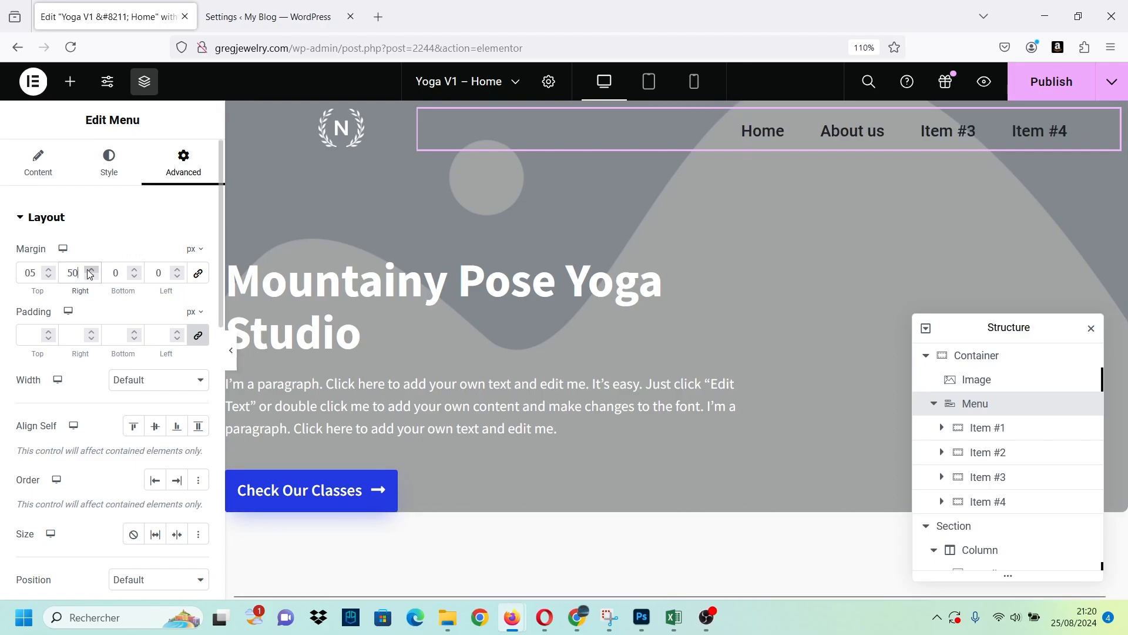
key("BackSpace")
key("BackSpace")
type("0")
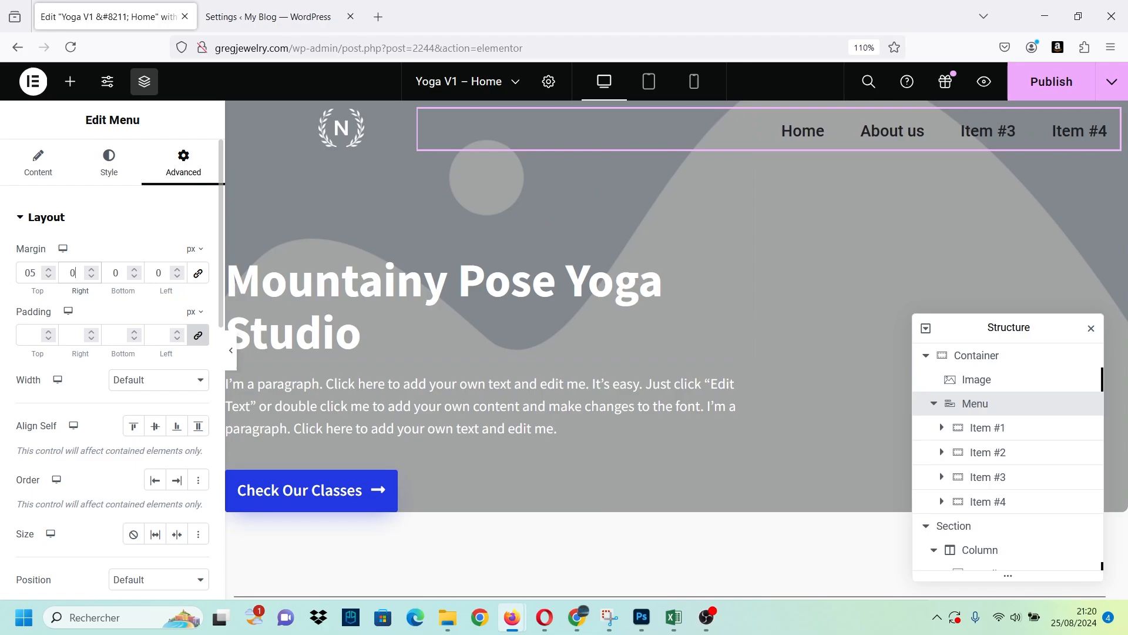
type("60")
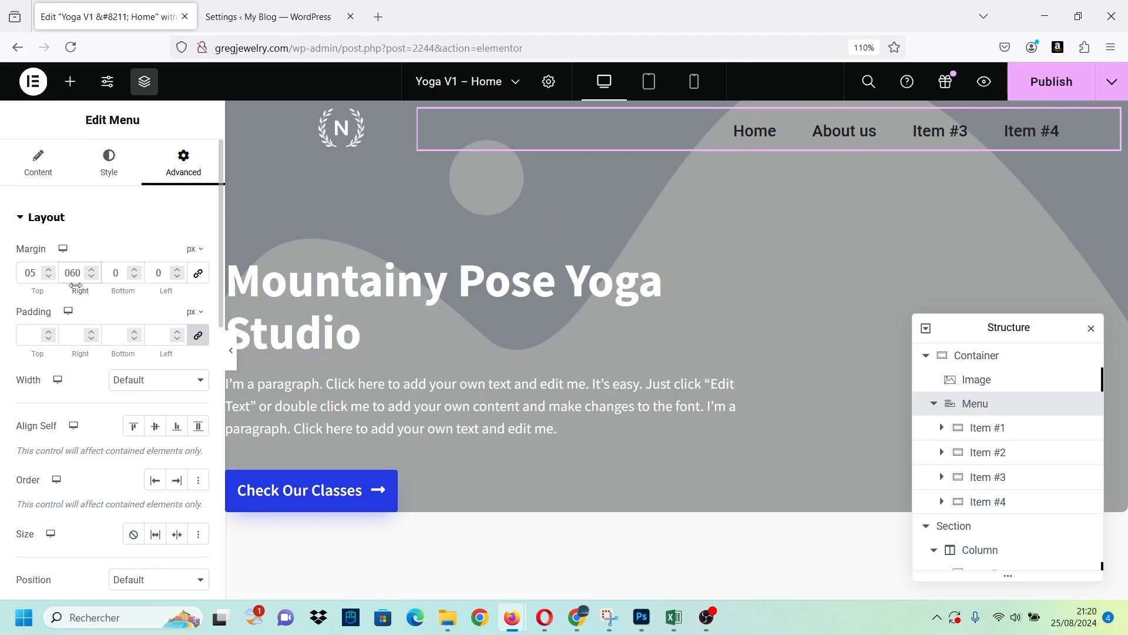
left_click(372, 246)
Switch the logo image to the mobile view and unlink its margins so that all four sides are 0 px.
left_click(333, 124)
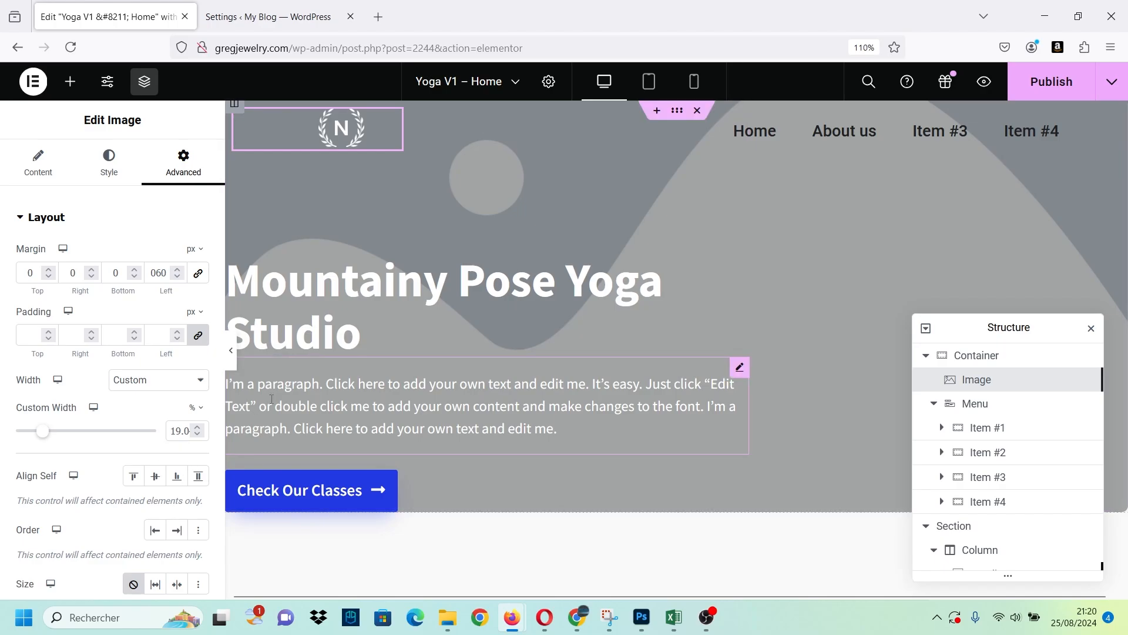
left_click(692, 82)
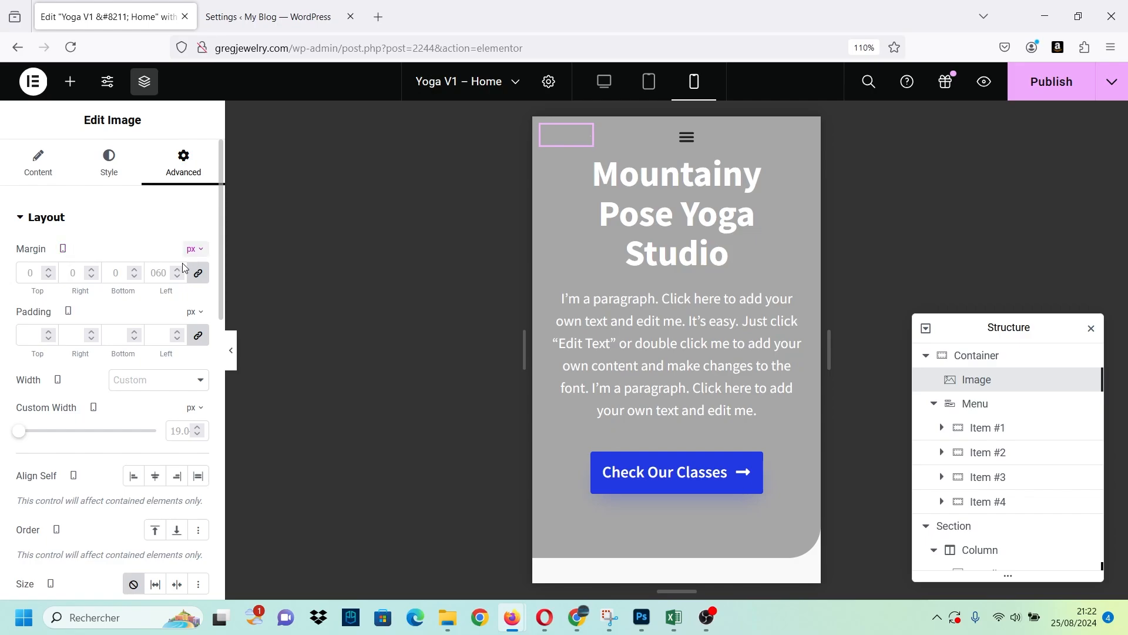
left_click(199, 276)
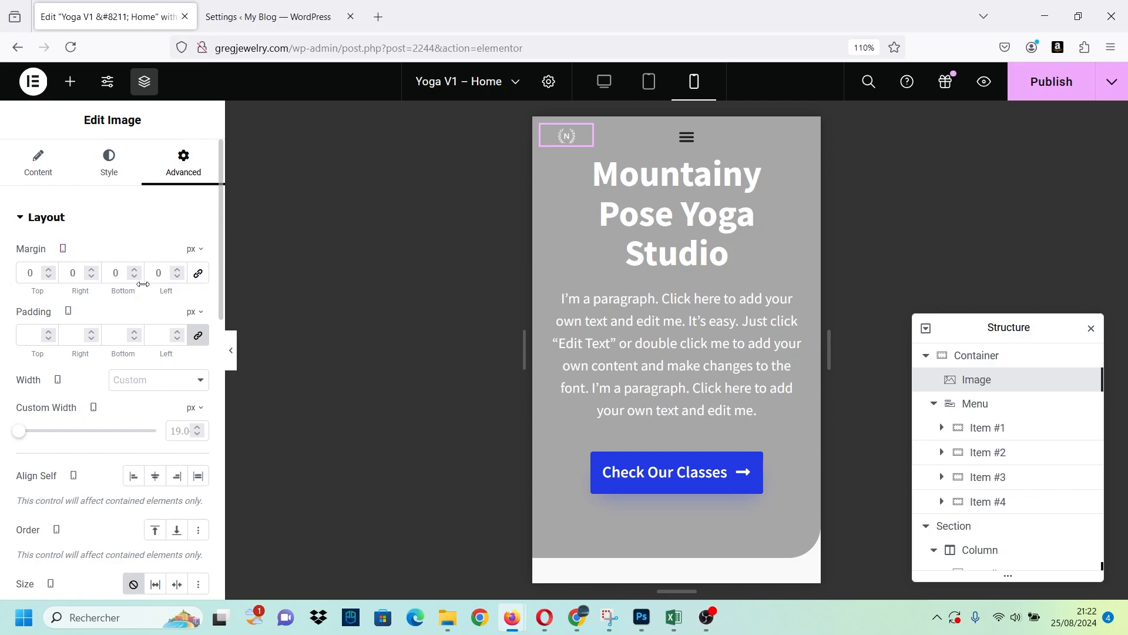
Check the logo image's margins in the desktop view and return to the mobile view.
left_click(63, 249)
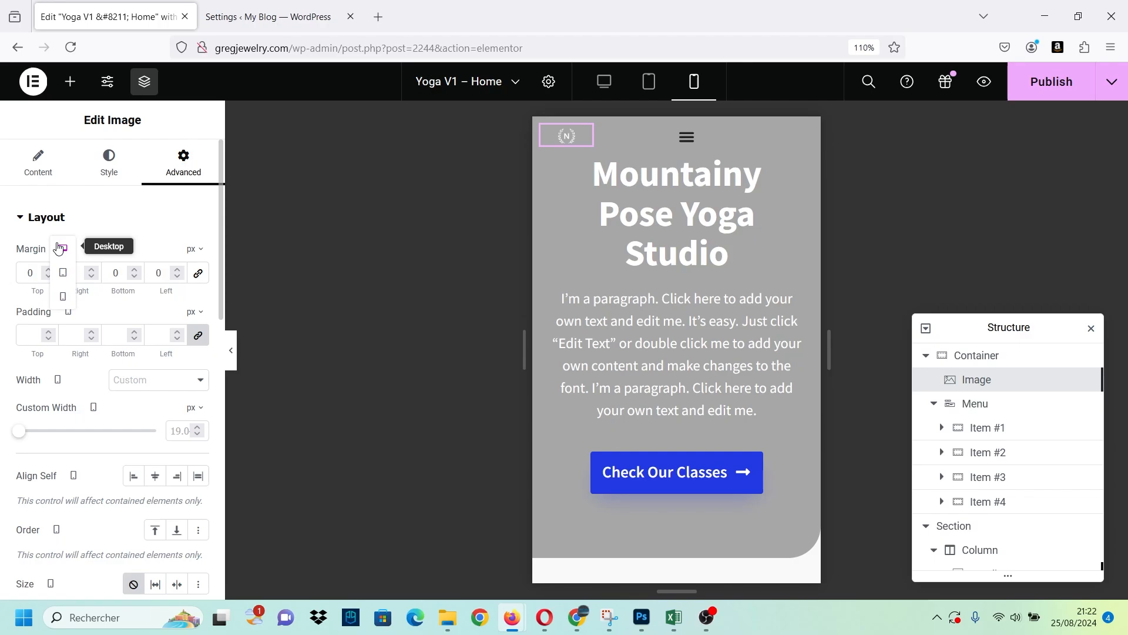
left_click(63, 248)
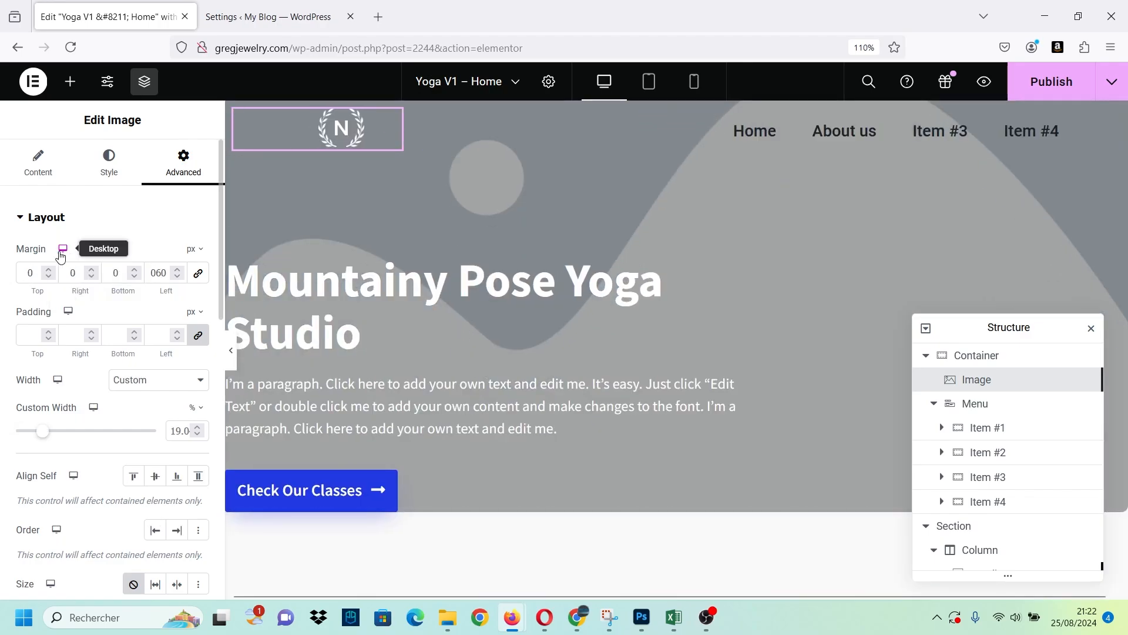
left_click(63, 249)
left_click(59, 303)
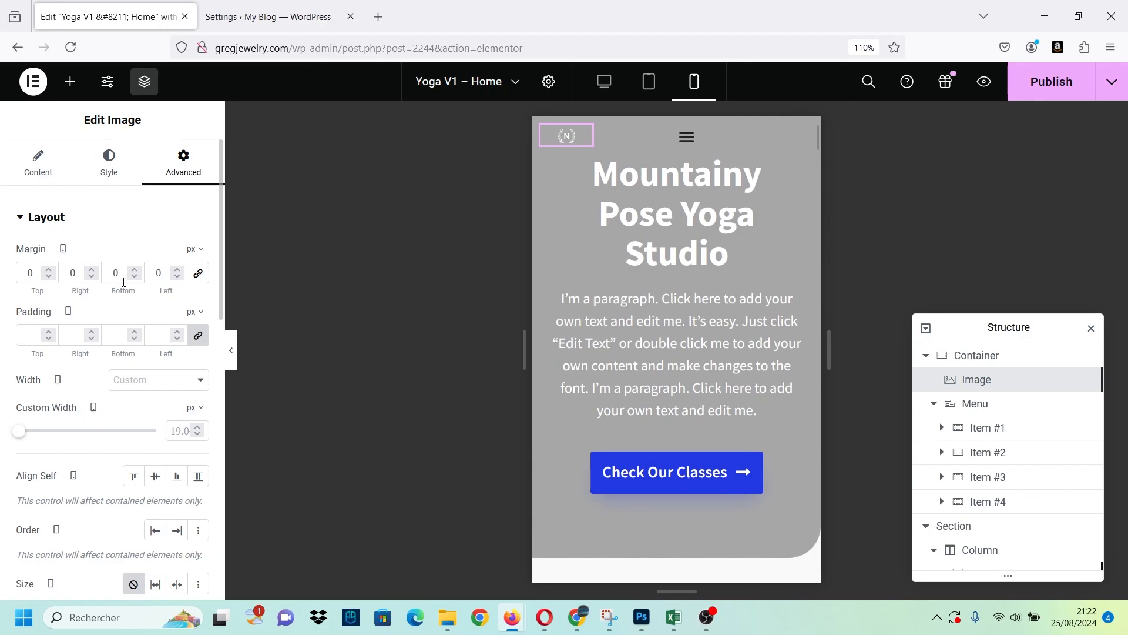
Enlarge the logo on mobile by setting its image width to 93% and max width to 88%.
left_click(108, 163)
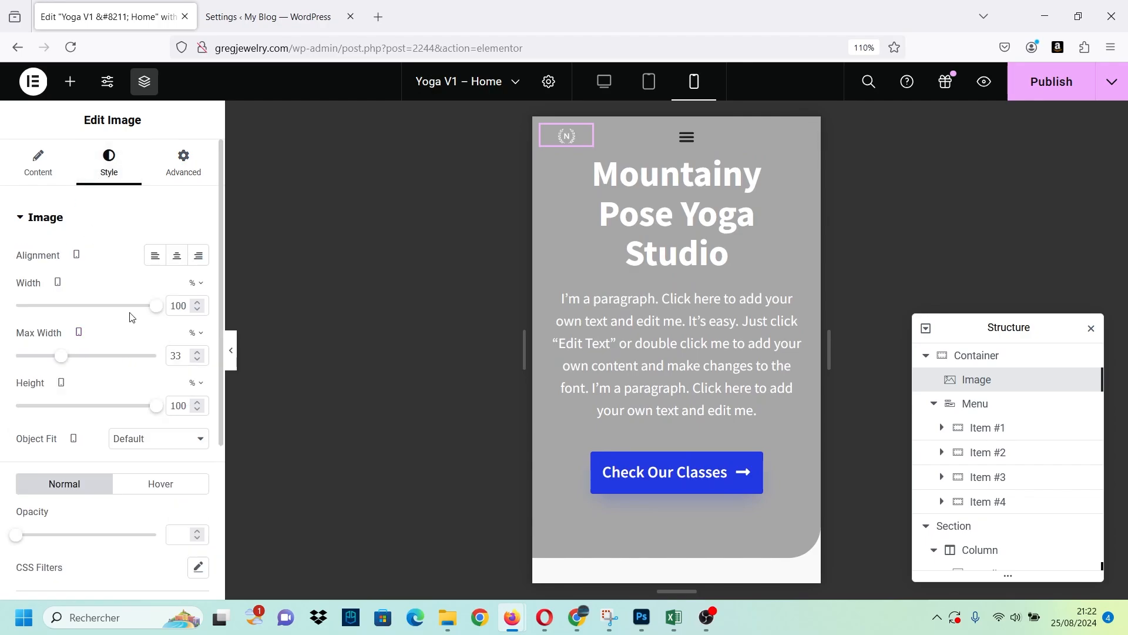
mouse_move(151, 308)
left_mouse_down()
mouse_move(22, 304)
mouse_move(151, 312)
left_mouse_up()
left_click_drag(62, 363, 138, 367)
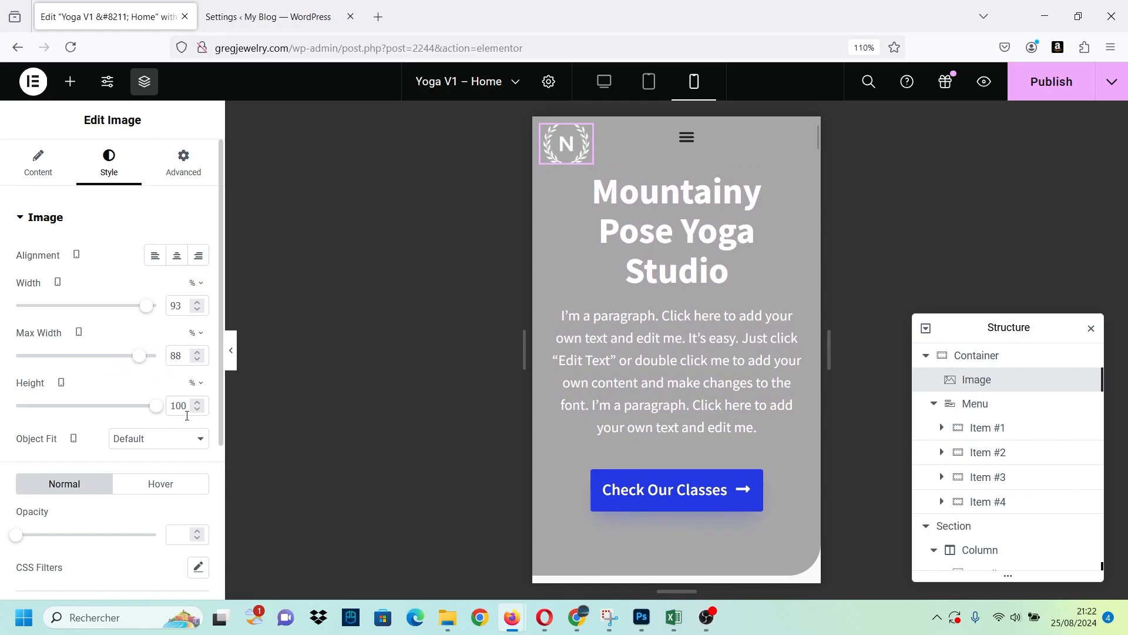
Unlink the Menu widget's mobile margins at 0 px and set its self-alignment to End, after trying Start and Center.
left_click(693, 139)
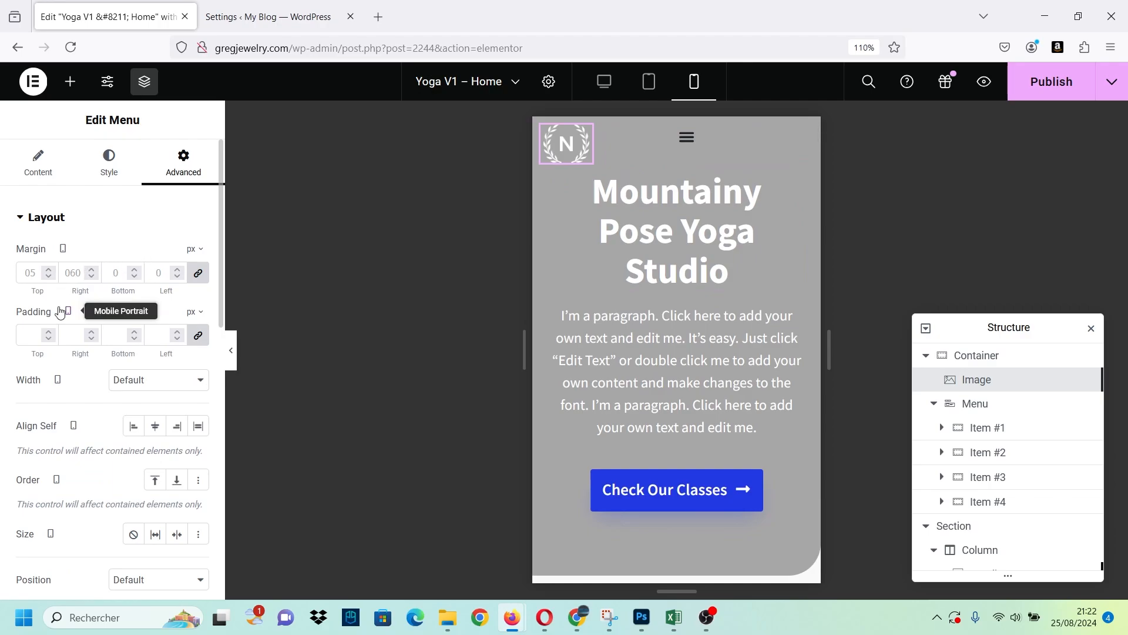
left_click(198, 274)
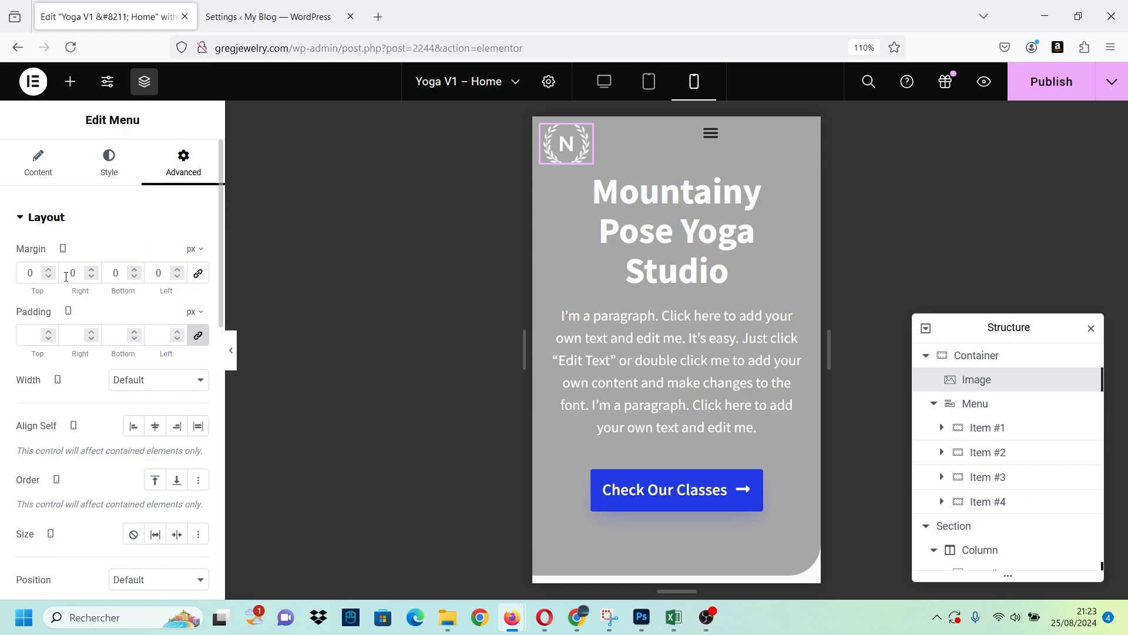
left_click(177, 426)
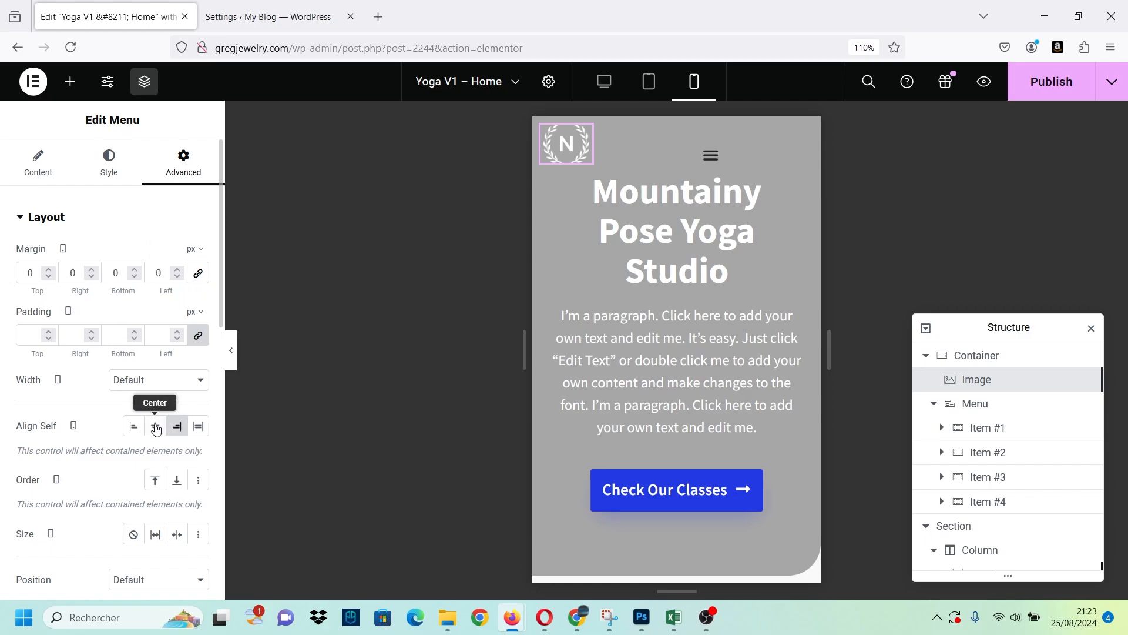
left_click(157, 424)
left_click(177, 431)
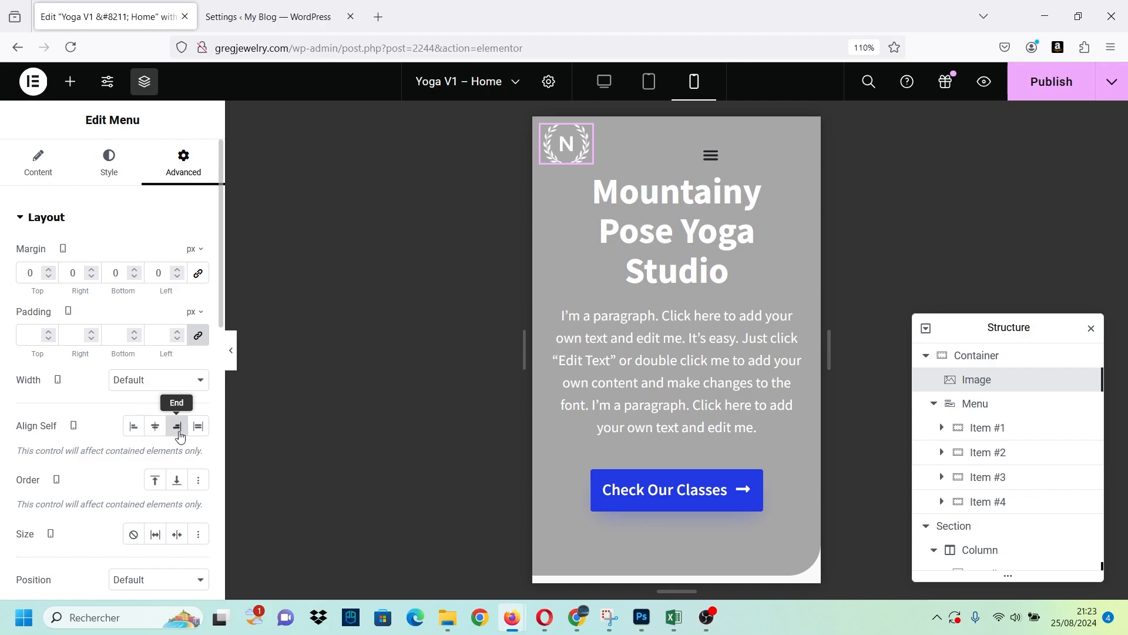
left_click(139, 430)
left_click(156, 425)
left_click(177, 426)
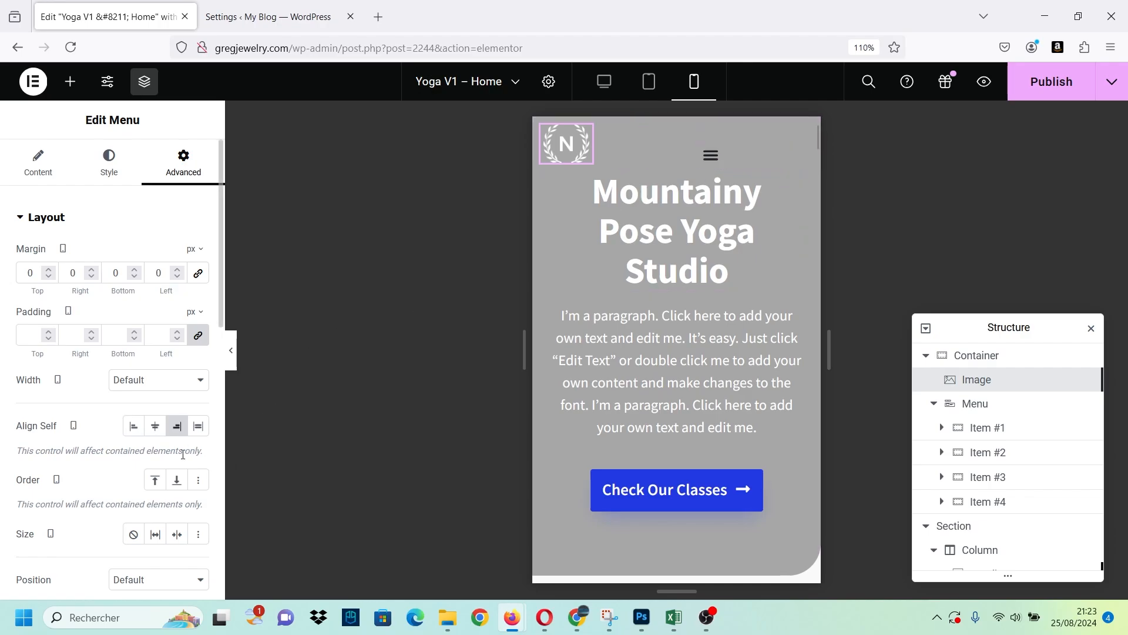
Set the Menu widget's mobile order to End, after trying Start, and restore its End self-alignment after trying Stretch.
left_click(155, 480)
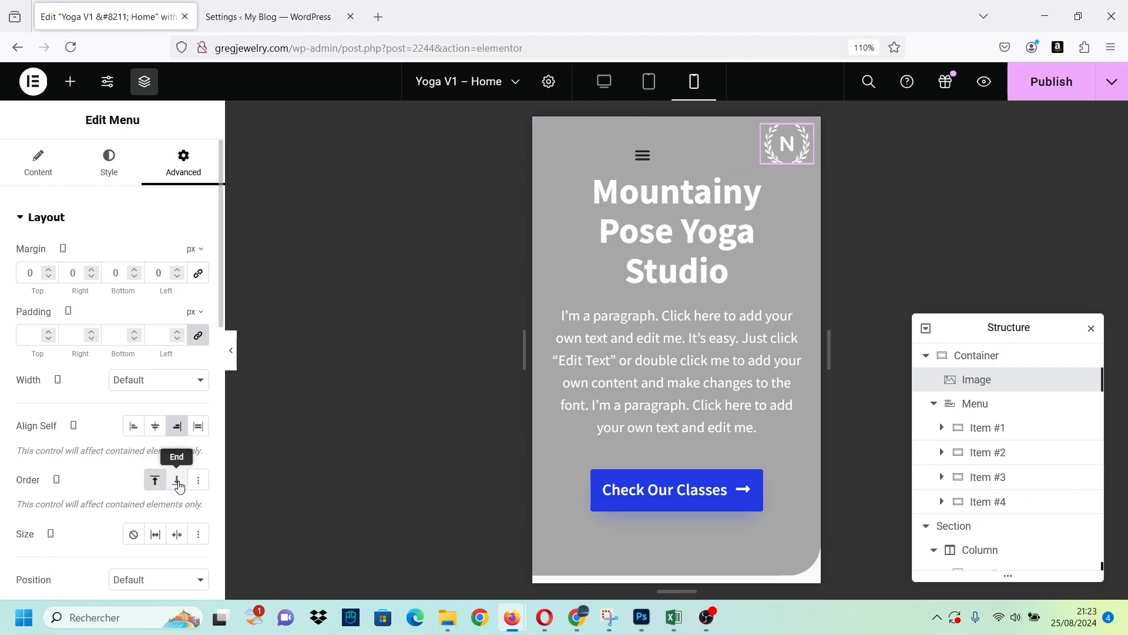
left_click(178, 481)
left_click(198, 426)
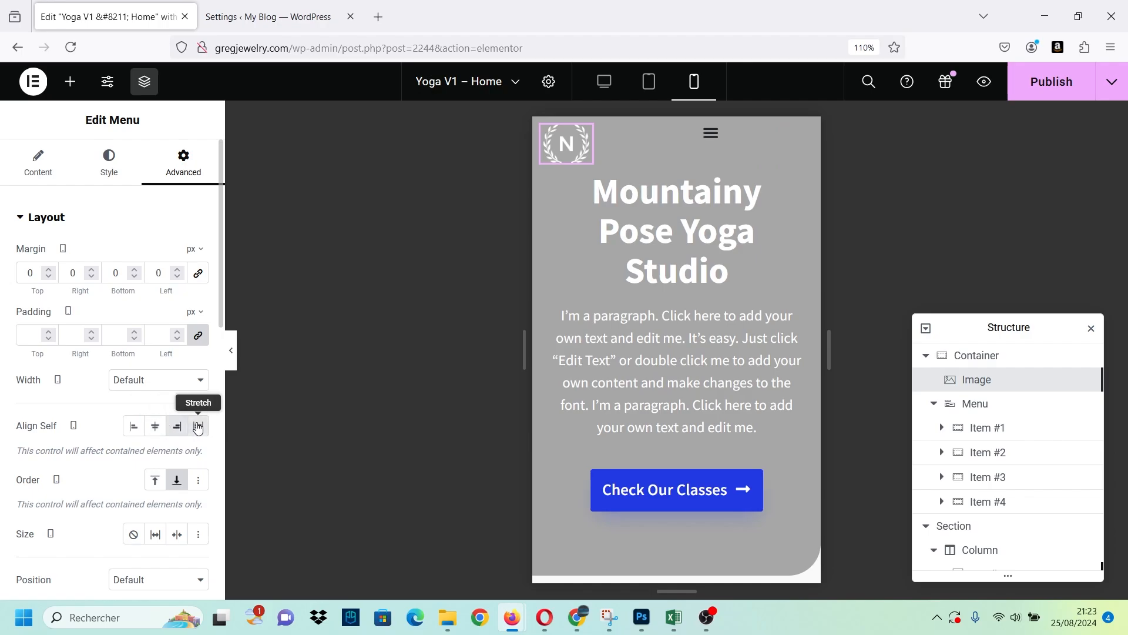
left_click(177, 426)
Set the Menu widget's mobile width to Inline (auto), after trying Full Width (100%), and its self-alignment to Center.
left_click(158, 379)
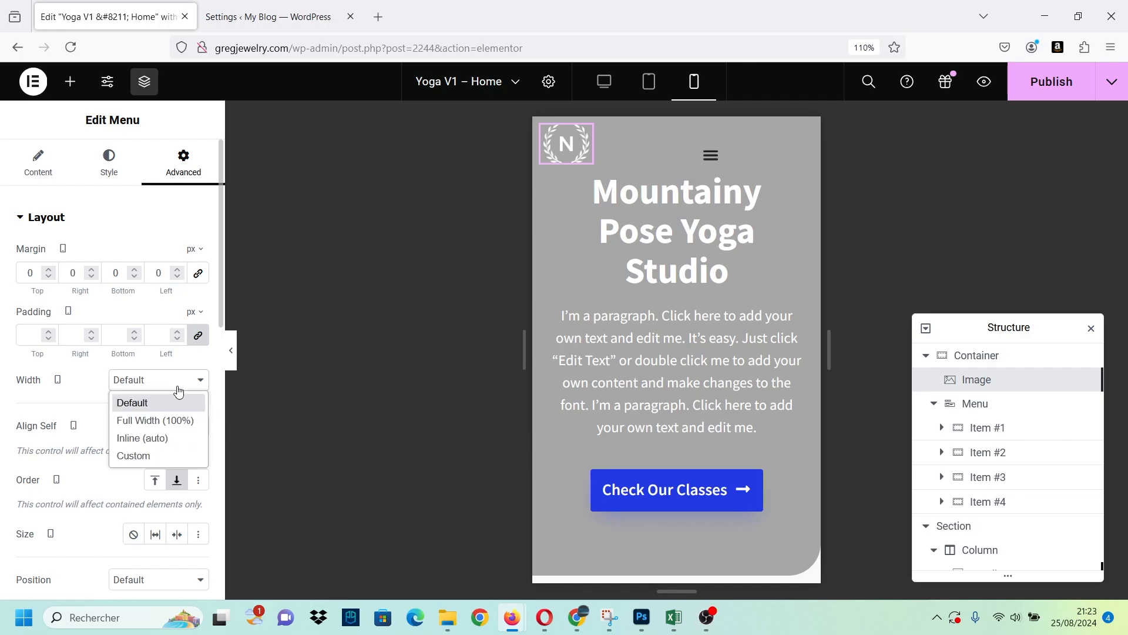
left_click(183, 419)
left_click(176, 380)
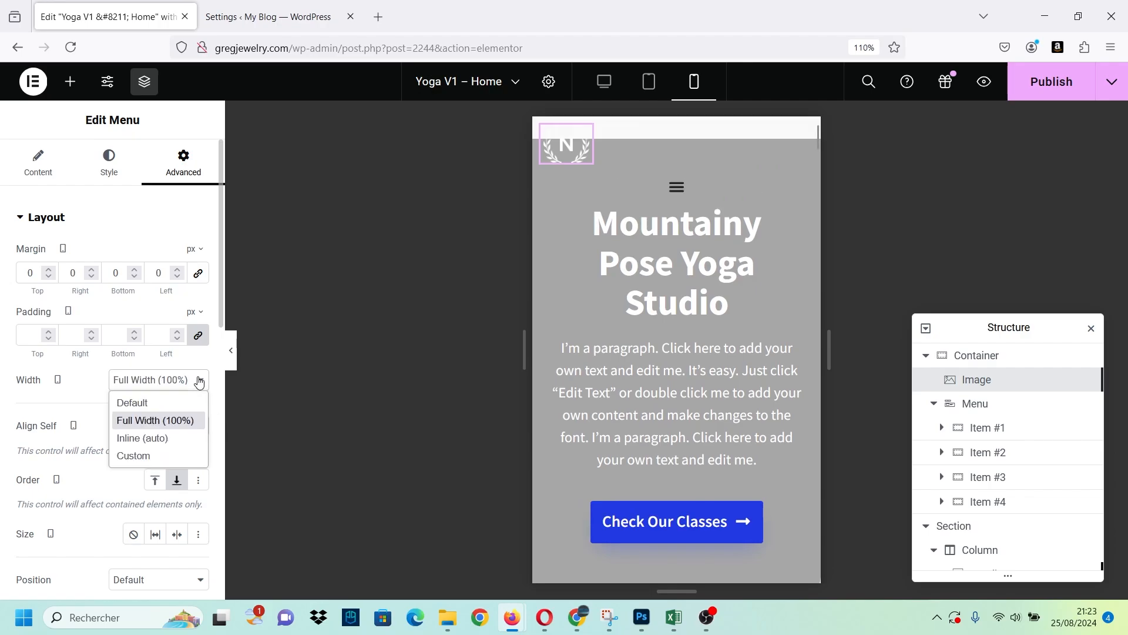
left_click(174, 435)
left_click(162, 429)
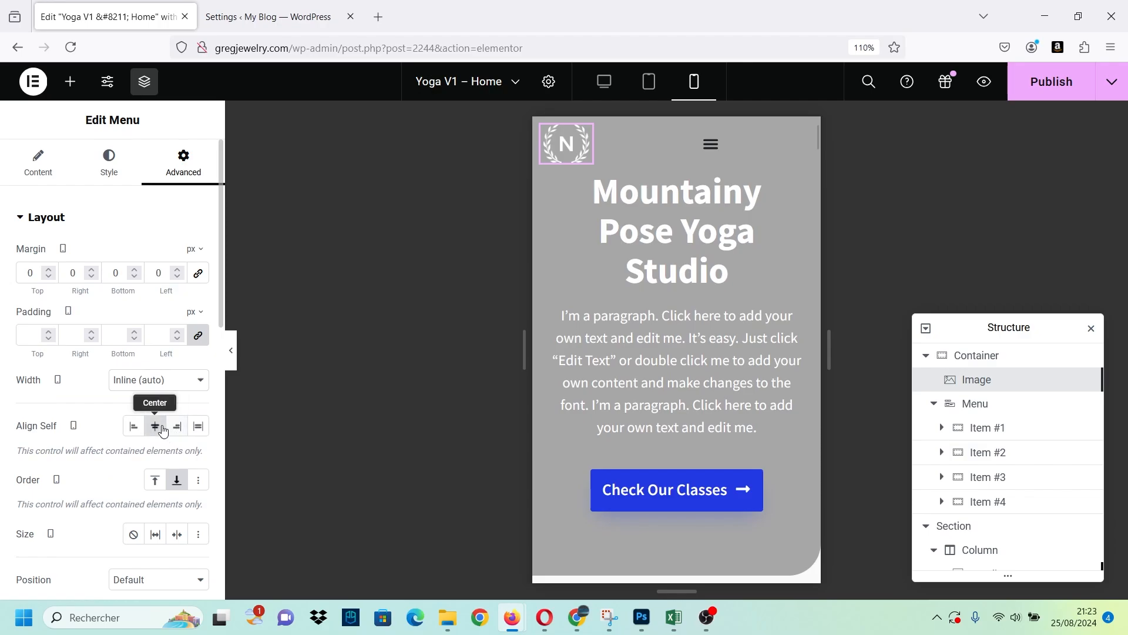
left_click(177, 428)
left_click(163, 427)
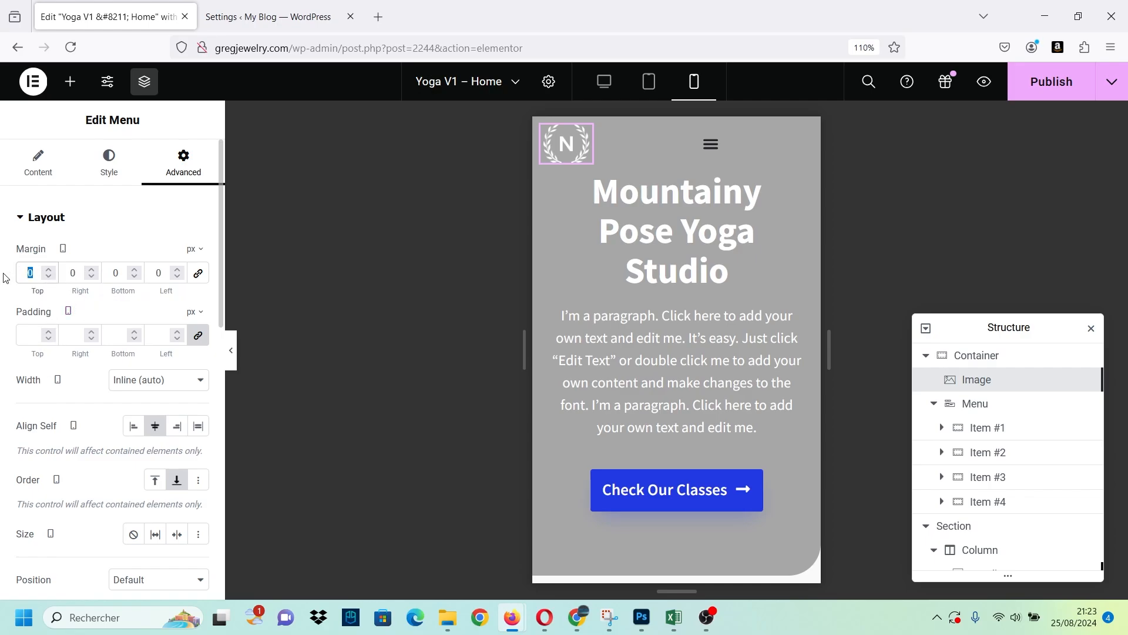
Set the Menu widget's left mobile margin to 180 px, after trying 50, 100 and 150 px.
left_click(162, 281)
type("50")
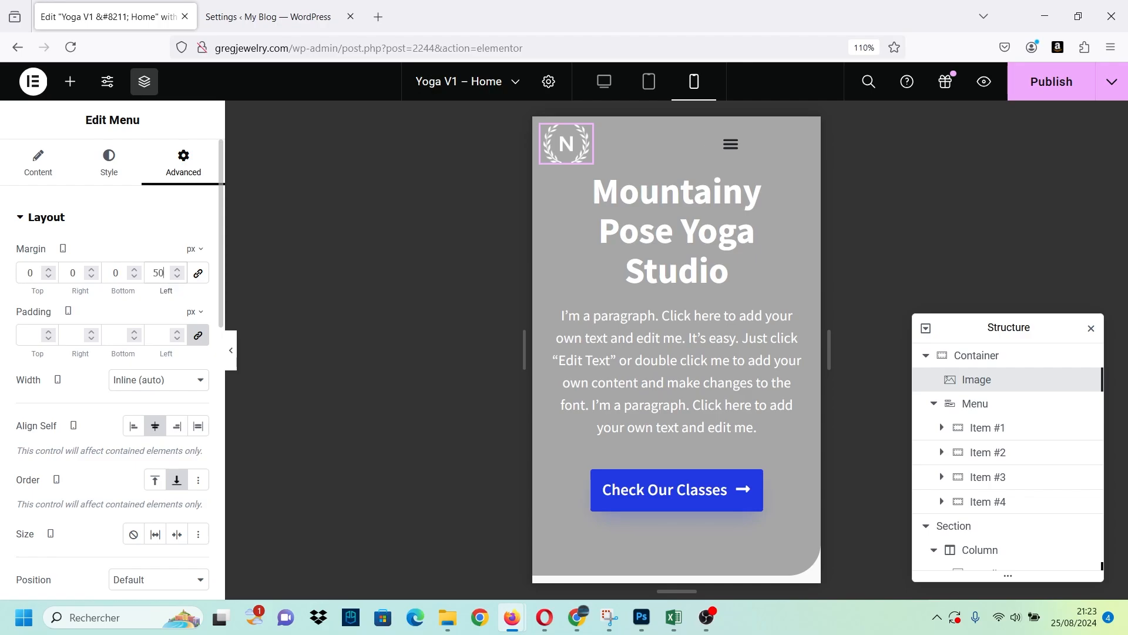
key("BackSpace")
key("BackSpace")
type("0100")
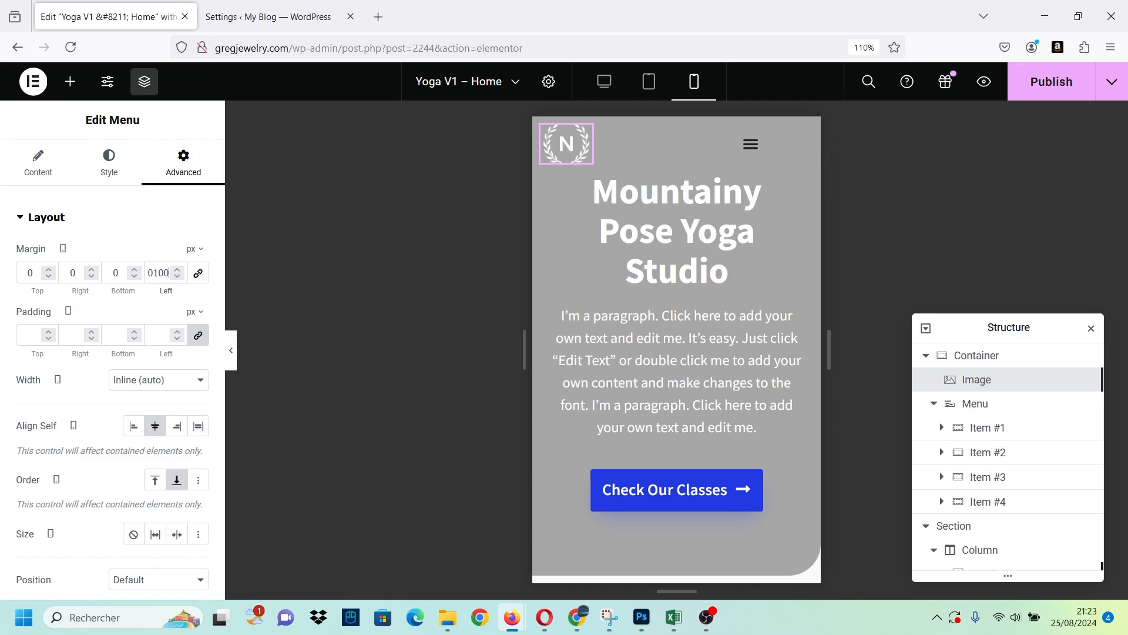
key("BackSpace")
key("BackSpace")
key("BackSpace")
type("150")
key("BackSpace")
key("BackSpace")
type("80")
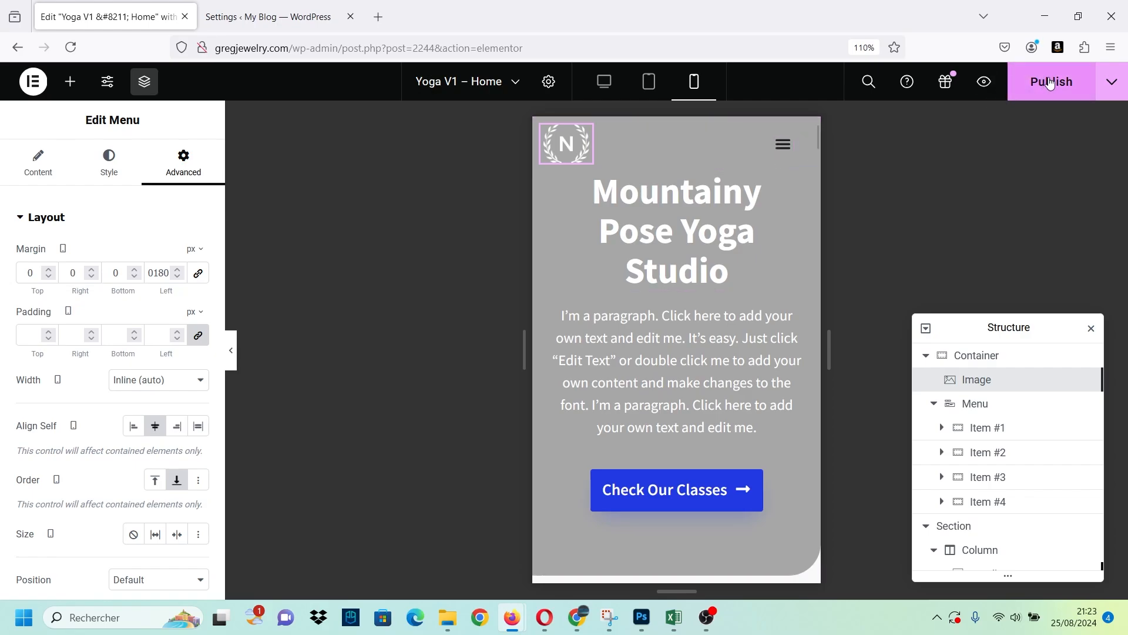
Unlink the Mountainy Pose Yoga Studio heading's mobile margins and set its top margin to 50 px.
left_click(679, 171)
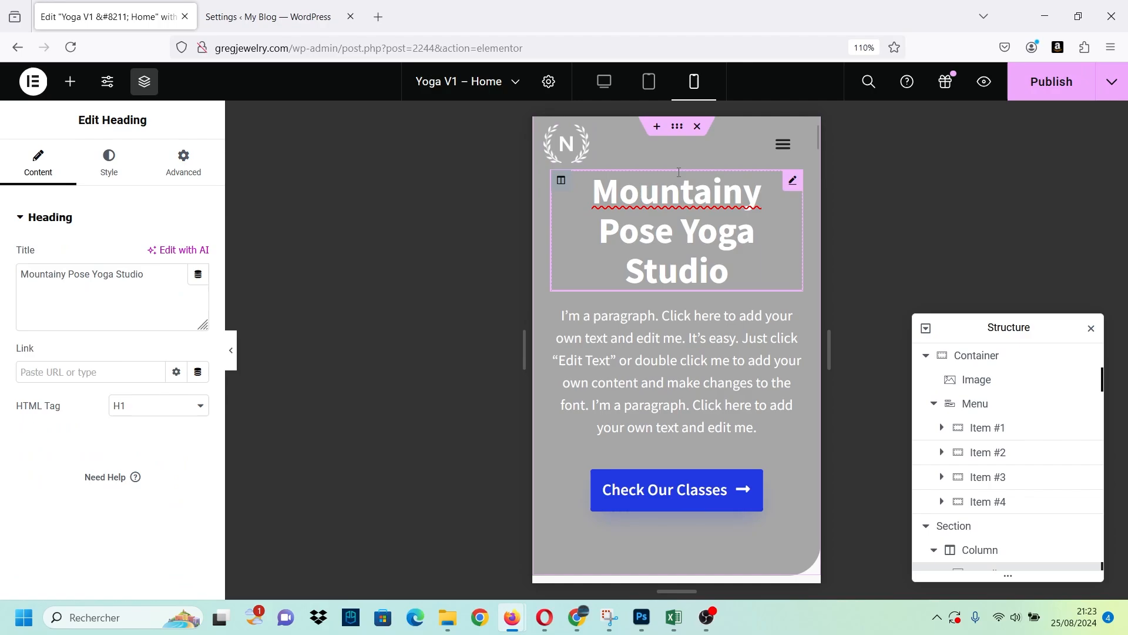
left_click(190, 173)
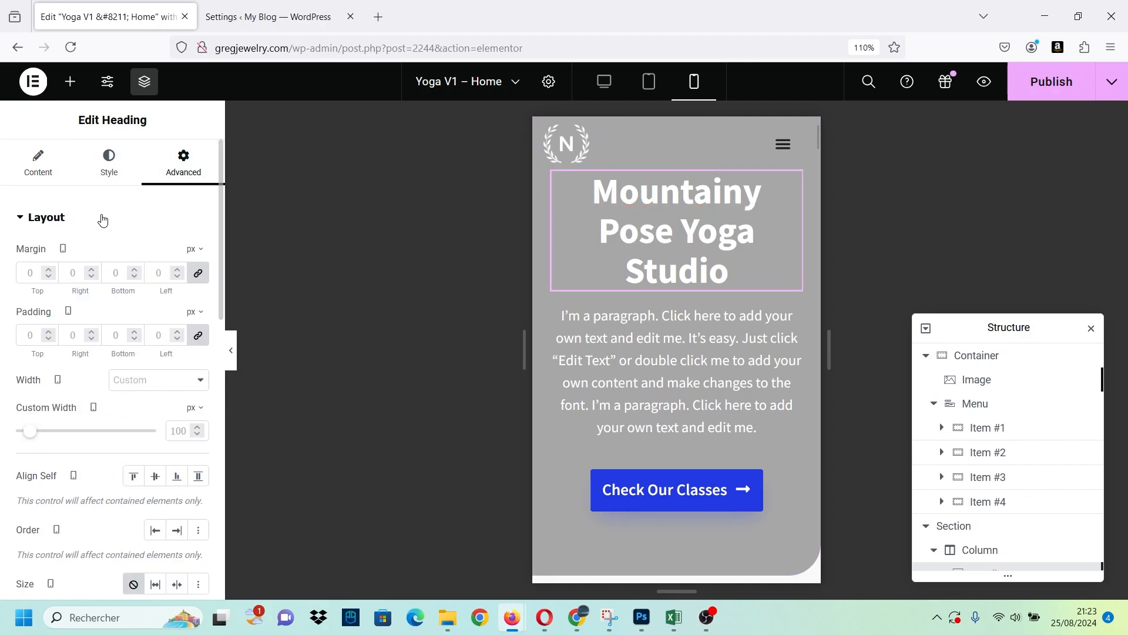
left_click(197, 273)
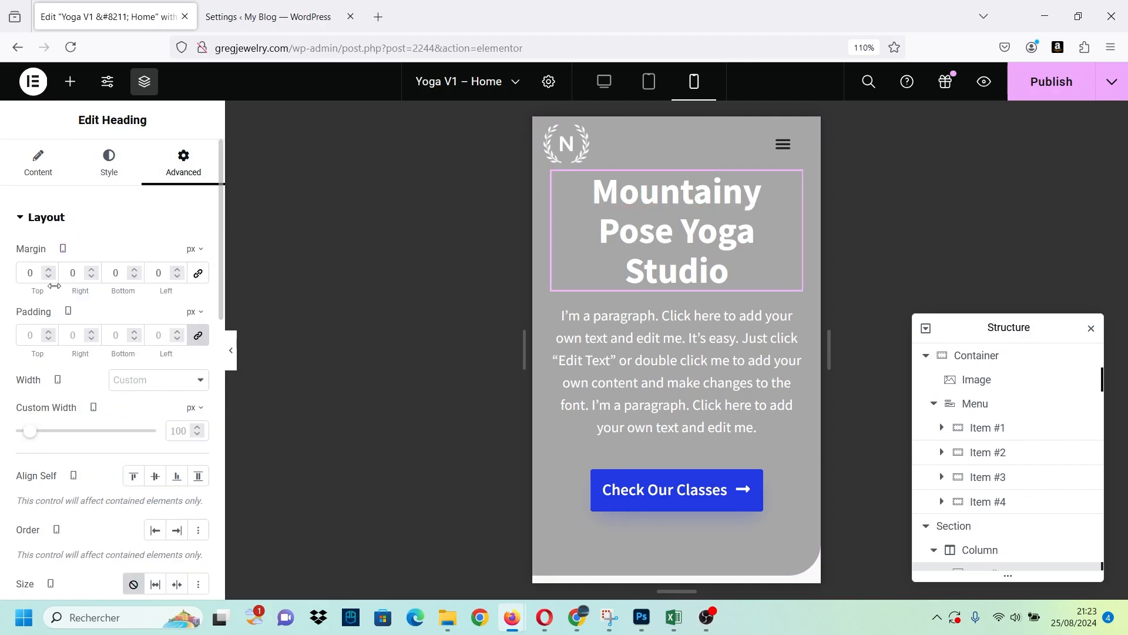
double_click(40, 275)
type("80")
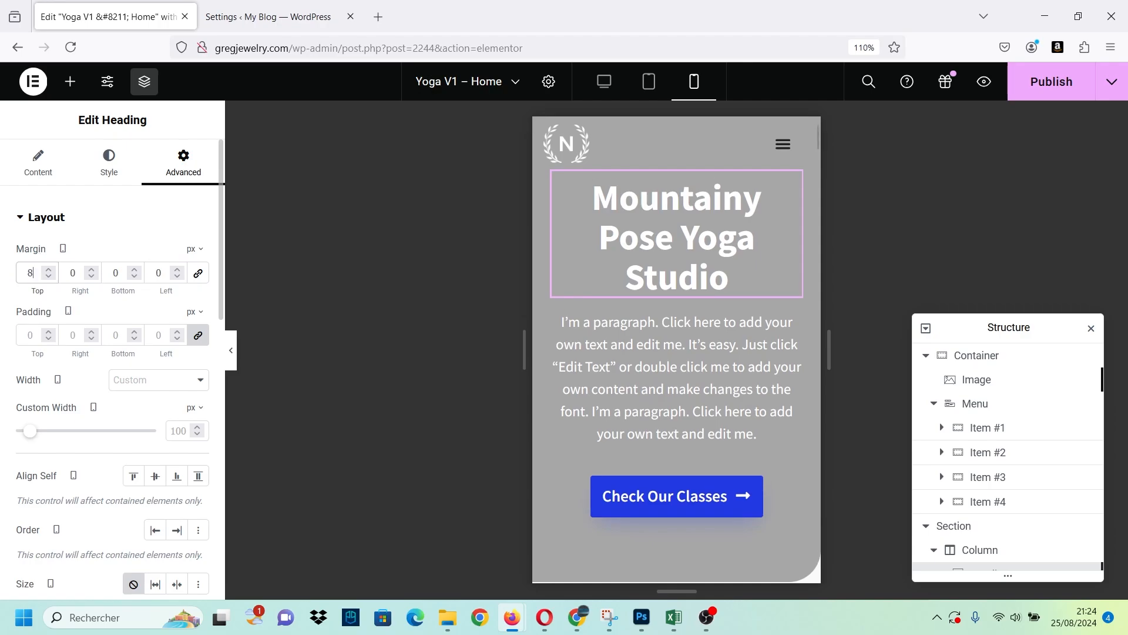
key("BackSpace")
key("BackSpace")
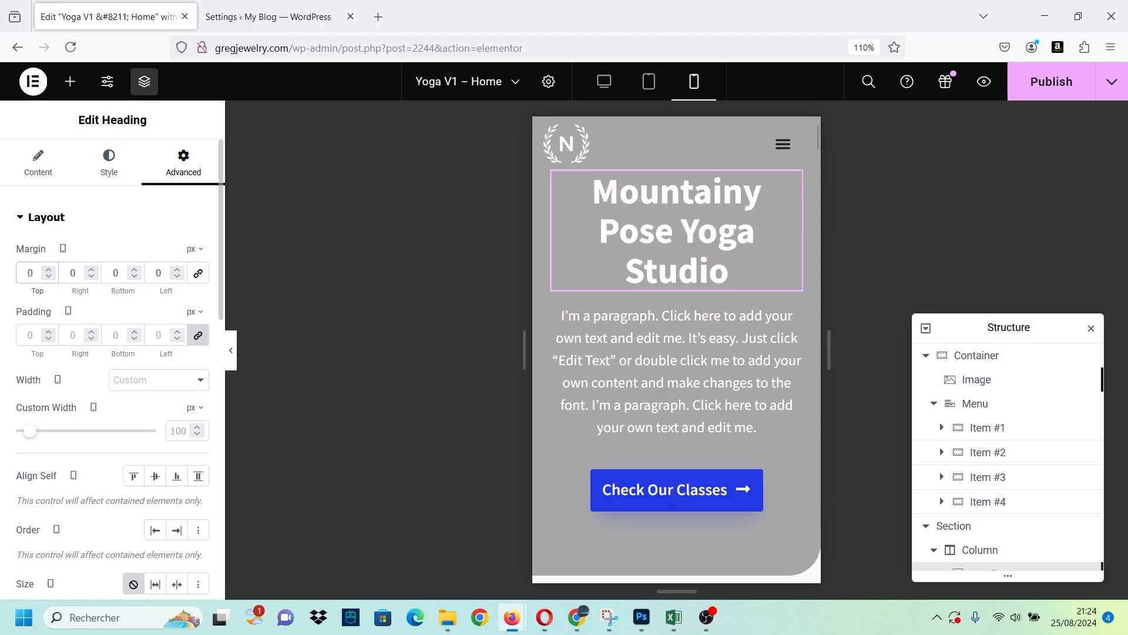
type("50")
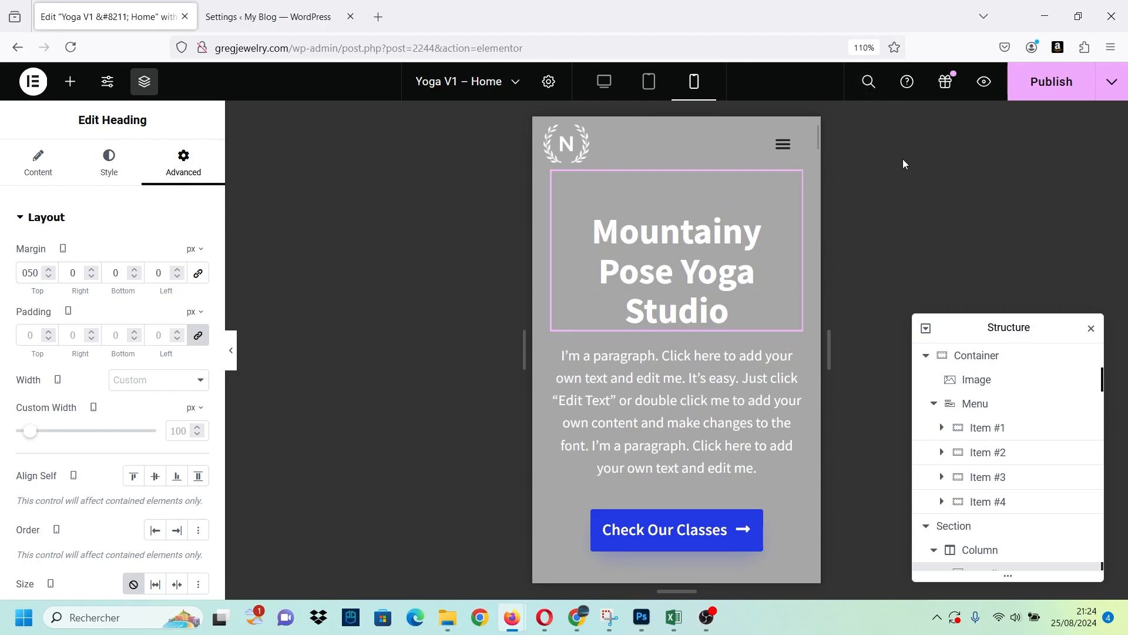
Publish the page, preview it in a new browser tab, and return to the editor.
left_click(1040, 82)
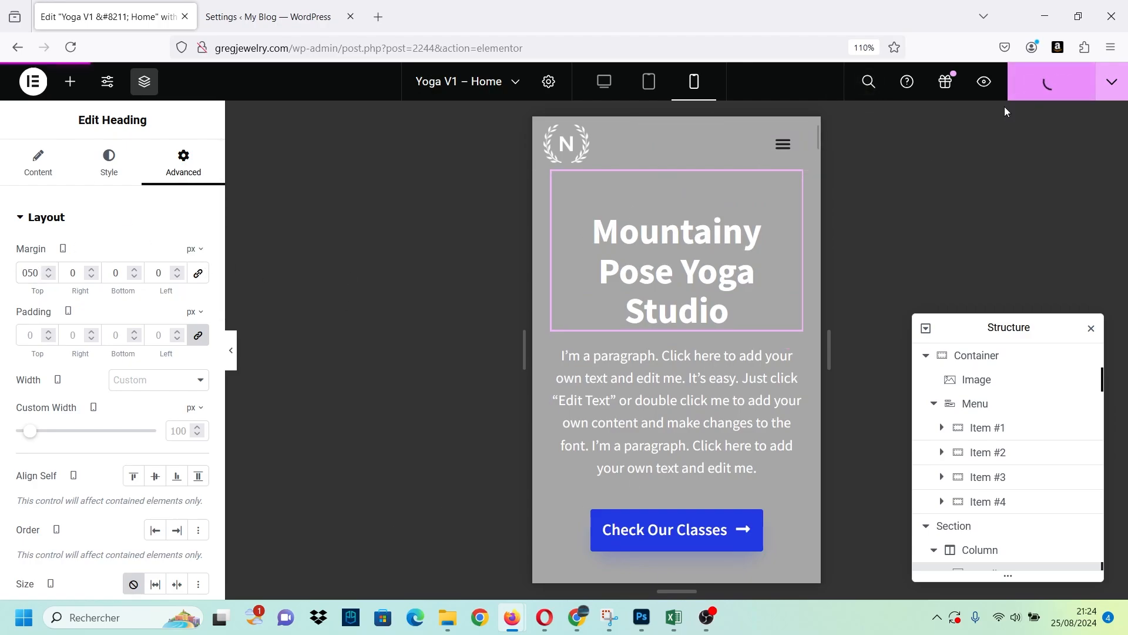
left_click(985, 82)
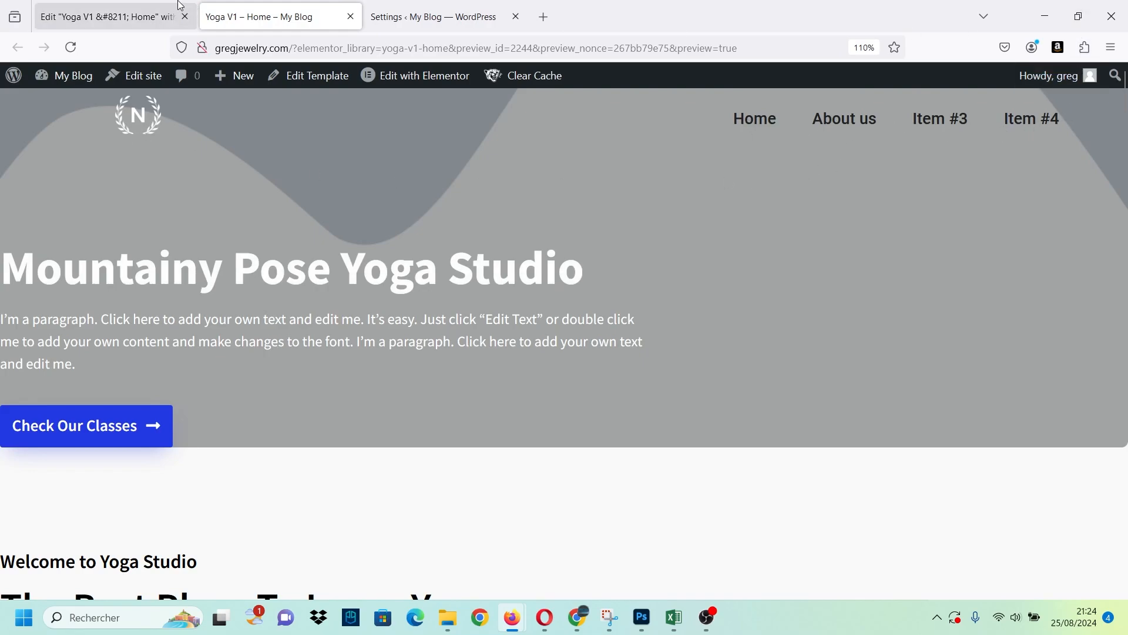
left_click(150, 22)
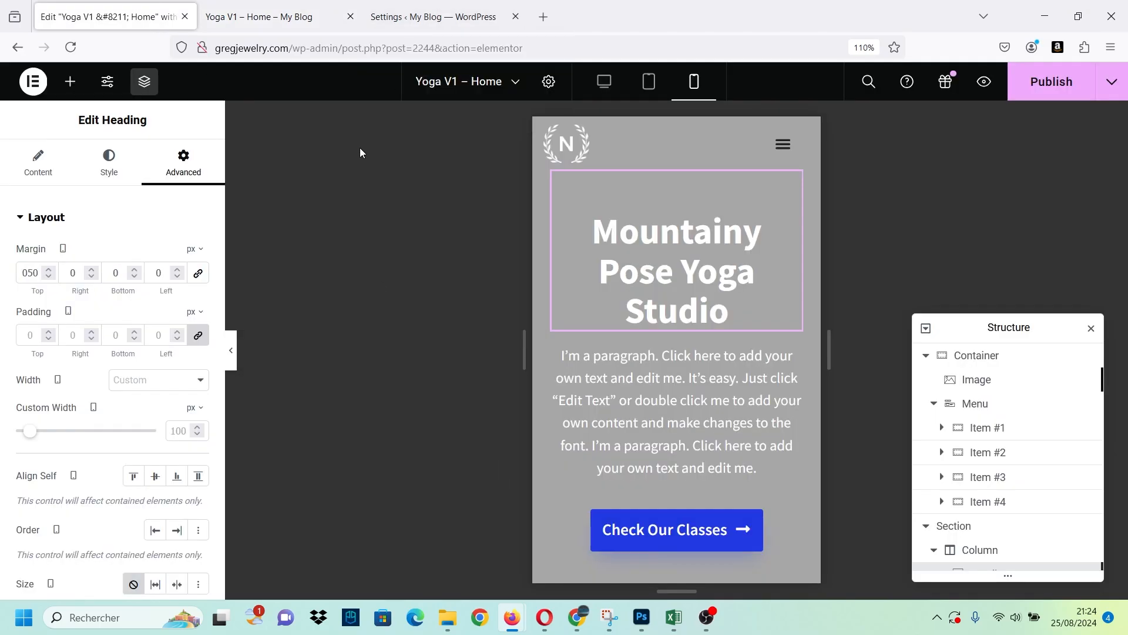
Switch to the desktop view and set the Menu items' hover color to green #00CB1C, after trying the global Accent color.
left_click(63, 249)
left_click(63, 248)
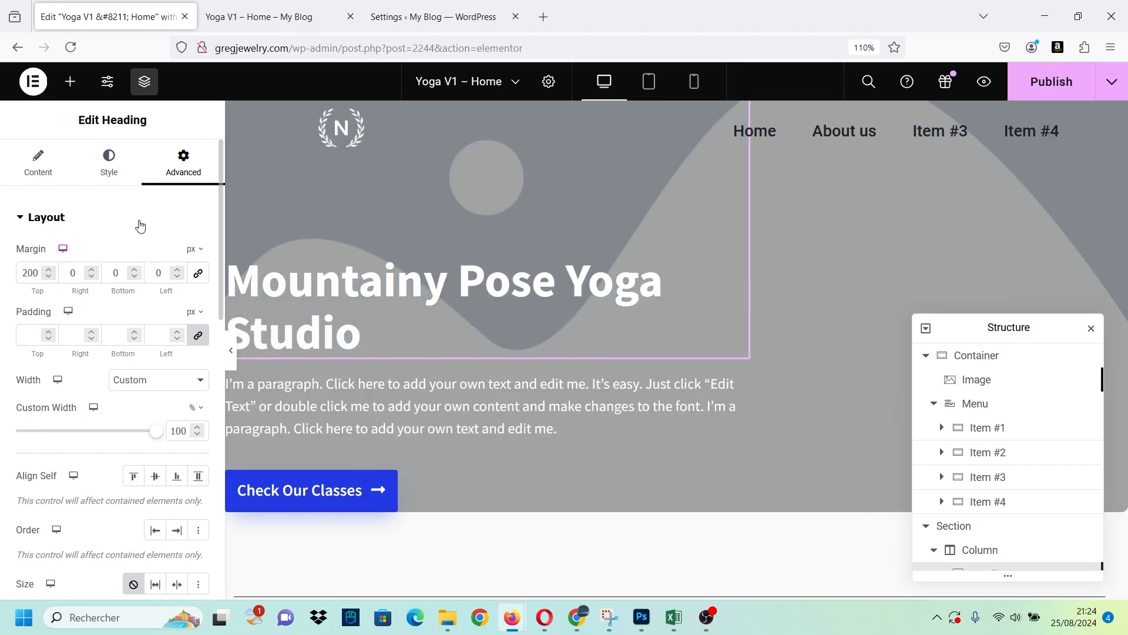
left_click(763, 136)
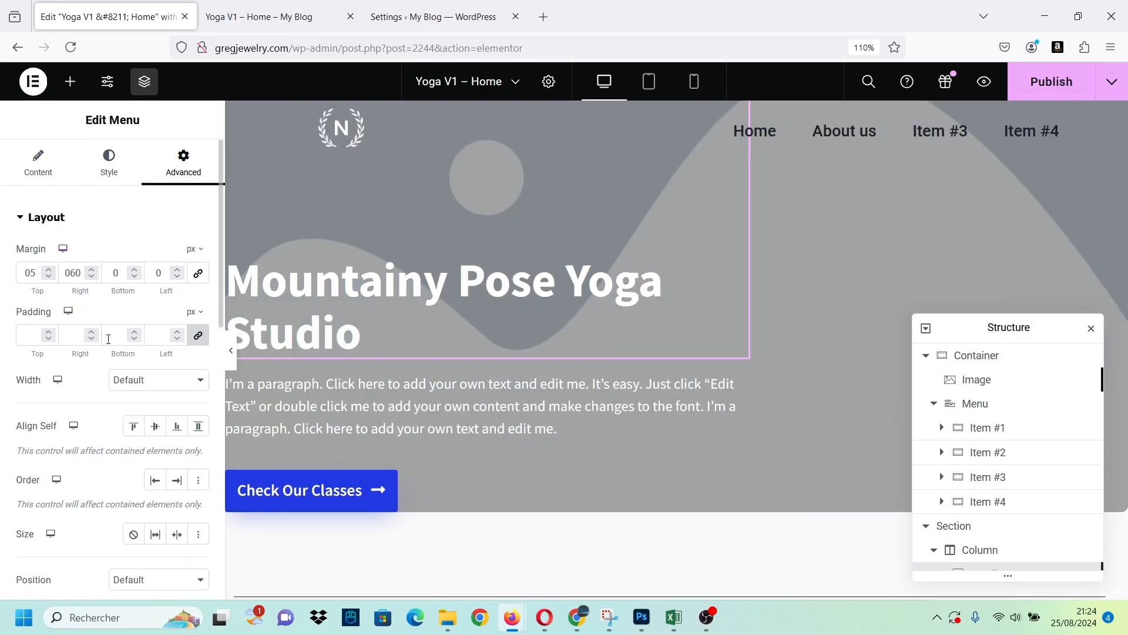
left_click(122, 180)
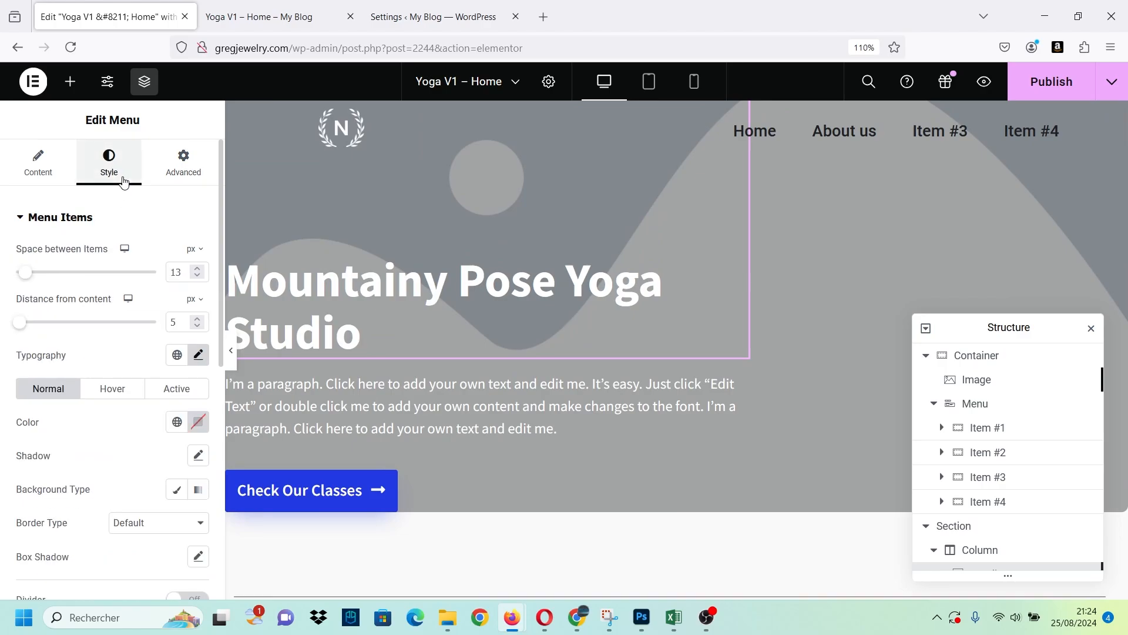
left_click(114, 391)
left_click(176, 422)
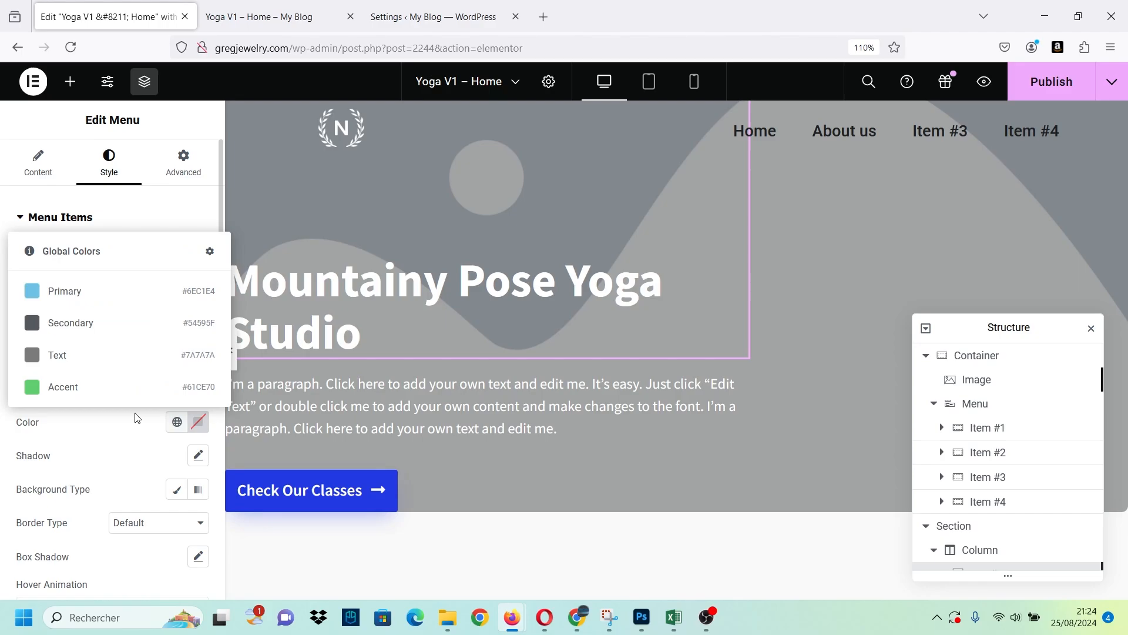
left_click(111, 386)
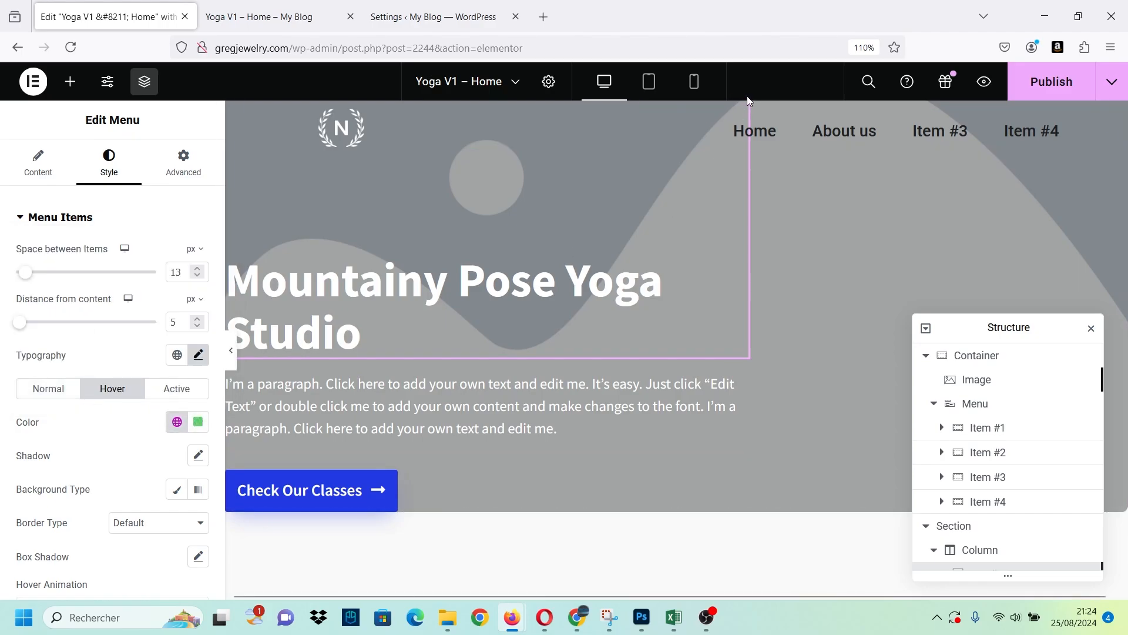
left_click(199, 422)
type("#20FF3E")
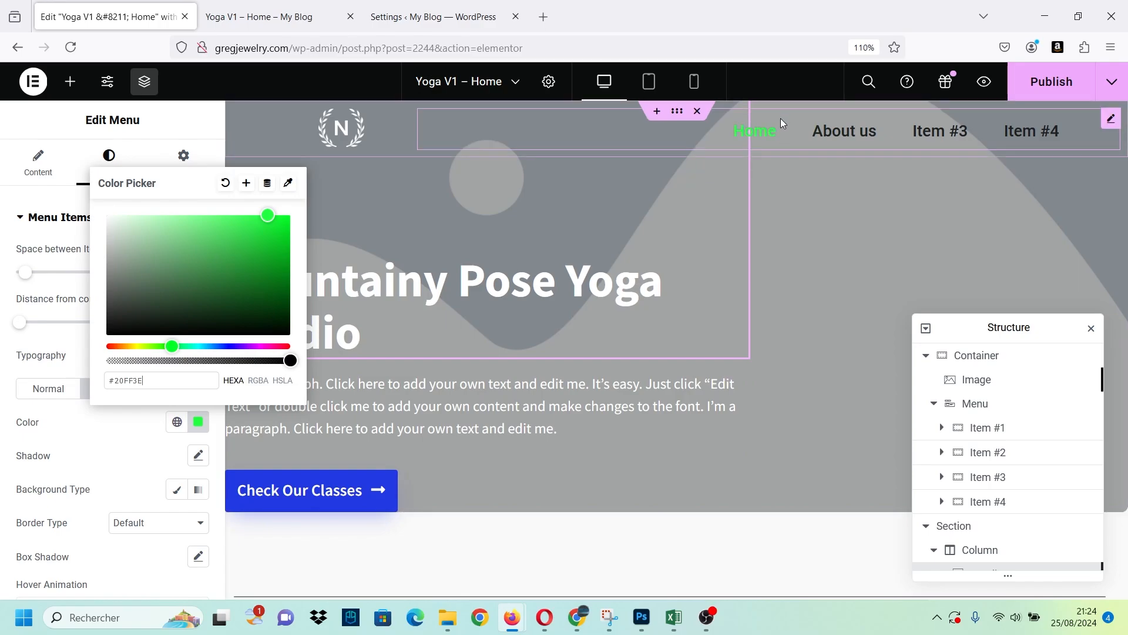
left_click_drag(267, 215, 307, 238)
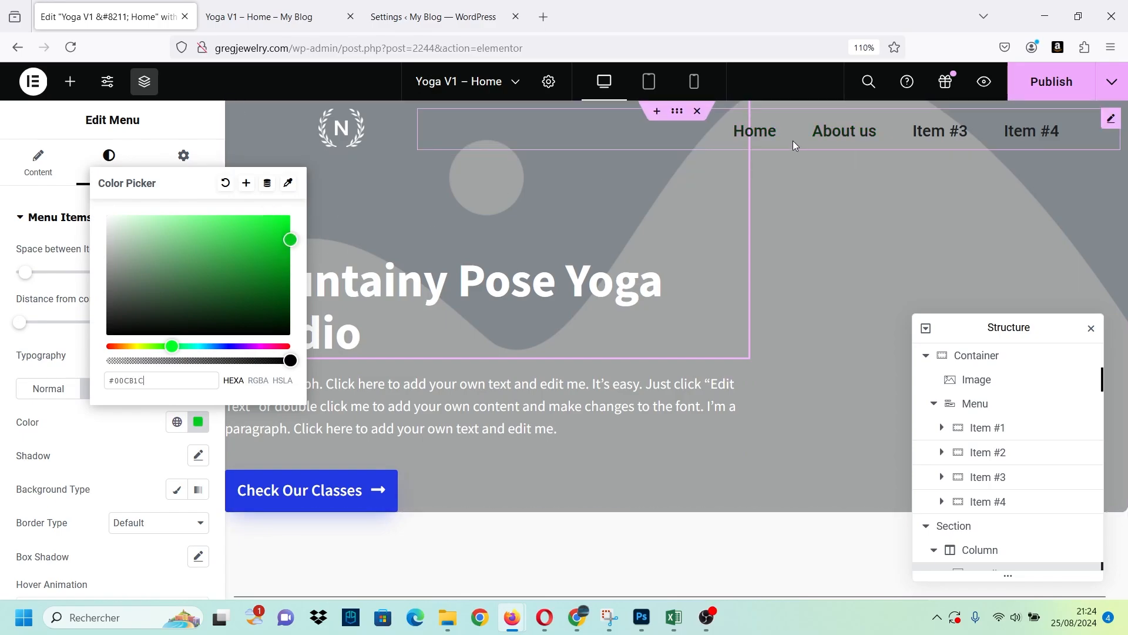
Set the Menu items' hover color to white #FFFFFF and return to the editor from the preview tab.
left_click_drag(241, 252, 107, 194)
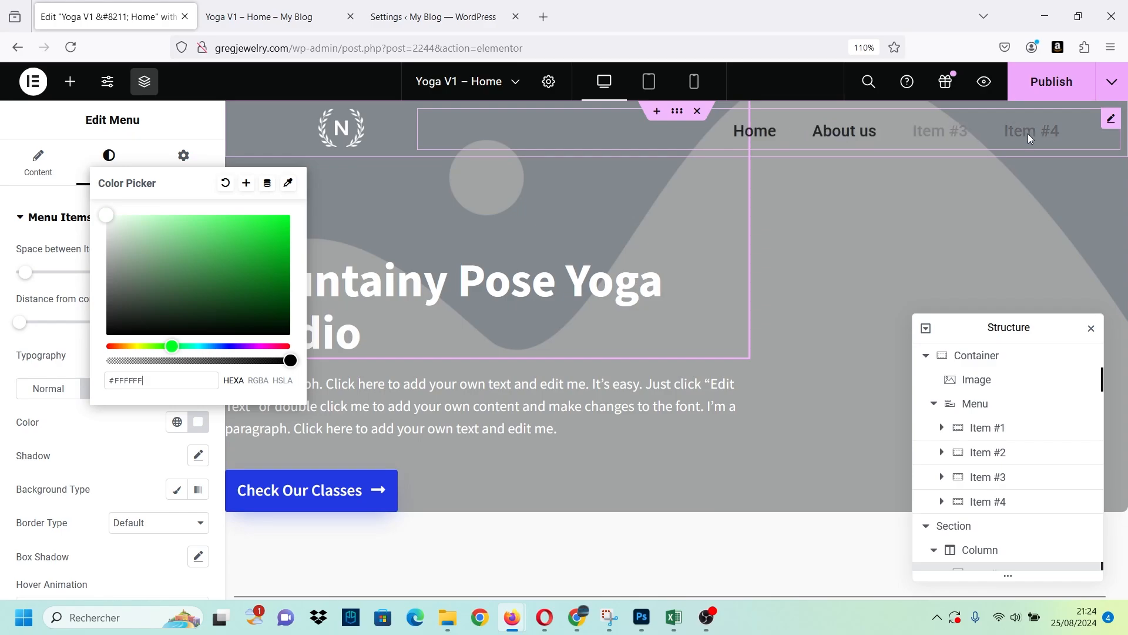
left_click(63, 467)
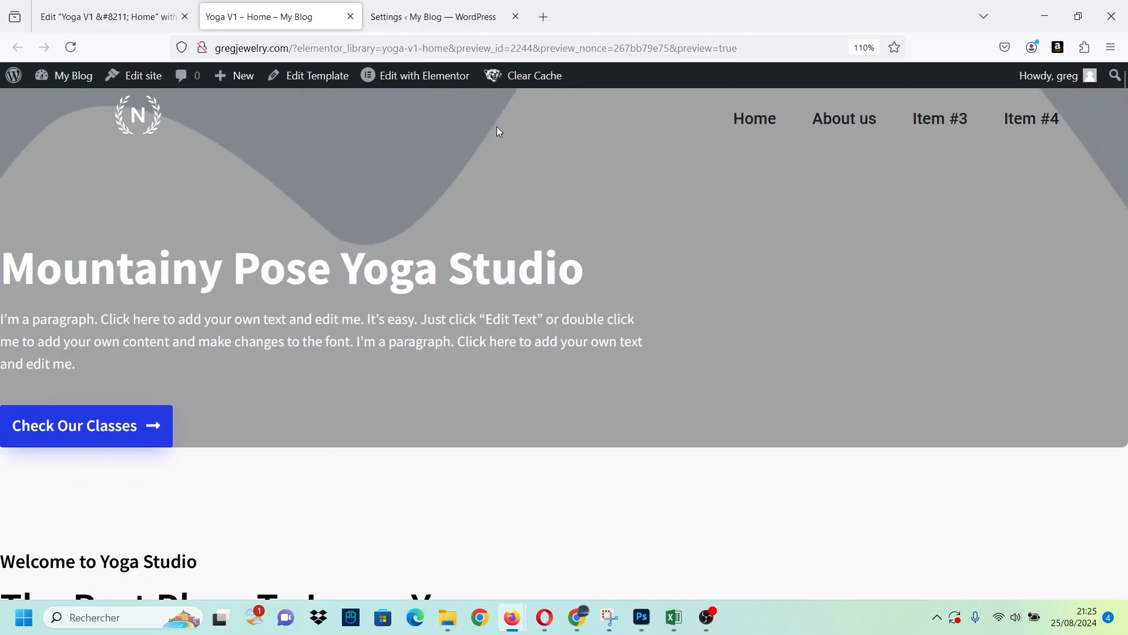
left_click(159, 12)
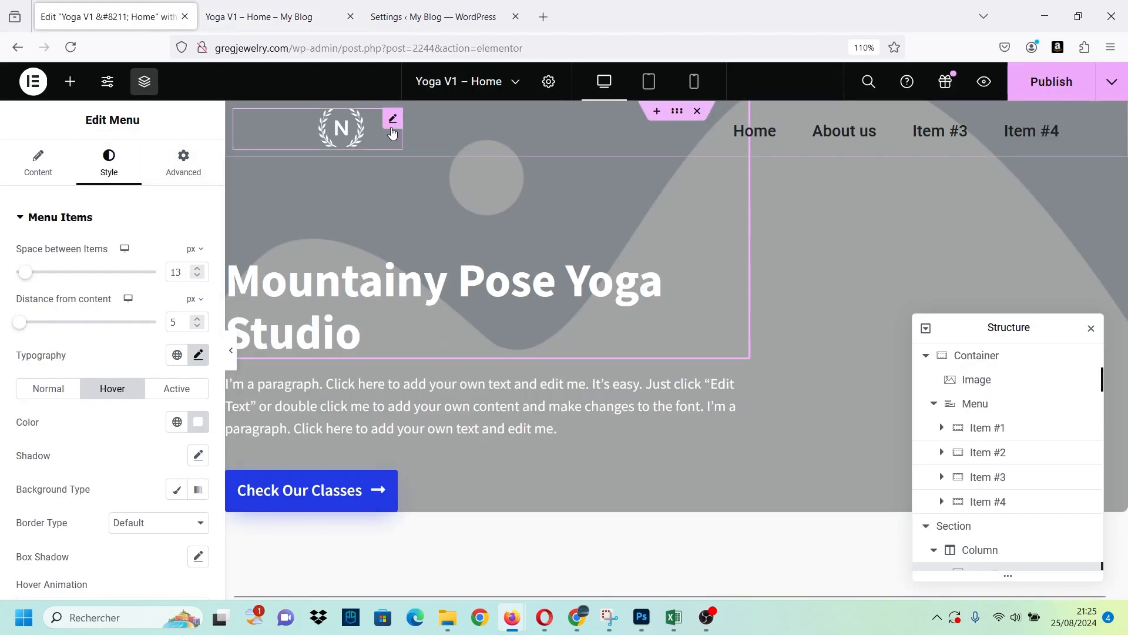
Switch to the mobile view and set the logo image's top margin to 10 px.
left_click(693, 83)
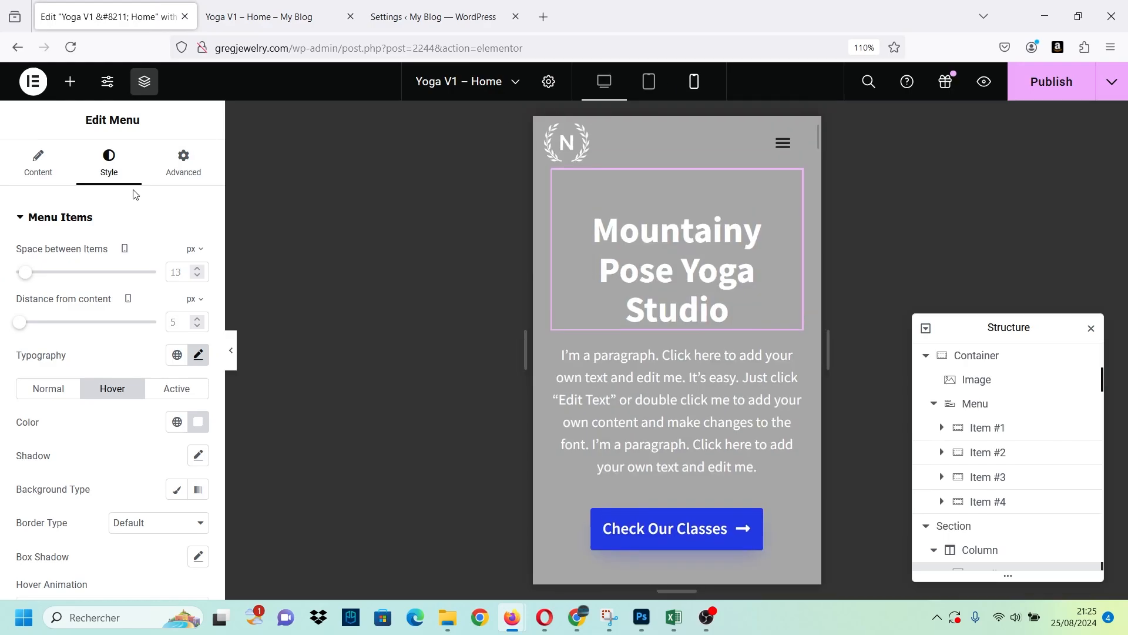
left_click(573, 141)
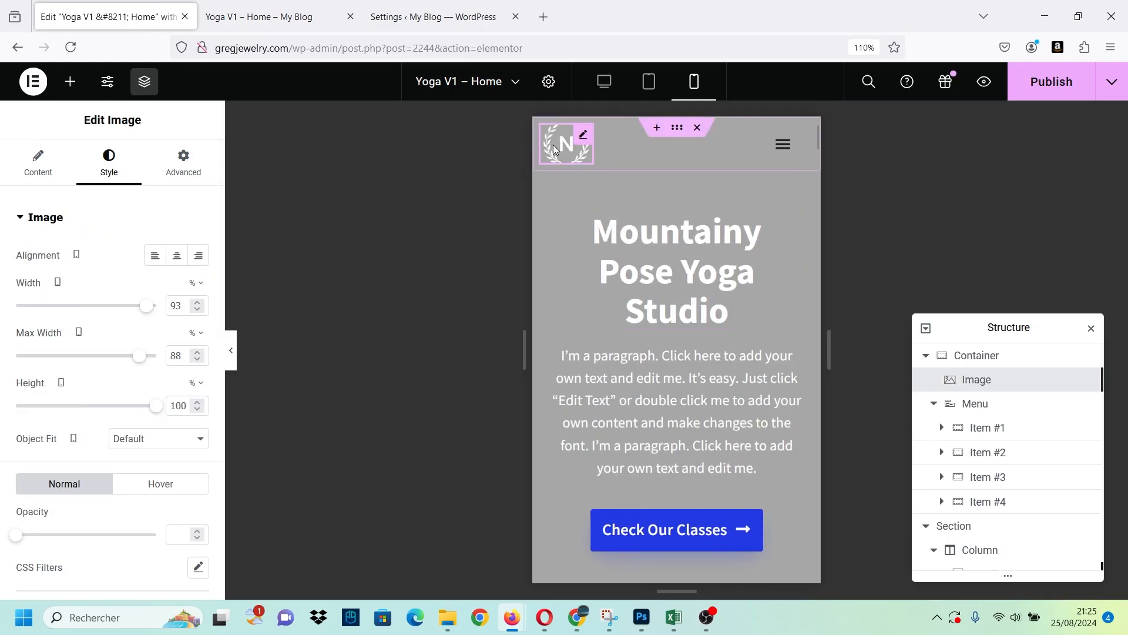
left_click(179, 162)
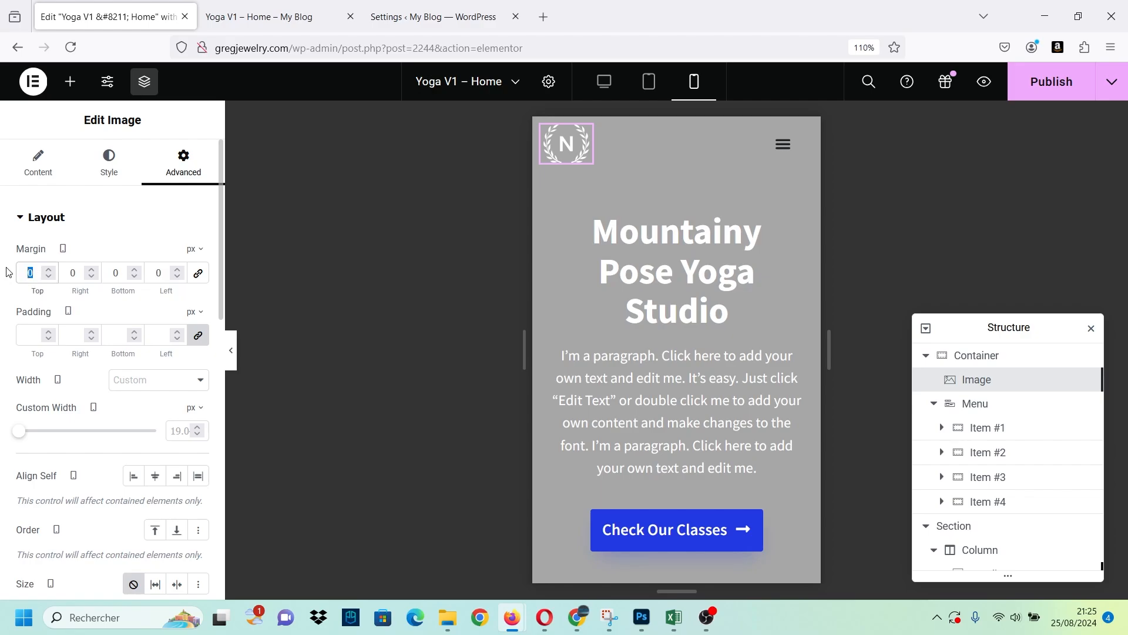
type("10")
key("BackSpace")
key("BackSpace")
type("10")
Return to the desktop view and rename the Menu widget's third item as Shop, after trying Contact Us.
left_click(607, 82)
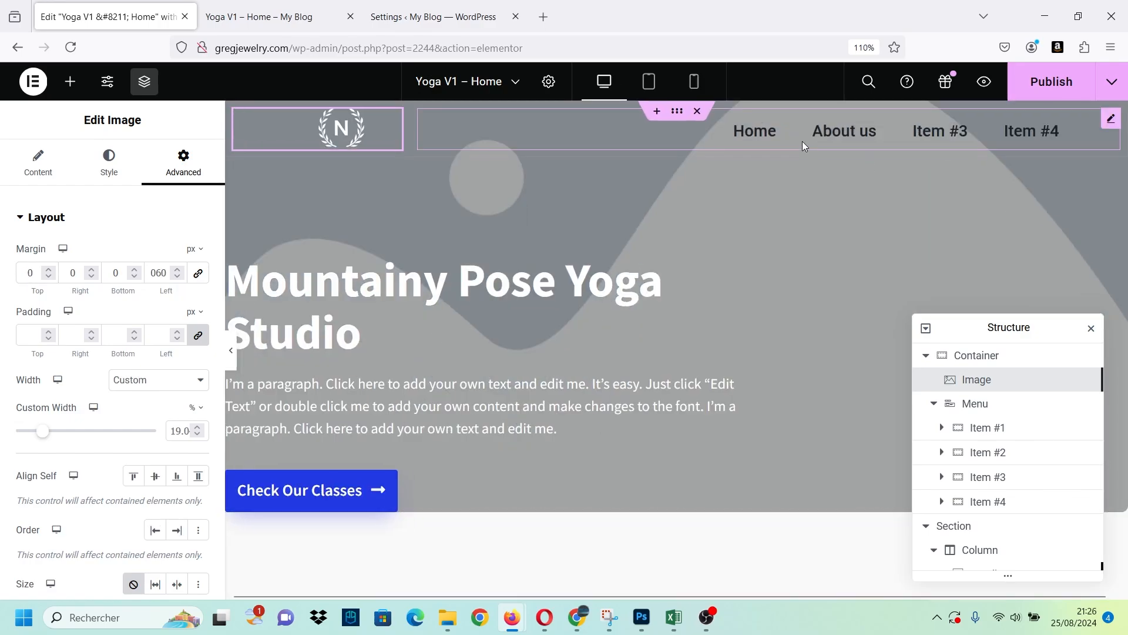
left_click(700, 135)
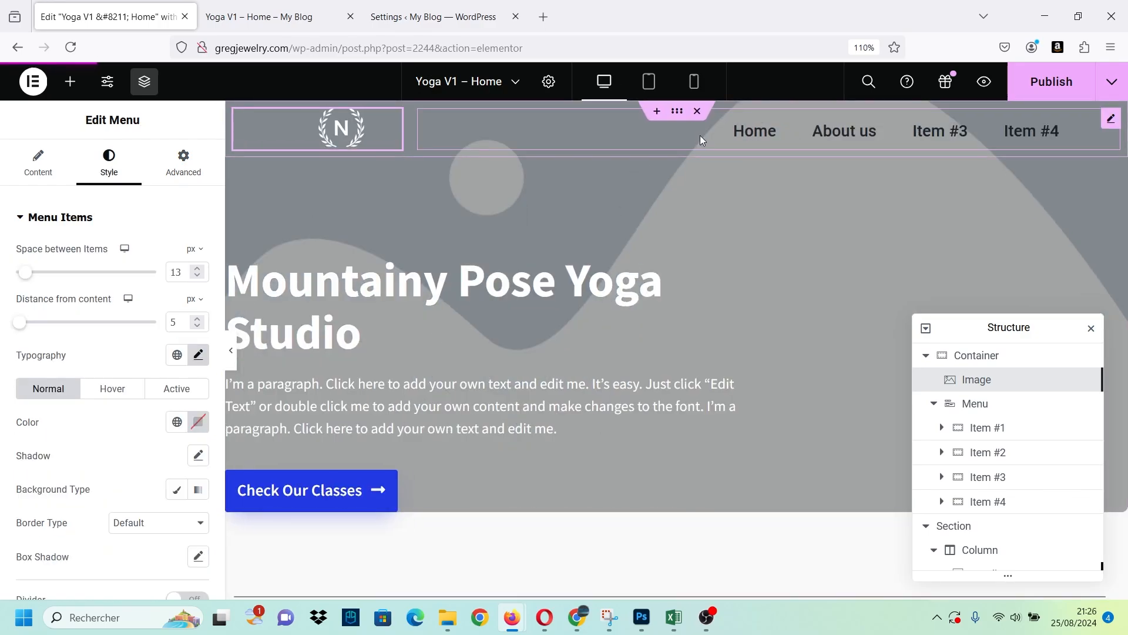
scroll(99, 433, "down", 4)
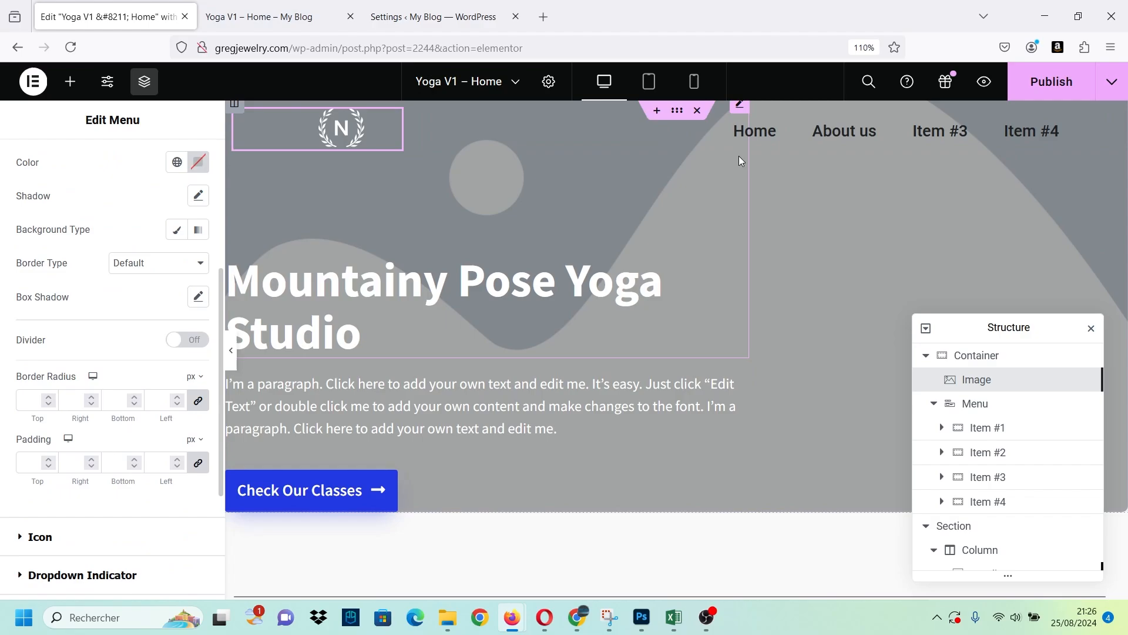
scroll(100, 353, "down", 3)
scroll(20, 287, "up", 8)
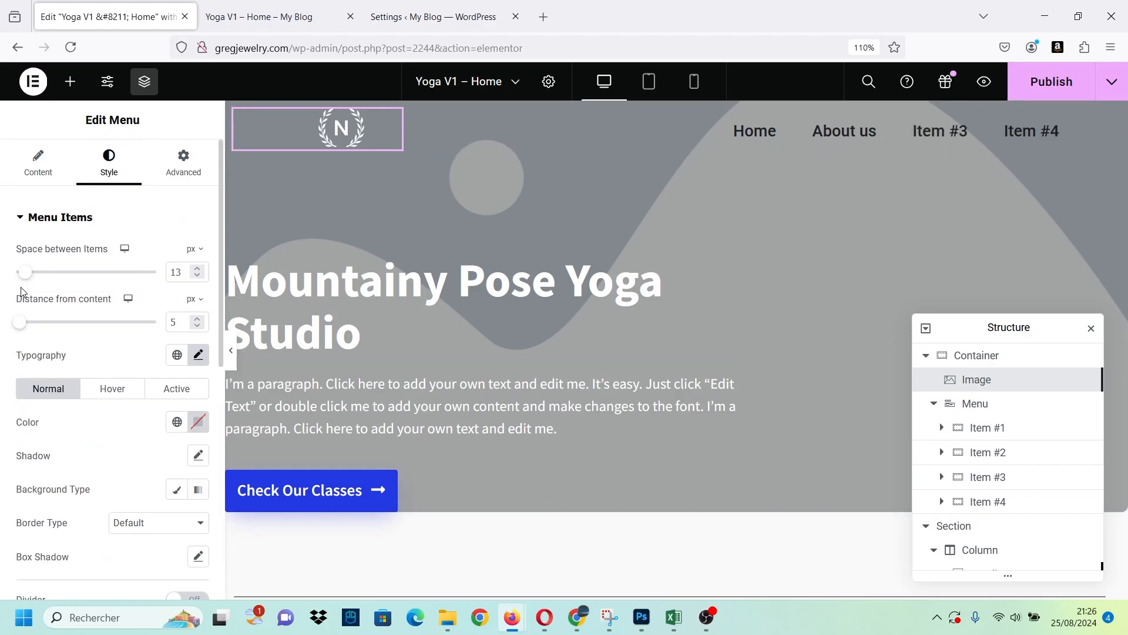
left_click(48, 161)
left_click(61, 394)
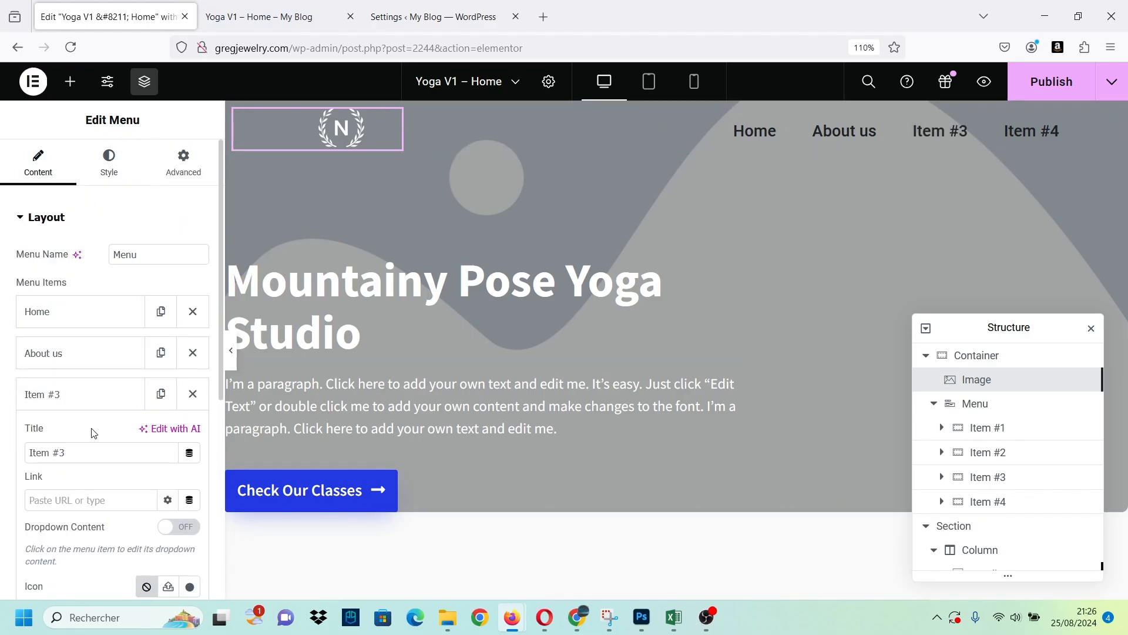
triple_click(92, 453)
key("Caps_Lock")
type("C")
key("Caps_Lock")
type("ontact")
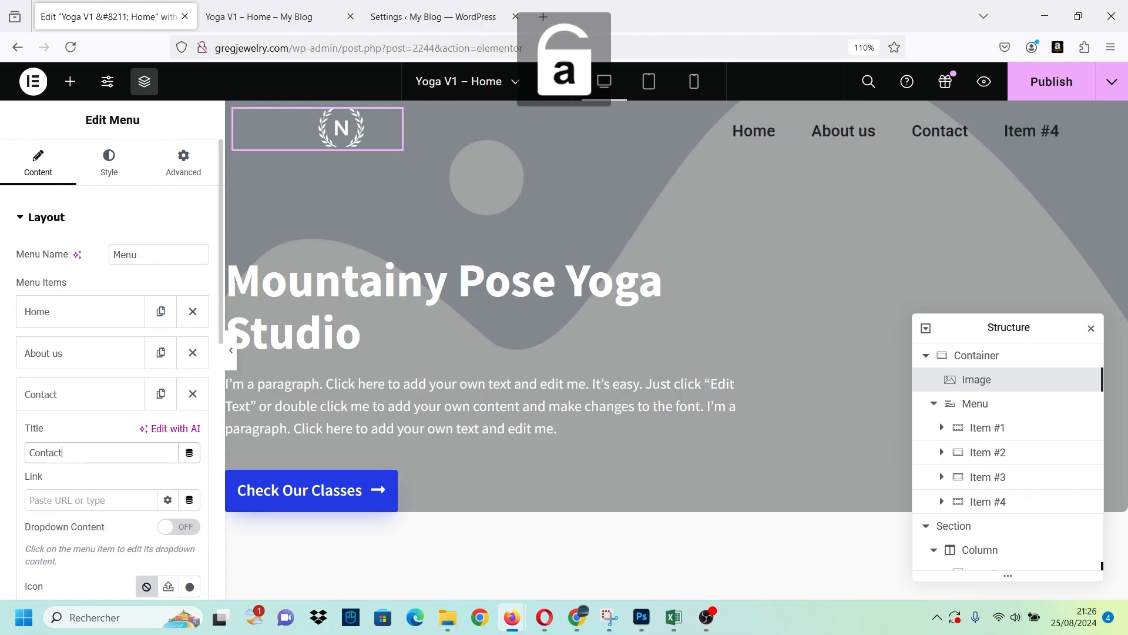
type(" Us")
key("Caps_Lock")
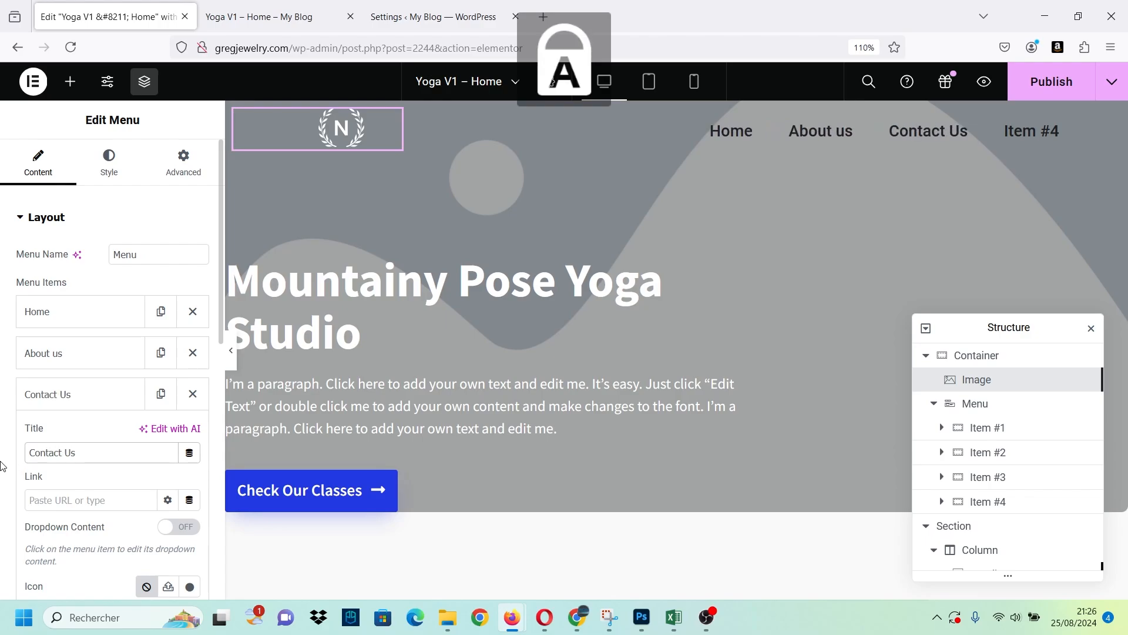
key("Caps_Lock")
key("BackSpace")
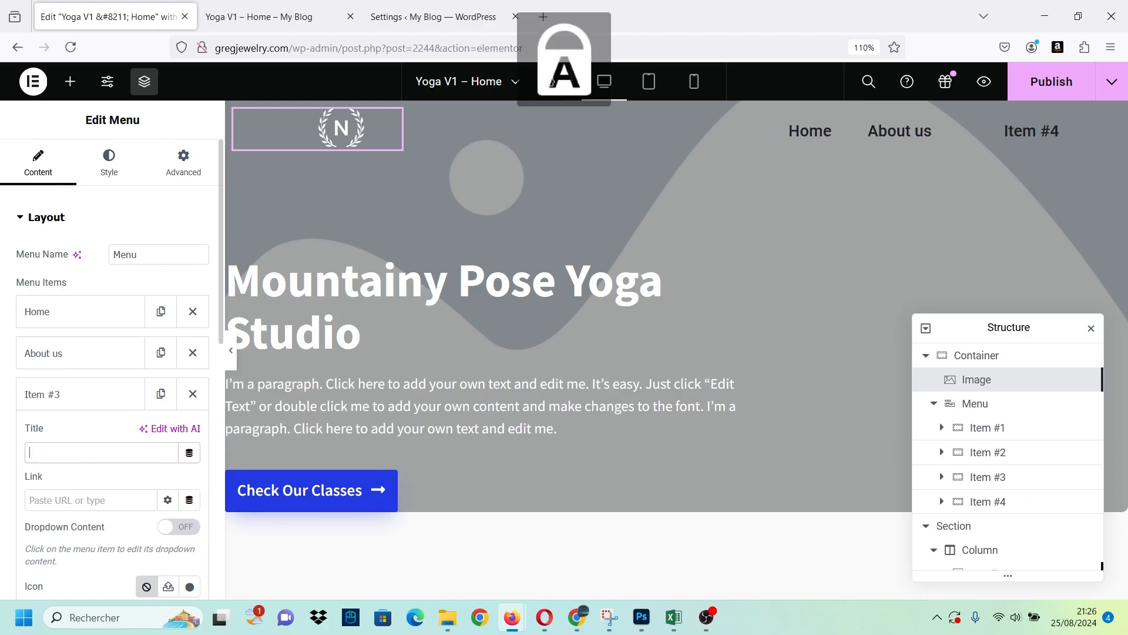
type("S")
key("Caps_Lock")
type("hop")
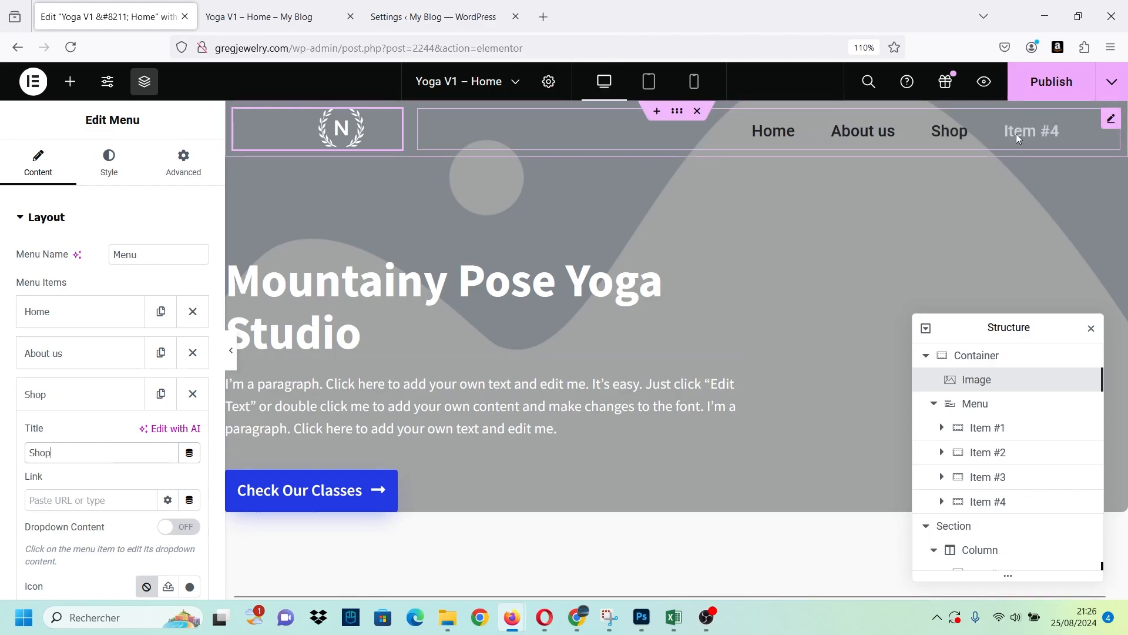
left_click(83, 406)
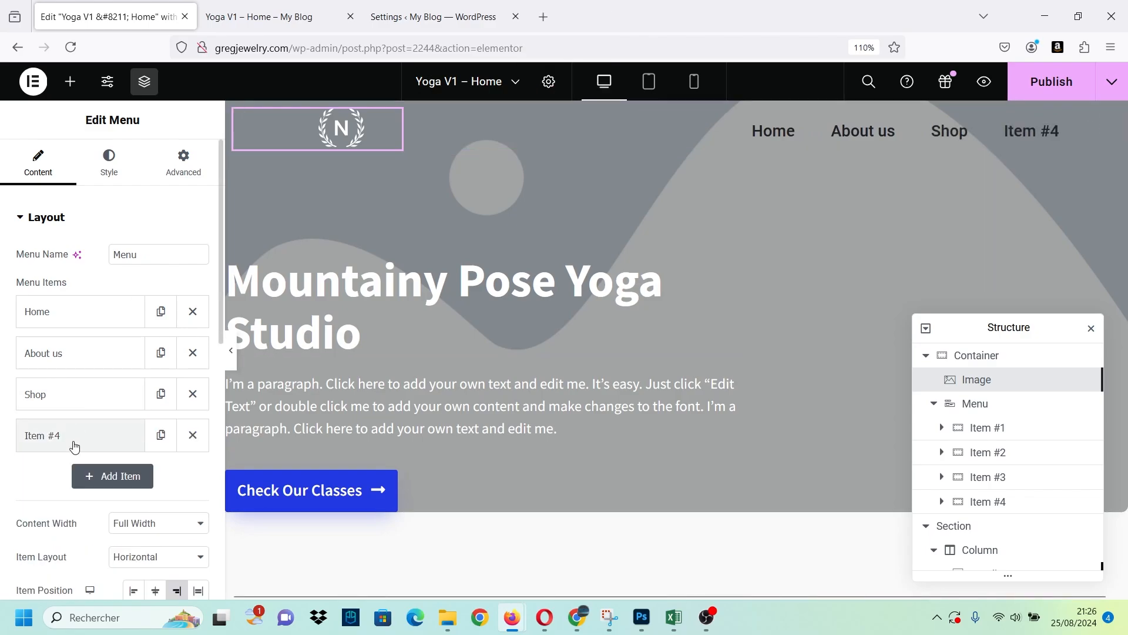
Rename the Menu widget's fourth item as Contact Us.
left_click(73, 438)
left_click_drag(66, 494, 47, 493)
key("ctrl+a")
key("Caps_Lock")
type("C")
key("Caps_Lock")
type("ontact u")
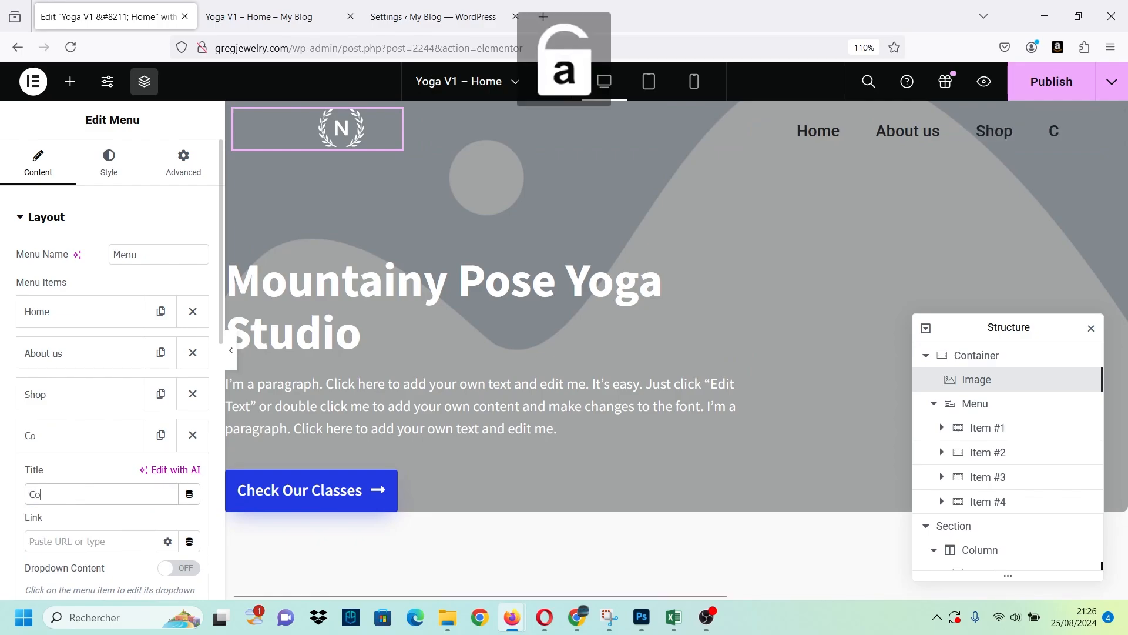
key("BackSpace")
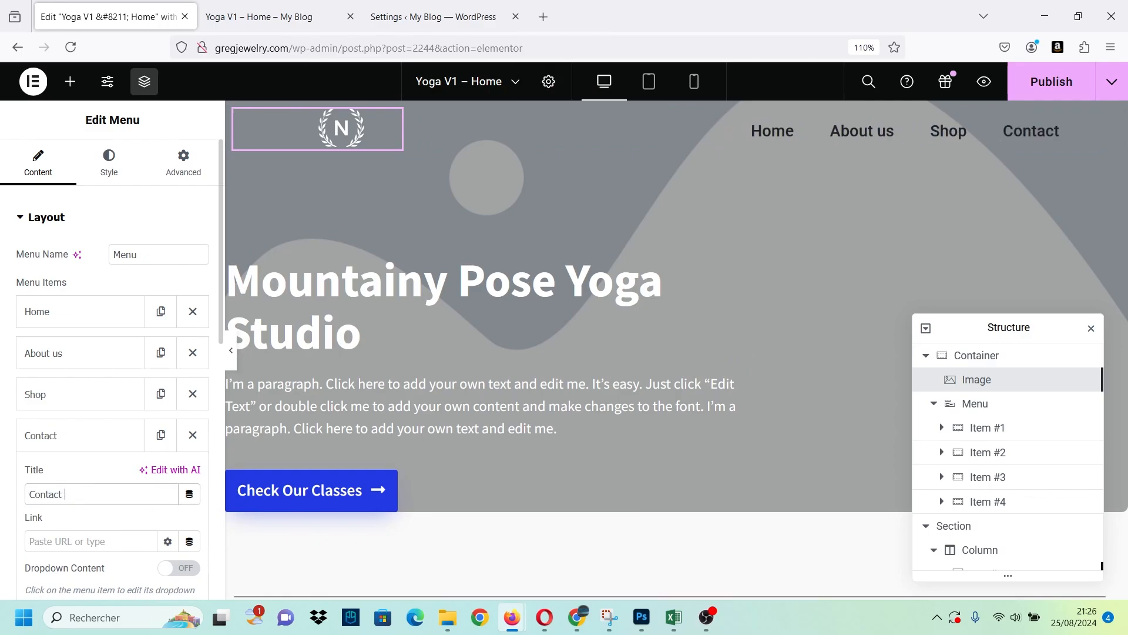
key("Caps_Lock")
type("U")
key("Caps_Lock")
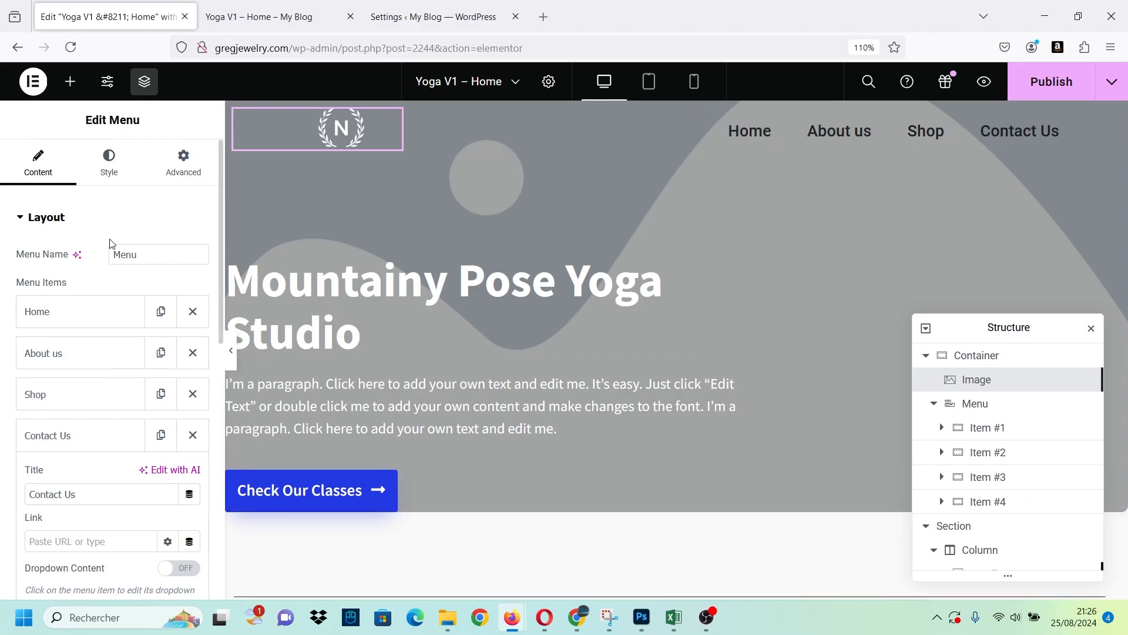
Set the Menu items' normal color to a dark slate blue near #464C5E, after trying the global Primary color.
left_click(115, 185)
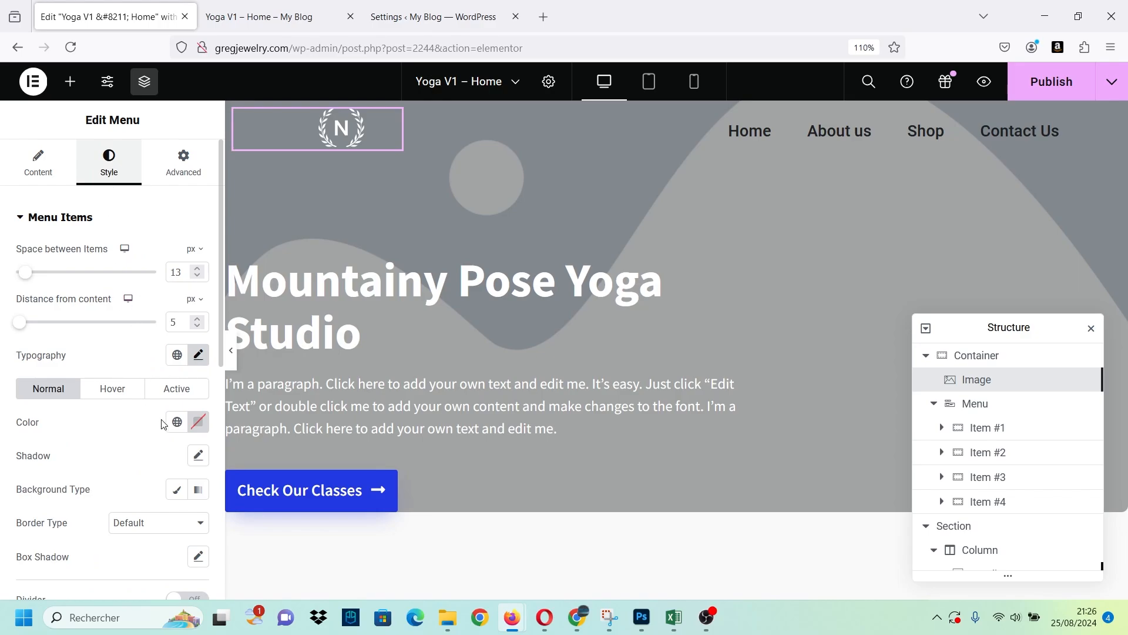
left_click(176, 355)
left_click(199, 356)
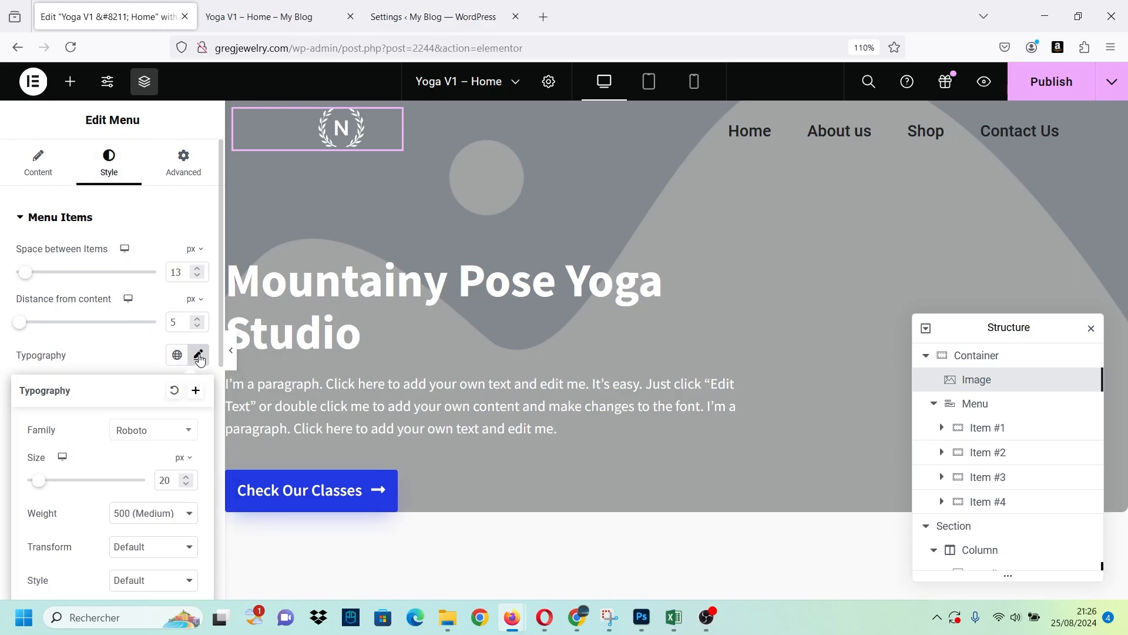
scroll(134, 355, "down", 7)
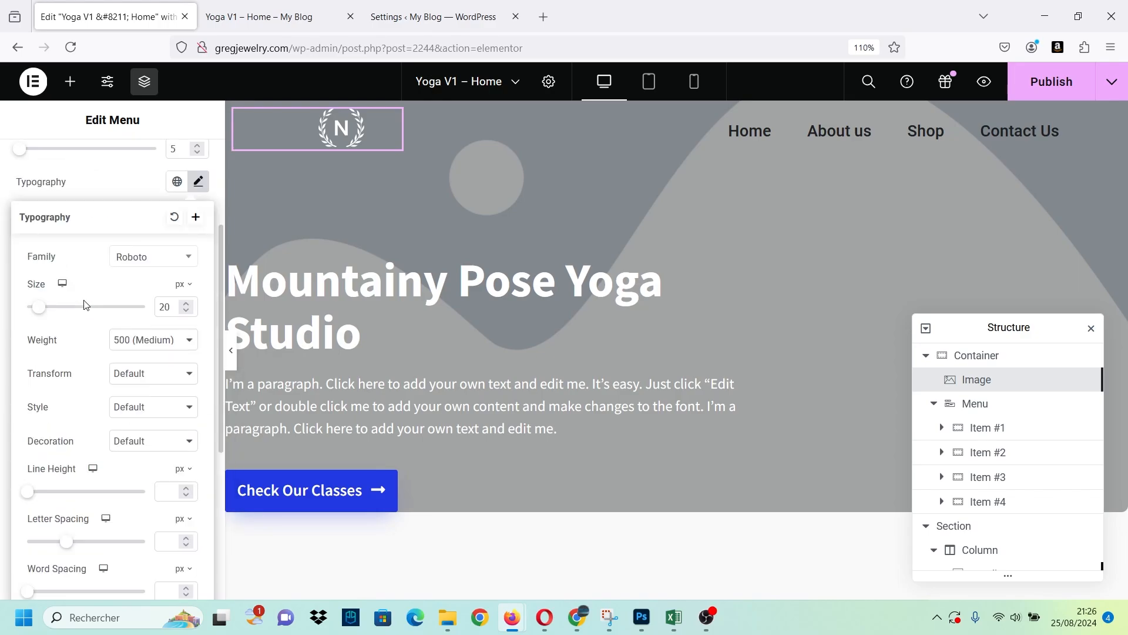
scroll(88, 310, "up", 6)
left_click(192, 270)
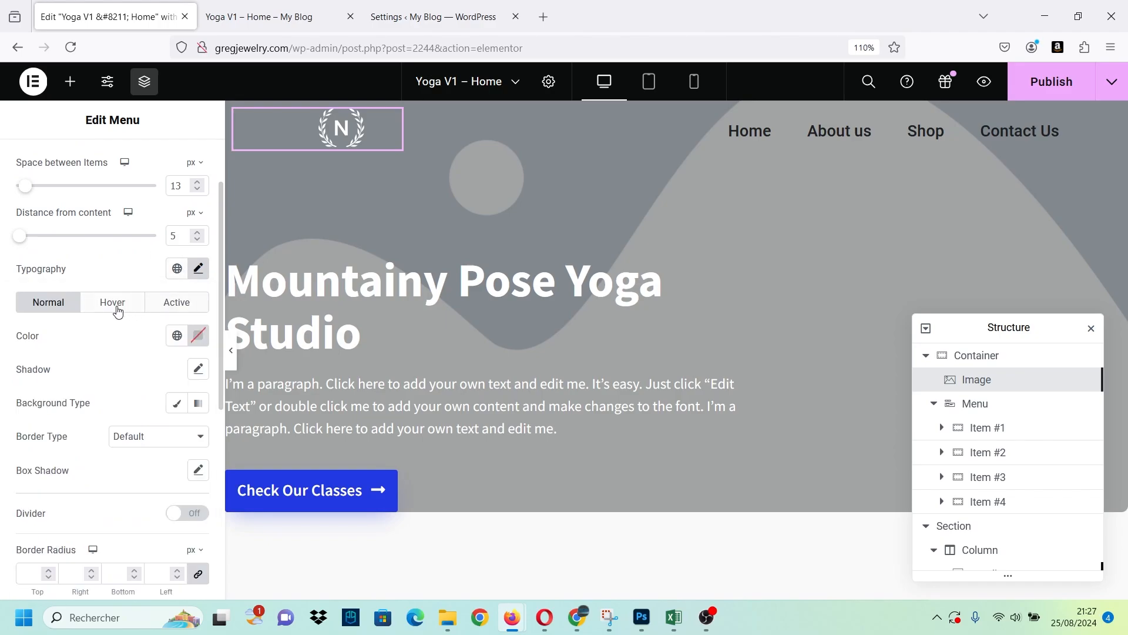
left_click(177, 336)
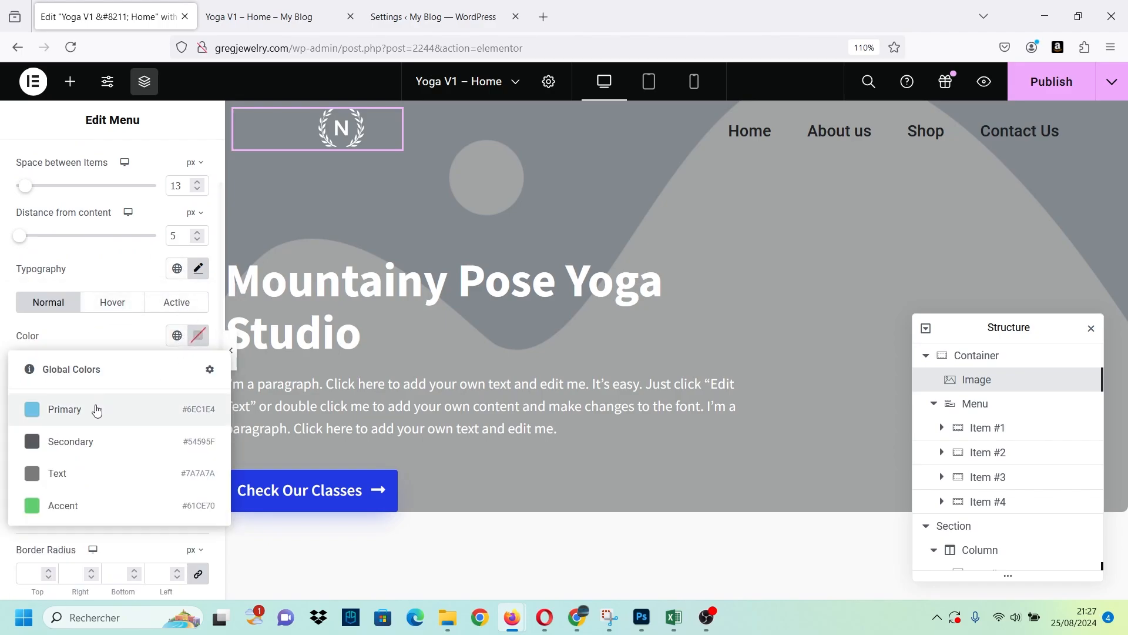
left_click(77, 423)
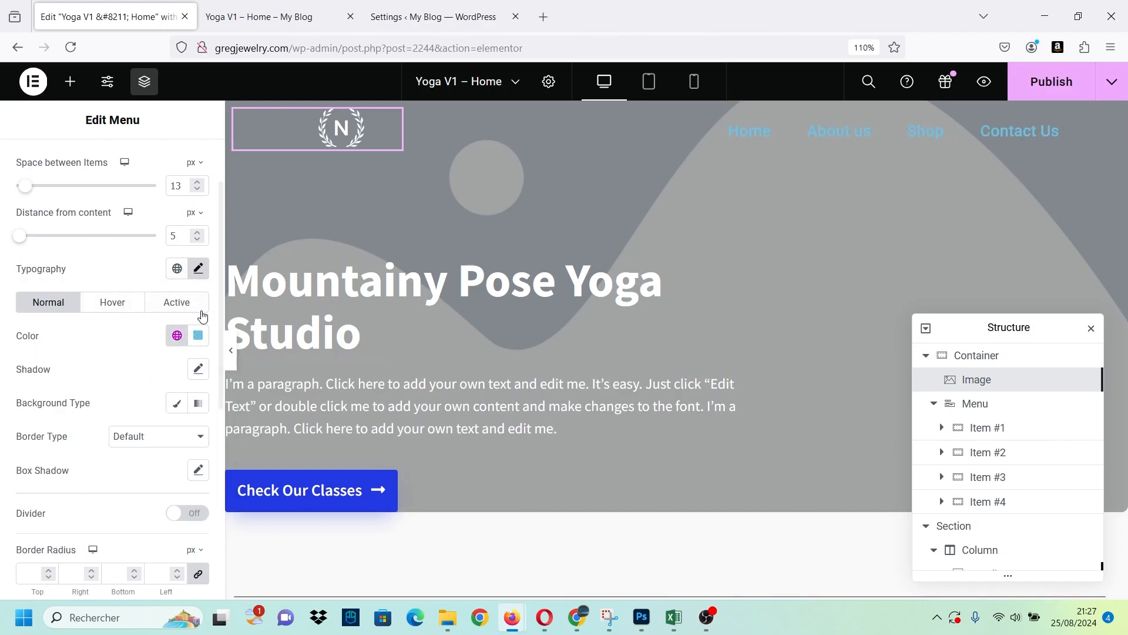
left_click(179, 336)
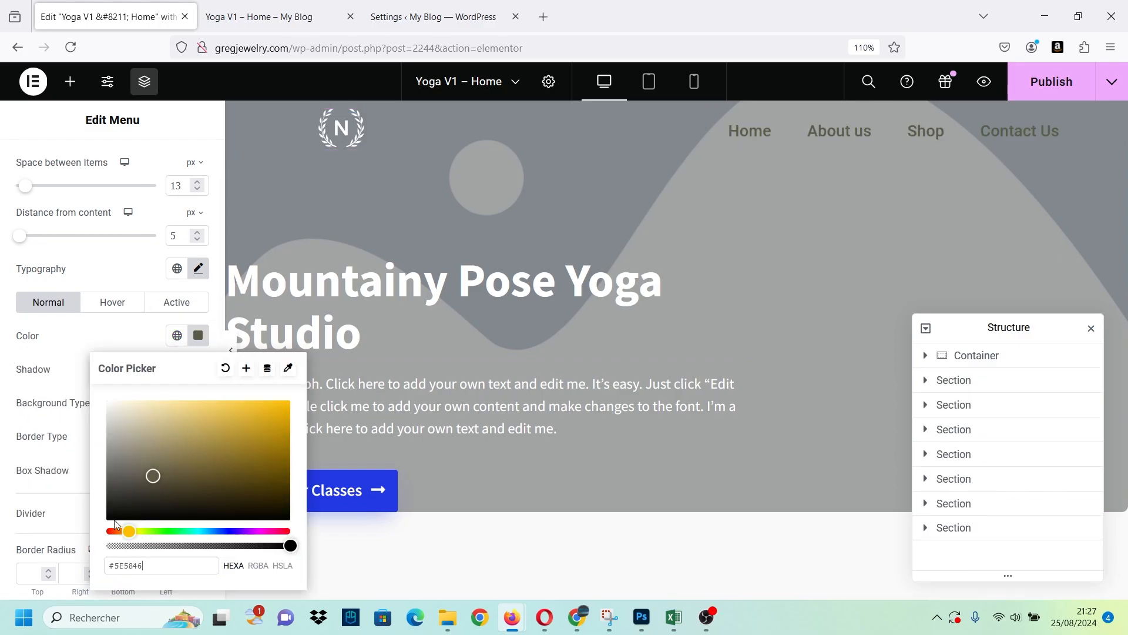
left_click_drag(127, 531, 221, 533)
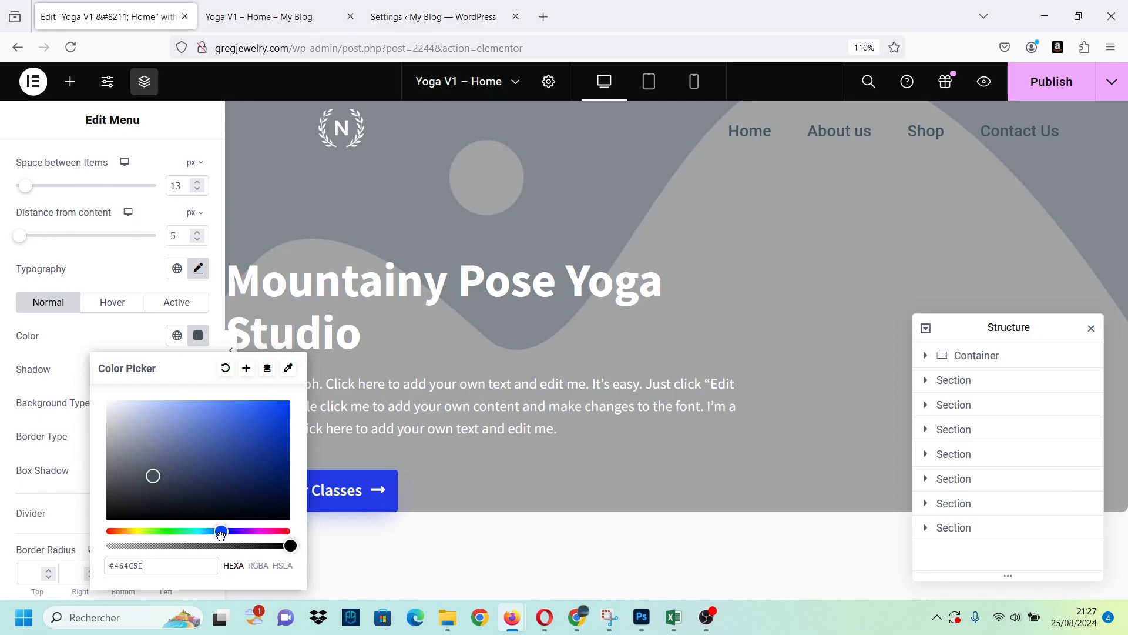
left_click(198, 335)
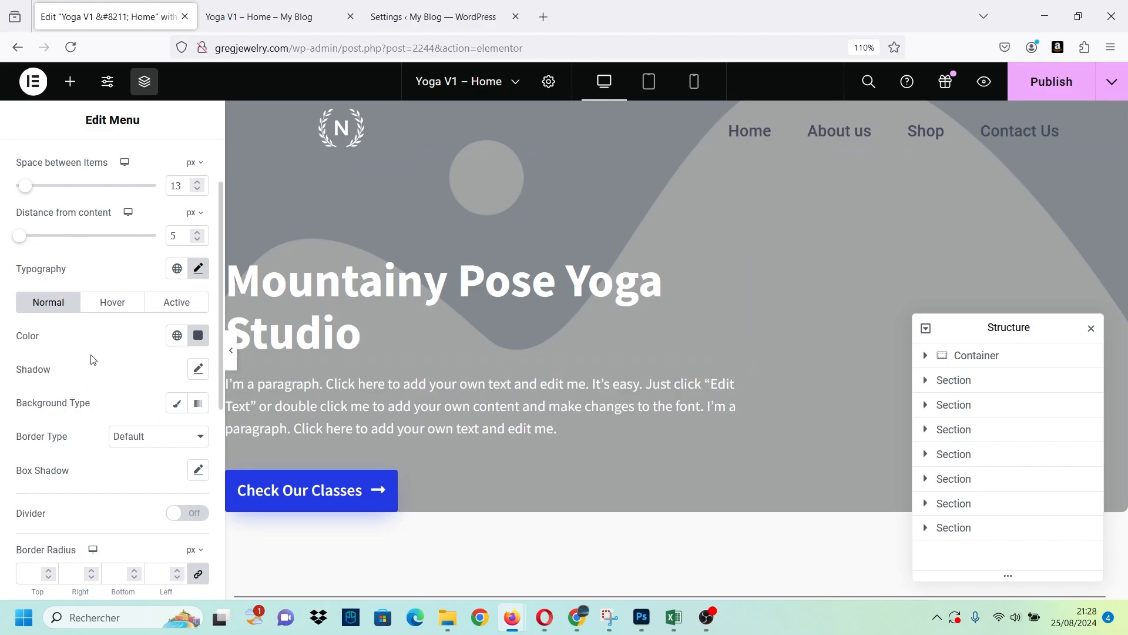
scroll(91, 359, "down", 4)
scroll(91, 361, "up", 6)
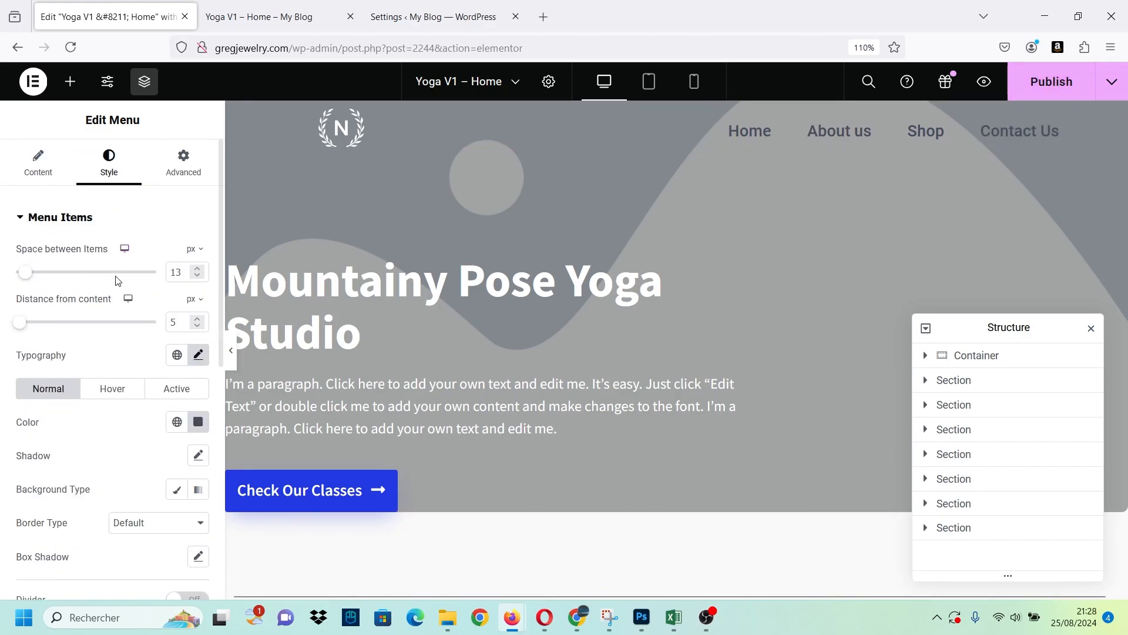
Find the Button widget and add it to the header container after the Menu.
left_click(70, 81)
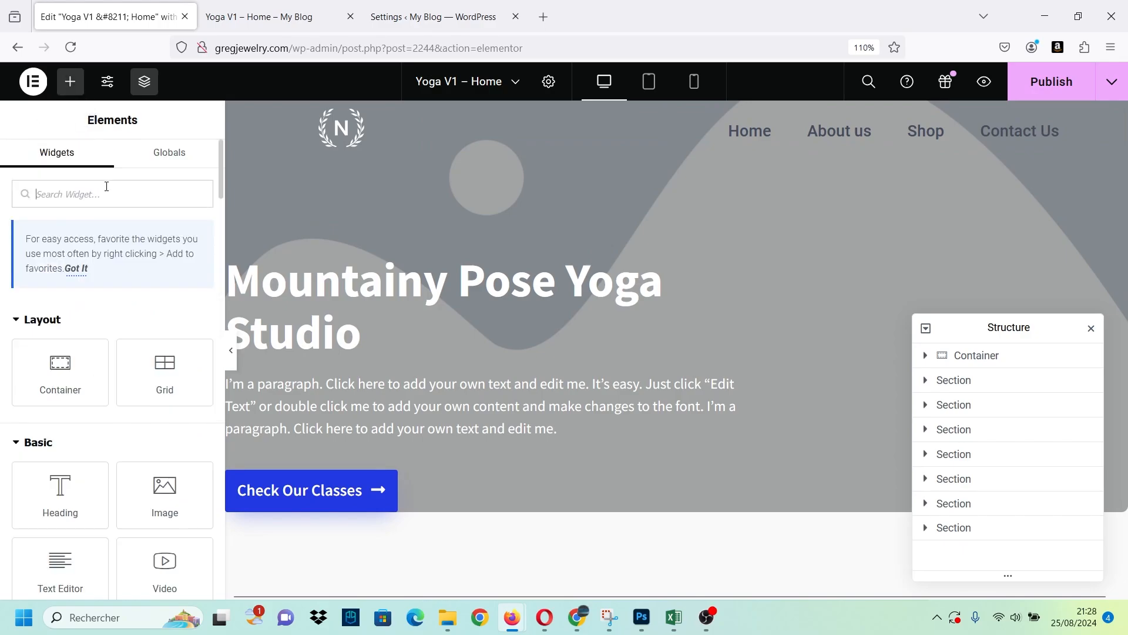
type("butt")
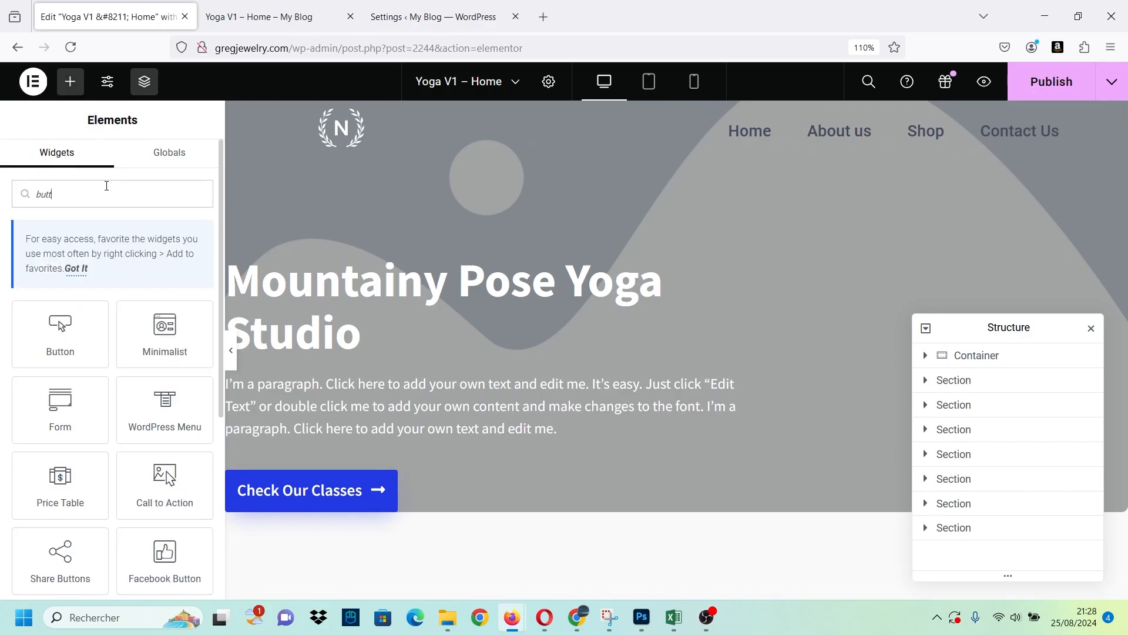
left_click_drag(59, 329, 1066, 134)
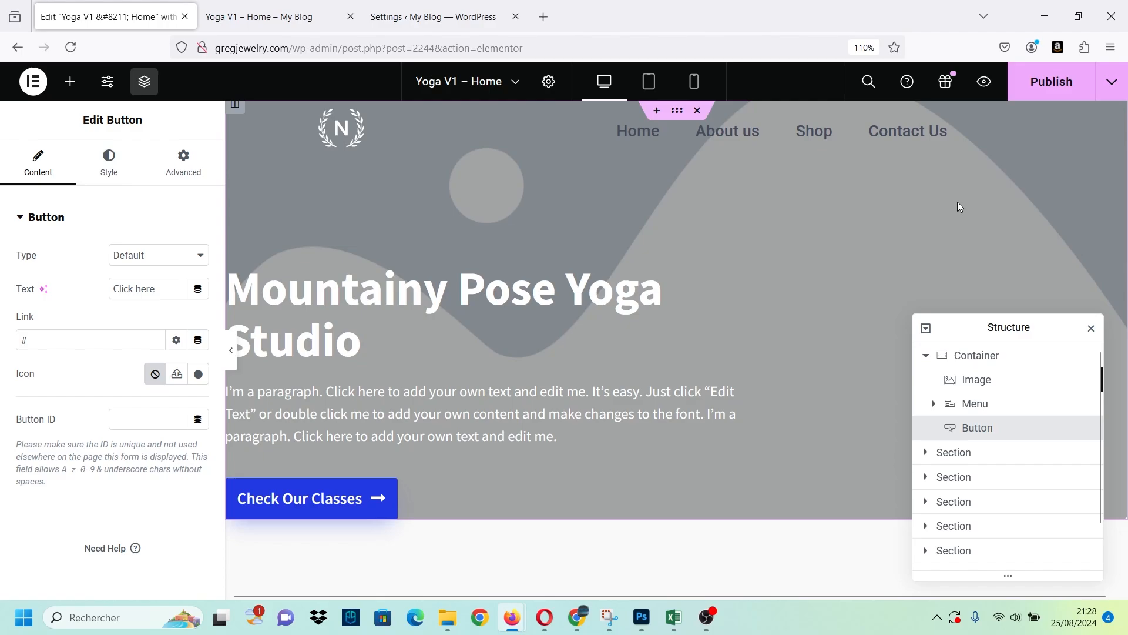
Set the header Menu widget's right margin to 1 px.
left_click(999, 118)
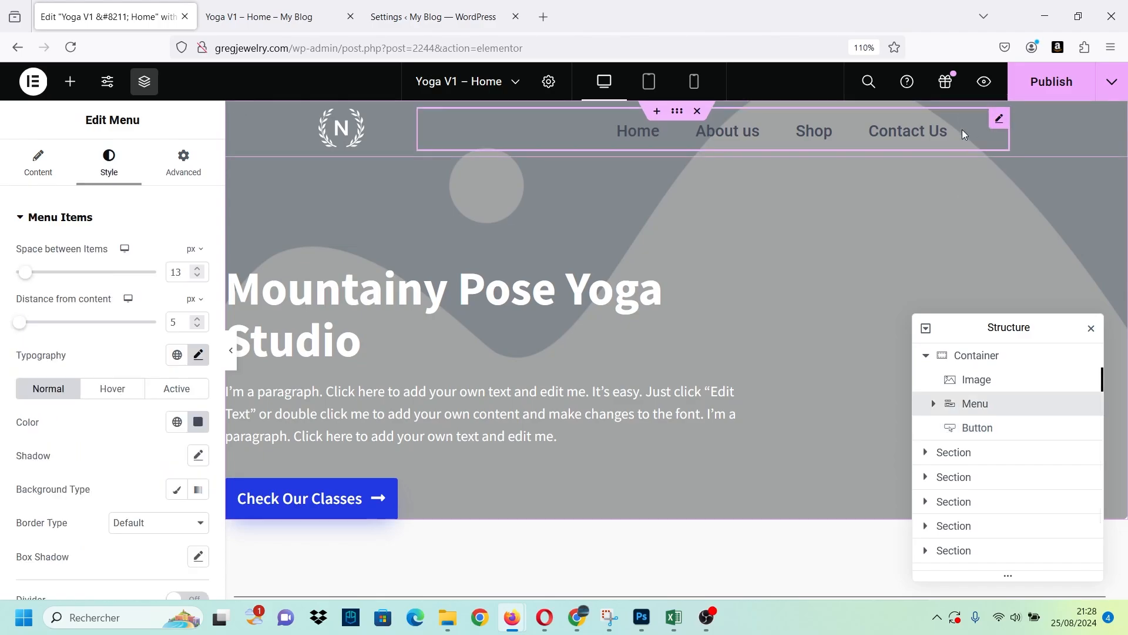
left_click(183, 159)
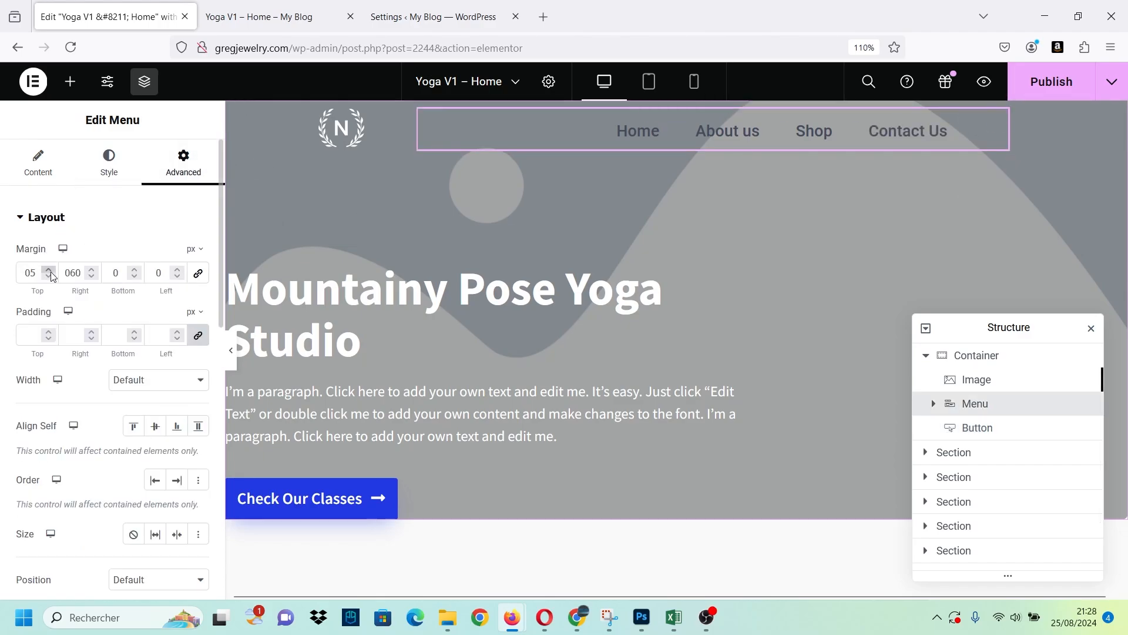
double_click(82, 272)
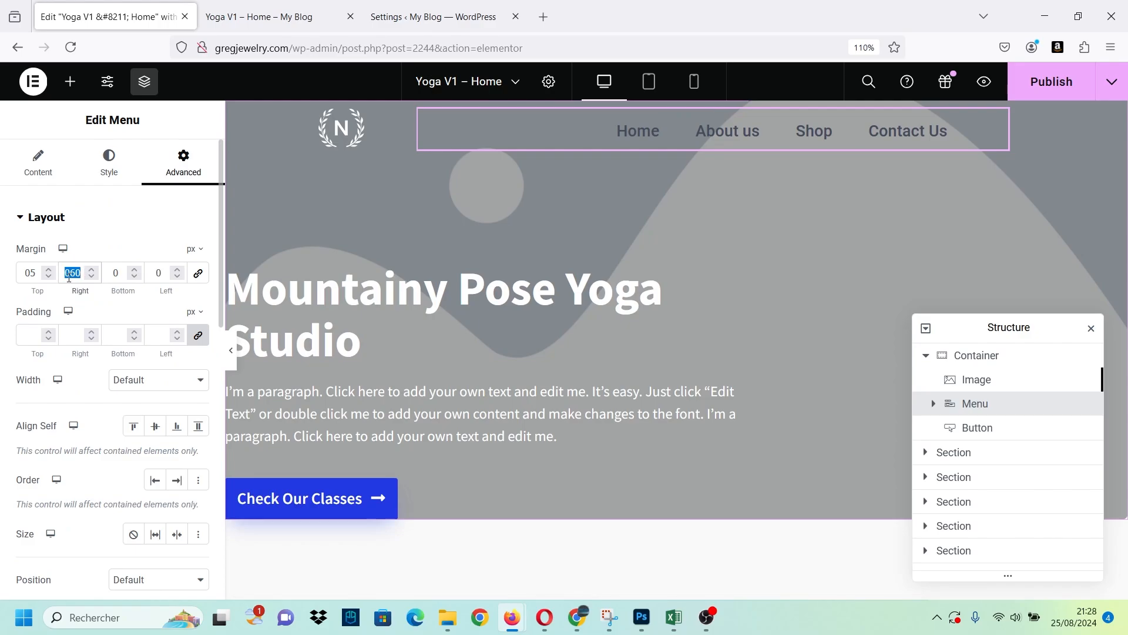
type("1")
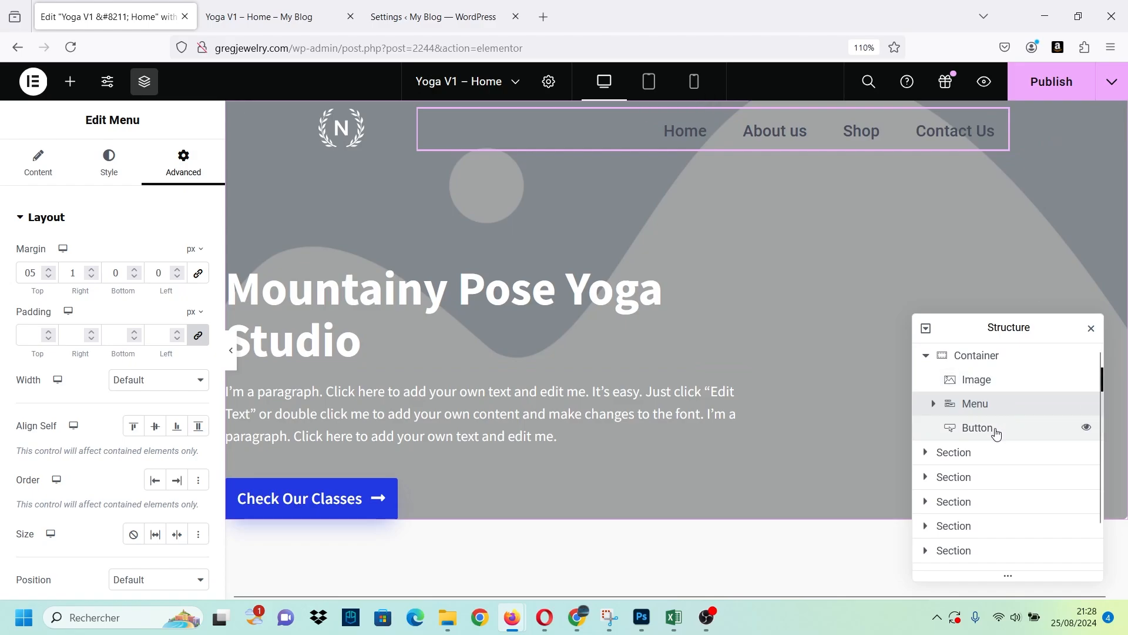
Set the header Button widget's Z-Index to 7.
left_click(995, 429)
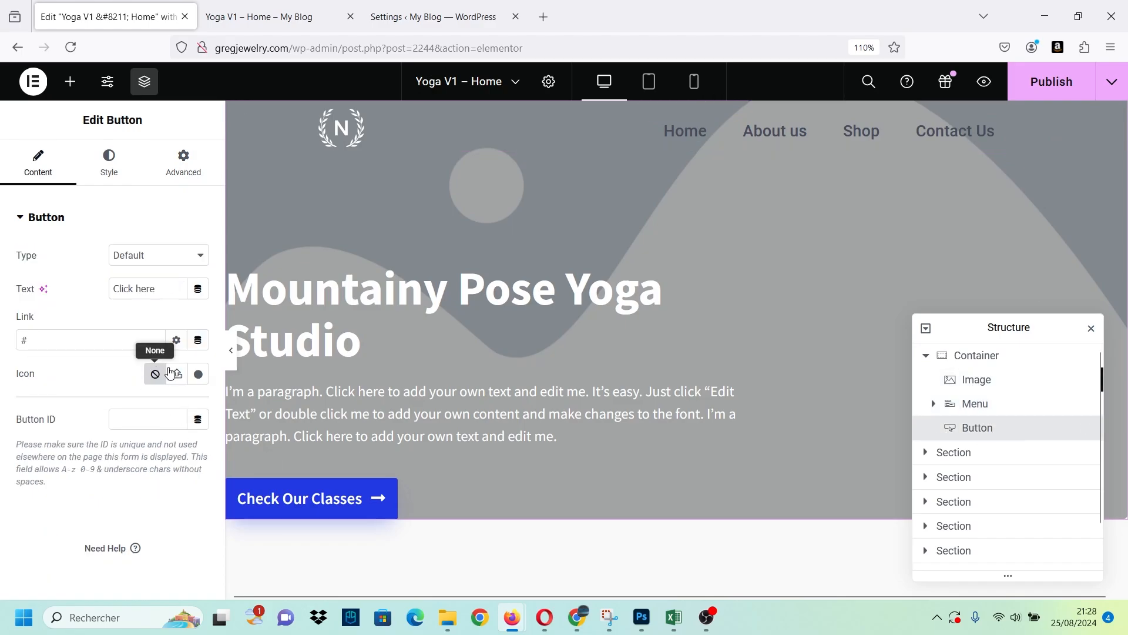
left_click(183, 162)
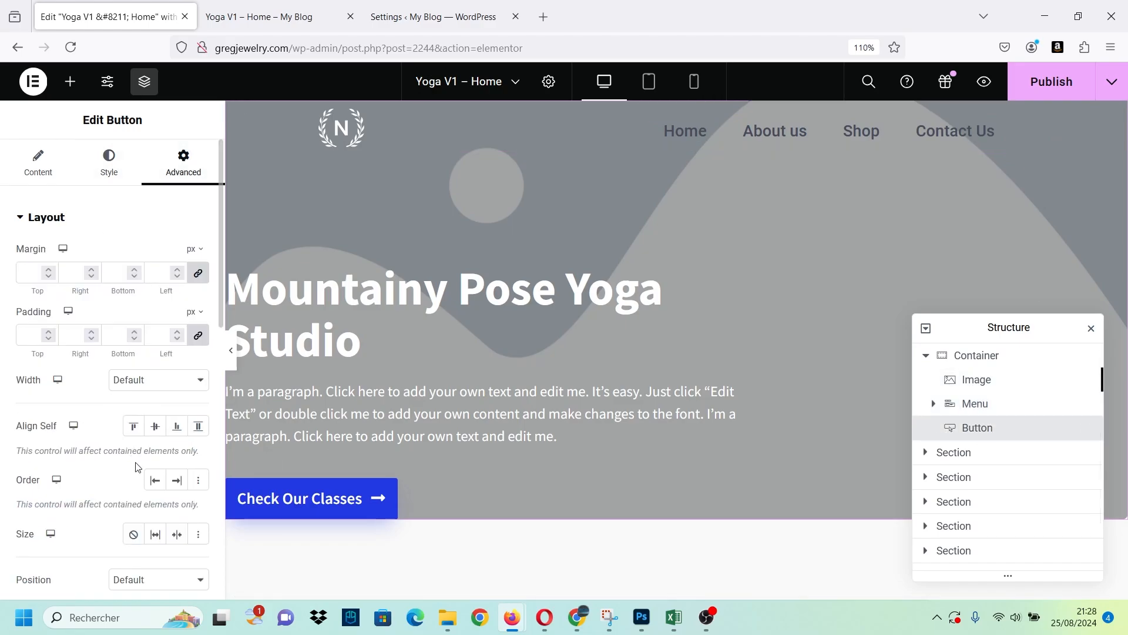
scroll(134, 467, "down", 4)
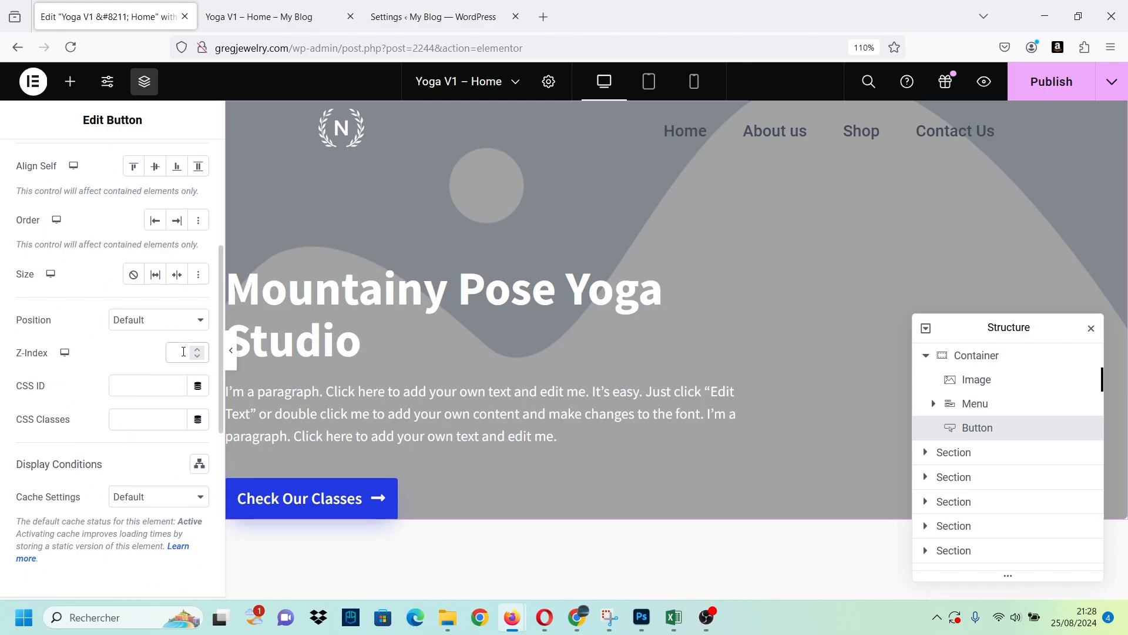
left_click(183, 352)
type("7")
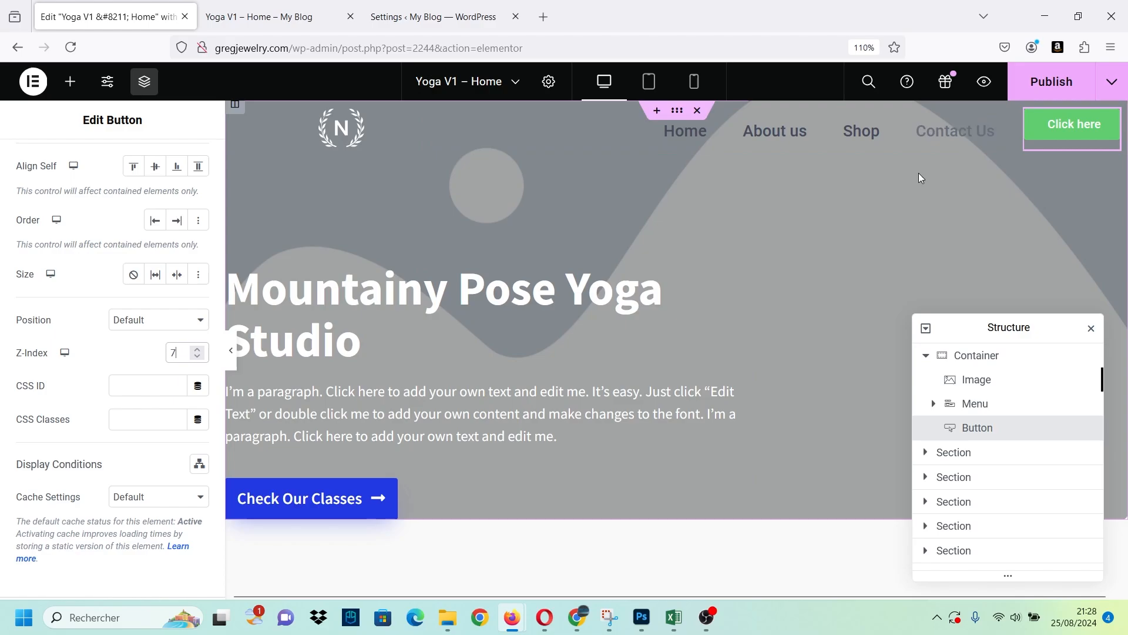
Copy the background color code #2238E2 from the hero's Check Our Classes button.
left_click(348, 501)
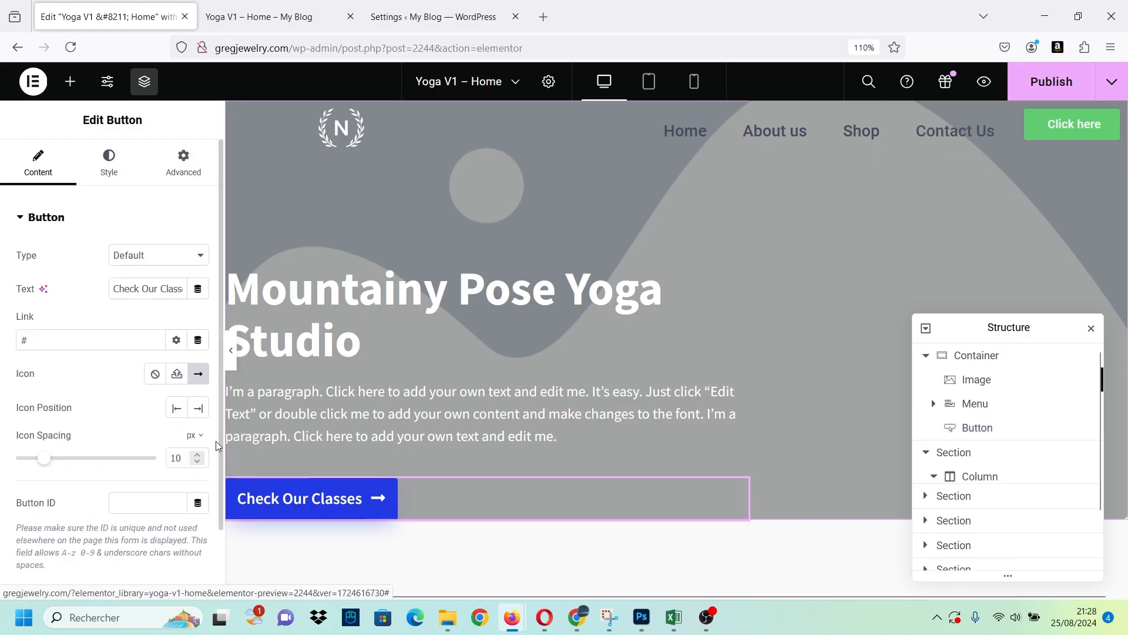
left_click(109, 156)
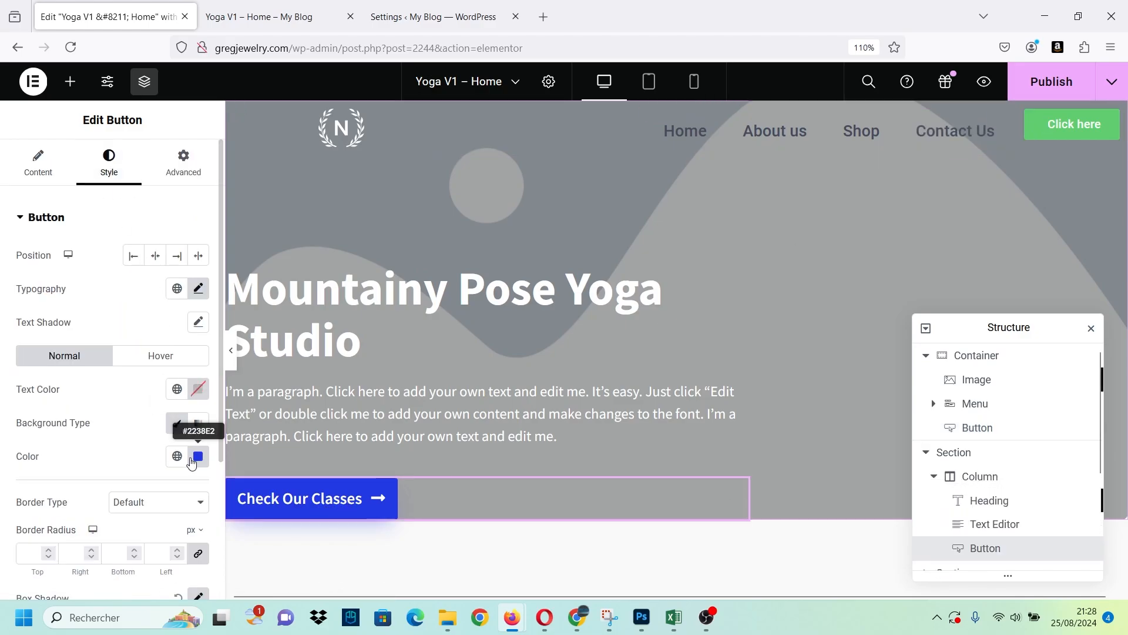
left_click(198, 456)
key("ctrl+c")
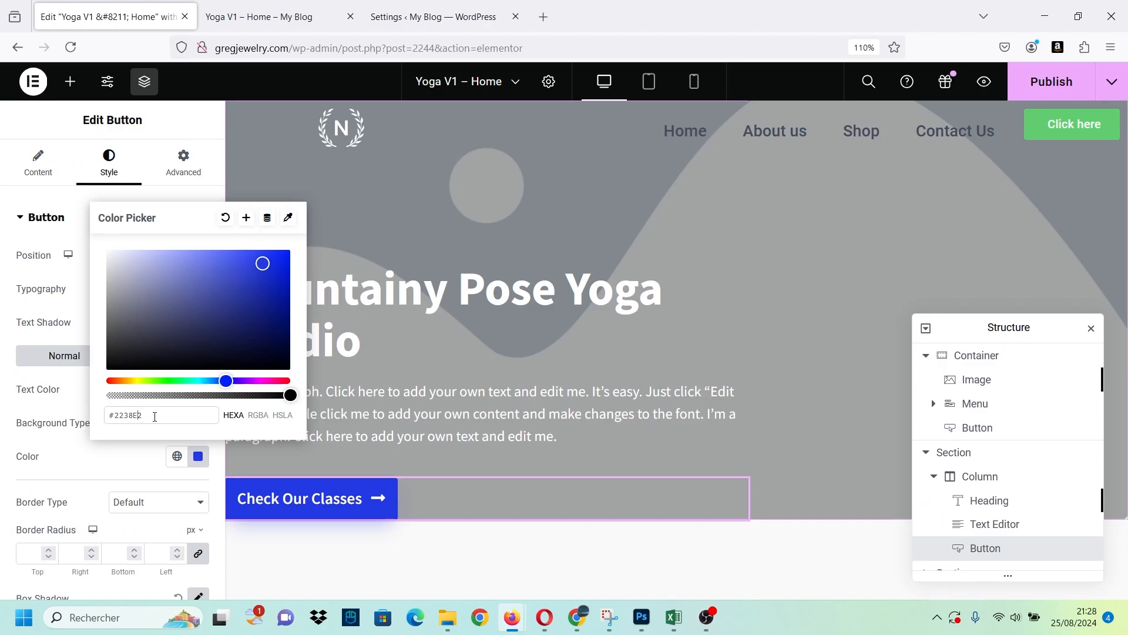
left_click(86, 413)
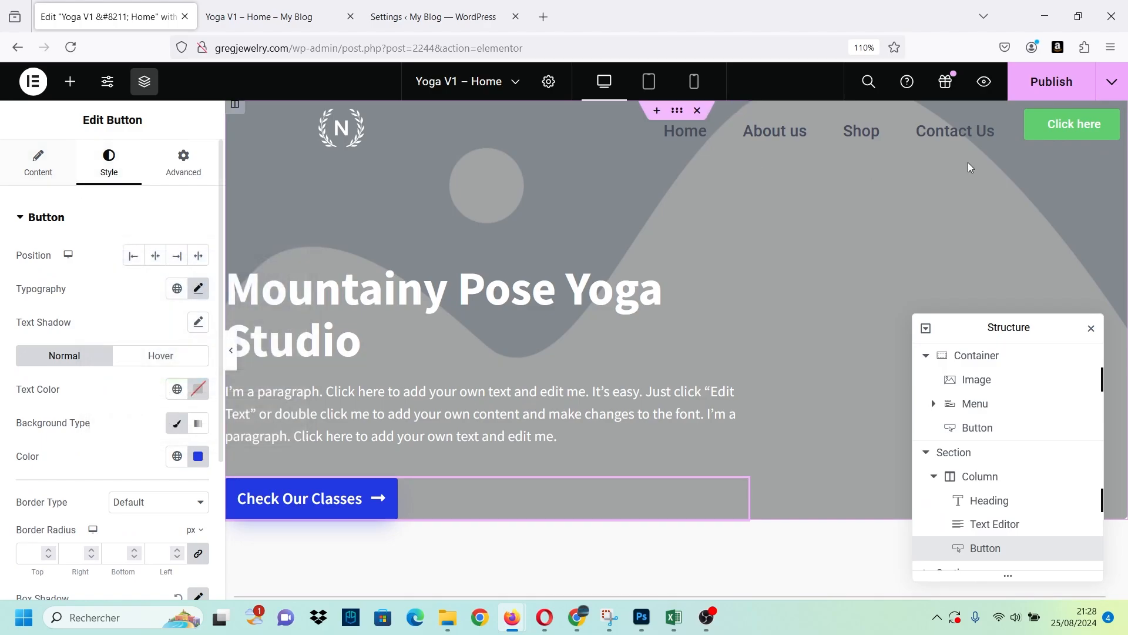
Apply the copied color #2238E2 as the header button's normal background in place of the global Accent color.
left_click(1054, 135)
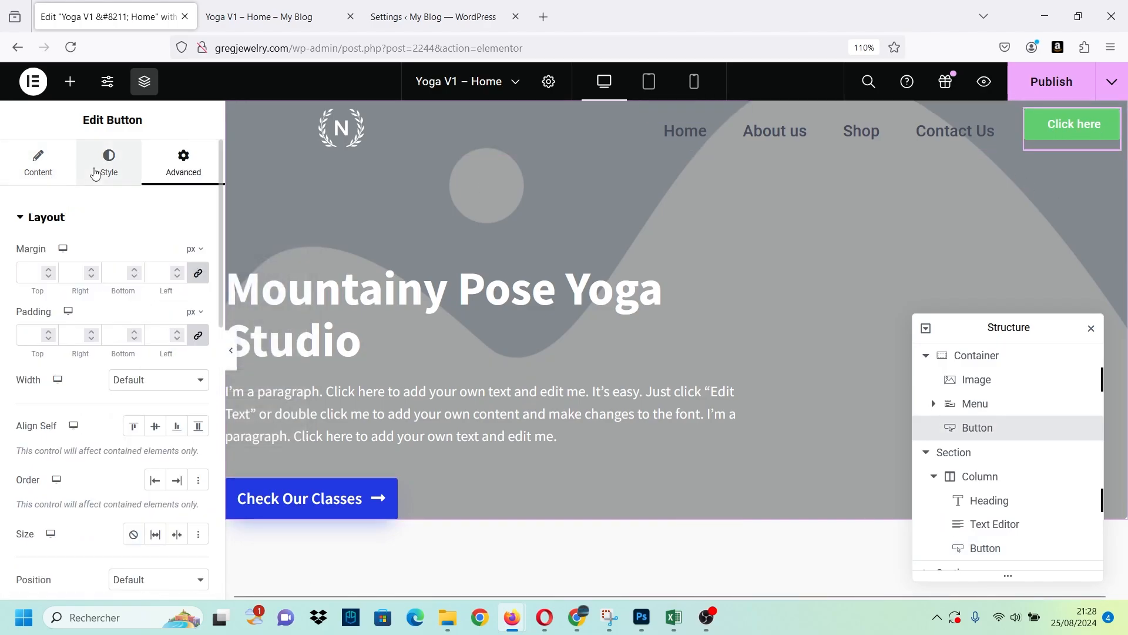
left_click(109, 160)
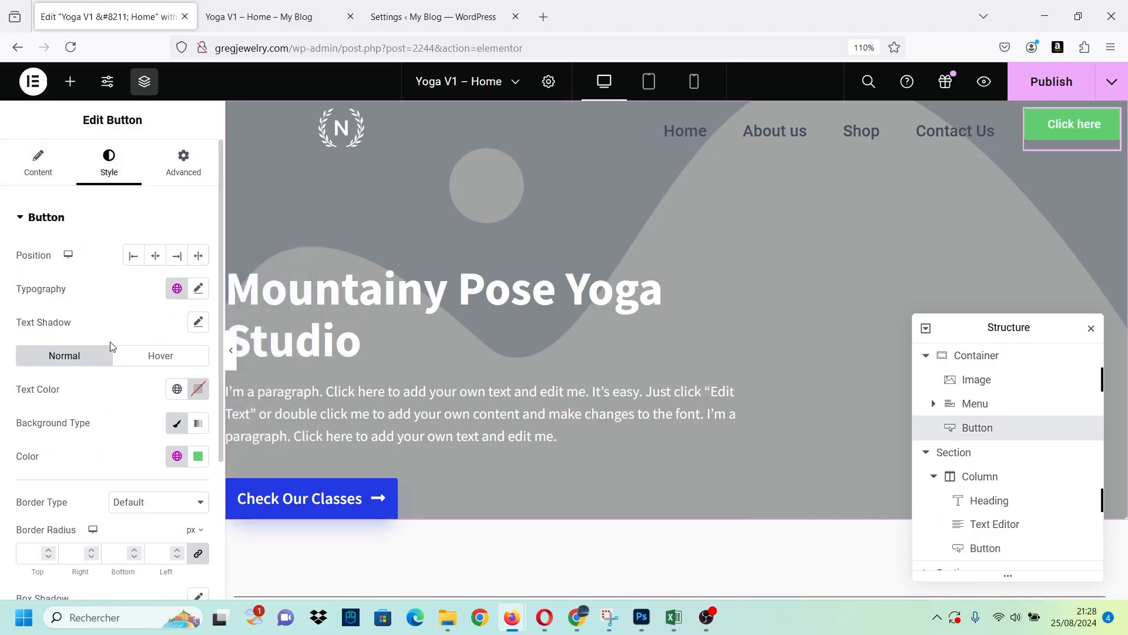
left_click(176, 460)
left_click(175, 460)
left_click(198, 459)
key("ctrl+v")
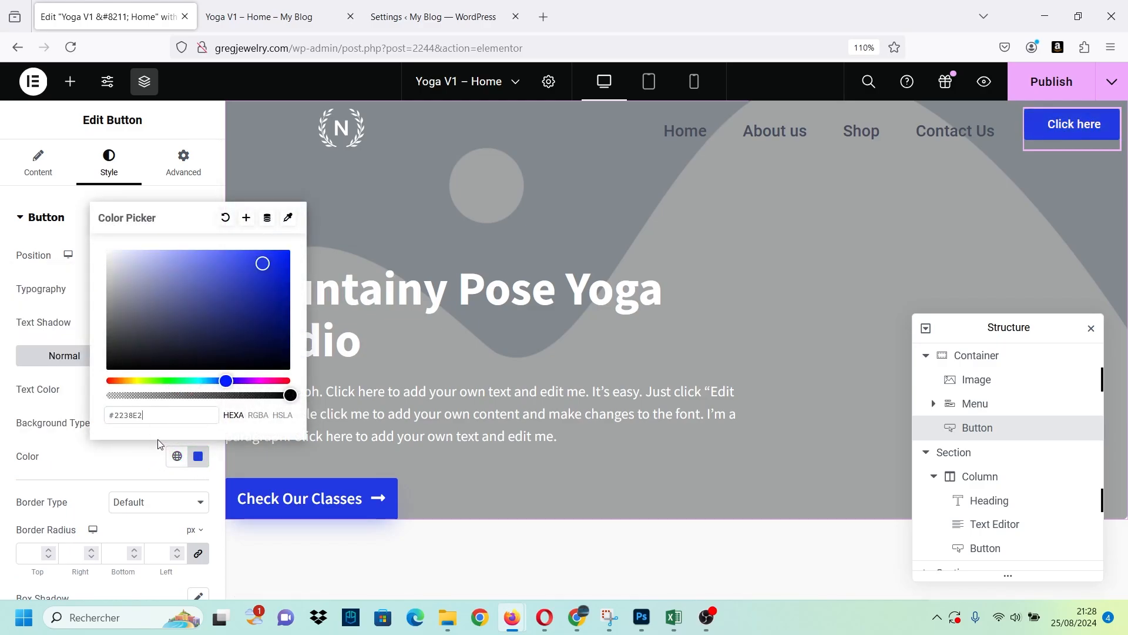
left_click(100, 448)
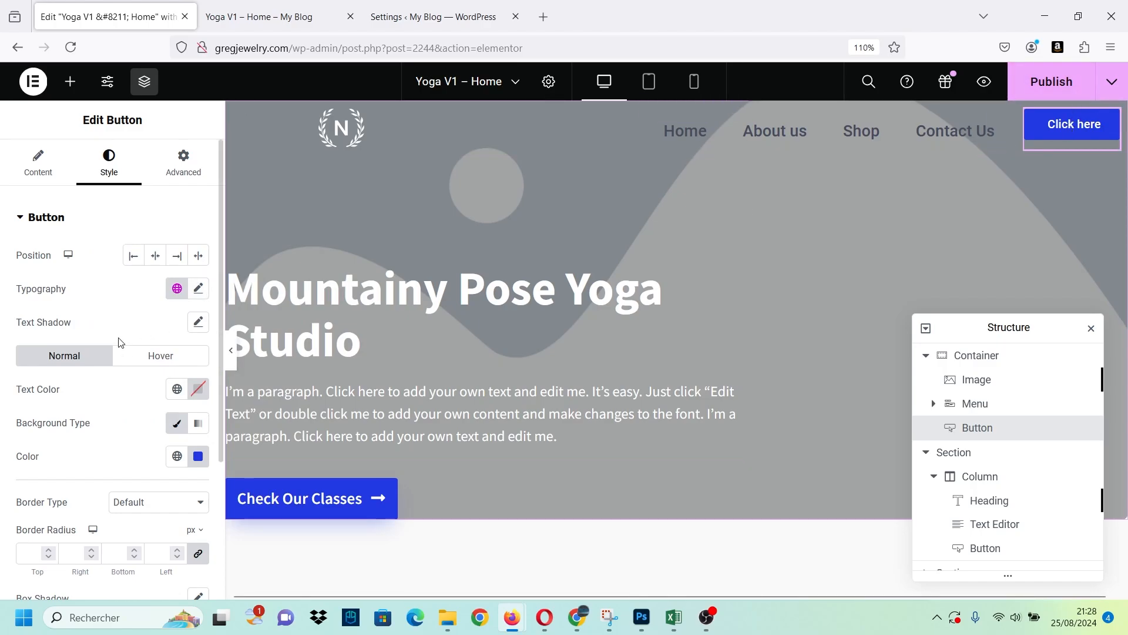
Give the header button a classic hover background in deep blue #1100CD, after trying other shades, and publish the page.
left_click(148, 359)
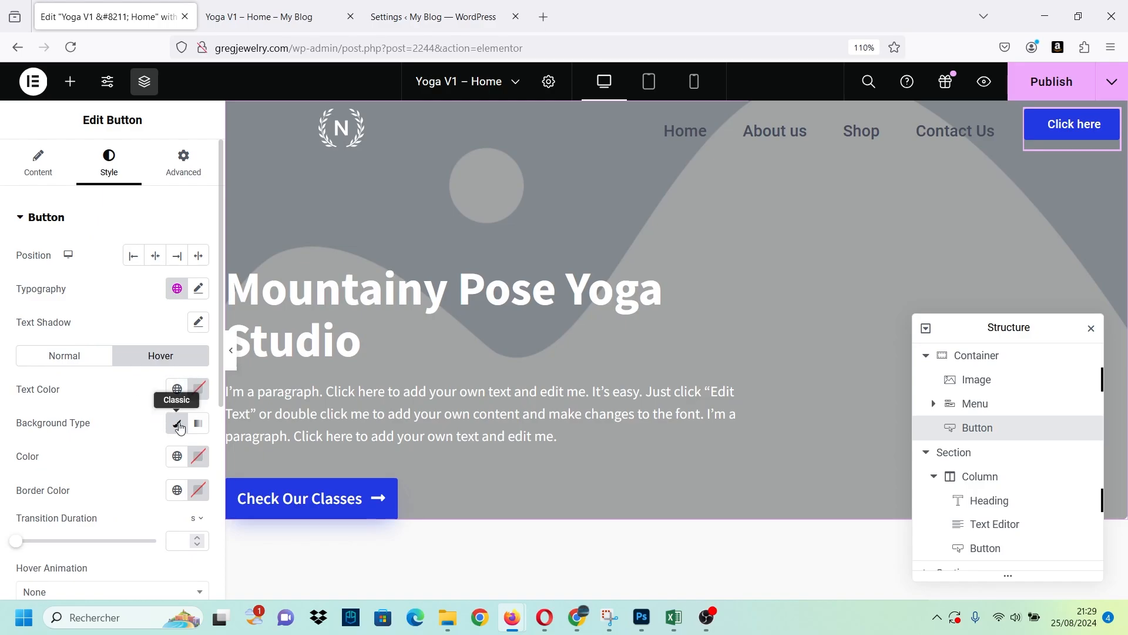
left_click(176, 423)
left_click(186, 427)
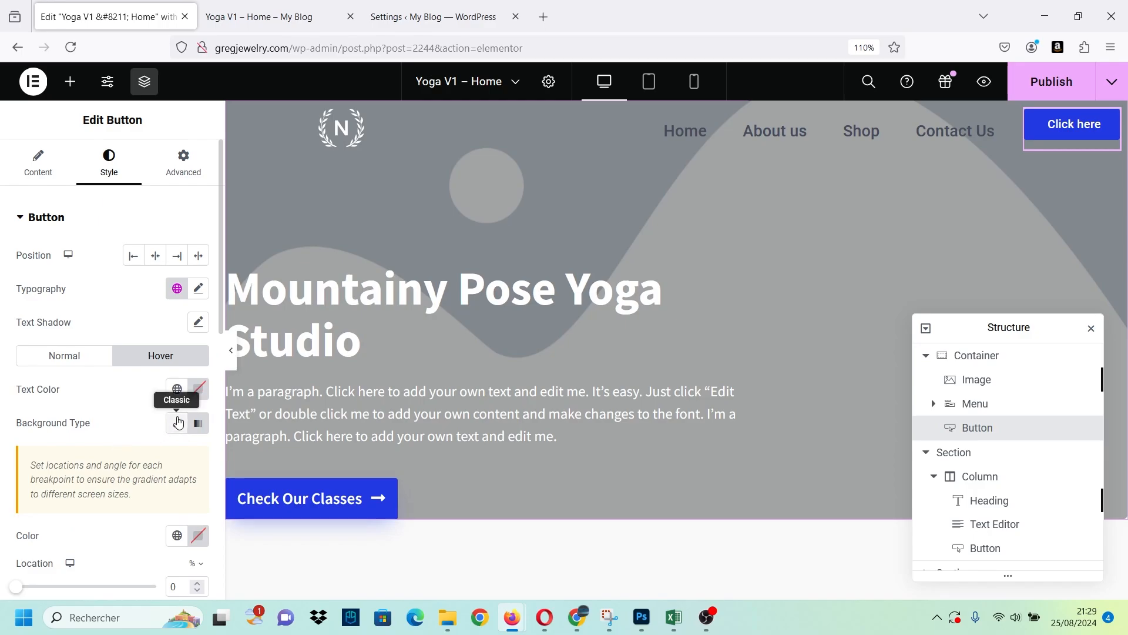
left_click(168, 427)
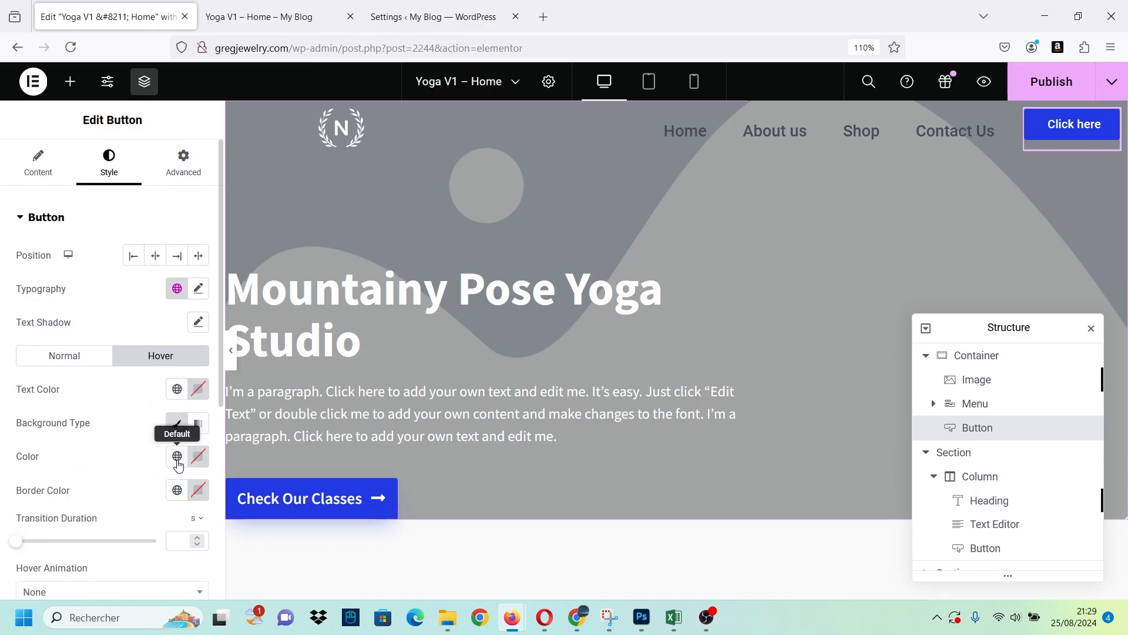
left_click(177, 456)
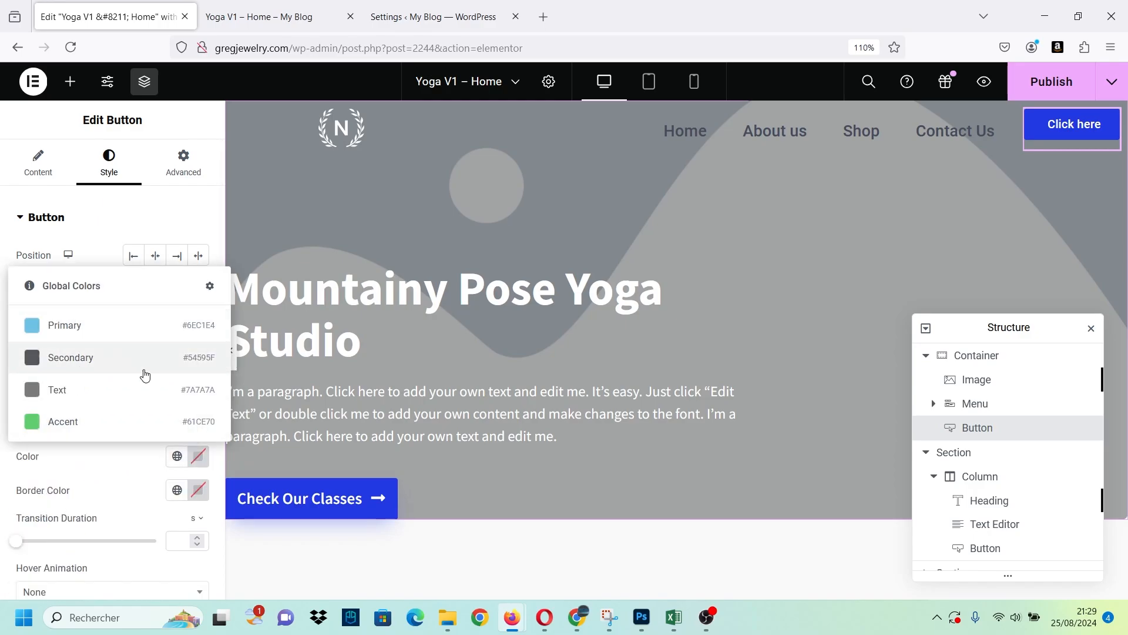
left_click(198, 458)
left_click(163, 263)
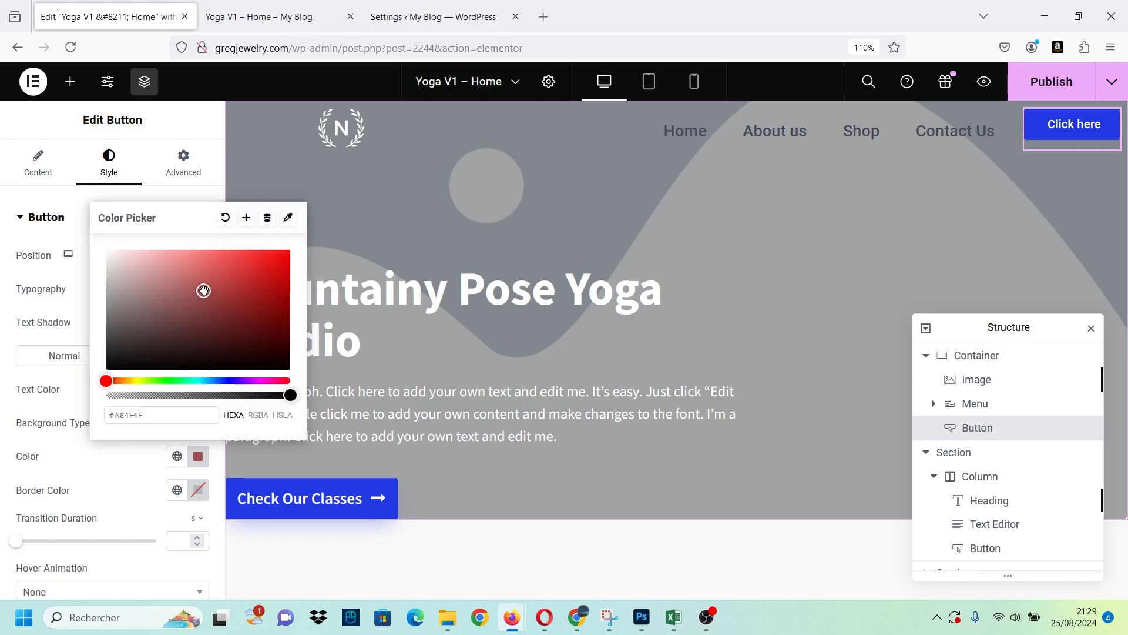
left_click_drag(184, 382, 233, 395)
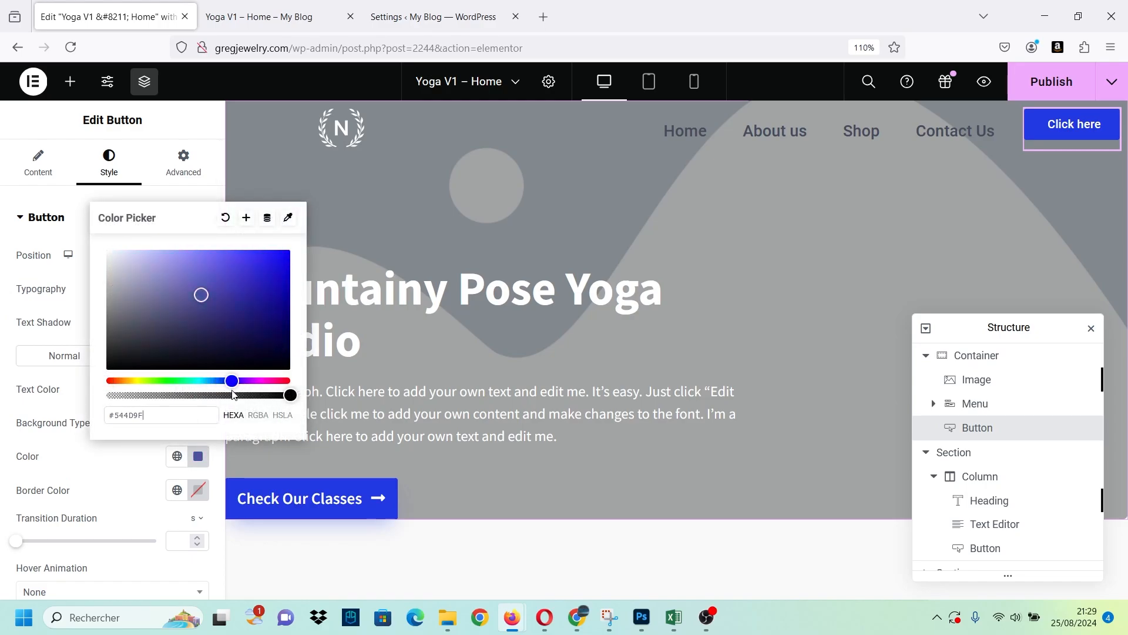
left_click_drag(165, 253, 101, 247)
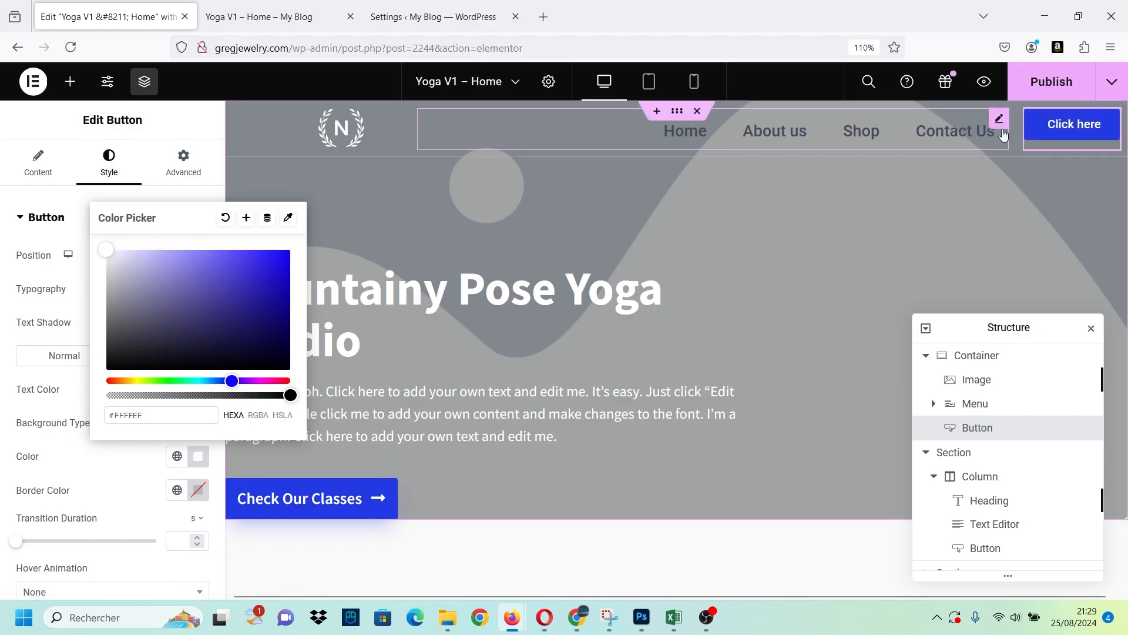
left_click(272, 277)
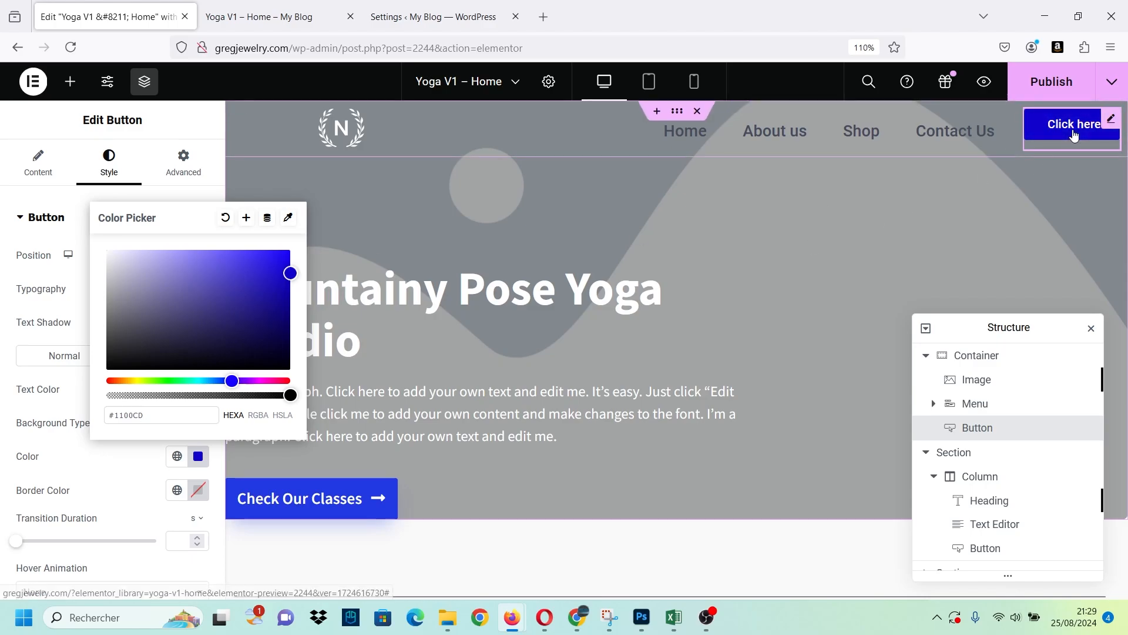
left_click(126, 455)
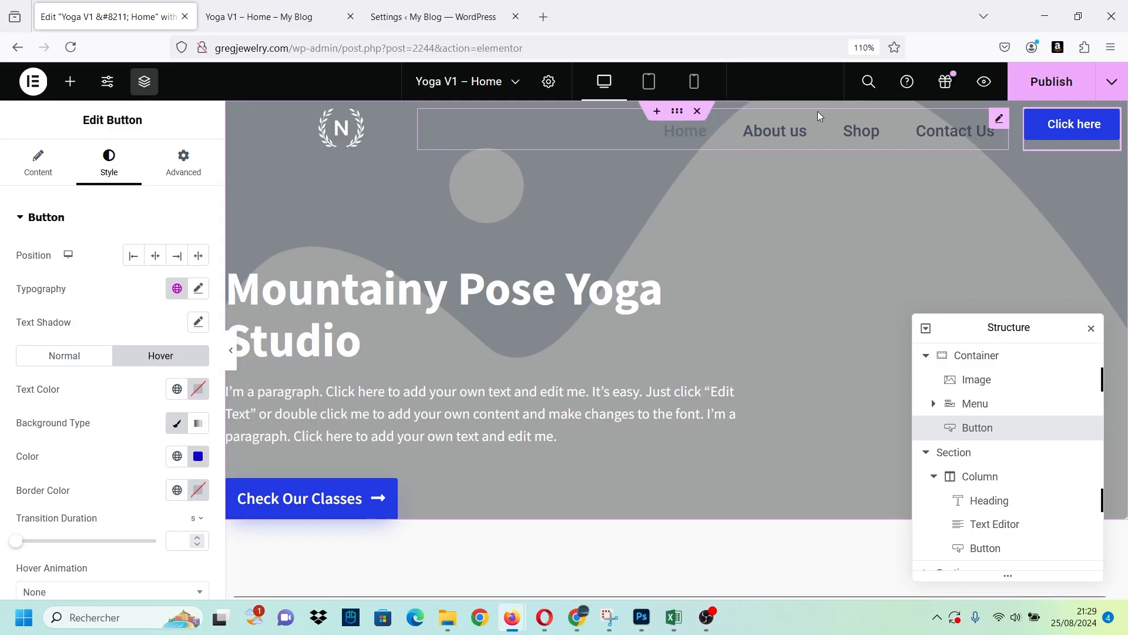
left_click(1052, 81)
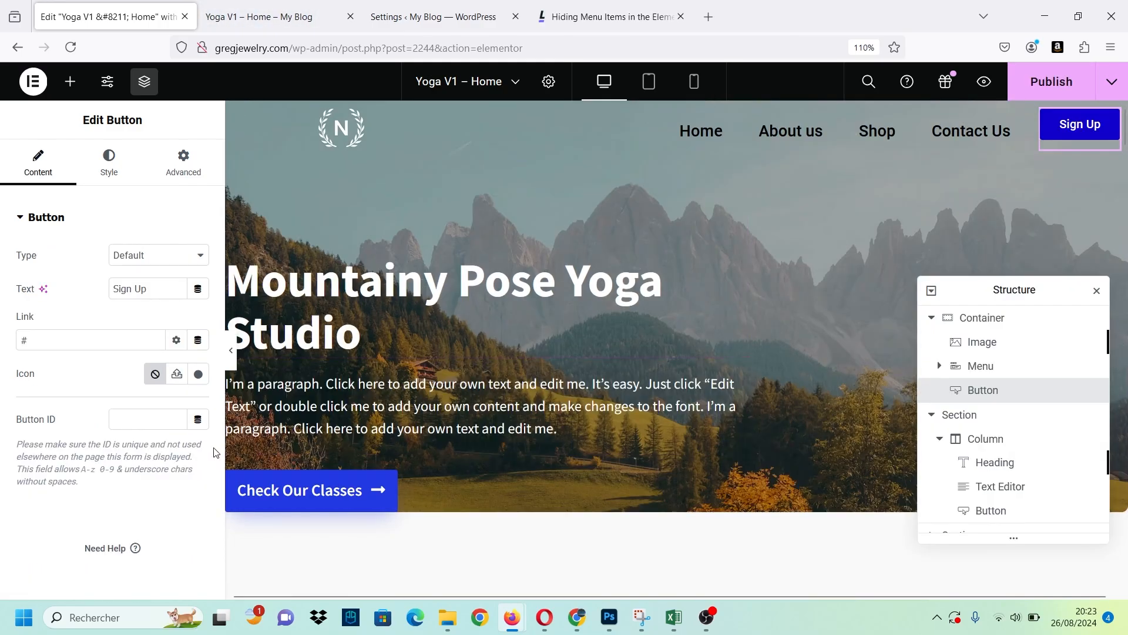
Set the header button's text to Sign Up.
left_click_drag(157, 292, 88, 288)
type("Sign Up")
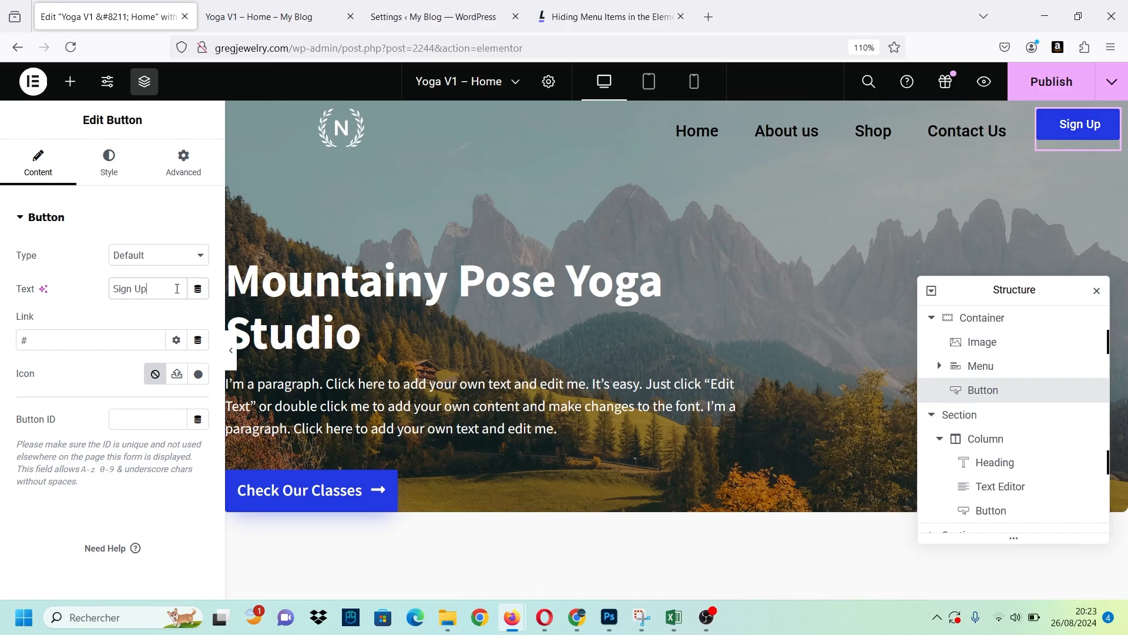
Rename the Menu widget's fourth item from Contact Us to Sign Up.
left_click(964, 132)
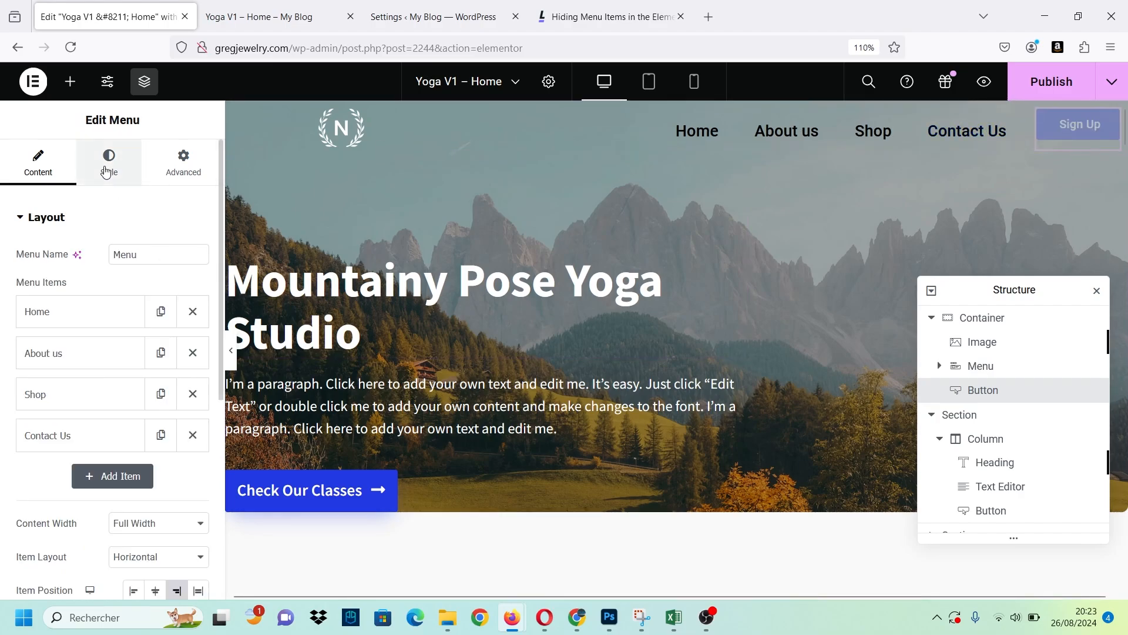
left_click(63, 435)
scroll(74, 411, "down", 3)
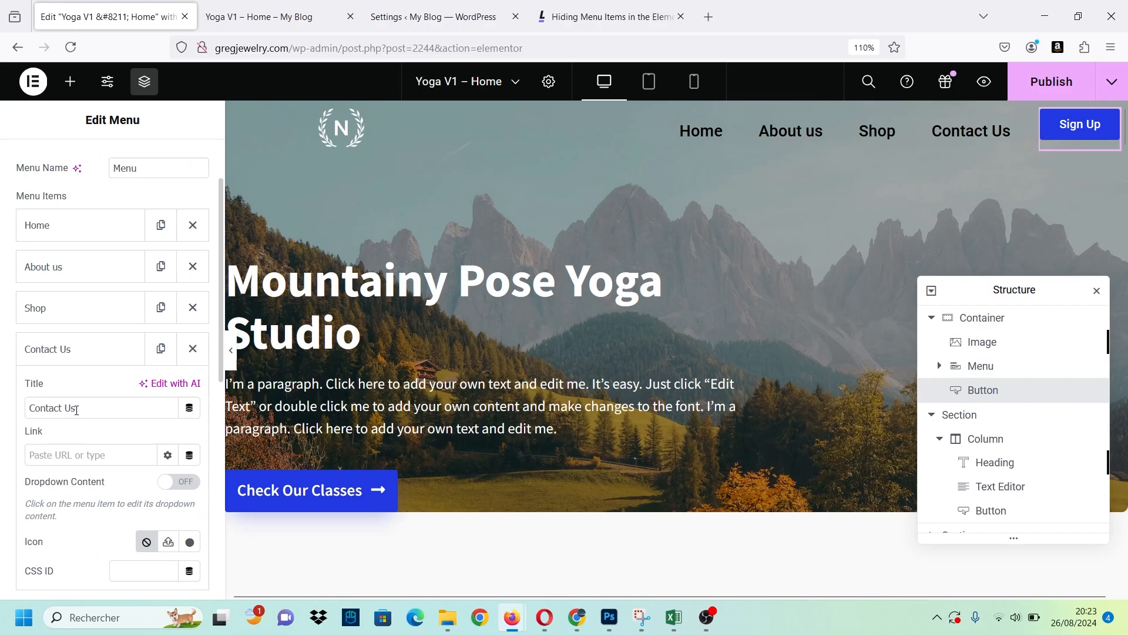
scroll(80, 394, "down", 5)
scroll(100, 260, "up", 3)
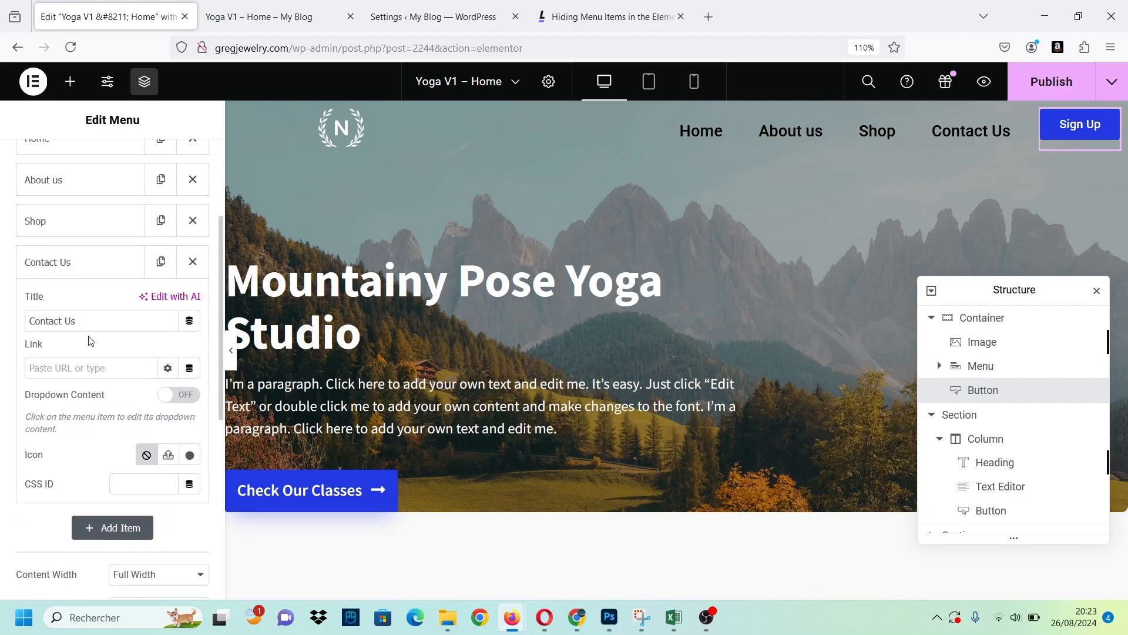
left_click_drag(77, 321, 2, 304)
type("Sign Ups")
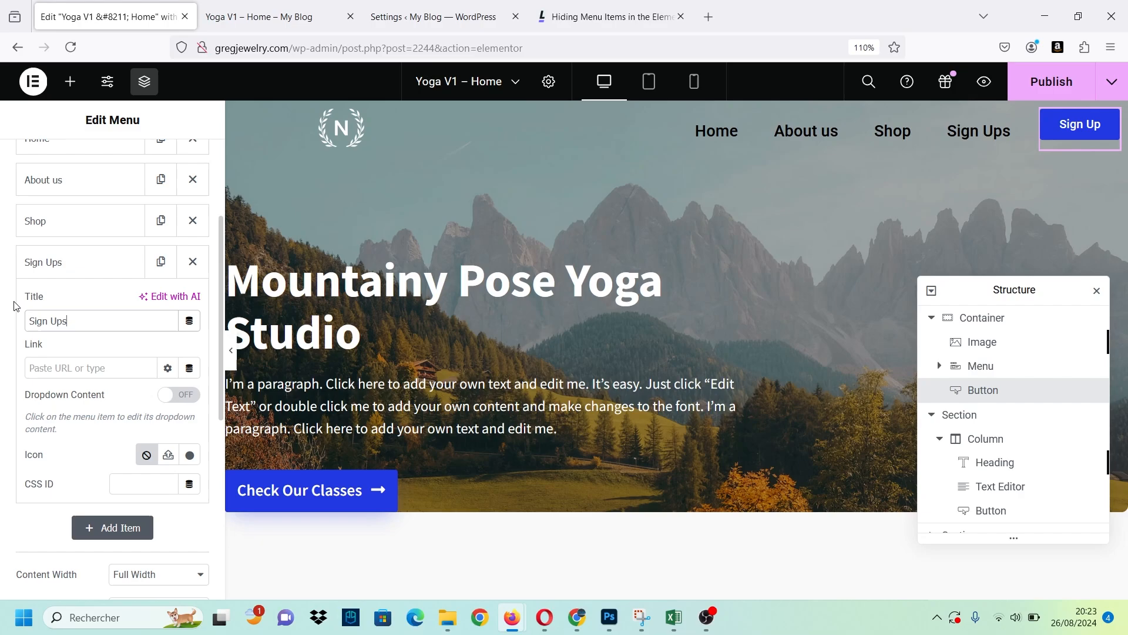
key("BackSpace")
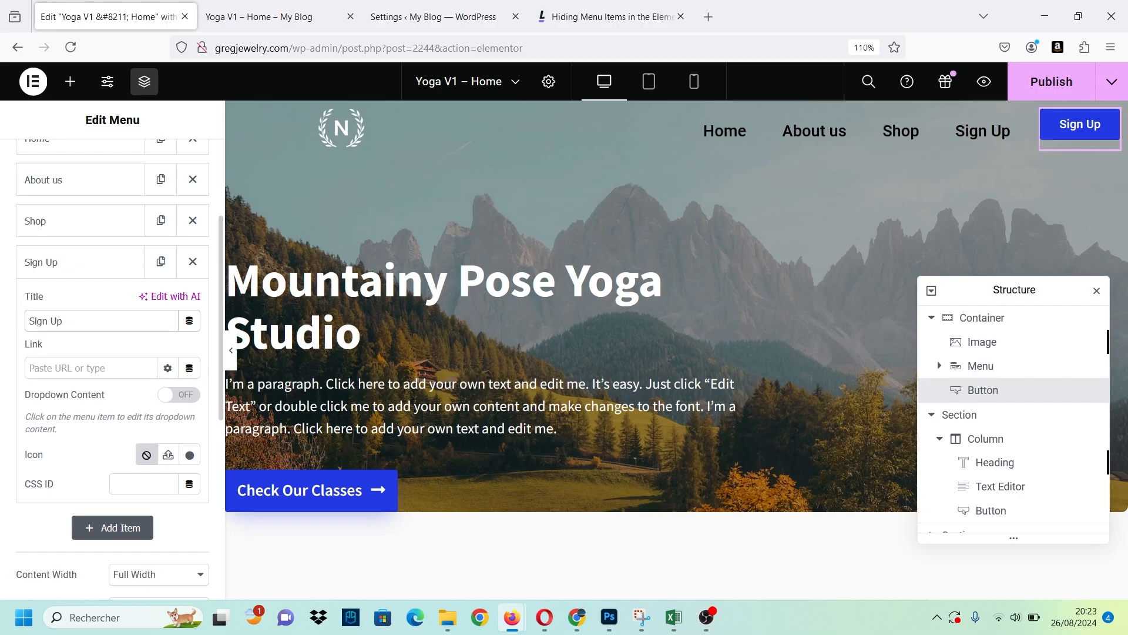
Compare the article's two CSS snippets for hiding menu items and copy the #signup one meant for Elementor's own Menu widget.
left_click(128, 483)
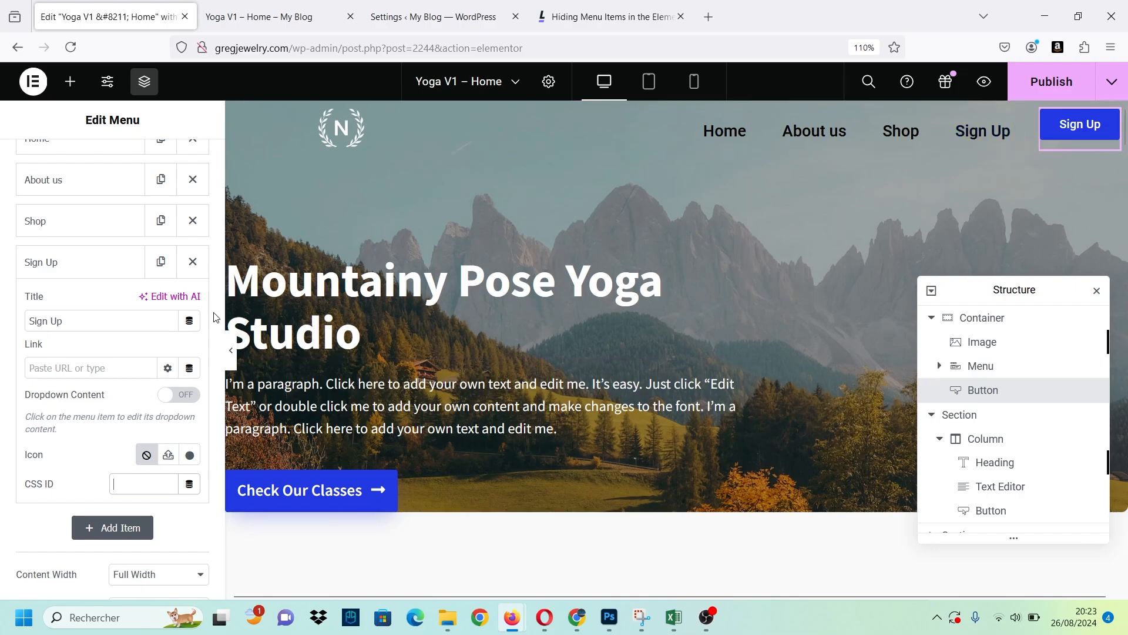
scroll(436, 299, "up", 6)
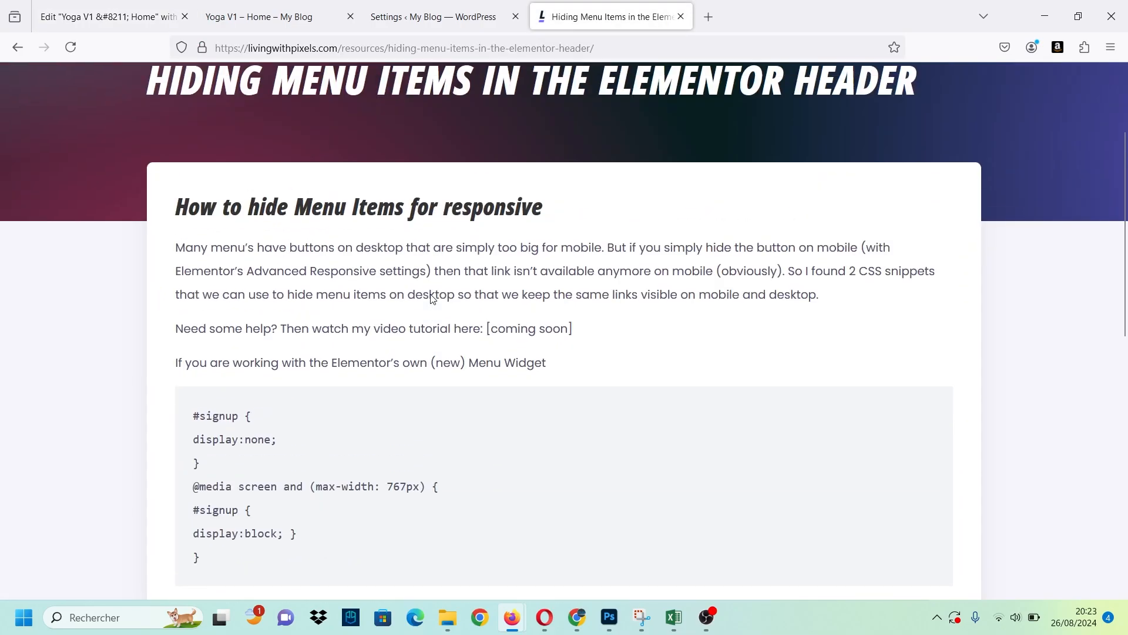
scroll(255, 290, "down", 6)
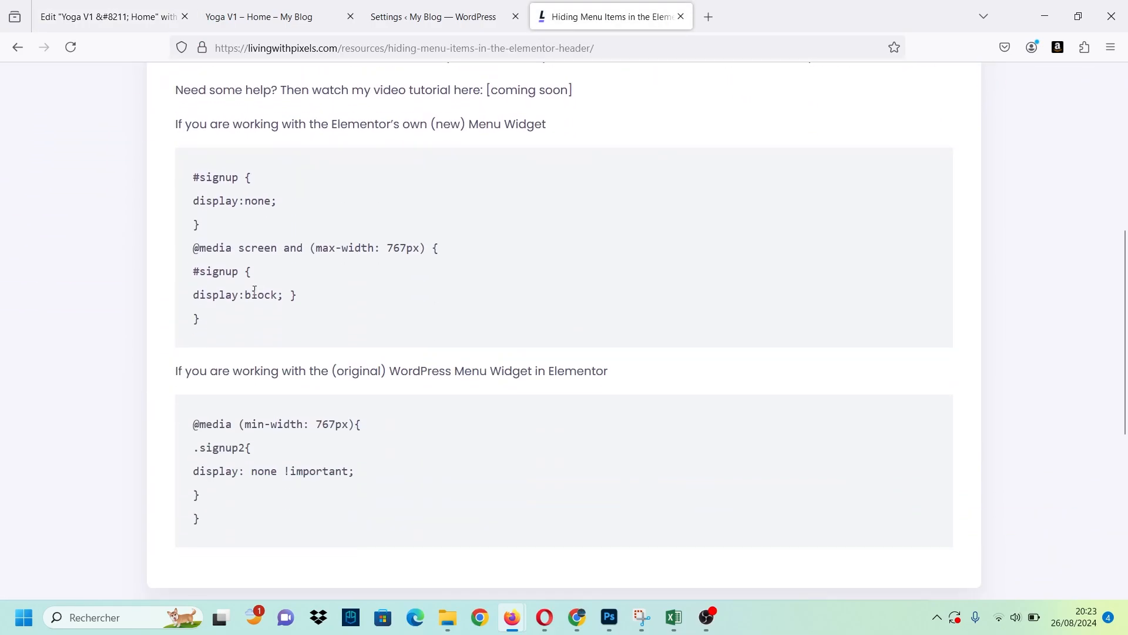
scroll(254, 195, "up", 5)
scroll(232, 277, "down", 4)
left_click_drag(200, 254, 255, 394)
left_click(255, 394)
scroll(251, 413, "down", 1)
left_click_drag(191, 421, 239, 539)
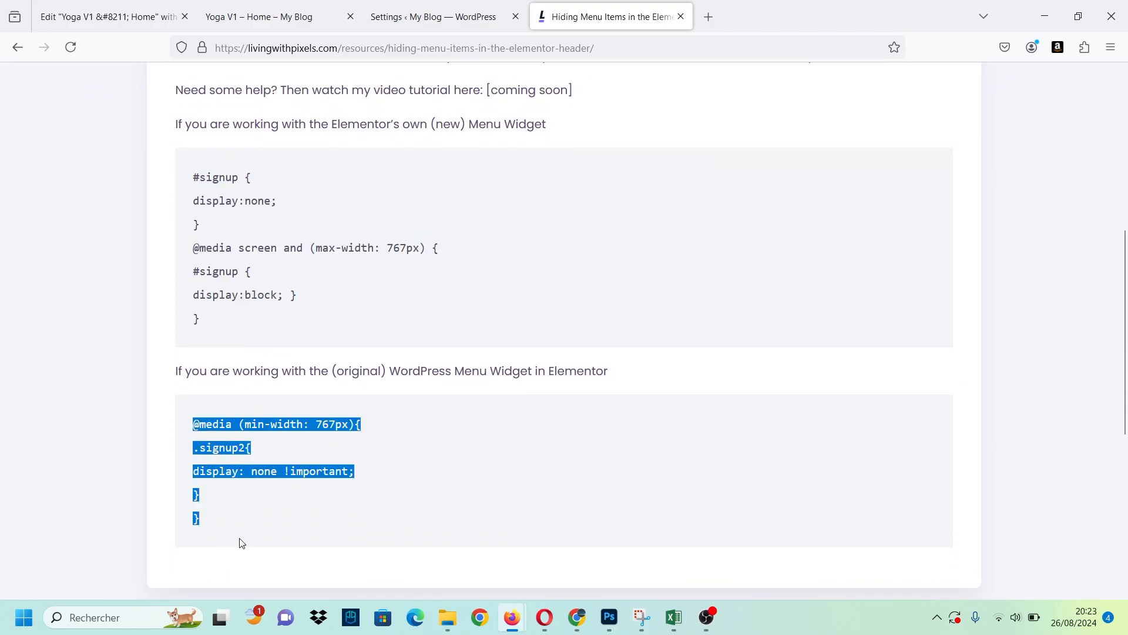
left_click(239, 539)
left_click_drag(615, 372, 329, 370)
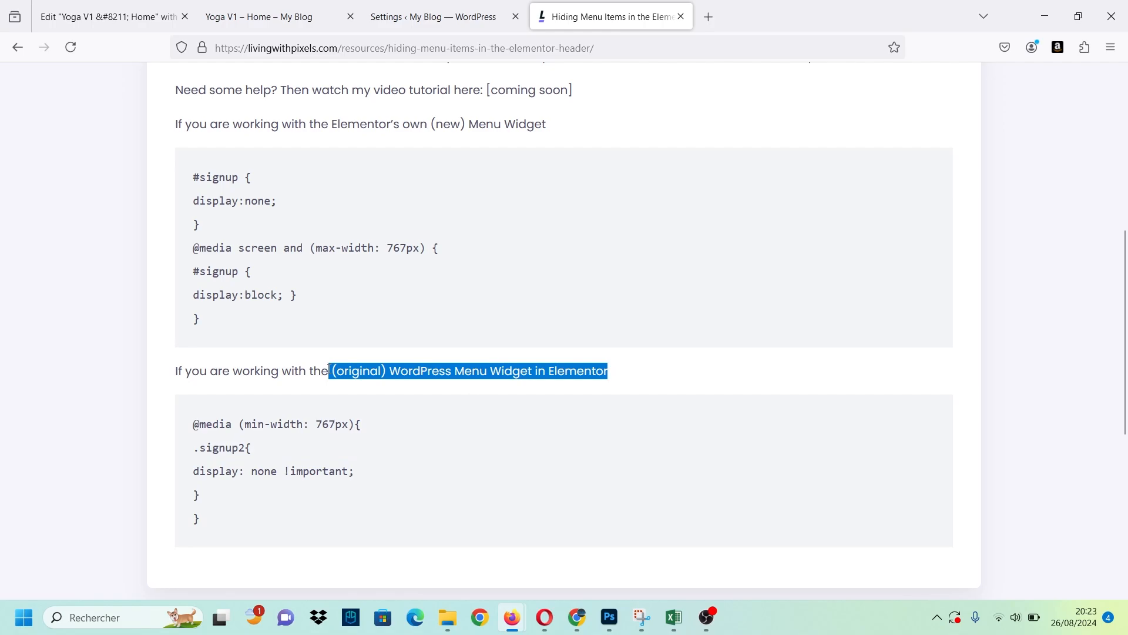
left_click_drag(309, 123, 550, 127)
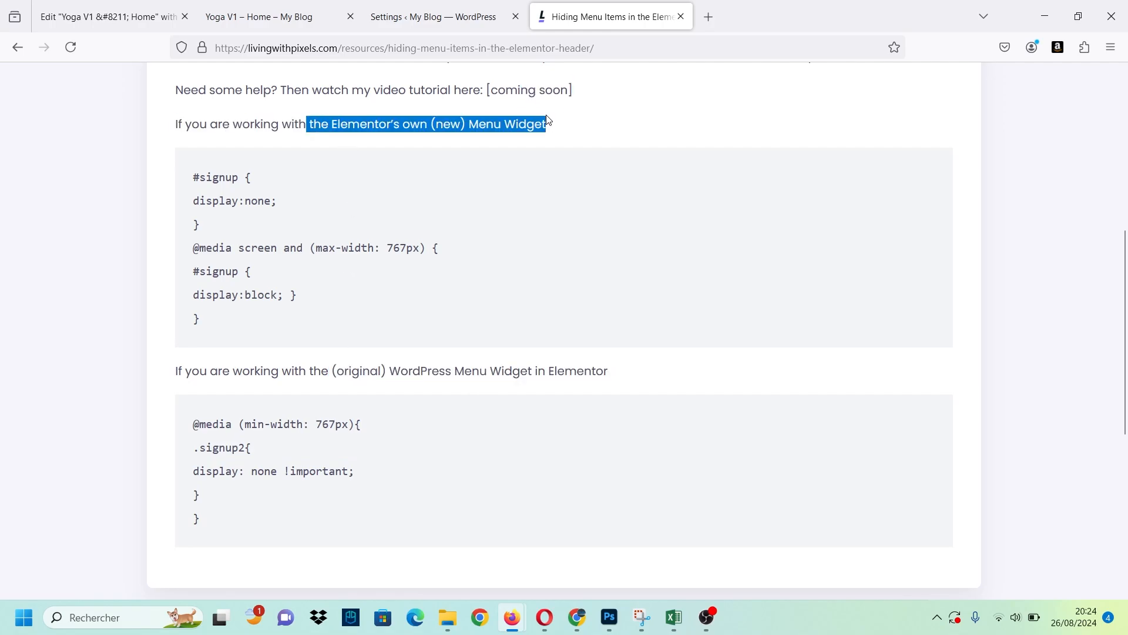
left_click(552, 131)
left_click_drag(317, 329, 184, 187)
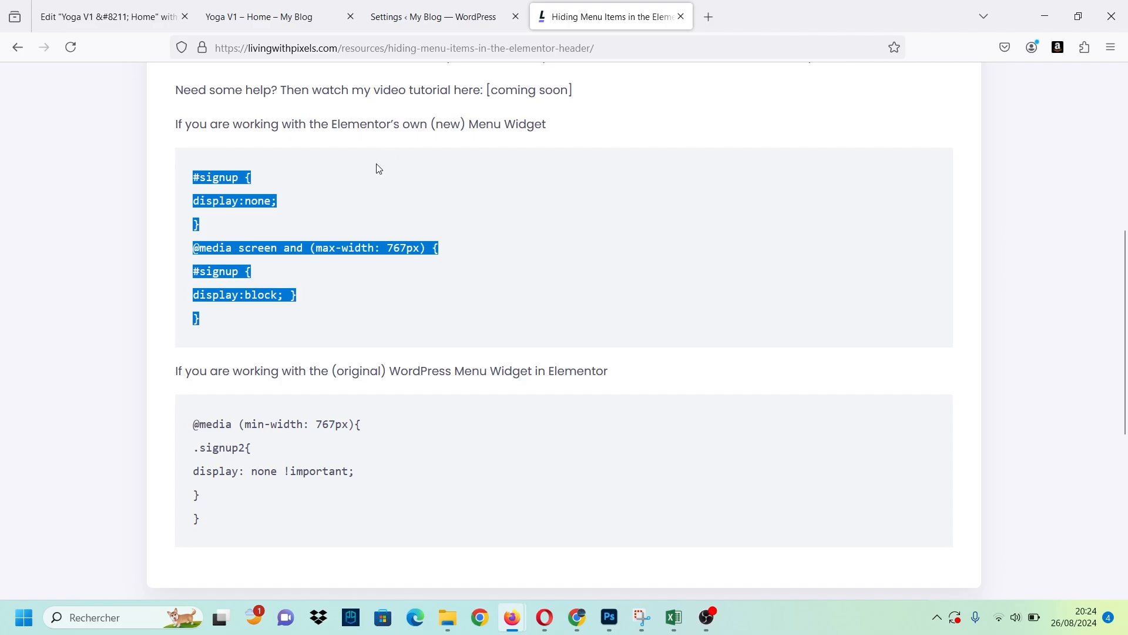
Enter Sign Up as the CSS ID of the Sign Up menu item in the Elementor editor.
left_click(106, 17)
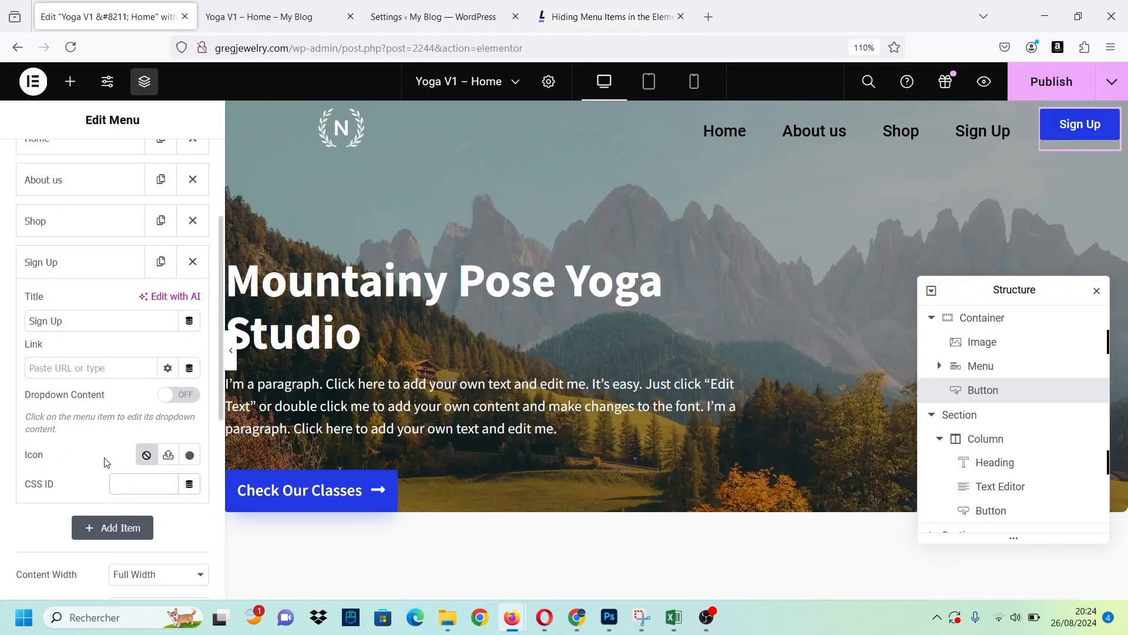
left_click(127, 487)
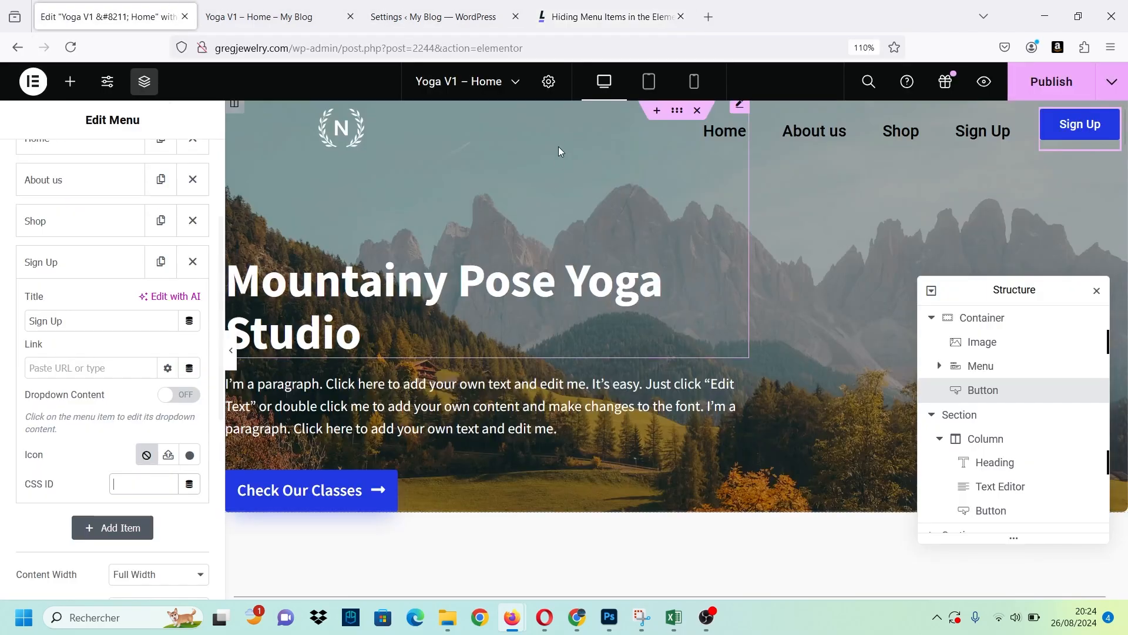
key("Caps_Lock")
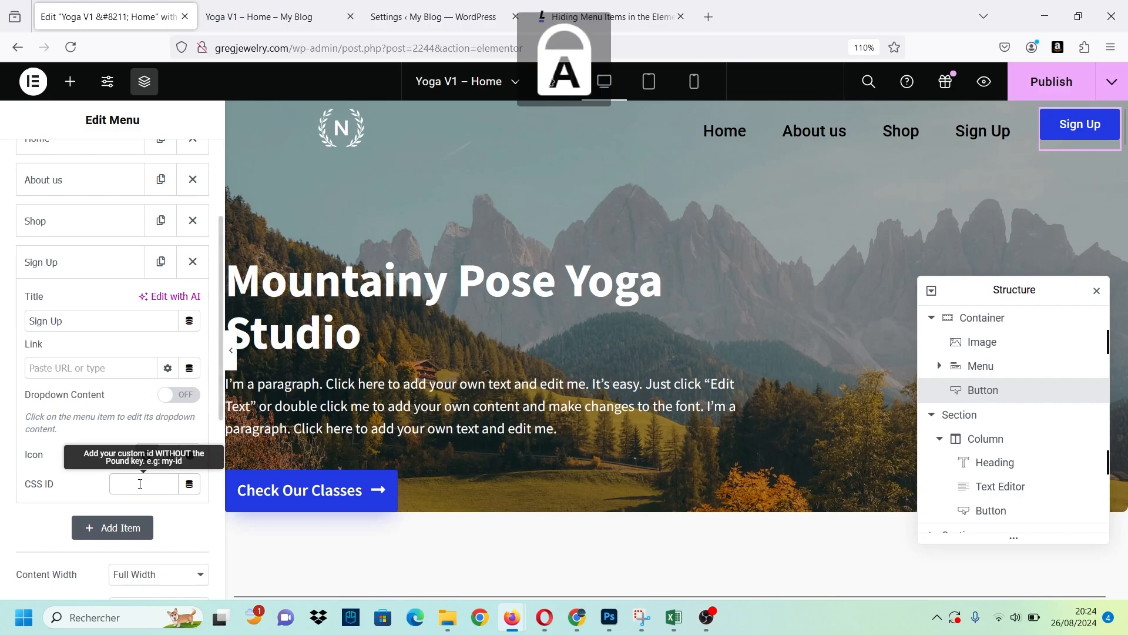
key("Caps_Lock")
type("Sign")
key("Caps_Lock")
type("U")
key("Caps_Lock")
type("p")
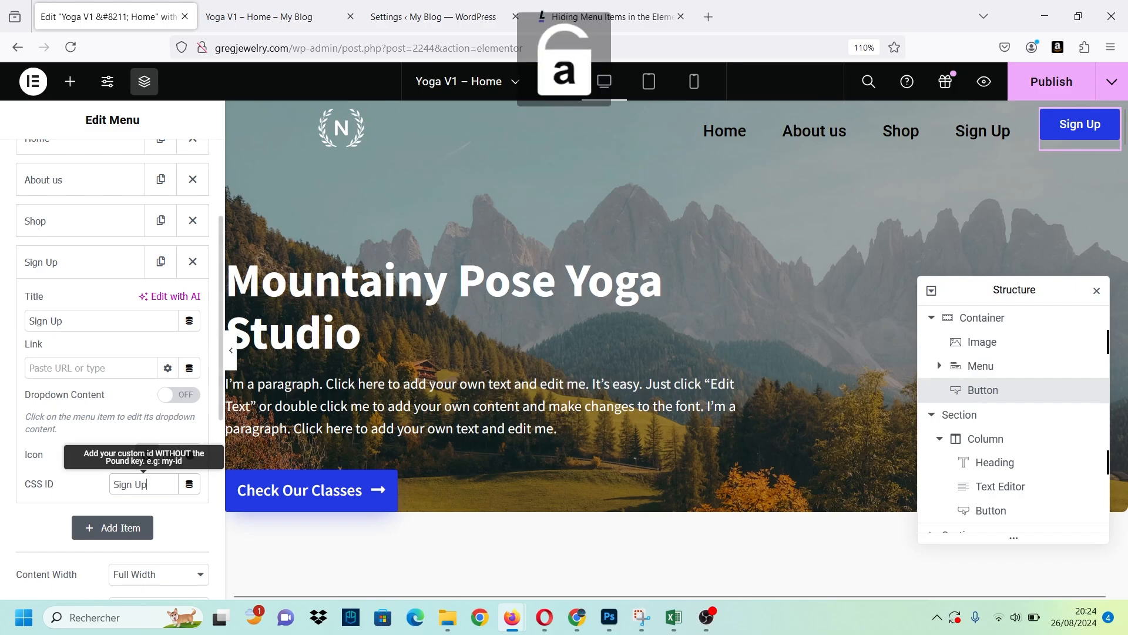
Check the ID used in the article's snippet and change the menu item's CSS ID to Signup.
left_click(566, 7)
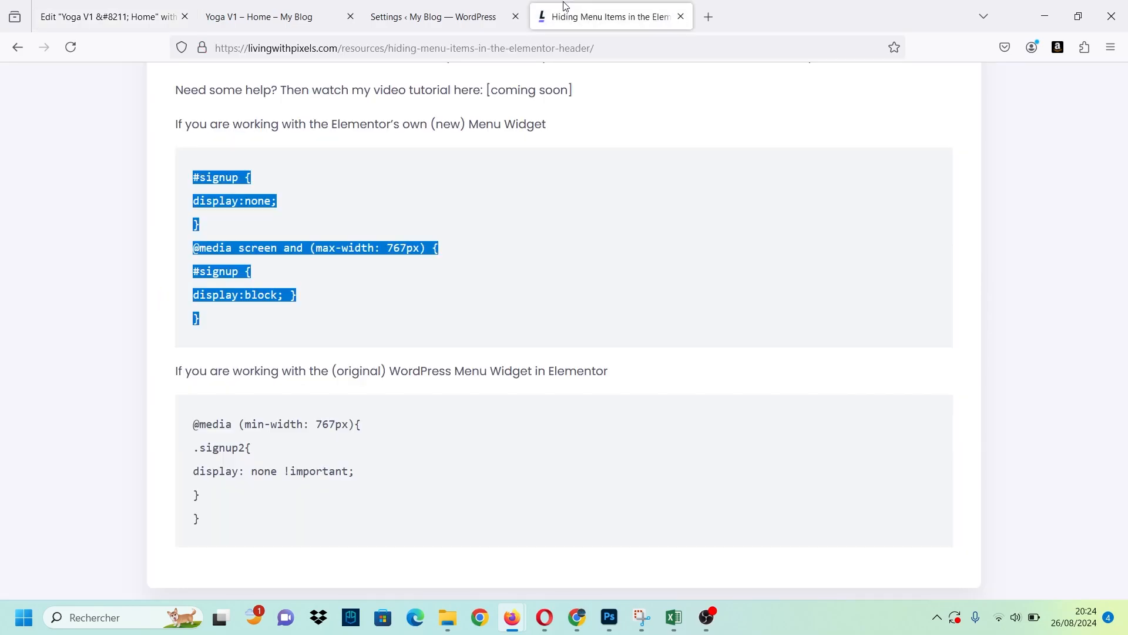
left_click(151, 25)
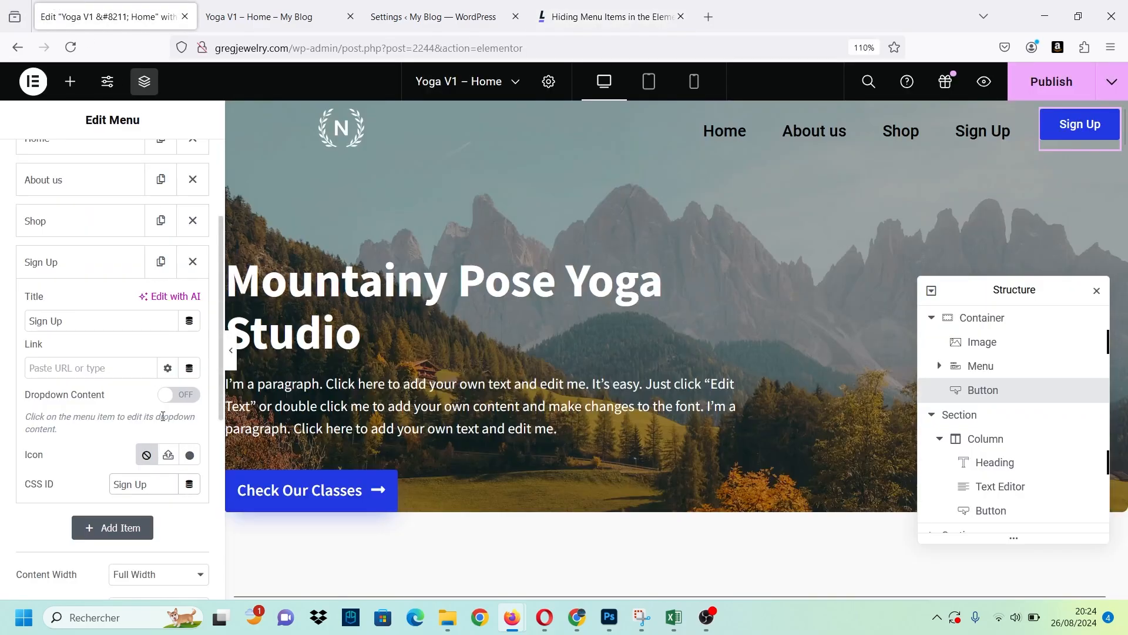
key("Caps_Lock")
key("BackSpace")
key("BackSpace")
key("BackSpace")
type("U")
key("Caps_Lock")
key("BackSpace")
type("up")
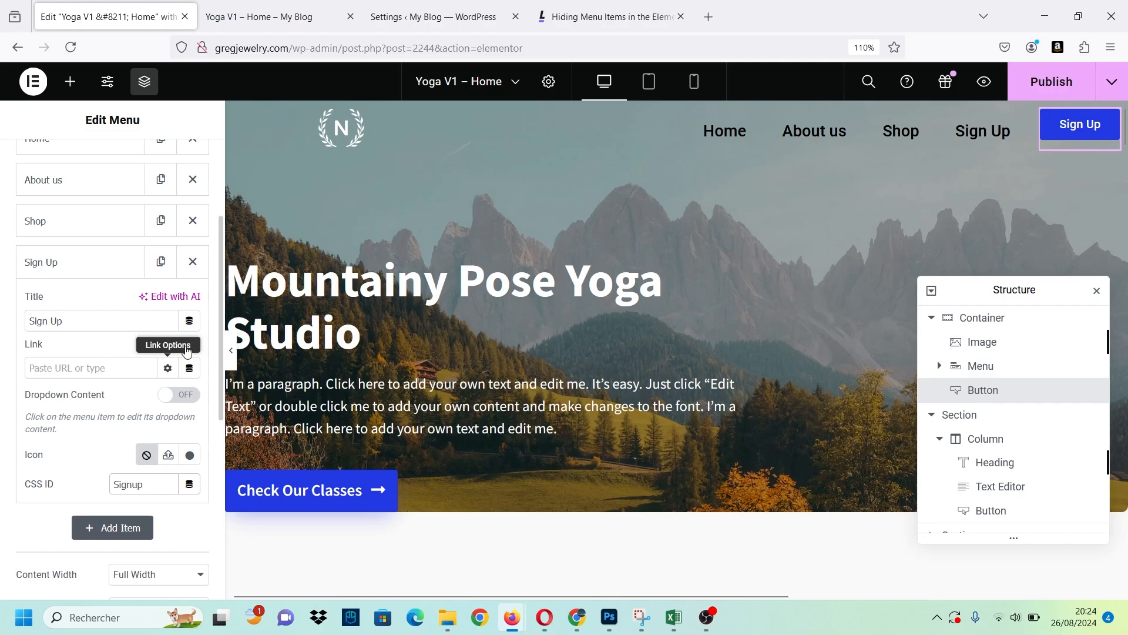
Compare the signup selector in the article's snippet with the CSS ID of the Sign Up menu item.
left_click(545, 20)
left_click(292, 351)
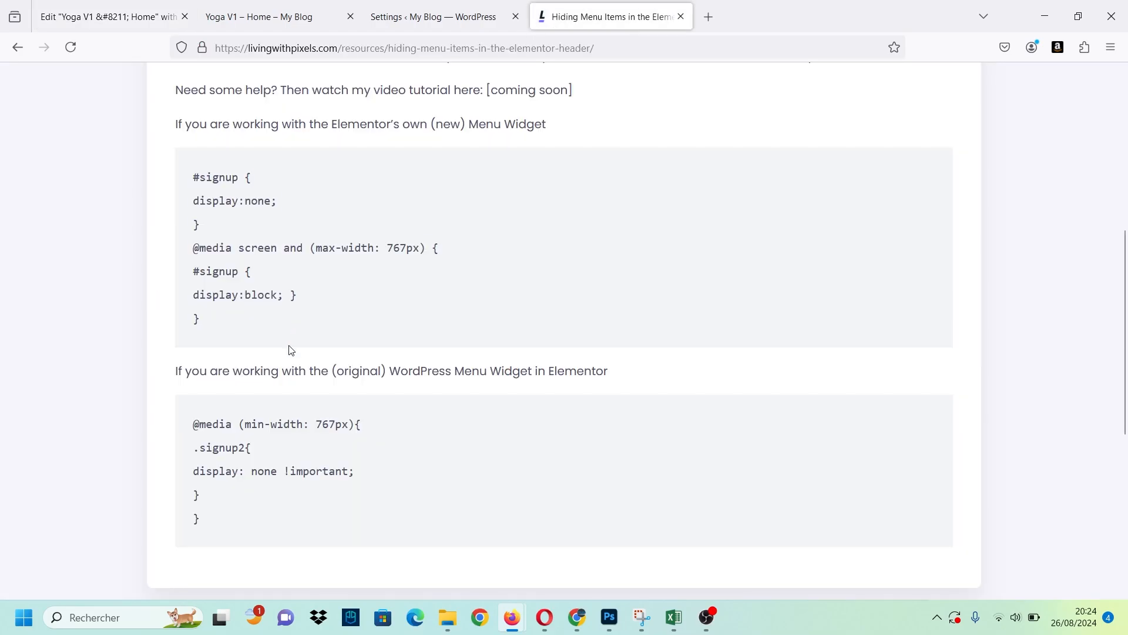
scroll(221, 296, "up", 2)
left_click_drag(239, 349, 201, 347)
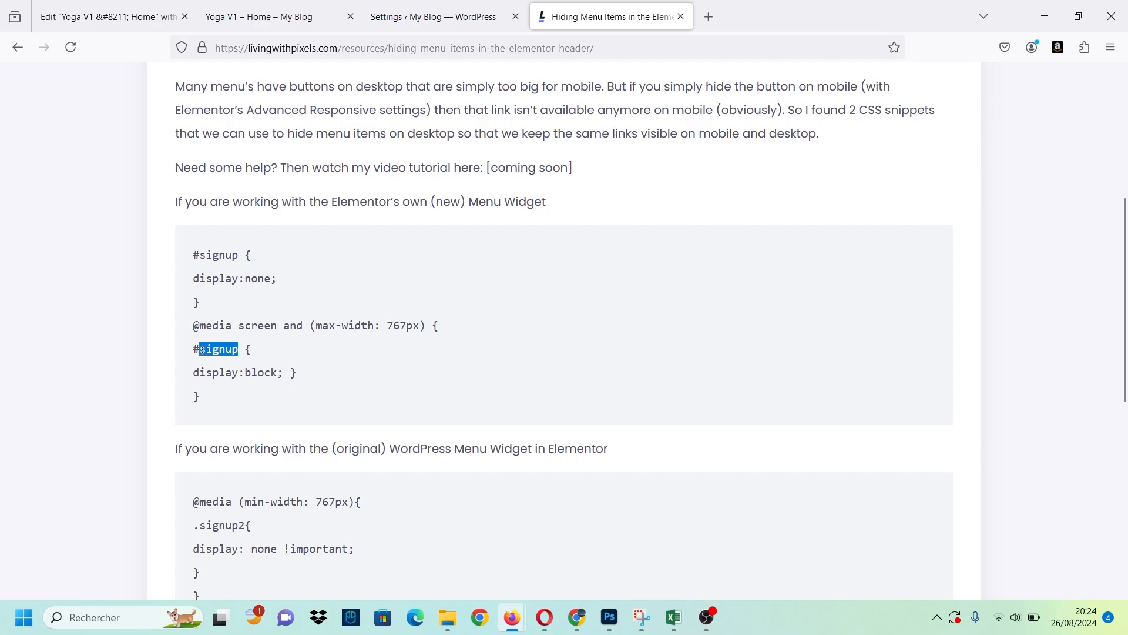
left_click(105, 16)
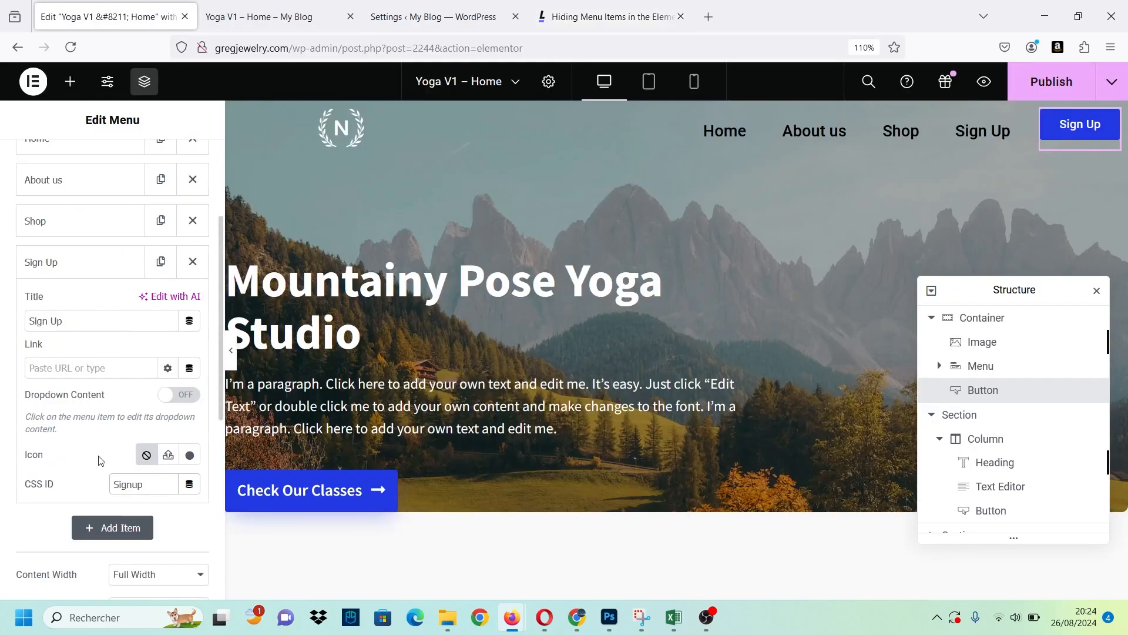
left_click_drag(154, 484, 112, 484)
left_click(112, 484)
Paste the copied #signup snippet with the 767px media query into the site-wide Custom CSS.
scroll(64, 436, "up", 2)
left_click(64, 356)
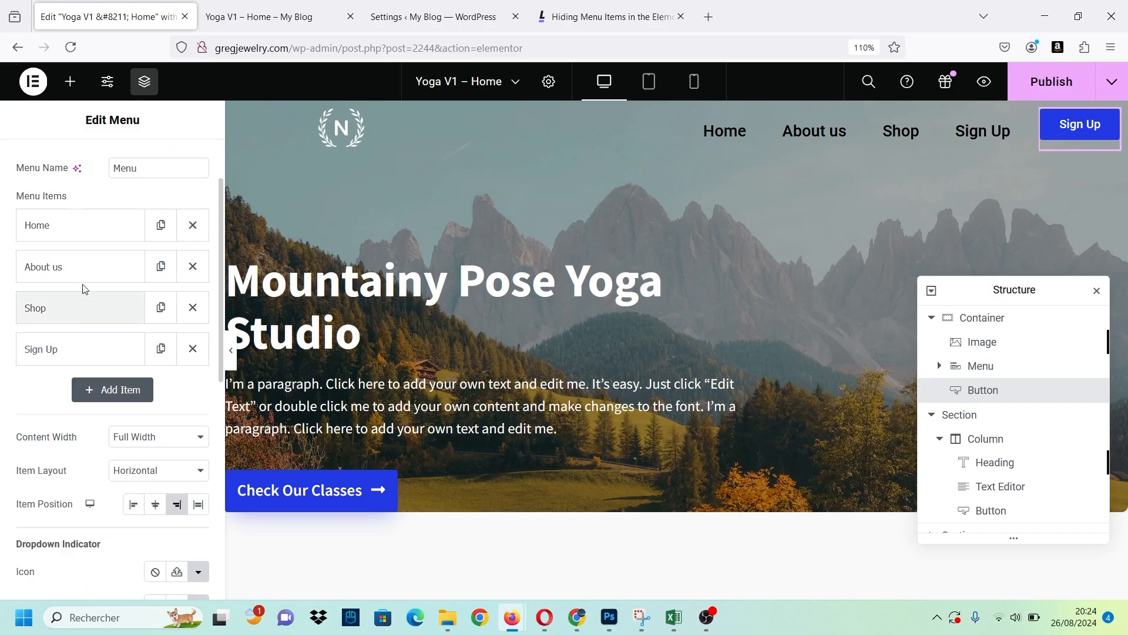
scroll(84, 285, "up", 2)
left_click(107, 82)
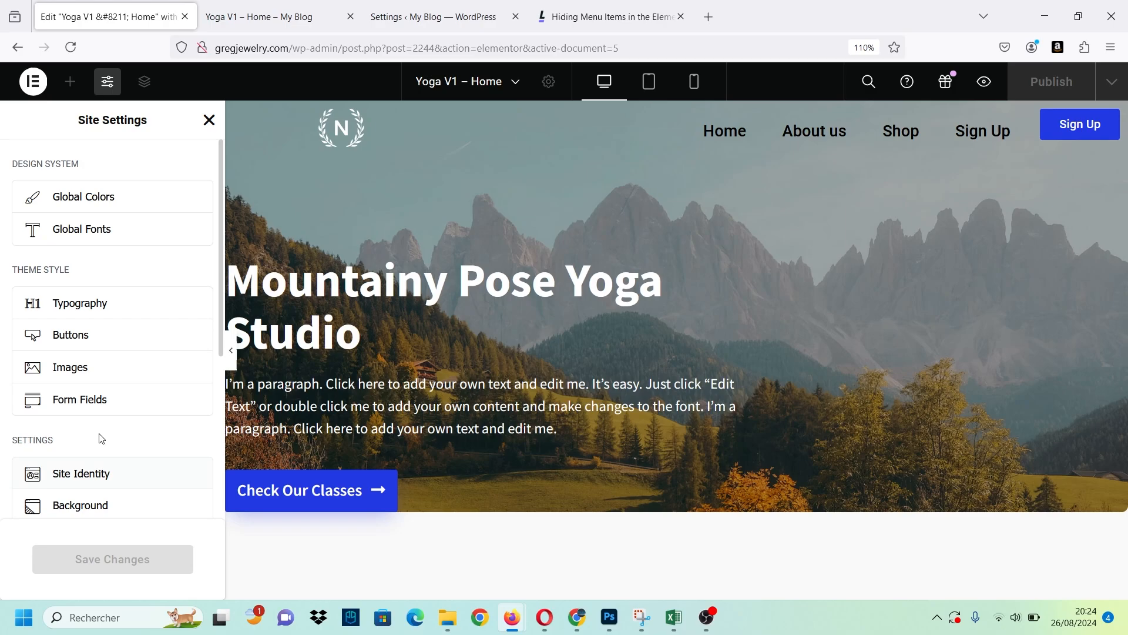
scroll(100, 434, "down", 5)
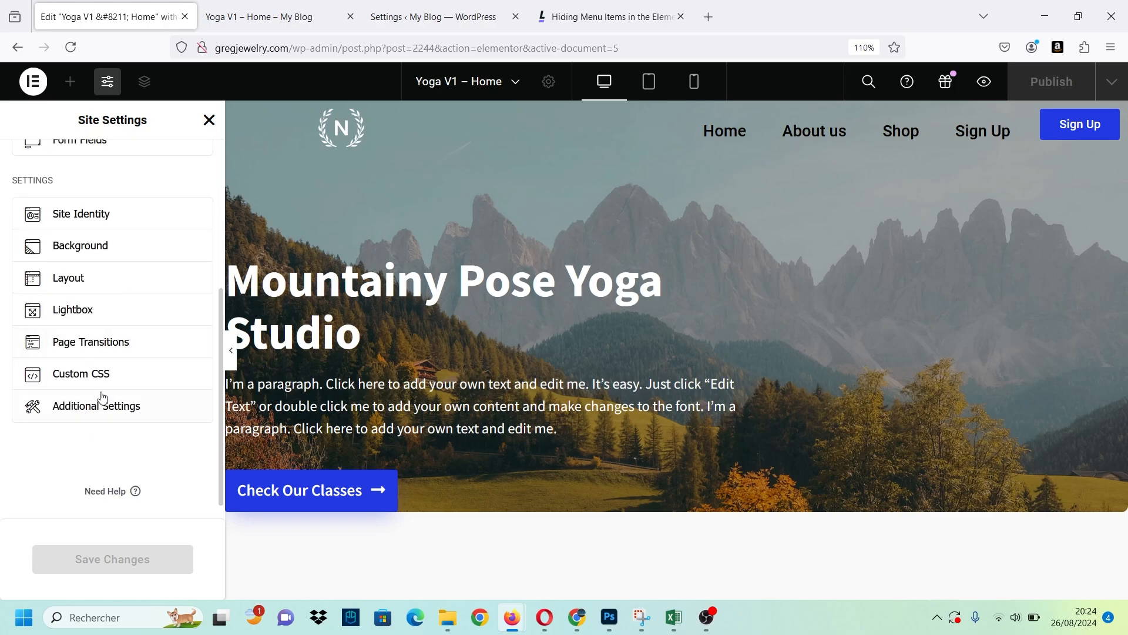
left_click(101, 376)
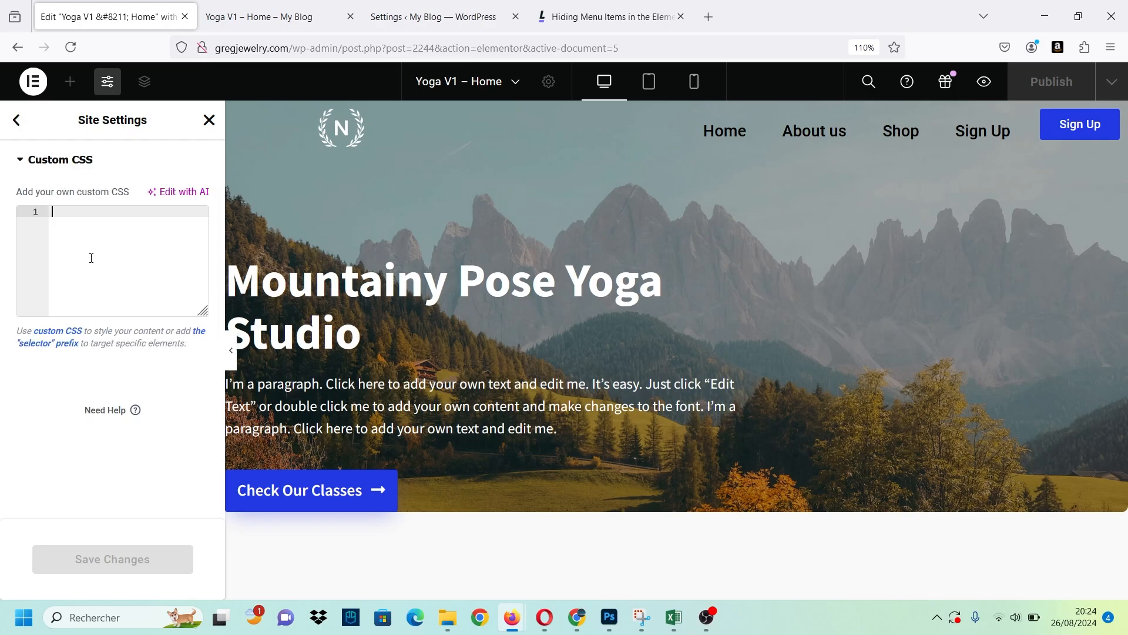
left_click(694, 82)
left_click(605, 82)
type("#signup { display:none; } @media screen and (max-width: 767px) { #signup { display:block; } }")
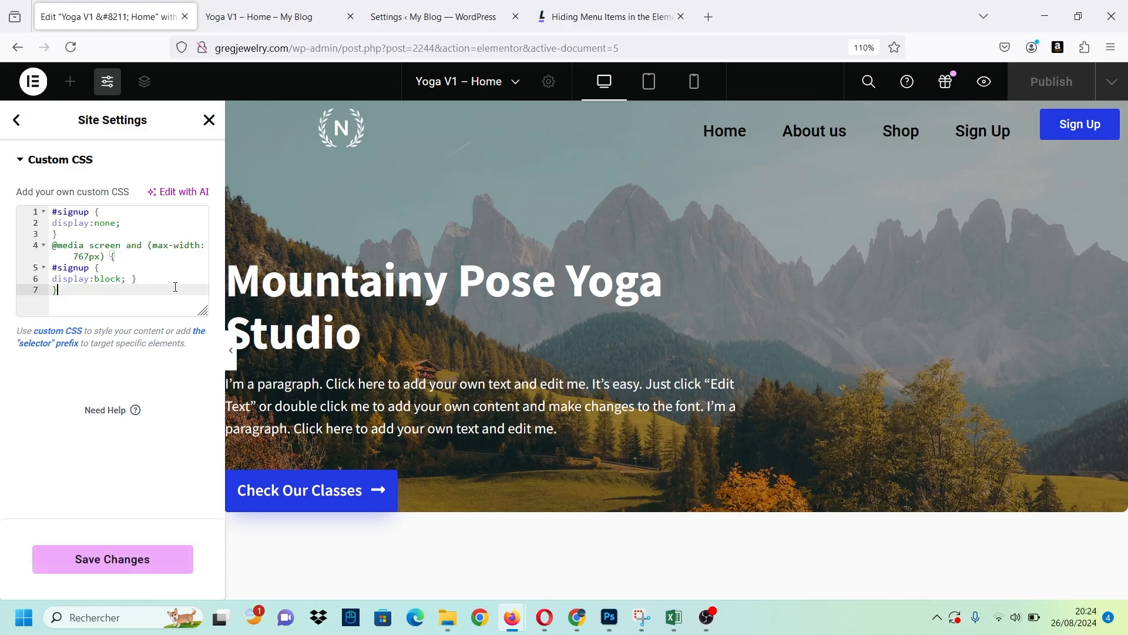
Review the pasted CSS and check the expanded menu's Sign Up item in the mobile preview.
left_click_drag(156, 289, 25, 193)
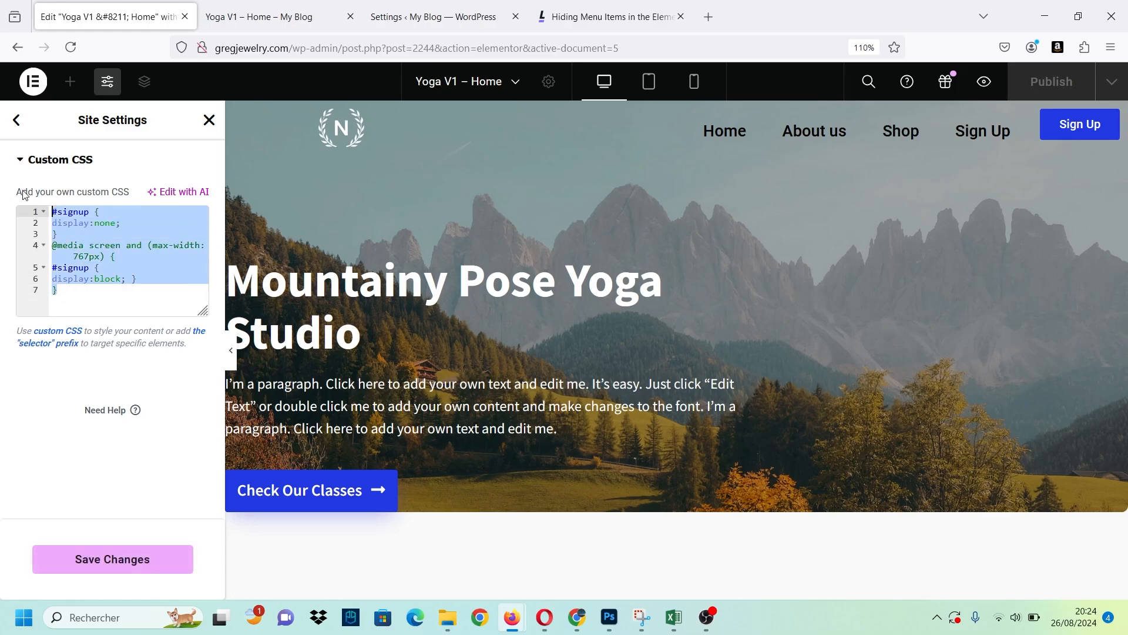
left_click(158, 287)
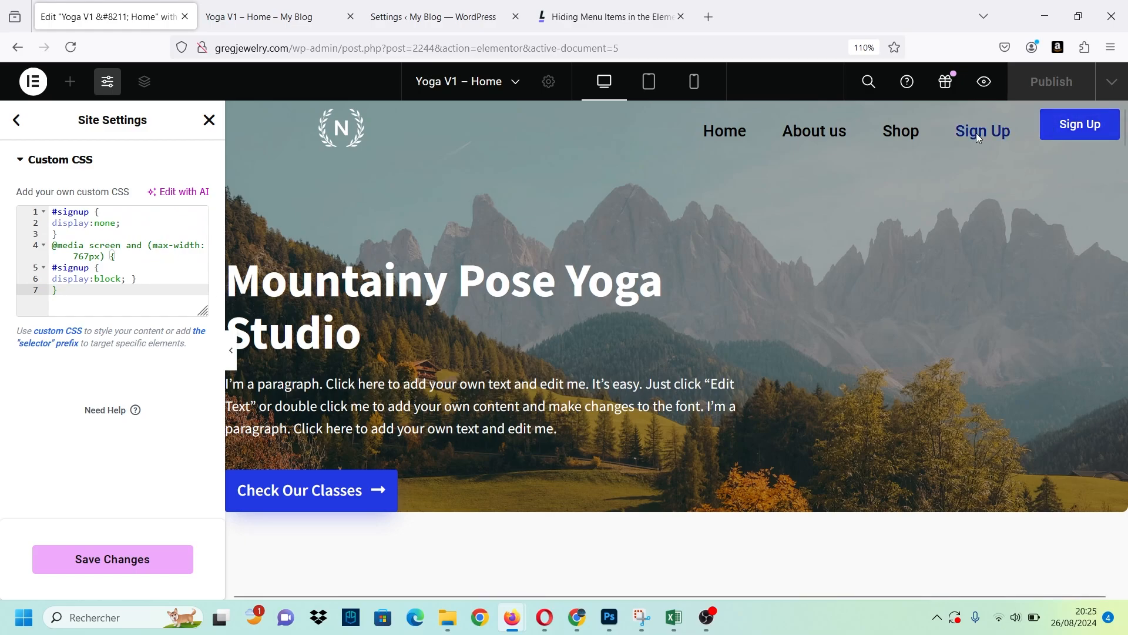
left_click(169, 251)
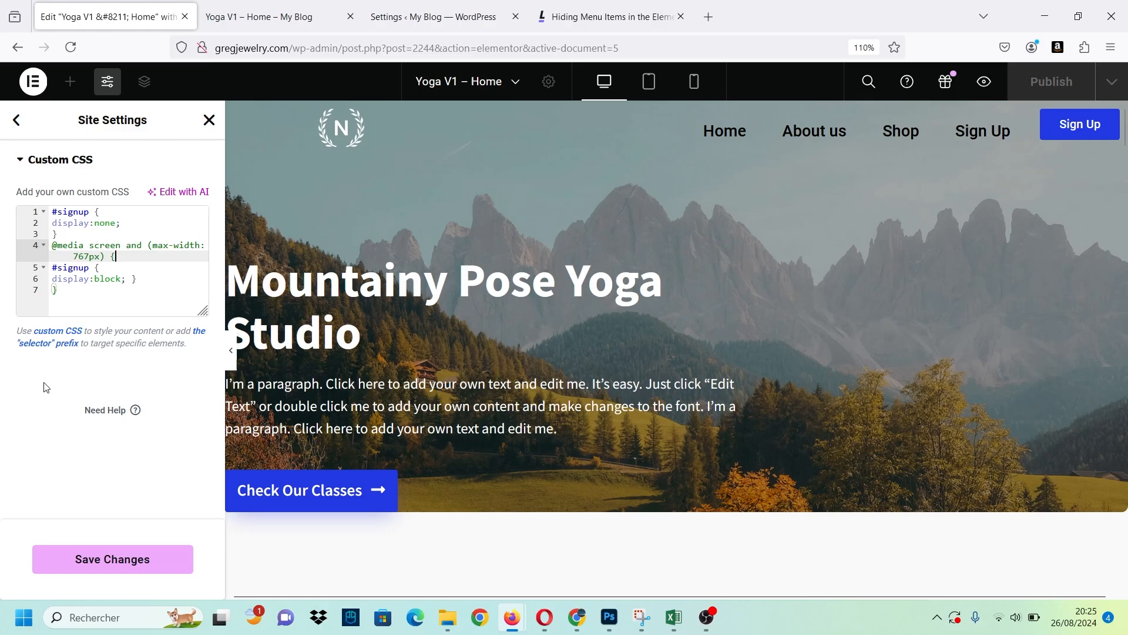
left_click(89, 295)
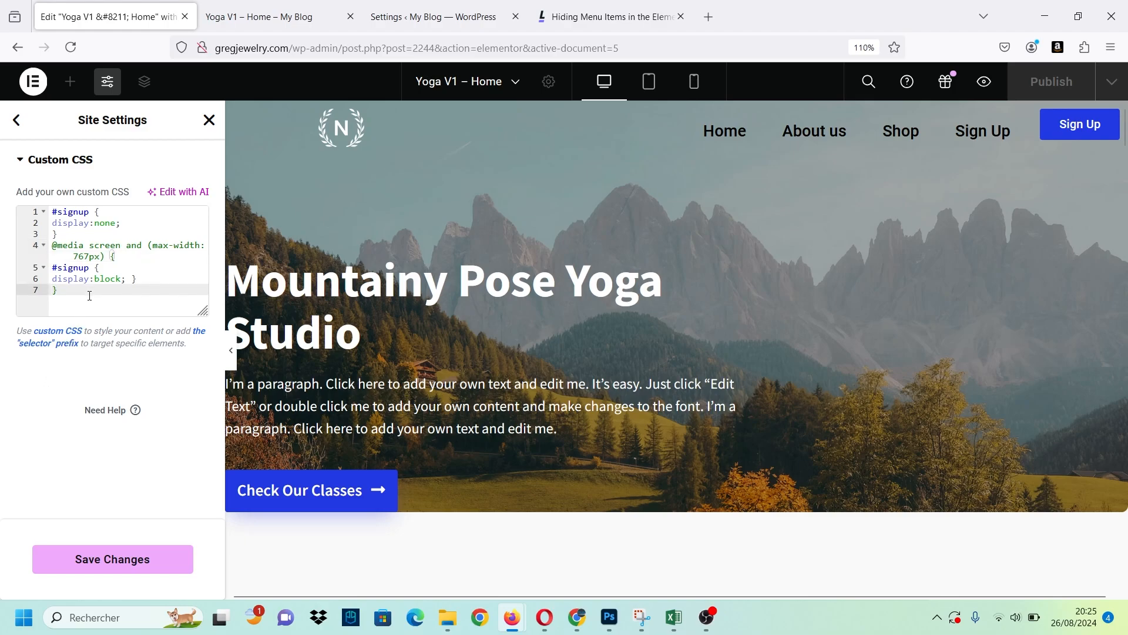
left_click(694, 83)
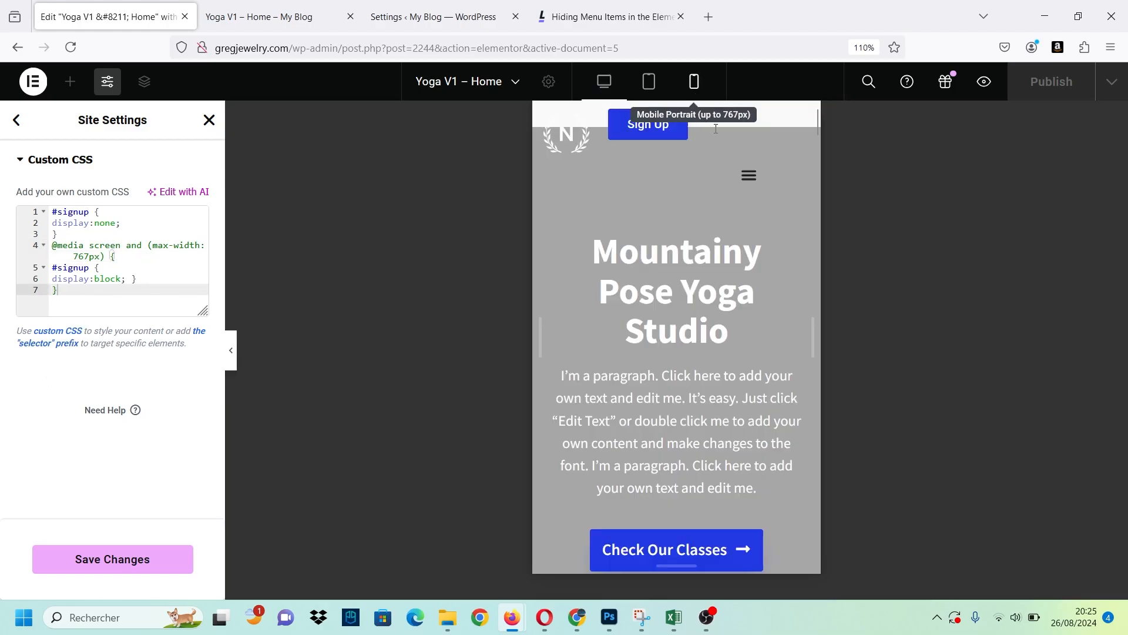
left_click(749, 189)
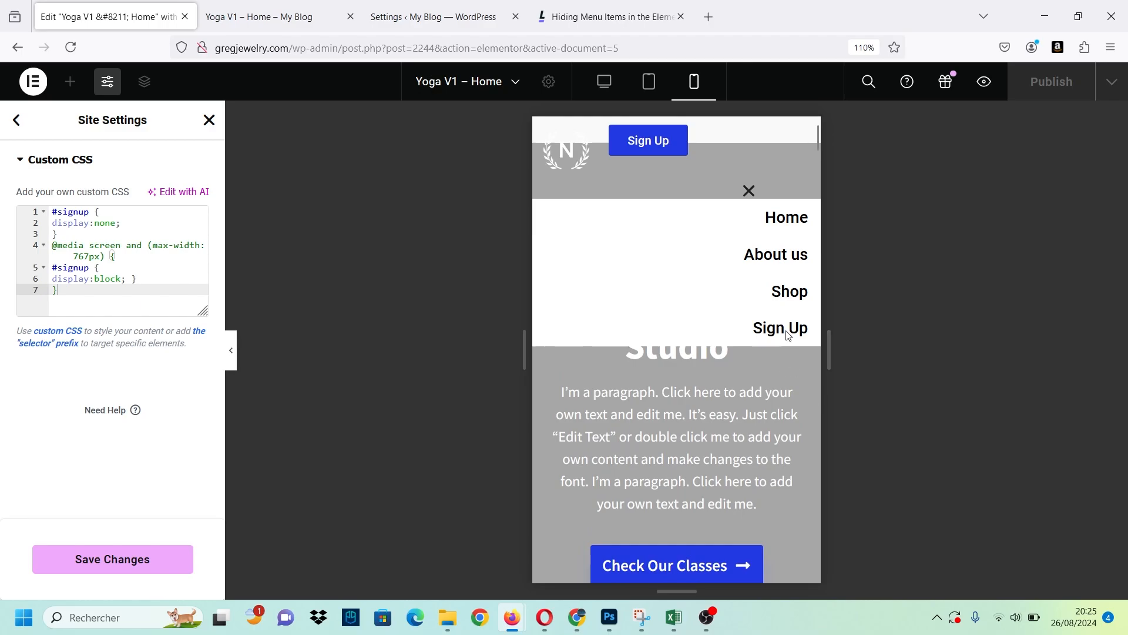
left_click(753, 186)
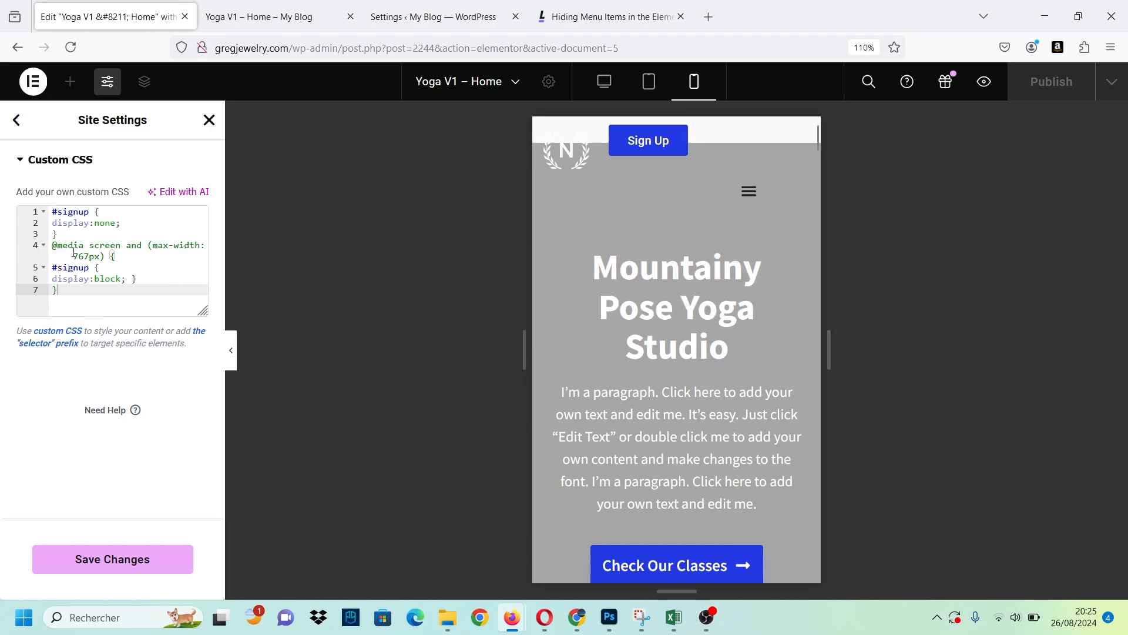
Clear the site-wide Custom CSS and check the mobile menu again.
key("ctrl+a")
key("ctrl+c")
key("BackSpace")
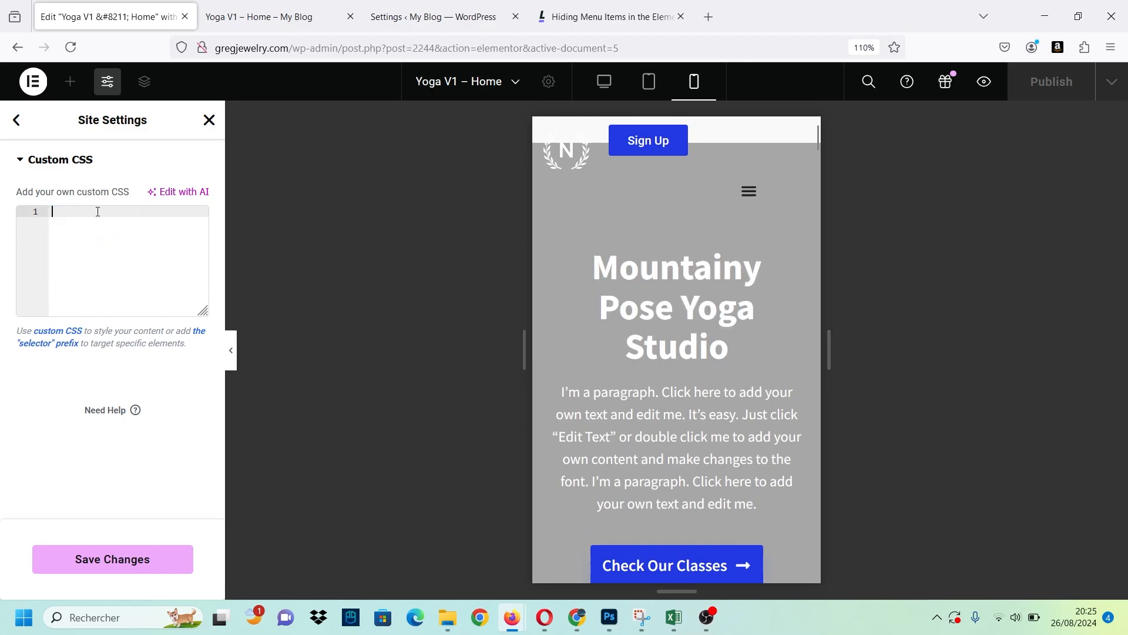
left_click(748, 192)
left_click(747, 190)
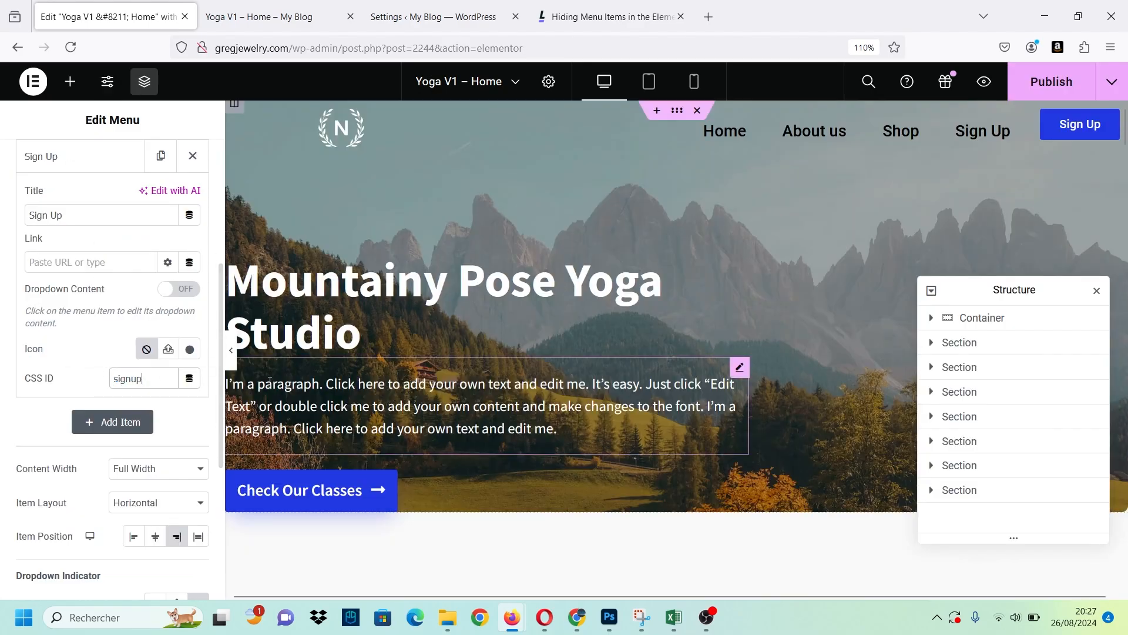
Paste the copied #signup snippet with the 767px media query into the empty site-wide Custom CSS.
scroll(117, 388, "up", 5)
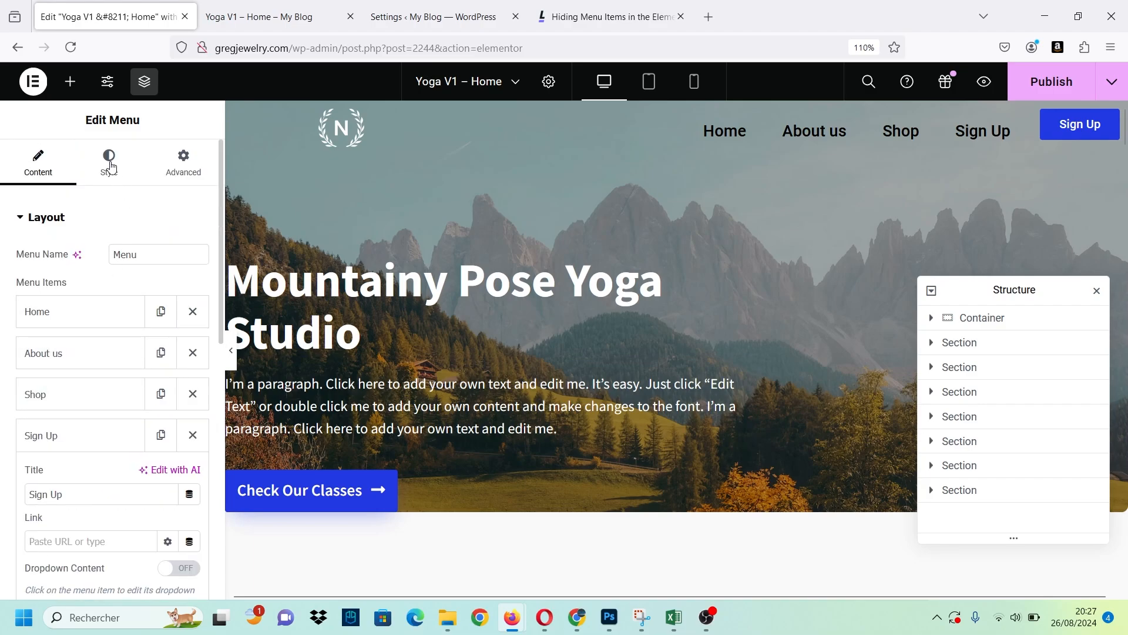
left_click(107, 82)
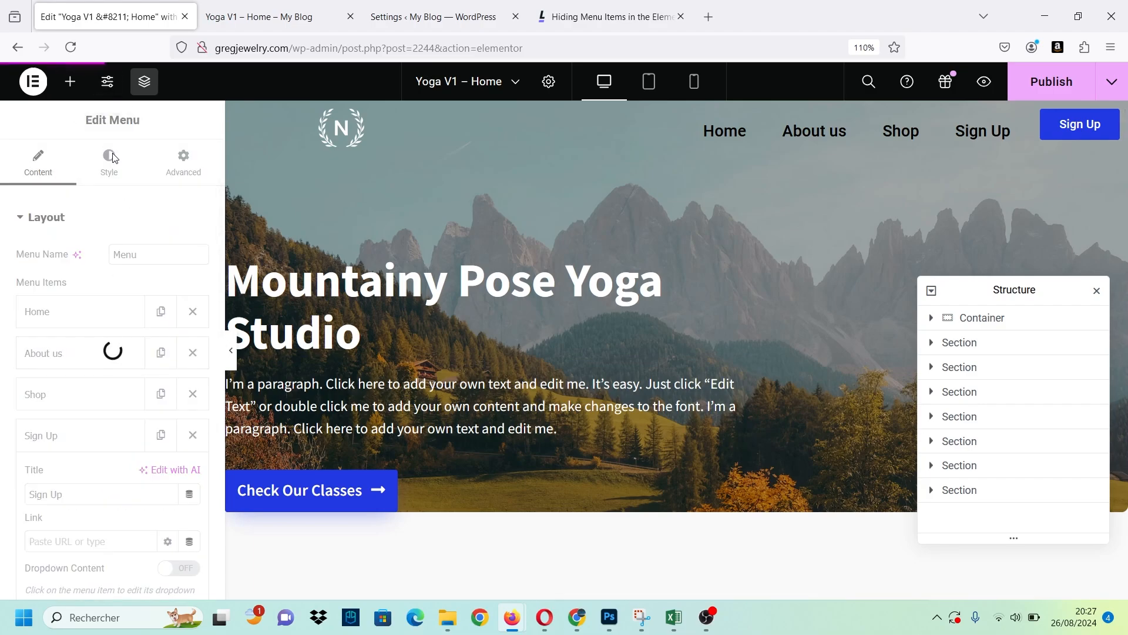
scroll(88, 350, "down", 5)
left_click(88, 348)
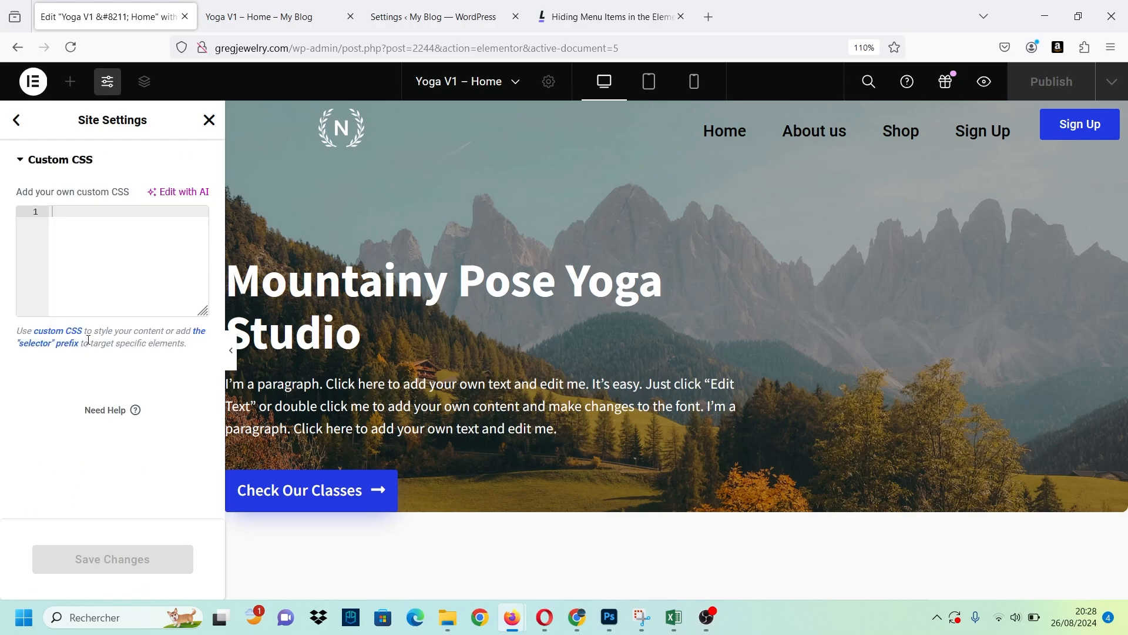
key("ctrl+v")
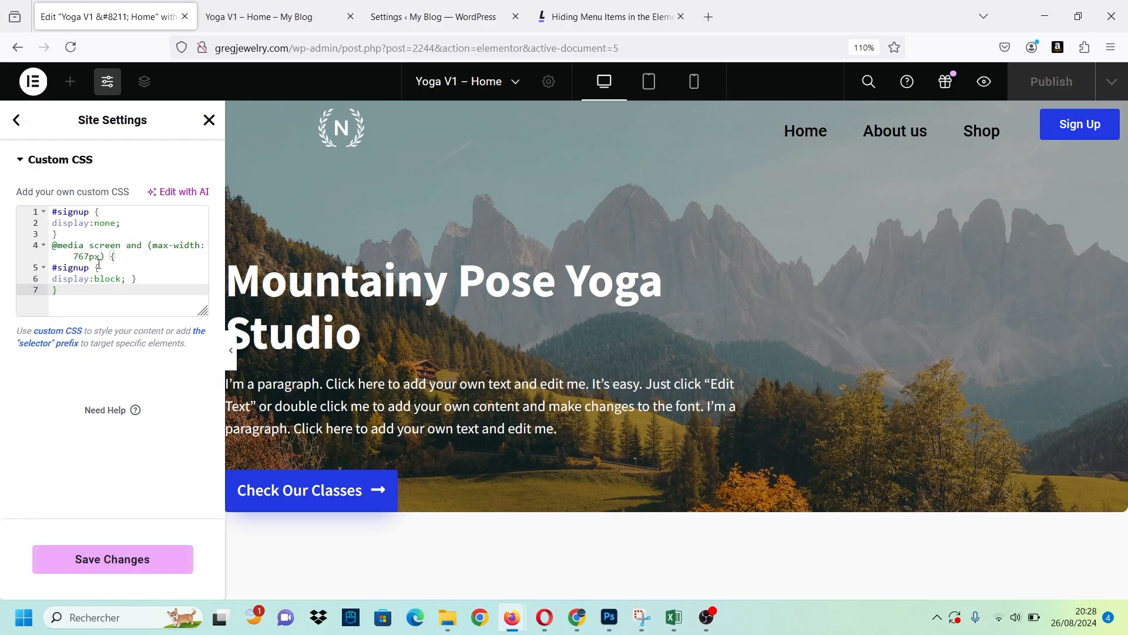
Clear the site-wide Custom CSS, paste the #signup snippet in again and save the site settings.
left_click_drag(93, 297, 20, 199)
key("ctrl+c")
key("BackSpace")
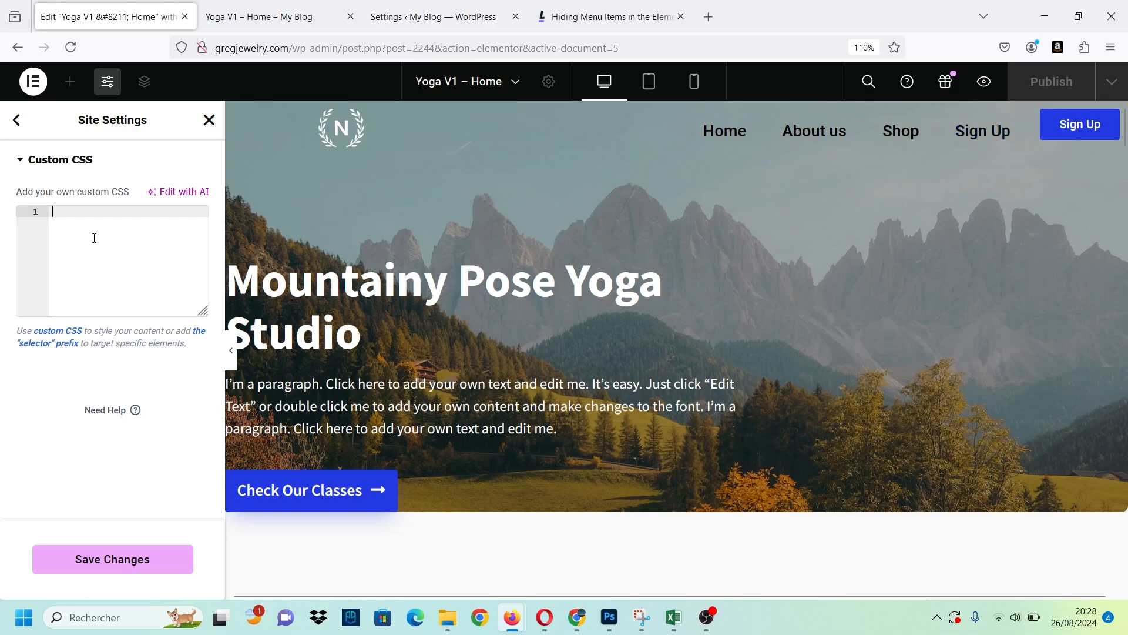
key("ctrl+v")
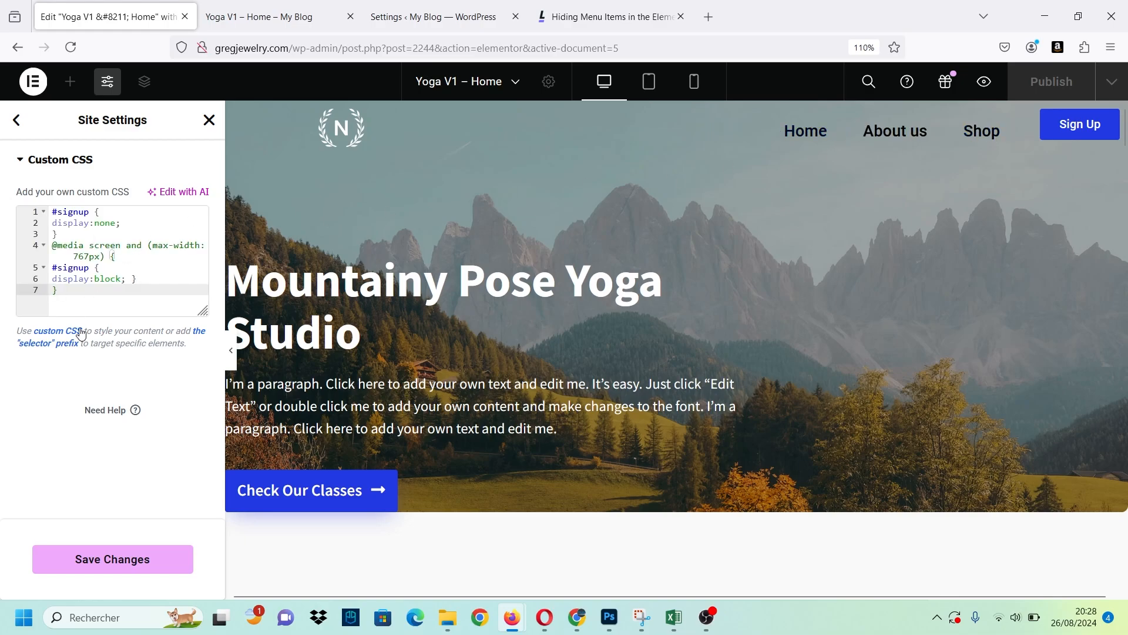
left_click(121, 558)
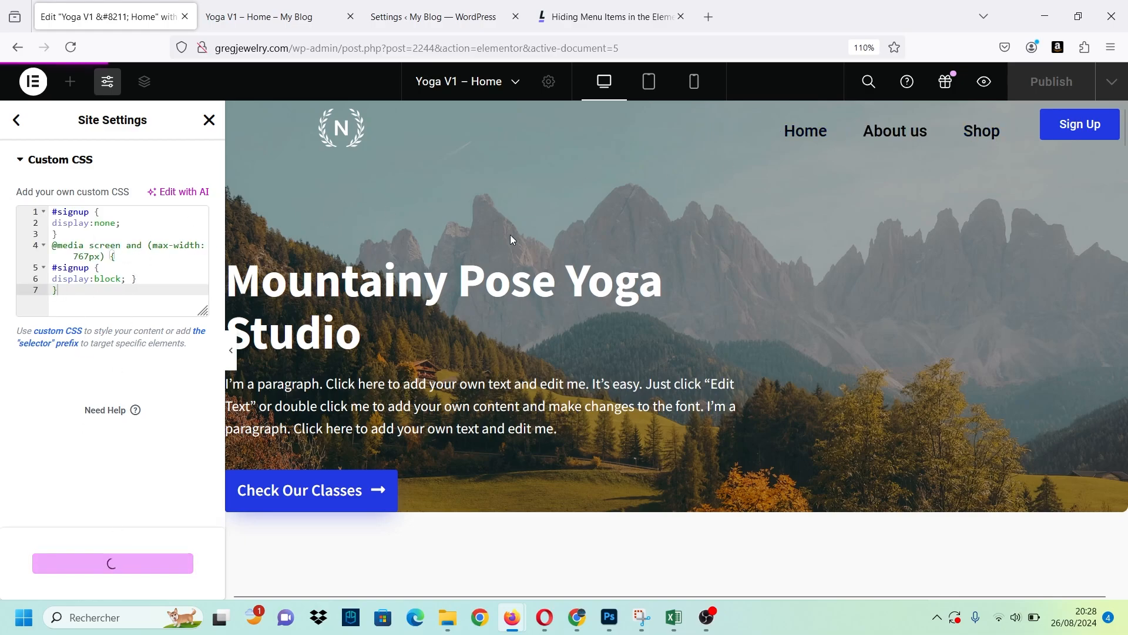
Compare the header menu in the mobile and desktop previews, then close the site settings.
left_click(694, 84)
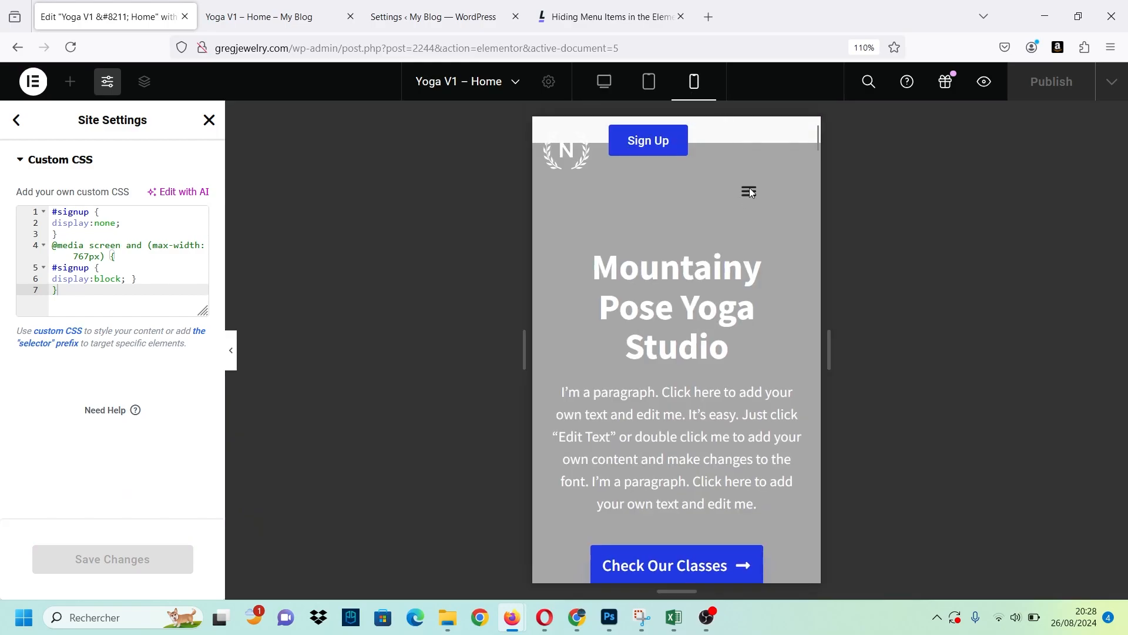
scroll(750, 194, "down", 1)
scroll(750, 194, "up", 1)
left_click(604, 82)
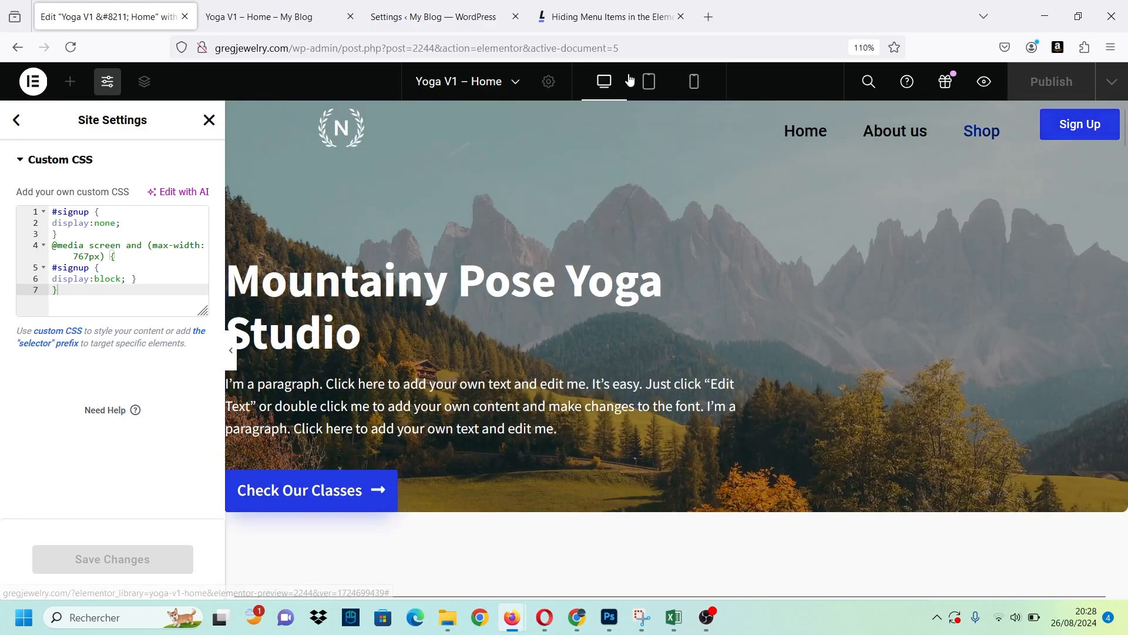
left_click(694, 82)
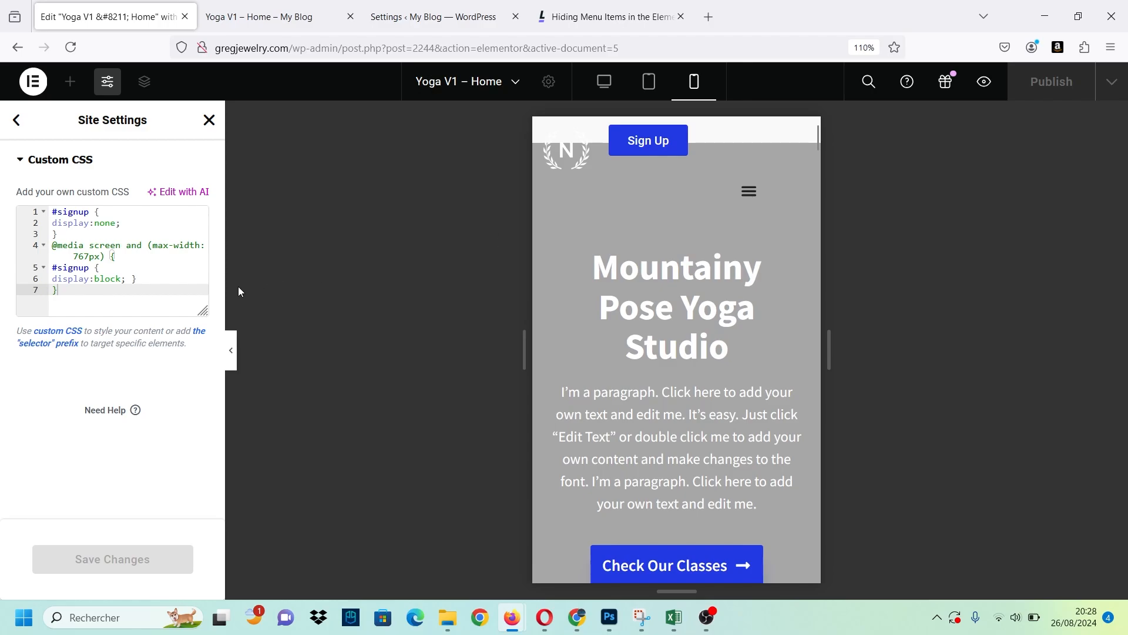
left_click(16, 120)
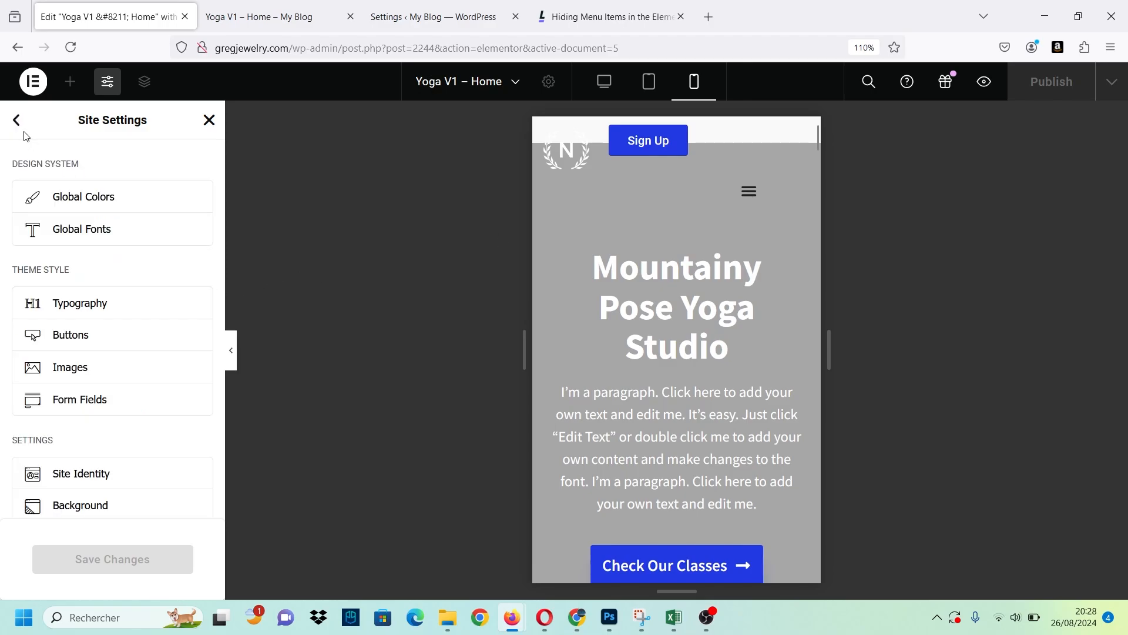
left_click(209, 120)
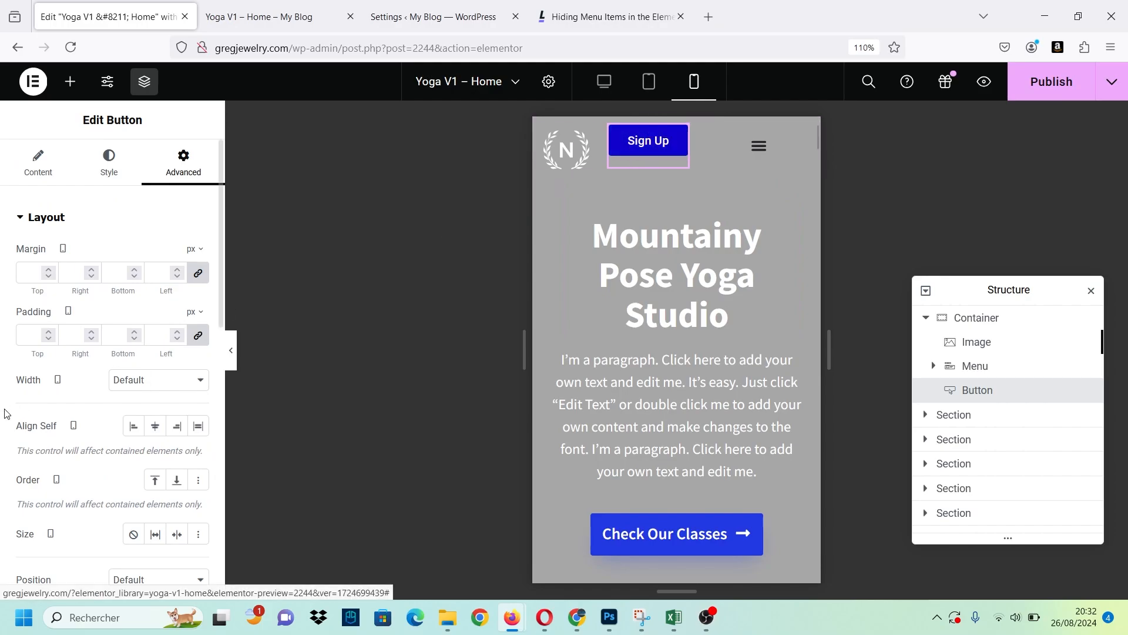
Hide the header's Sign Up button on mobile portrait through its responsive visibility settings.
scroll(6, 413, "down", 6)
scroll(28, 440, "down", 1)
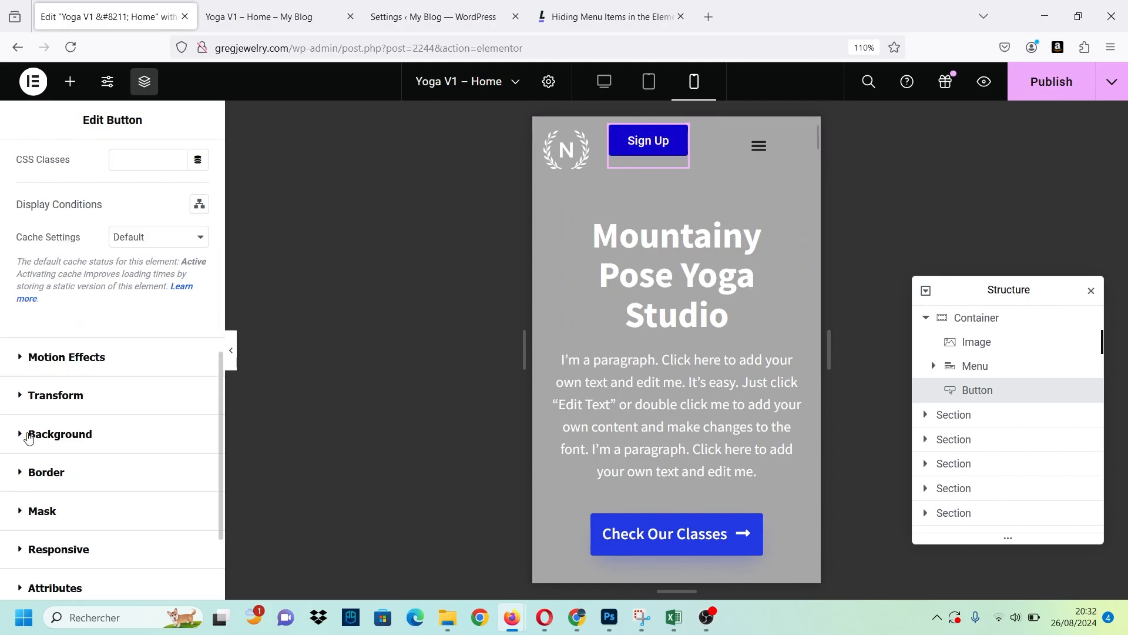
scroll(29, 438, "up", 5)
scroll(29, 438, "down", 6)
left_click(22, 462)
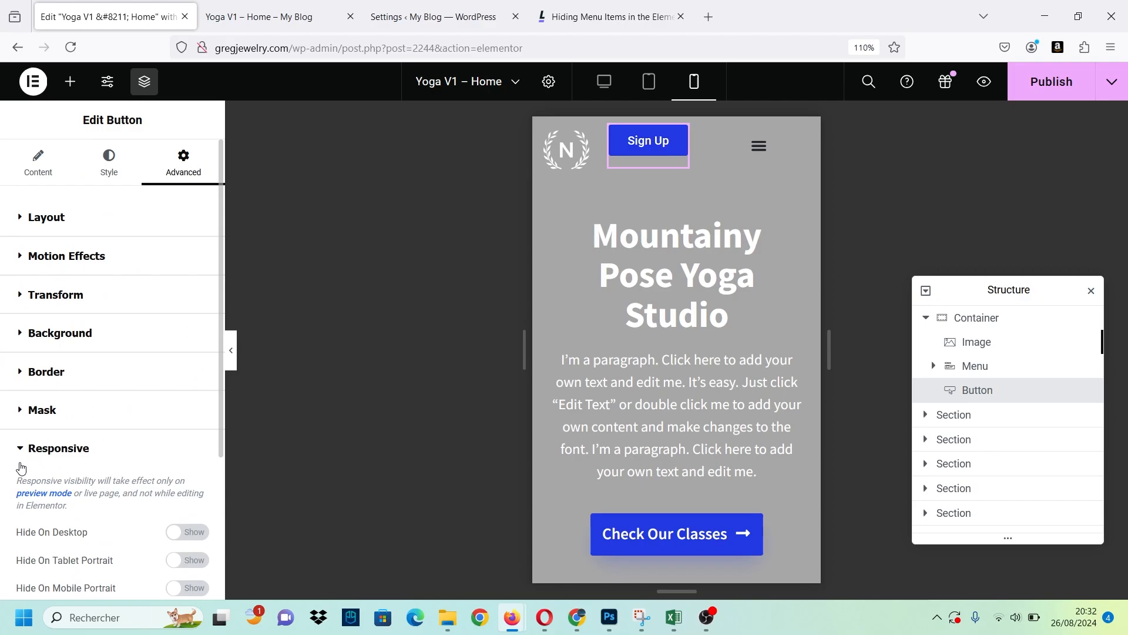
scroll(21, 467, "down", 3)
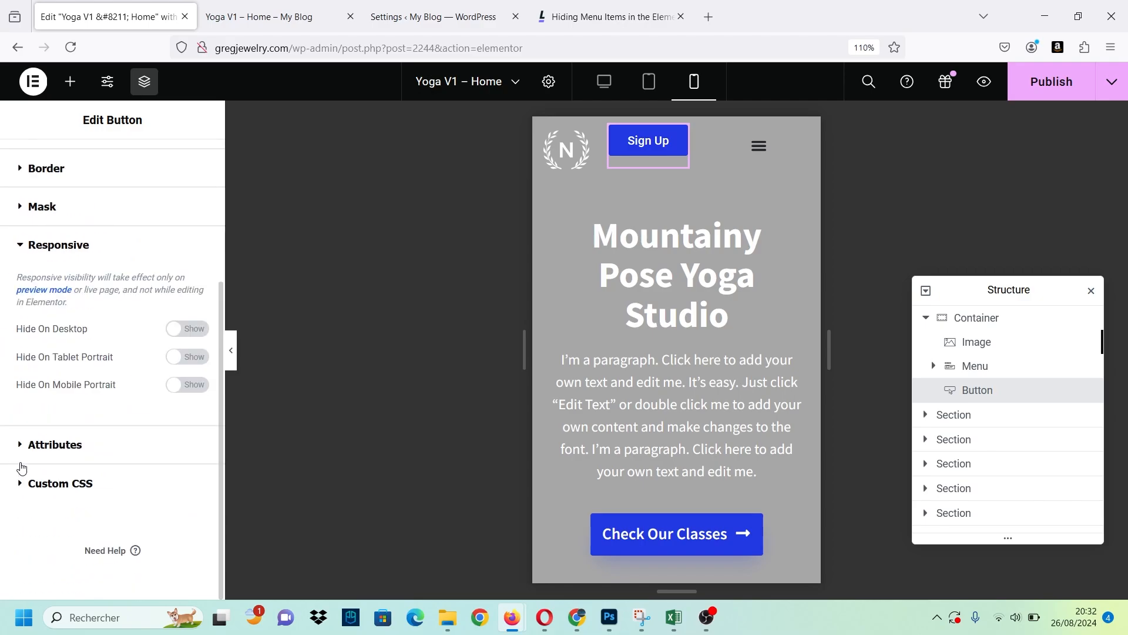
left_click(188, 386)
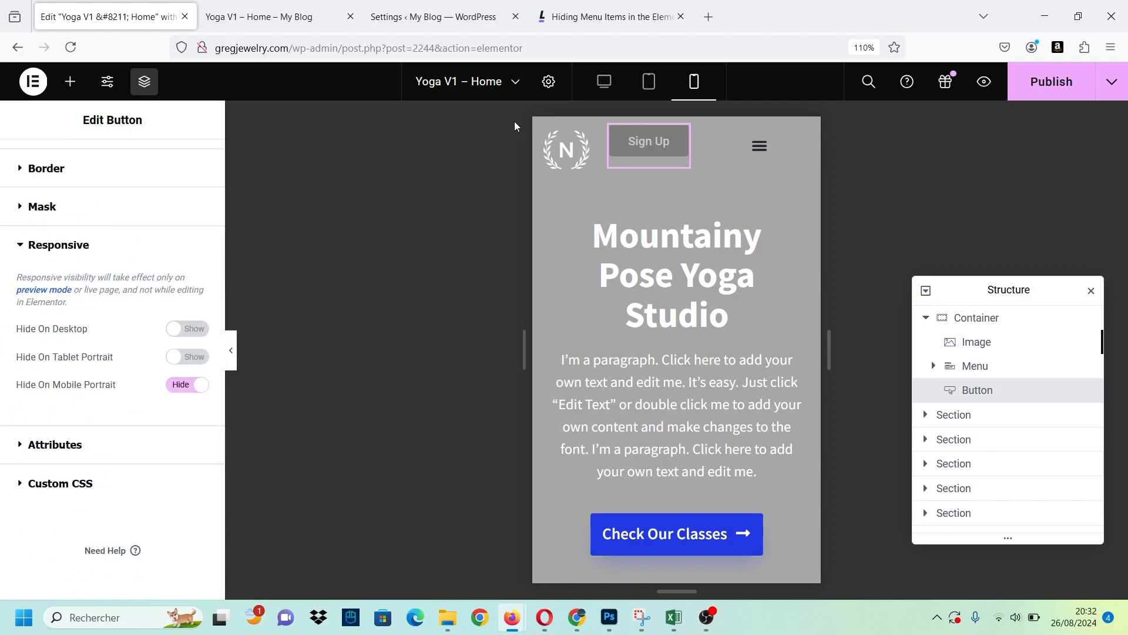
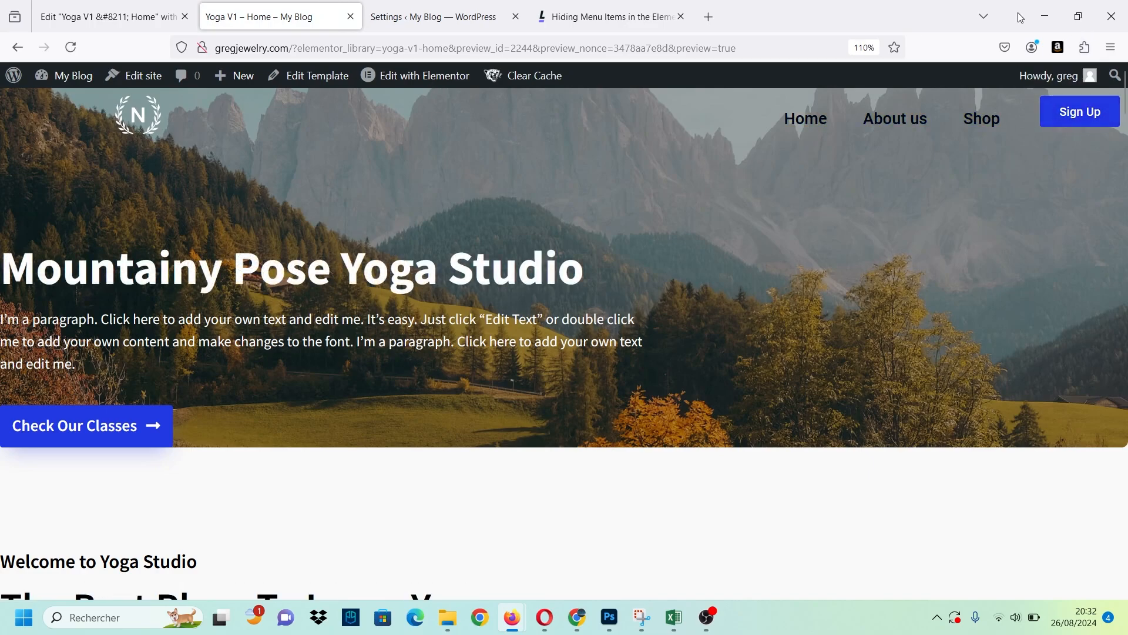
Check the page preview's menu dropdown and Sign Up button at phone and wider window widths, and restore the full-size window.
left_click(1079, 16)
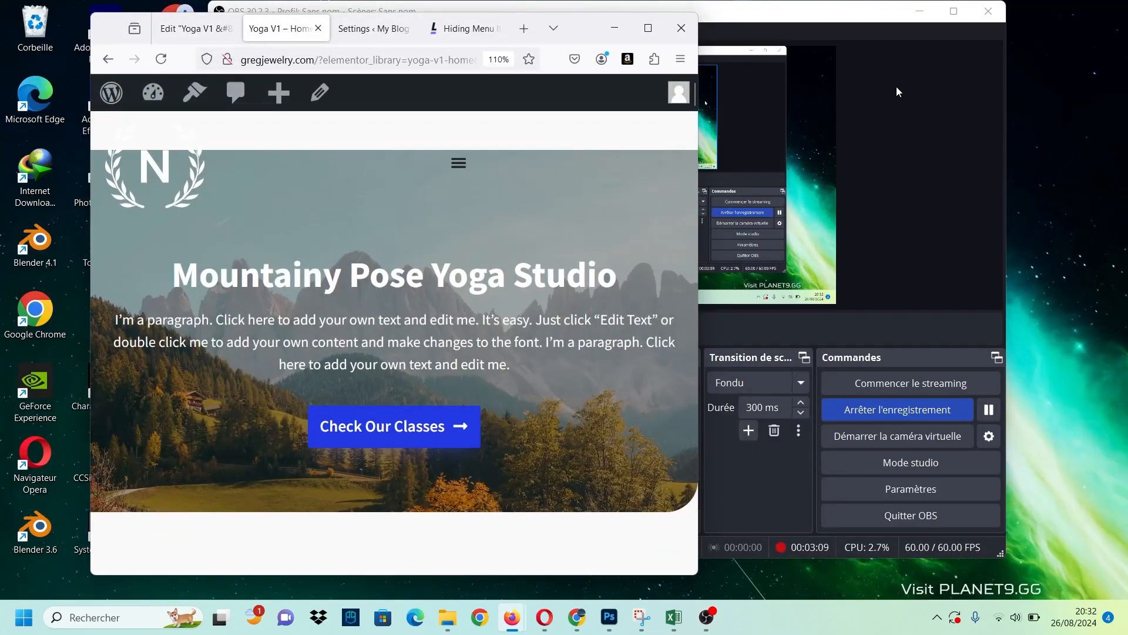
left_click(922, 10)
left_click_drag(698, 169, 327, 161)
left_click(293, 147)
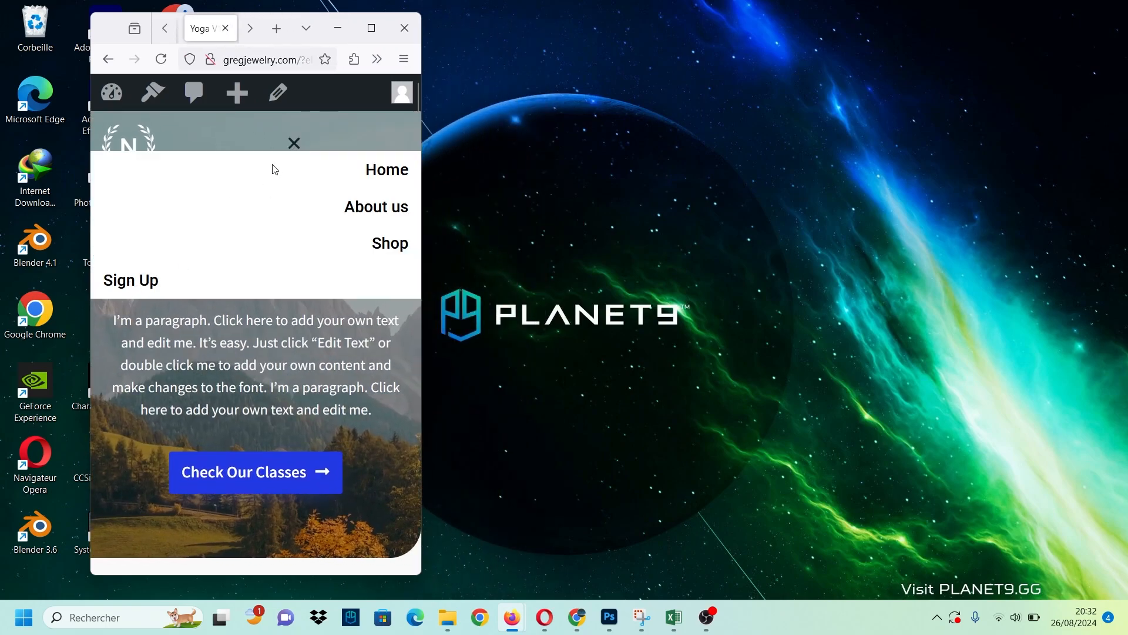
left_click_drag(421, 200, 730, 183)
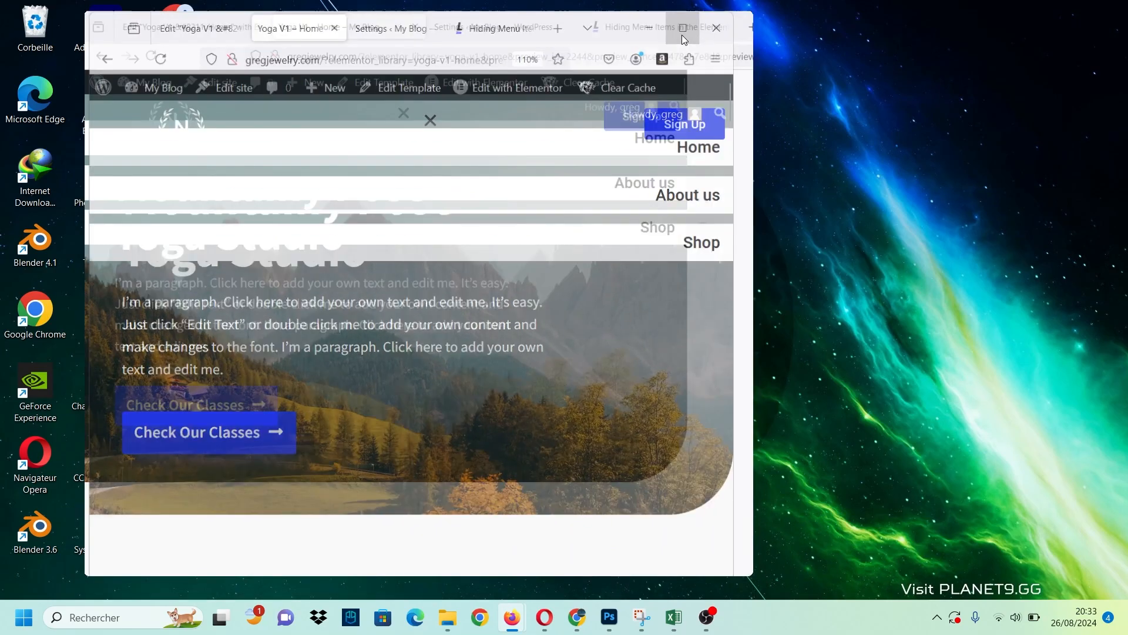
left_click(682, 29)
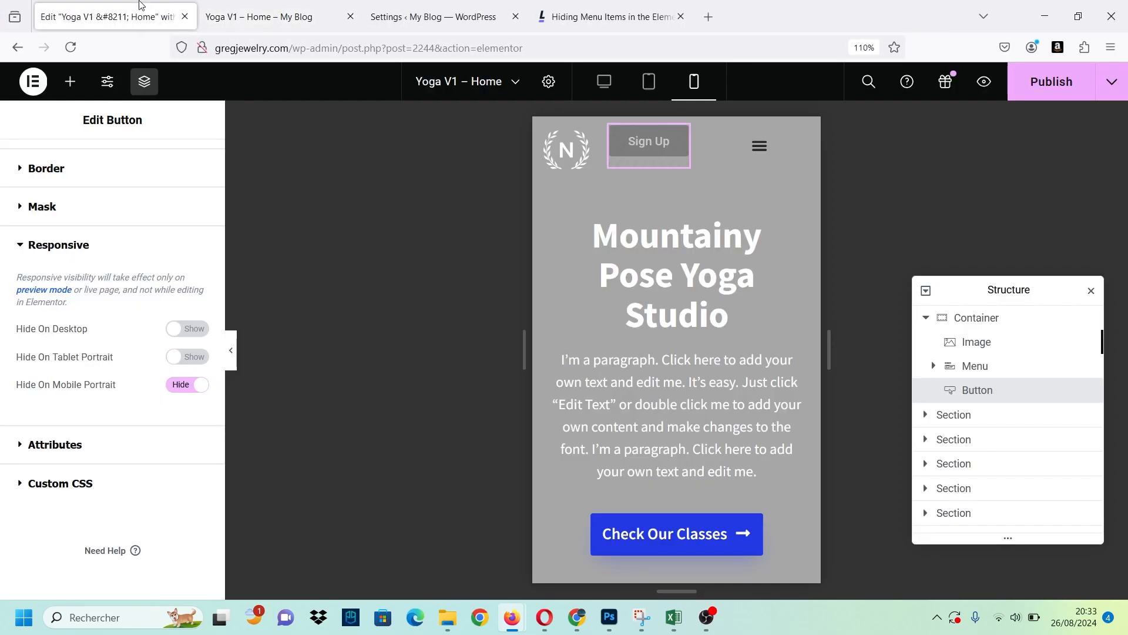
Set the menu's space between items and distance from content to 0 px for tablet portrait.
scroll(116, 235, "up", 3)
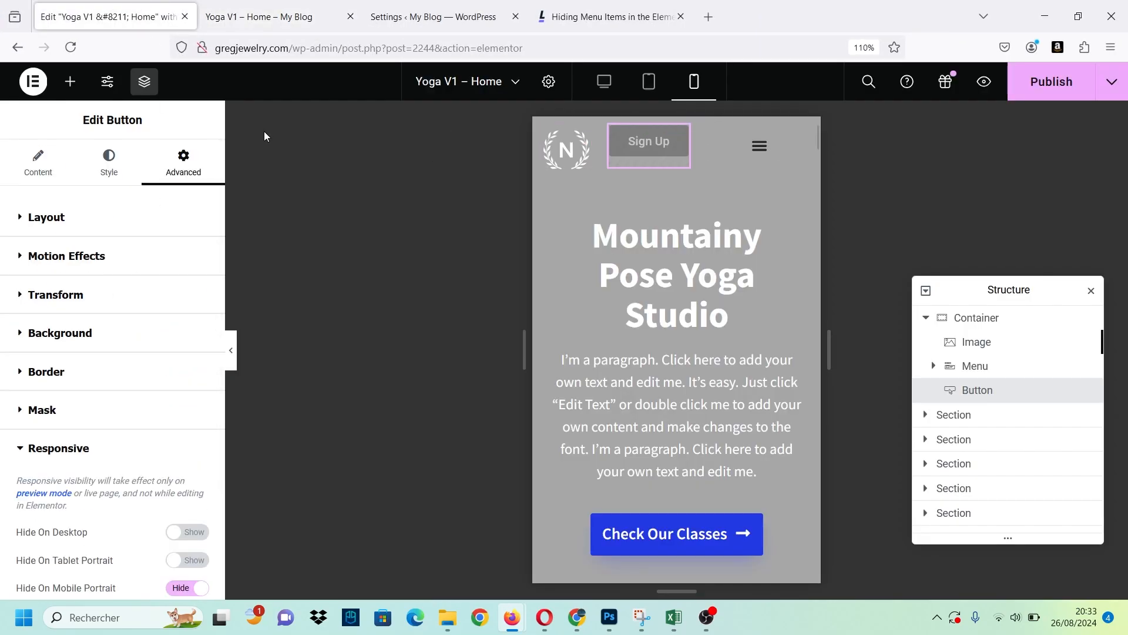
left_click(649, 81)
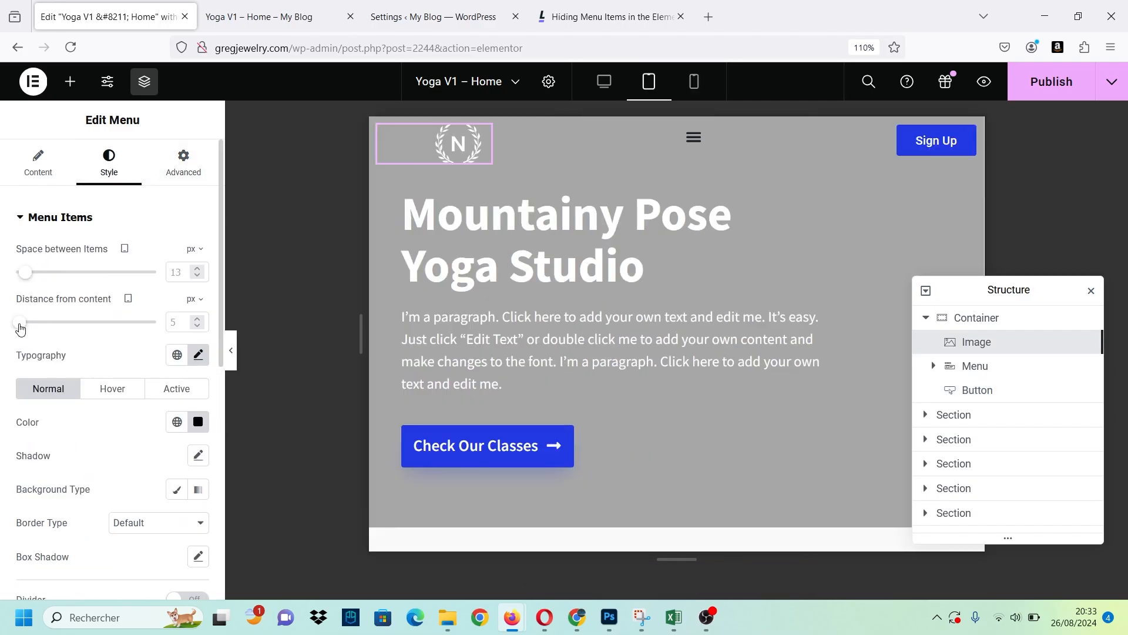
left_click_drag(19, 327, 15, 322)
left_click_drag(23, 280, 18, 280)
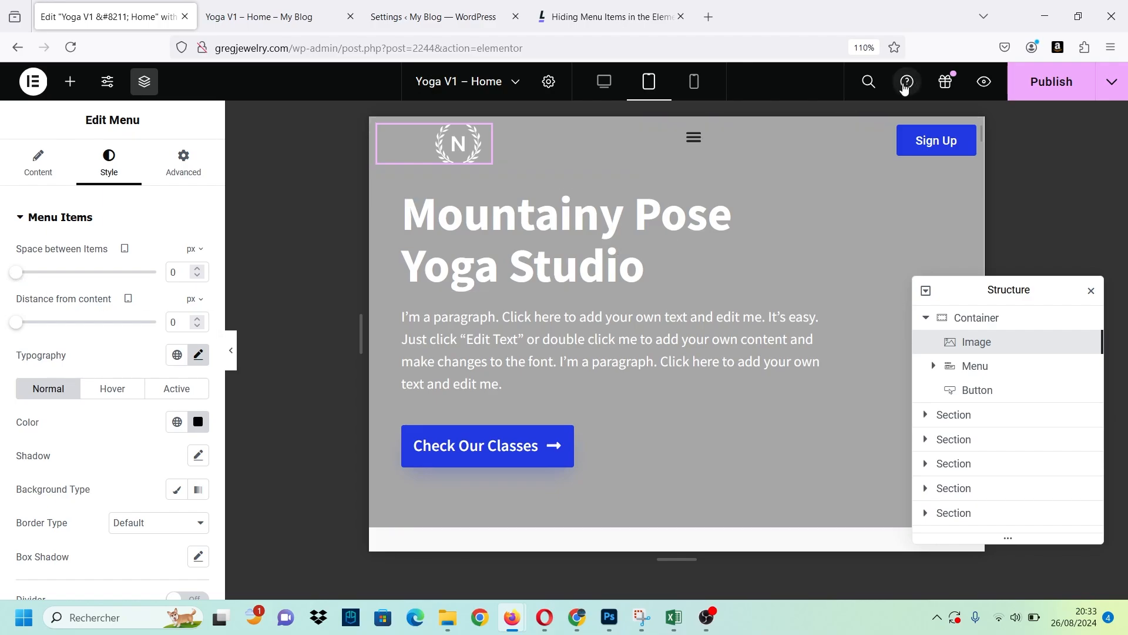
Compare the opened header menu in the tablet and mobile previews.
left_click(622, 93)
left_click(649, 91)
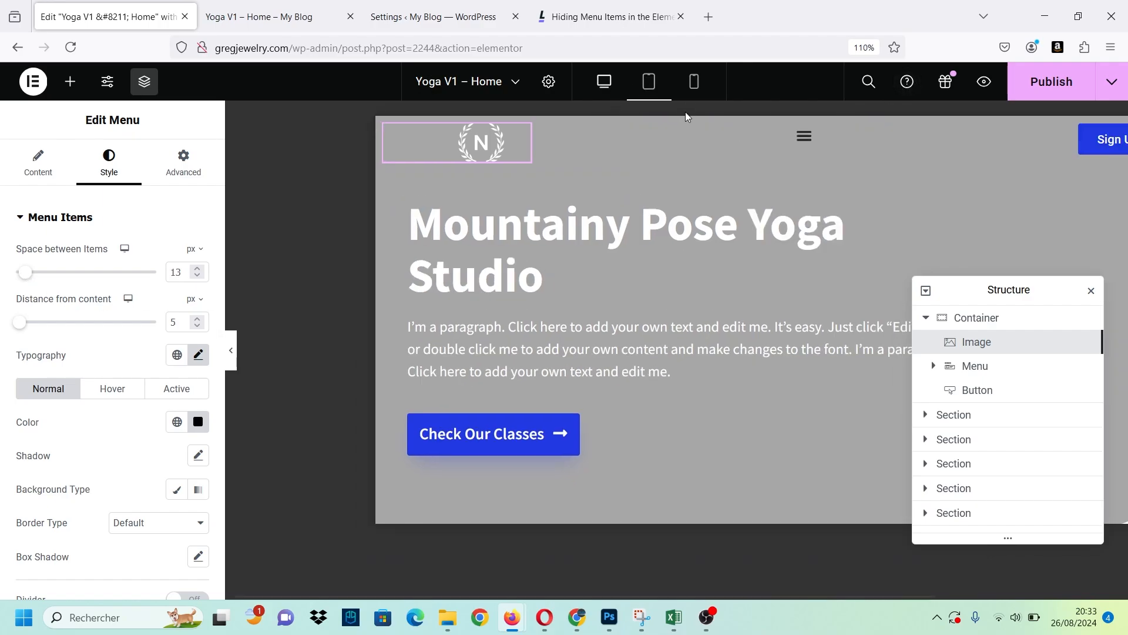
left_click(684, 136)
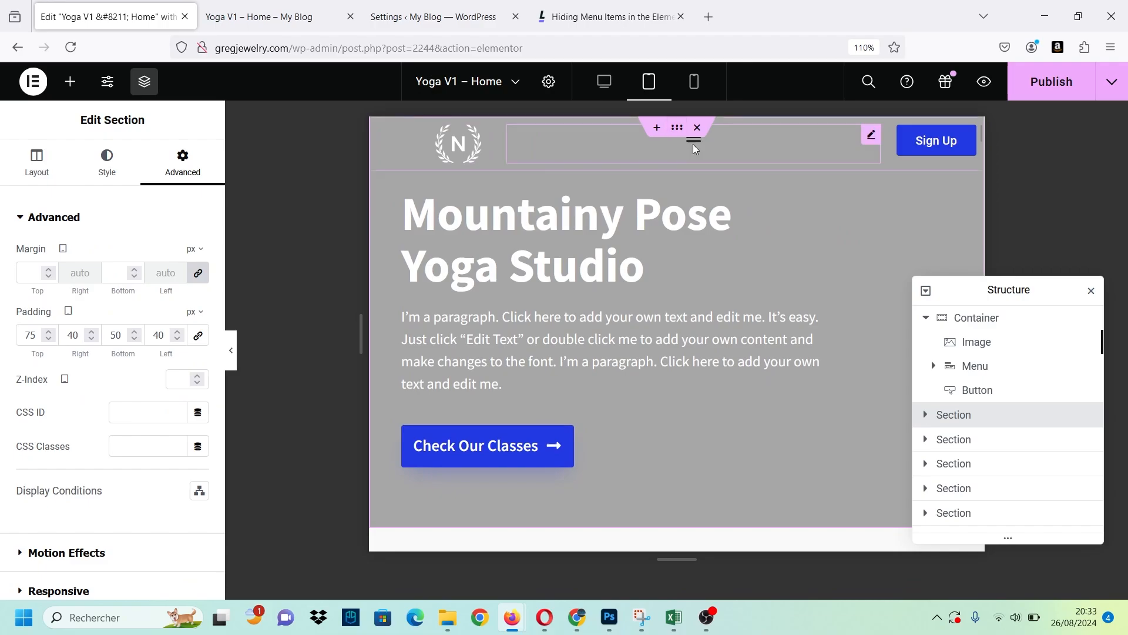
left_click(694, 143)
left_click(694, 143)
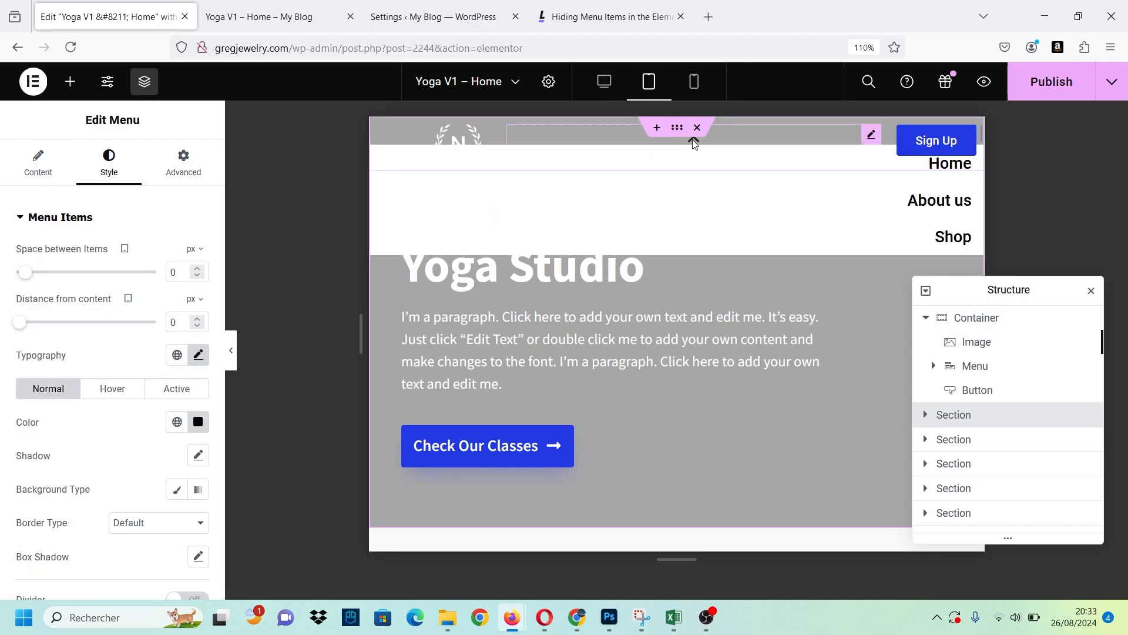
left_click(694, 139)
left_click(695, 82)
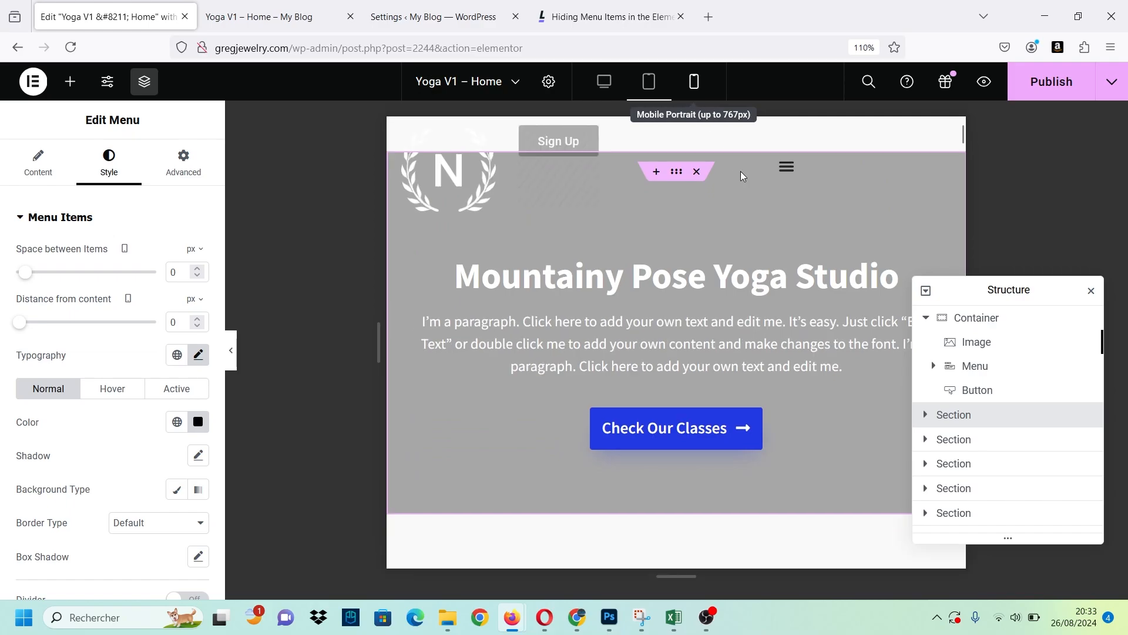
left_click(763, 147)
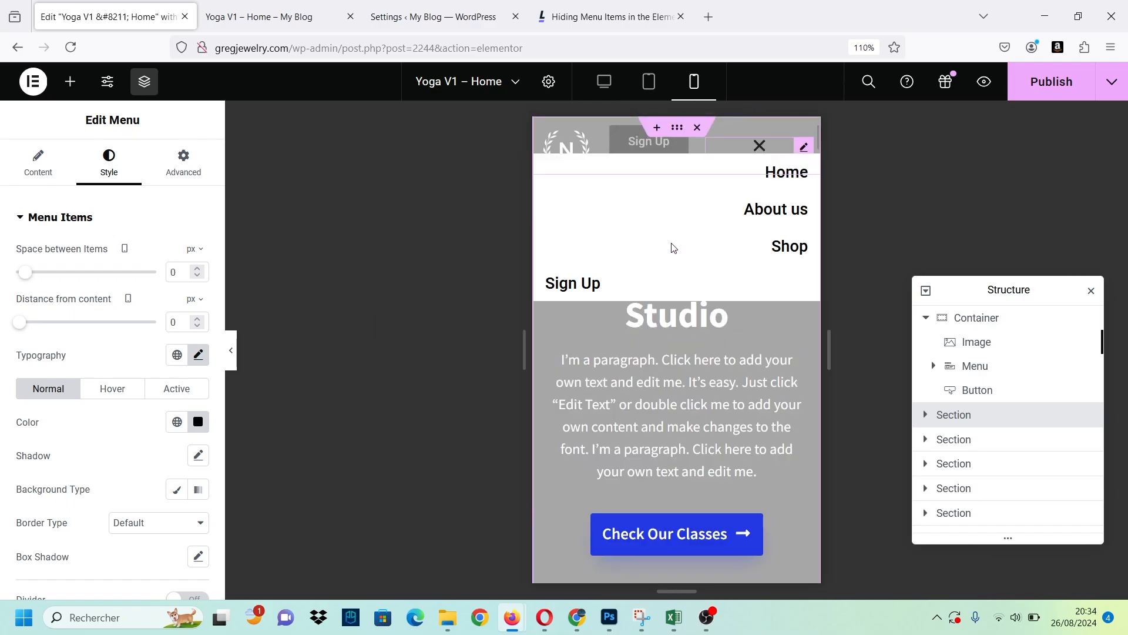
Open the Sign Up menu item's settings and try its dropdown content option.
left_click(37, 166)
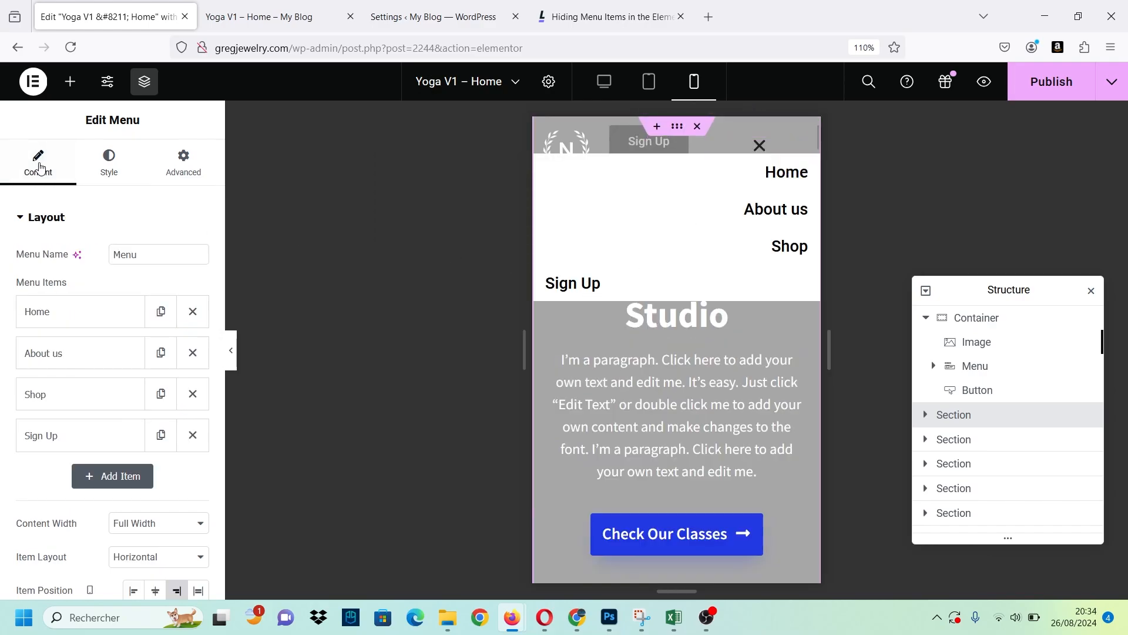
left_click(64, 442)
scroll(70, 412, "down", 4)
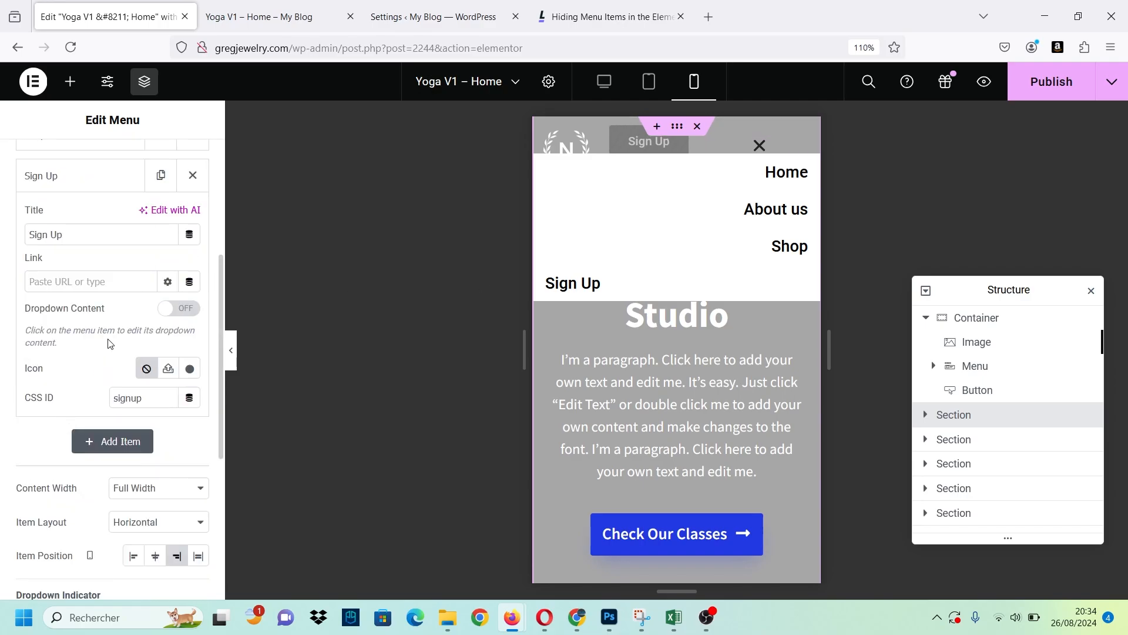
left_click(168, 309)
left_click(167, 309)
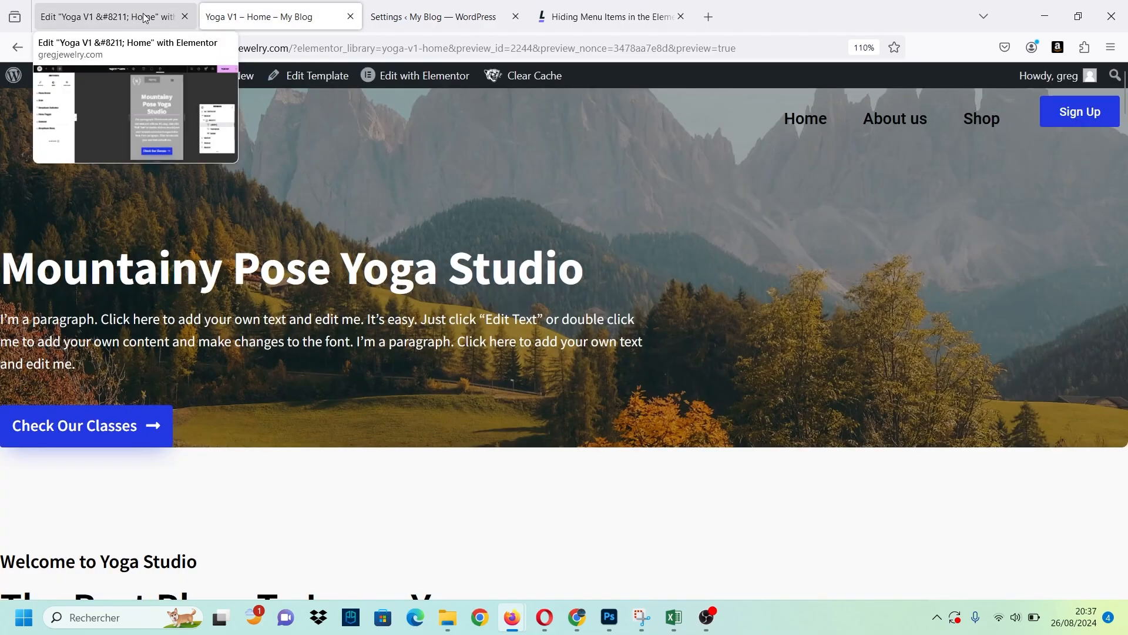
Set the menu toggle's distance from the dropdown to 27 px on mobile, with the menu expanded.
left_click(145, 18)
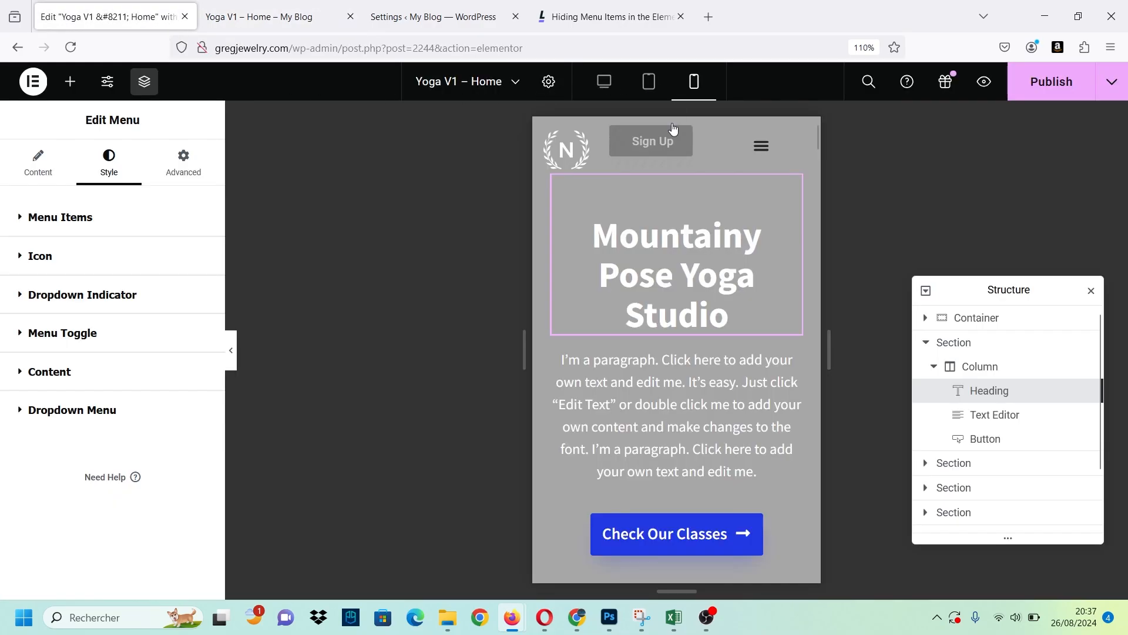
left_click(763, 147)
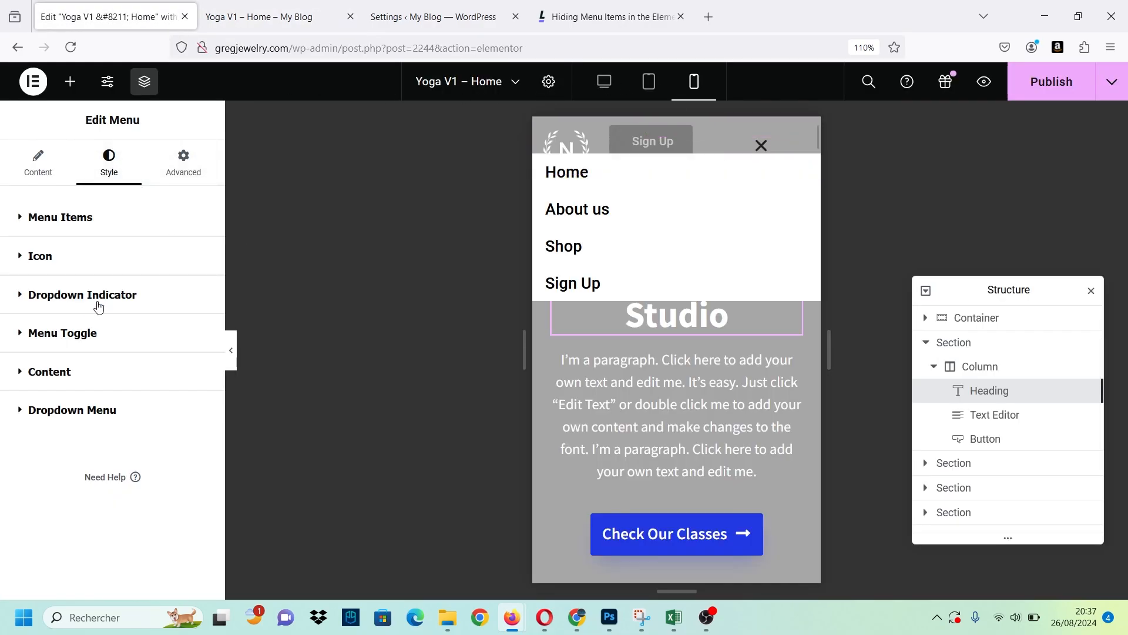
left_click(68, 333)
scroll(46, 343, "down", 2)
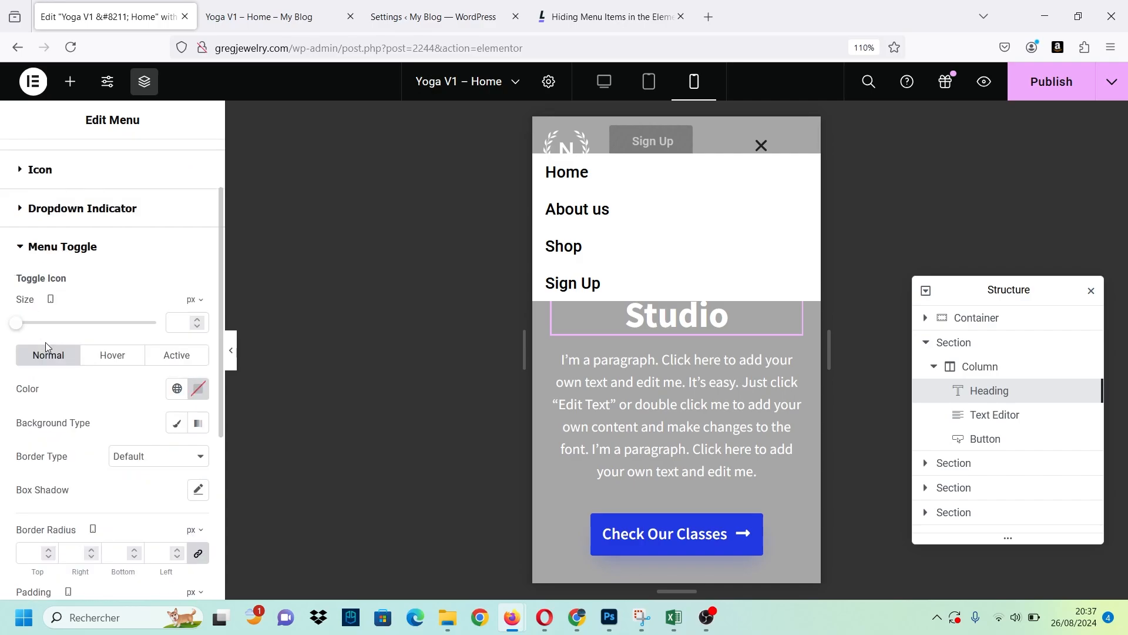
scroll(86, 399, "down", 1)
scroll(86, 399, "down", 2)
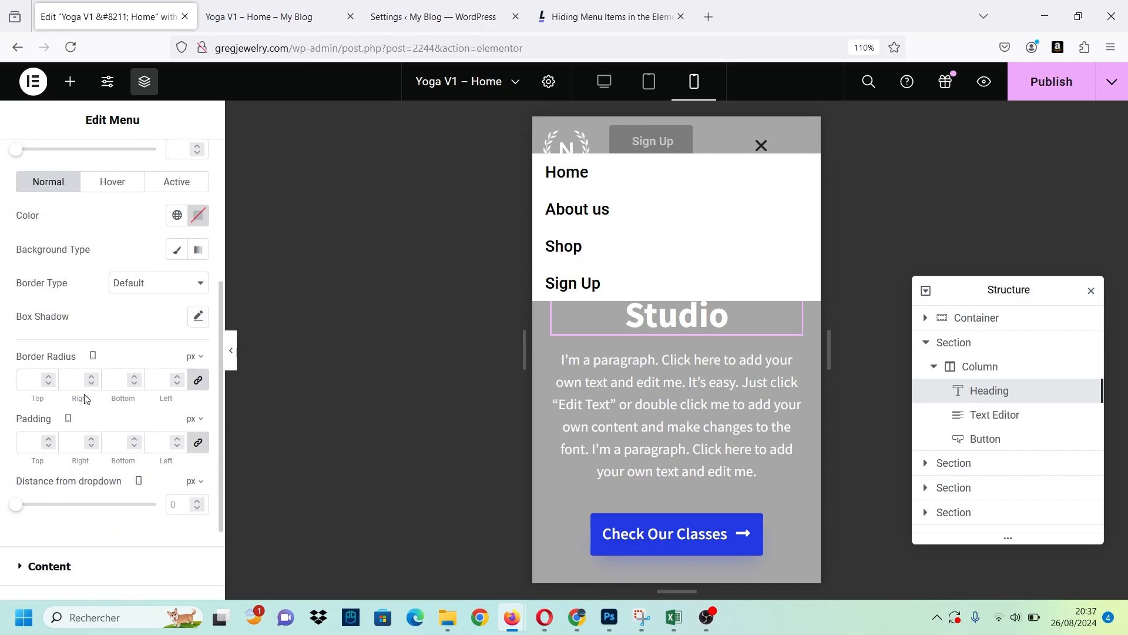
left_click(27, 421)
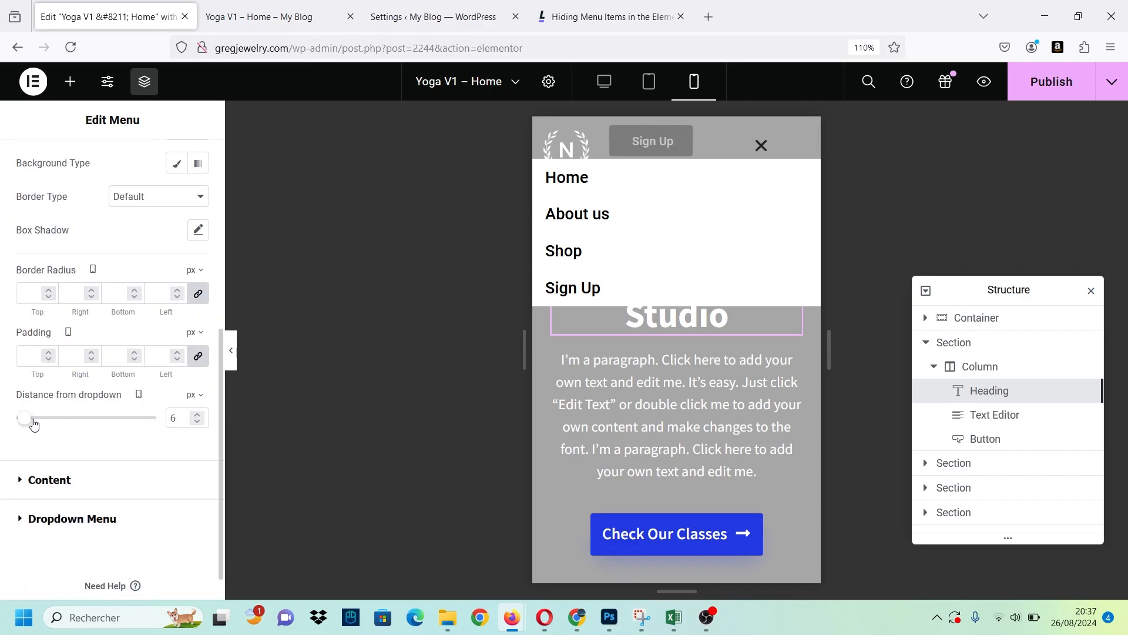
mouse_move(32, 422)
left_mouse_down()
mouse_move(74, 428)
mouse_move(52, 426)
left_mouse_up()
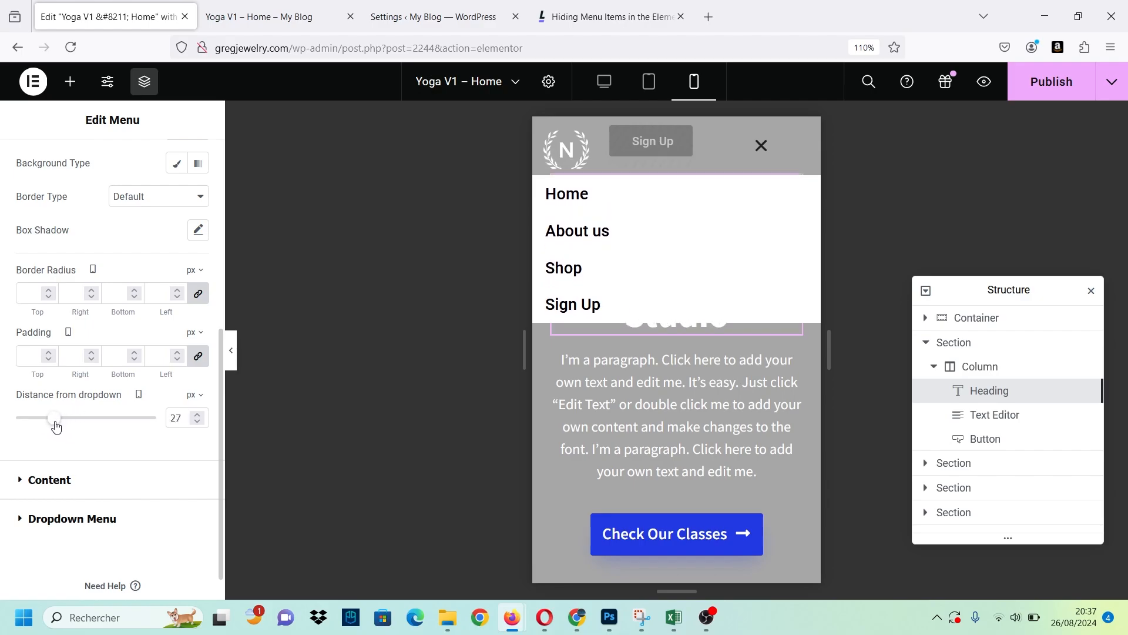
Align the header's menu toggle to the right for mobile portrait.
left_click(764, 145)
left_click(763, 144)
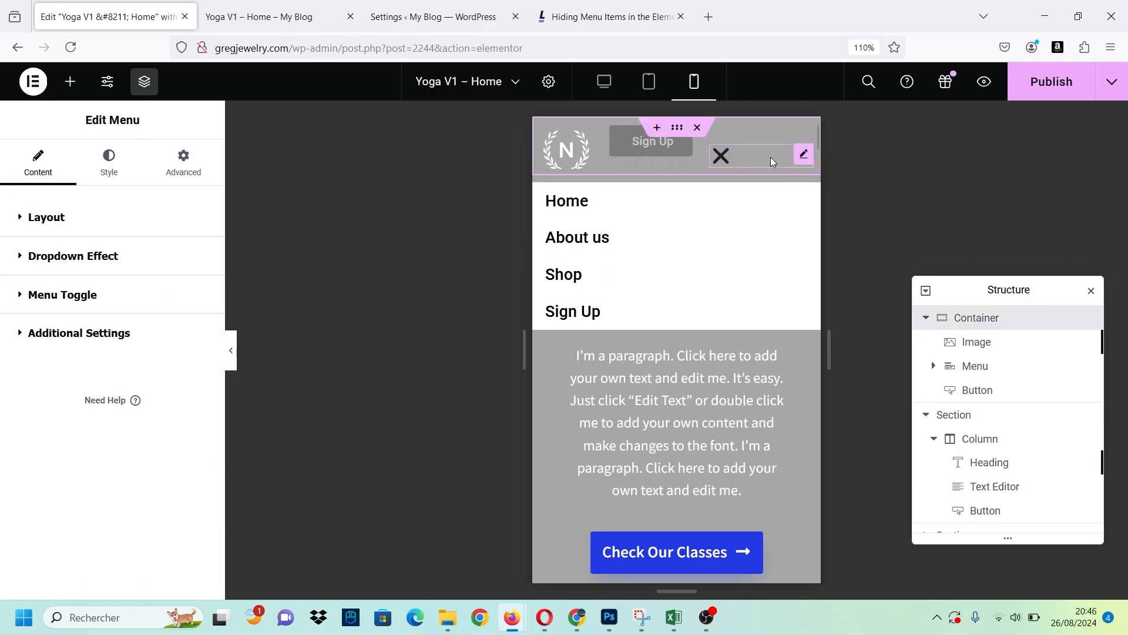
left_click(22, 297)
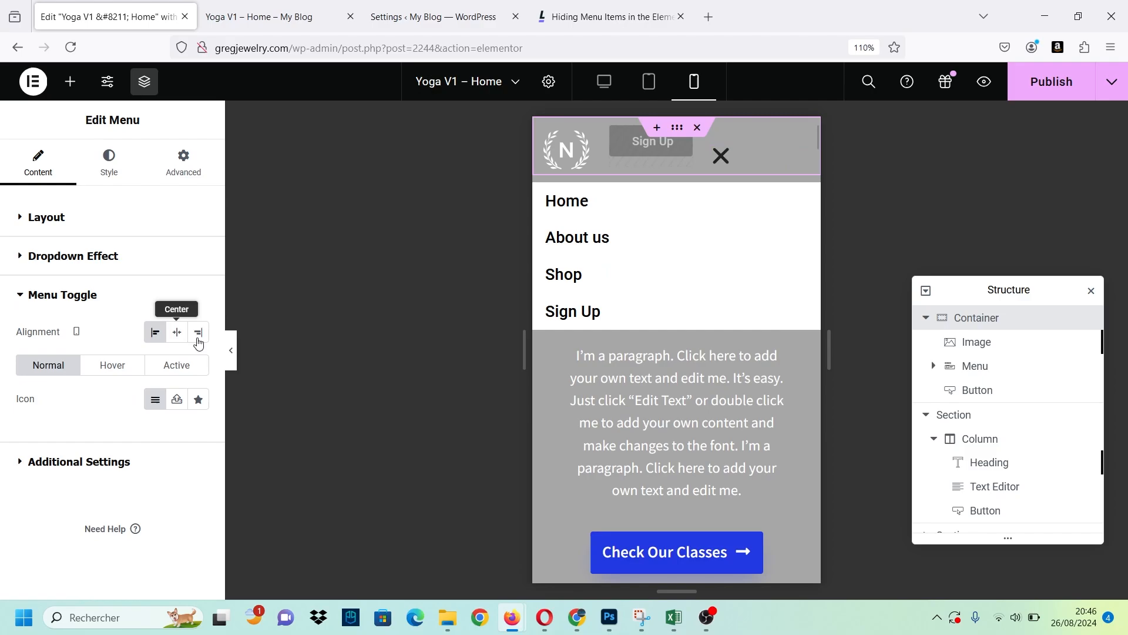
left_click(198, 333)
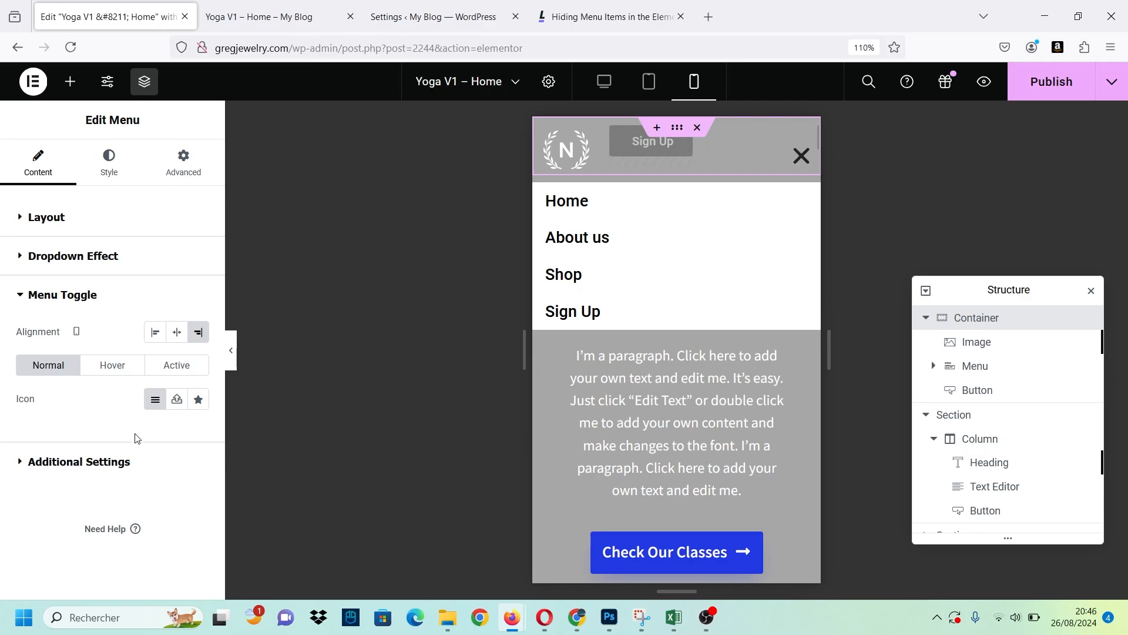
Enable horizontal scroll for the menu on mobile and check the result in the preview.
left_click(54, 468)
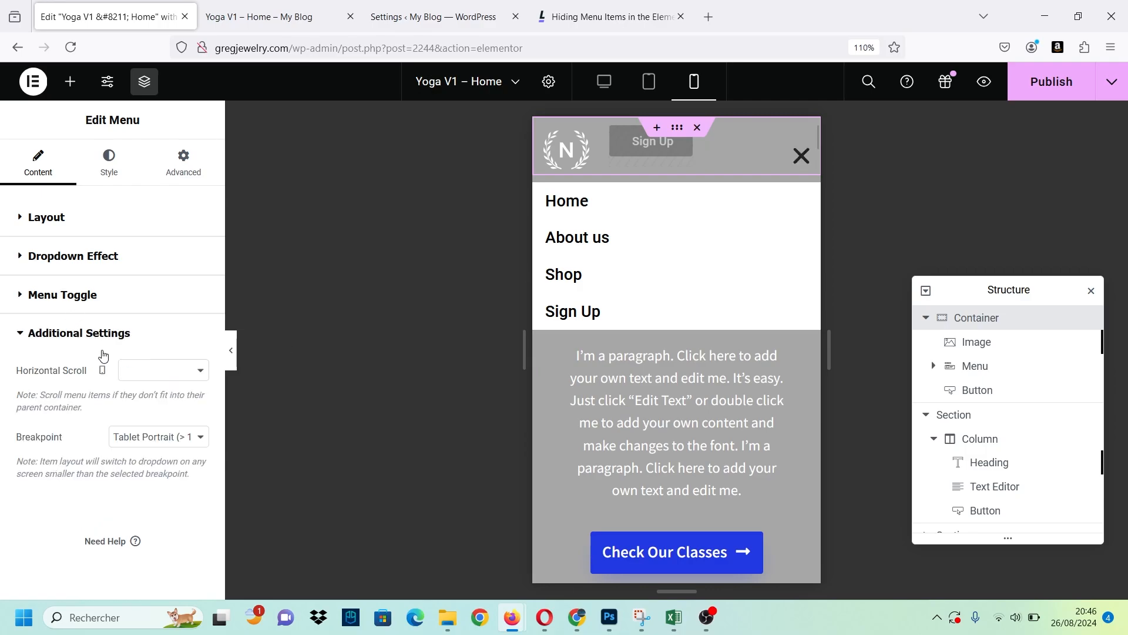
left_click(174, 376)
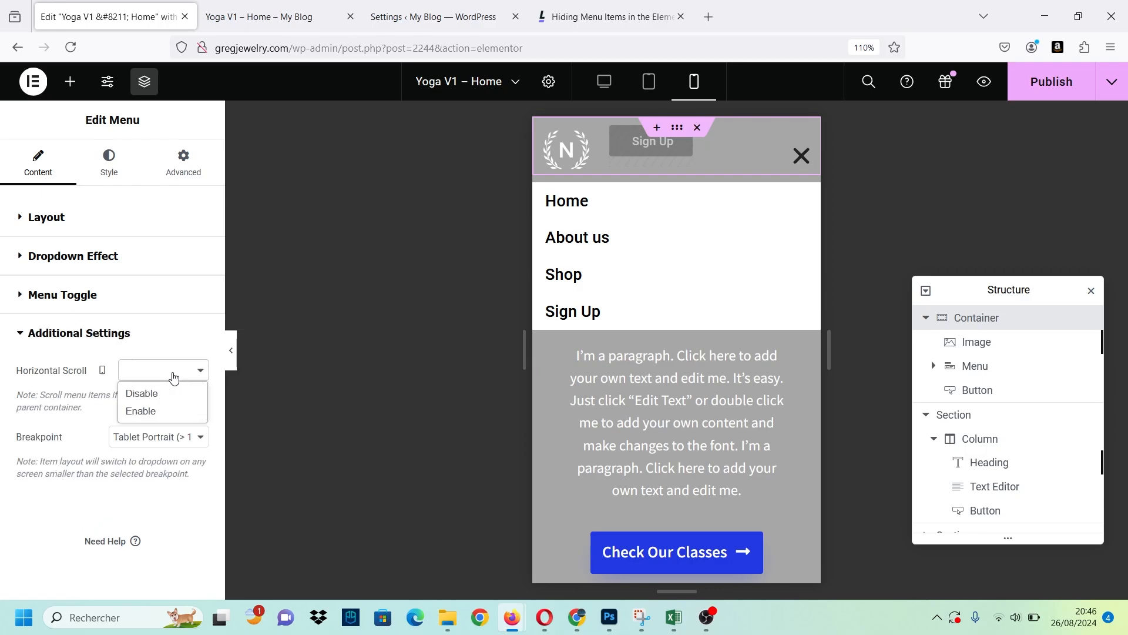
left_click(177, 411)
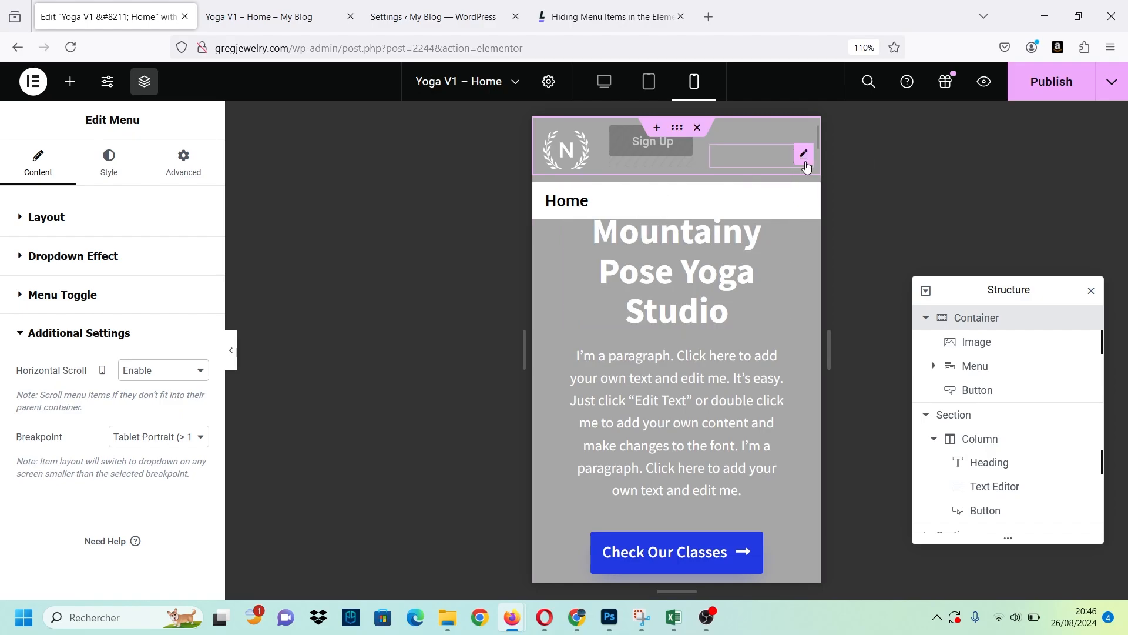
scroll(551, 218, "down", 3)
scroll(551, 219, "up", 3)
scroll(554, 224, "down", 8)
scroll(554, 223, "up", 8)
Deselect the header menu and publish the Yoga V1 – Home template.
left_click(612, 215)
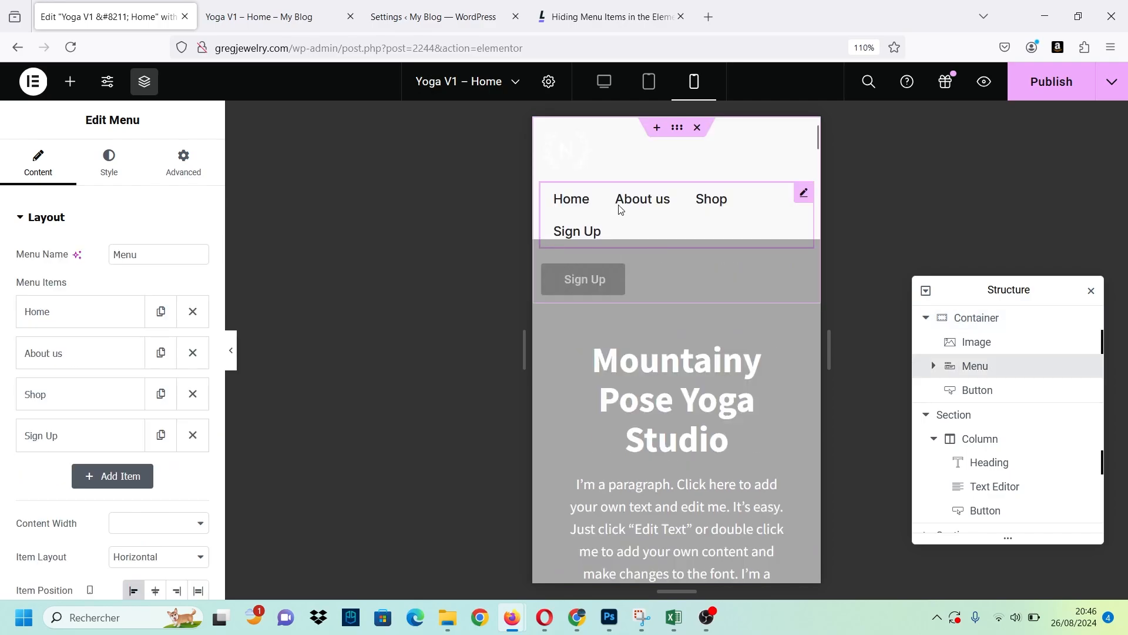
left_click(275, 439)
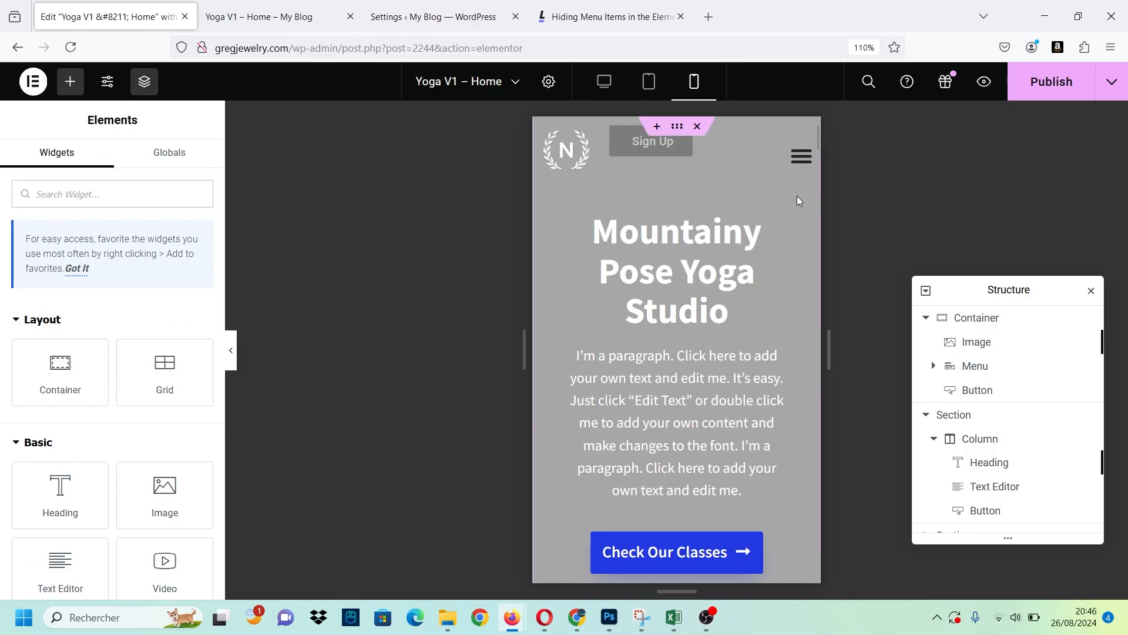
left_click(1051, 81)
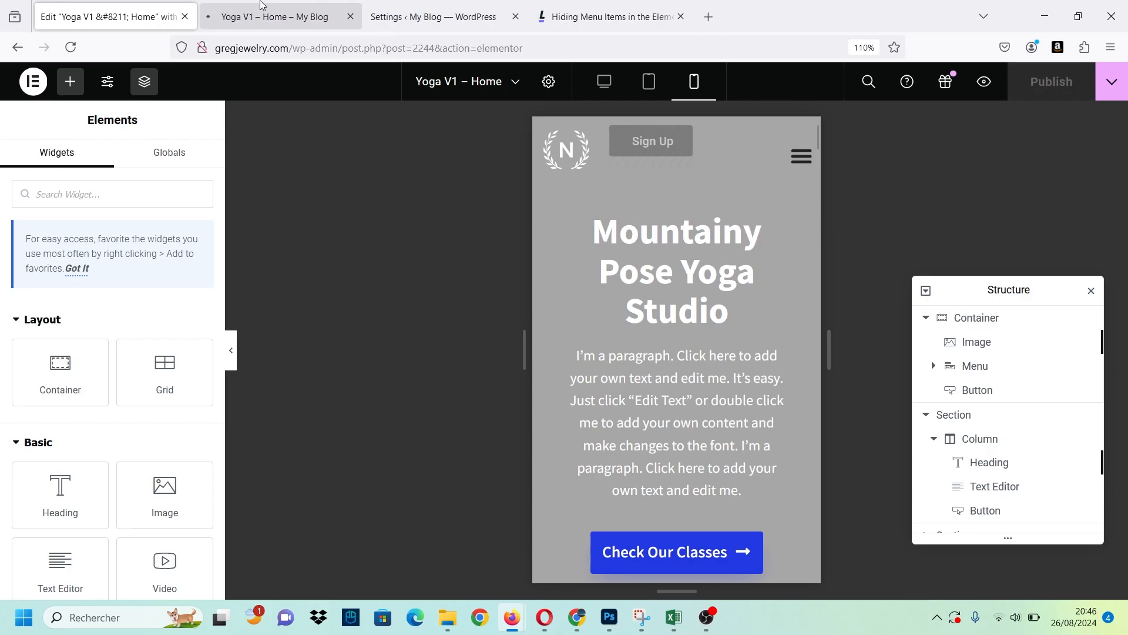
Check the published header with its menu expanded on the preview page at phone width, with the developer tools closed.
left_click(274, 17)
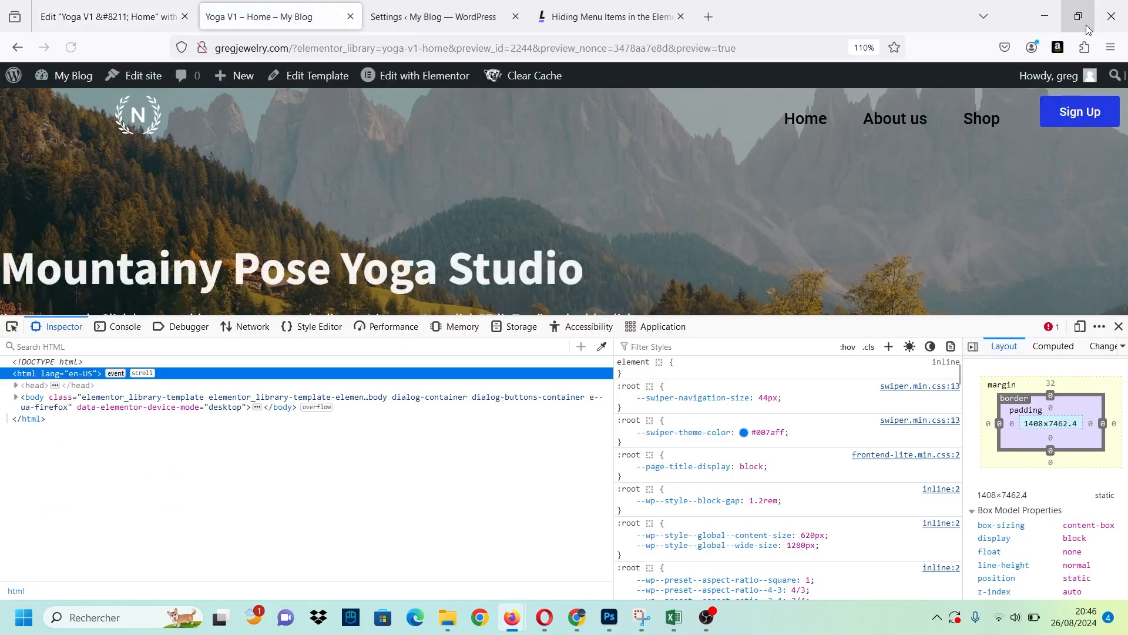
left_click(1119, 326)
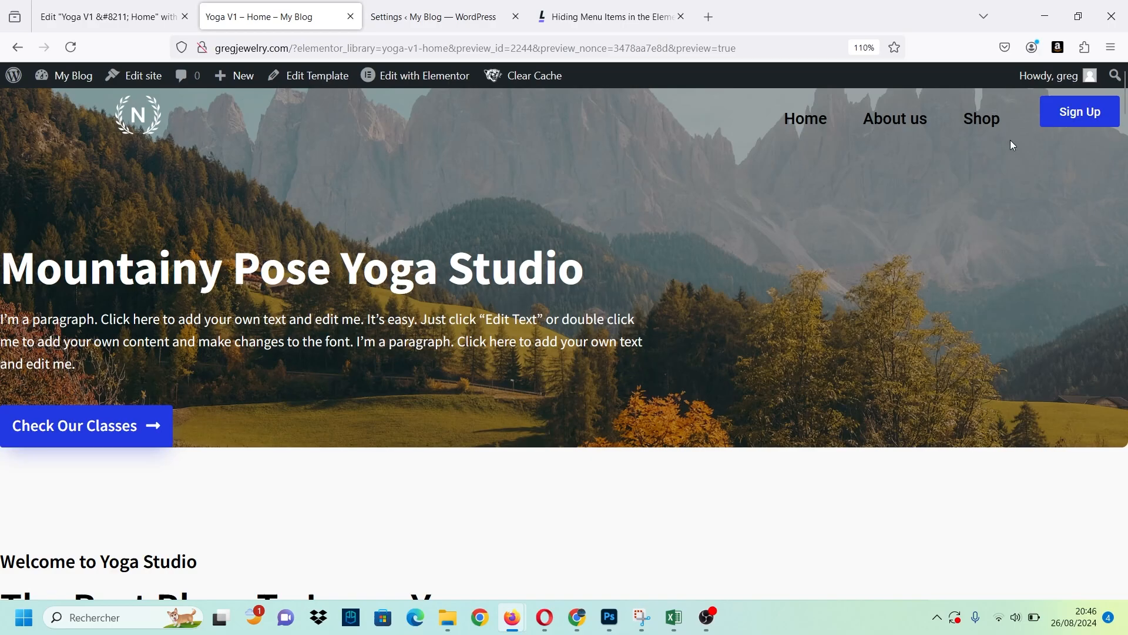
left_click(1078, 16)
left_click(920, 11)
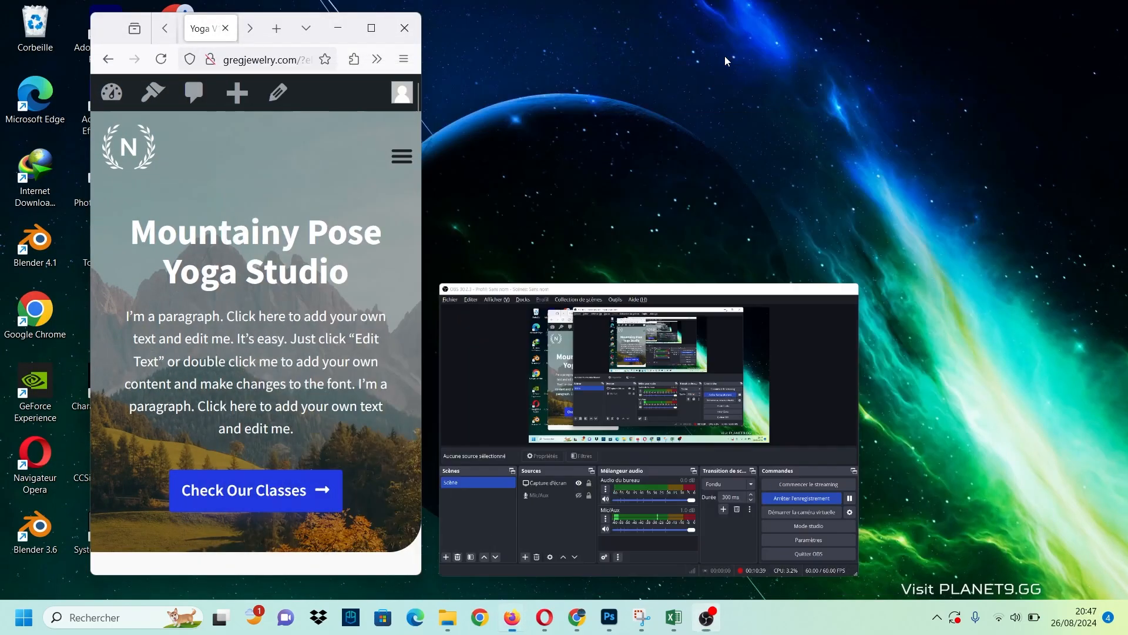
left_click(405, 157)
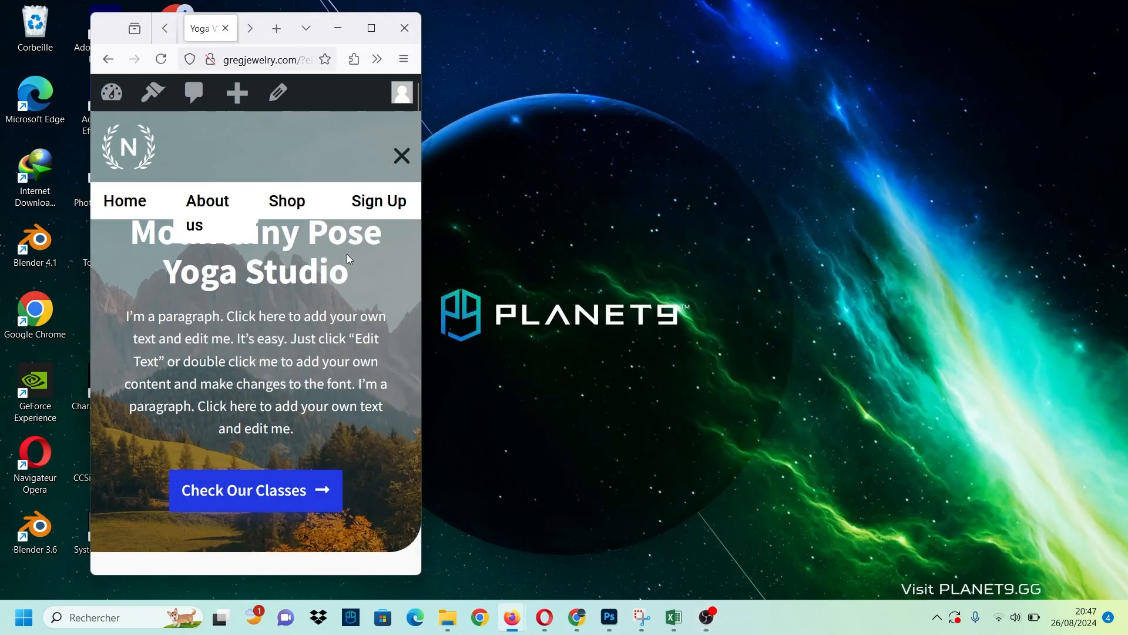
Collapse the preview page's menu, enlarge the browser window to full screen and return to the Elementor editor page.
left_click(401, 158)
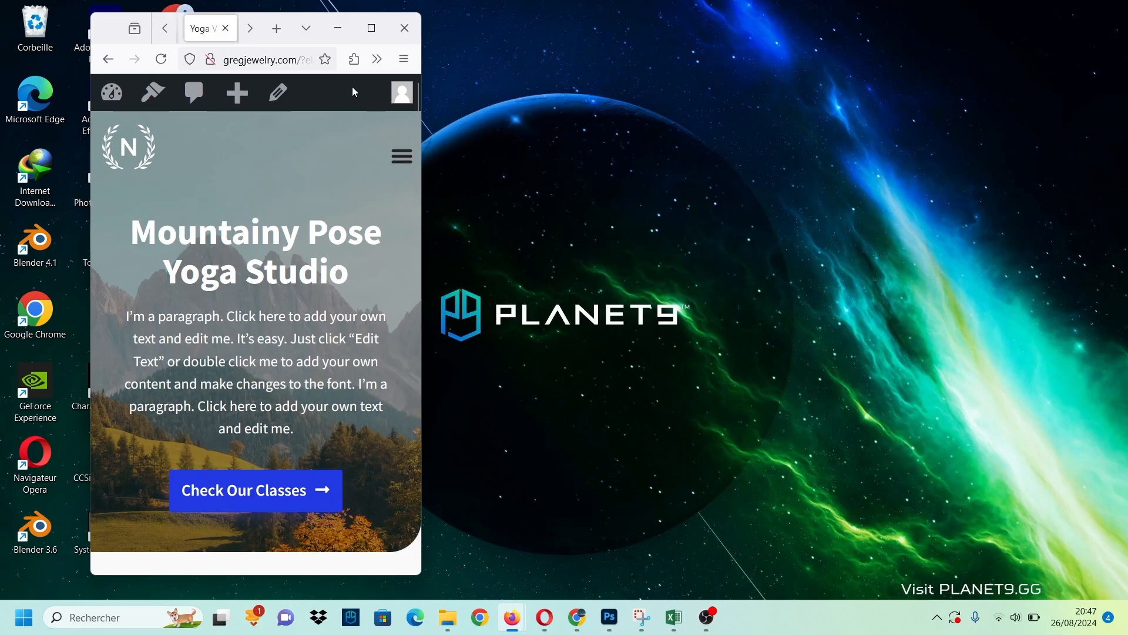
left_click(373, 32)
left_click(82, 23)
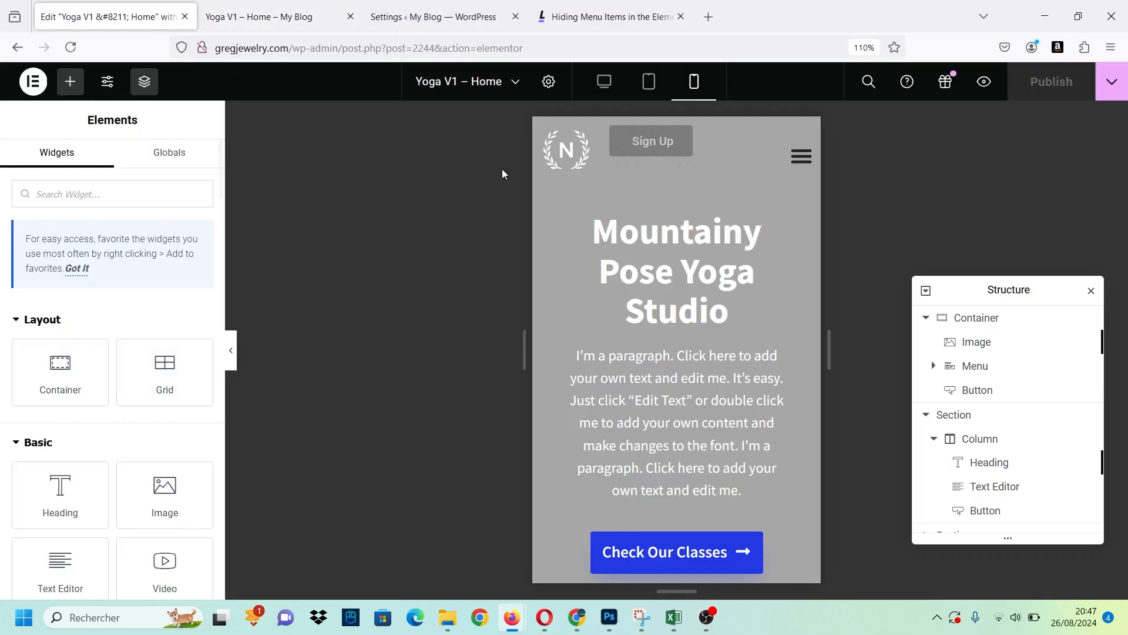
Disable horizontal scroll for the header menu on mobile and test its menu toggle on the canvas.
left_click(801, 156)
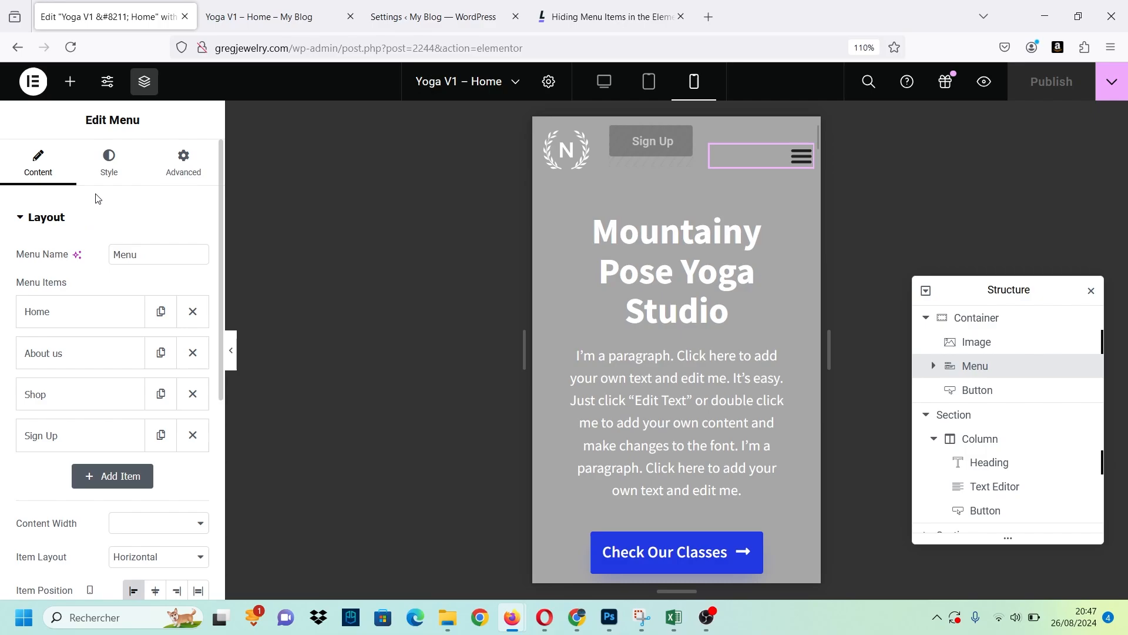
scroll(97, 247, "down", 5)
left_click(105, 487)
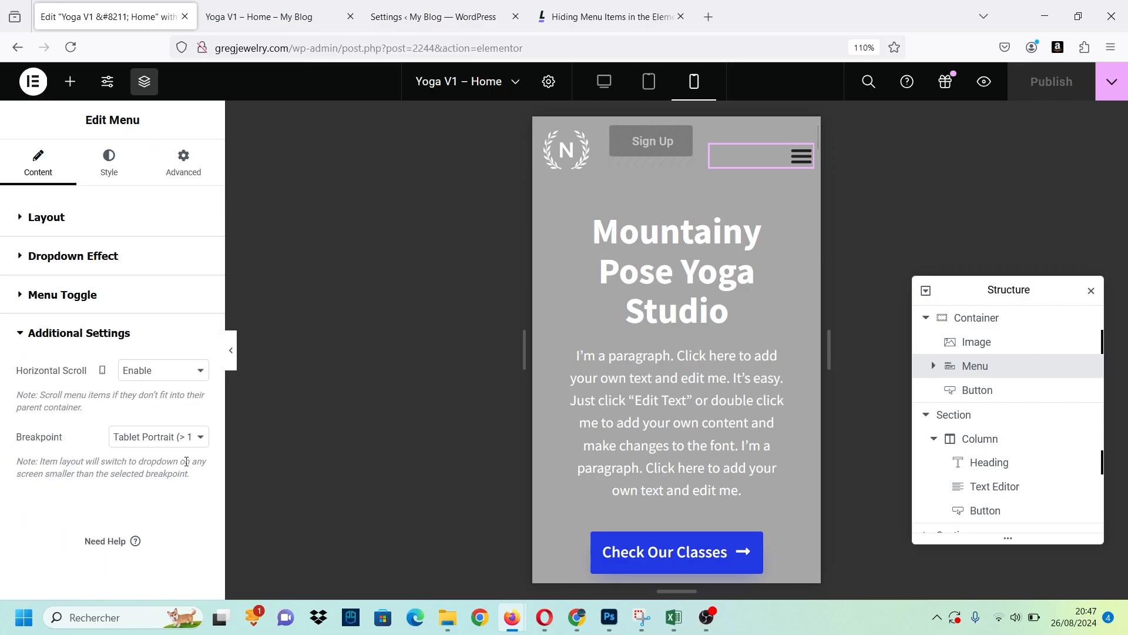
left_click(163, 370)
left_click(154, 393)
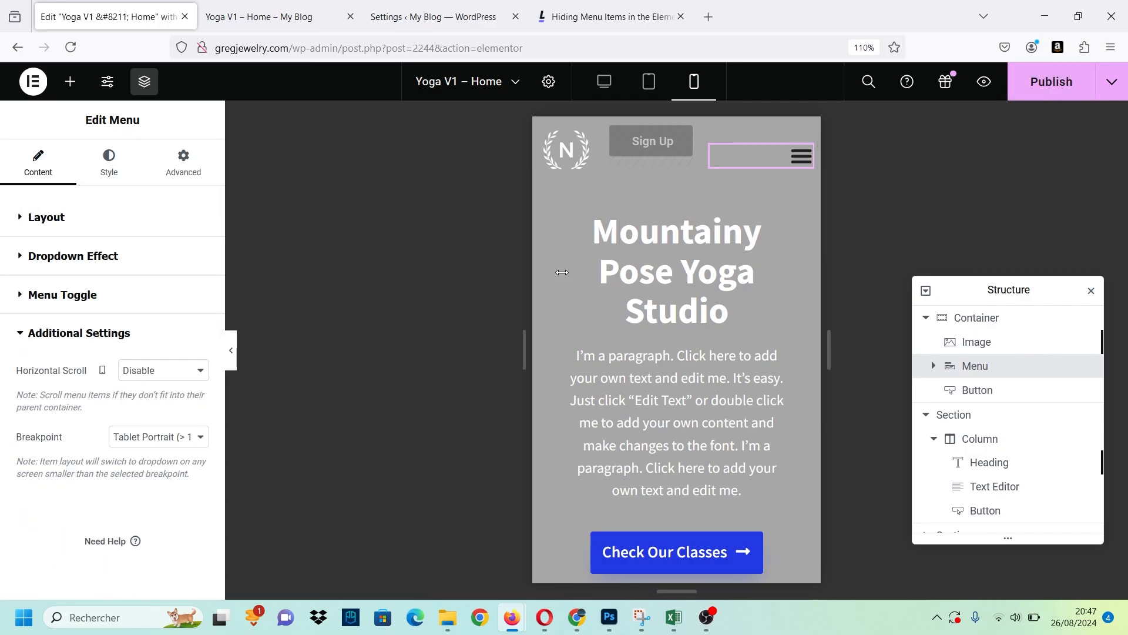
left_click(793, 160)
left_click(794, 165)
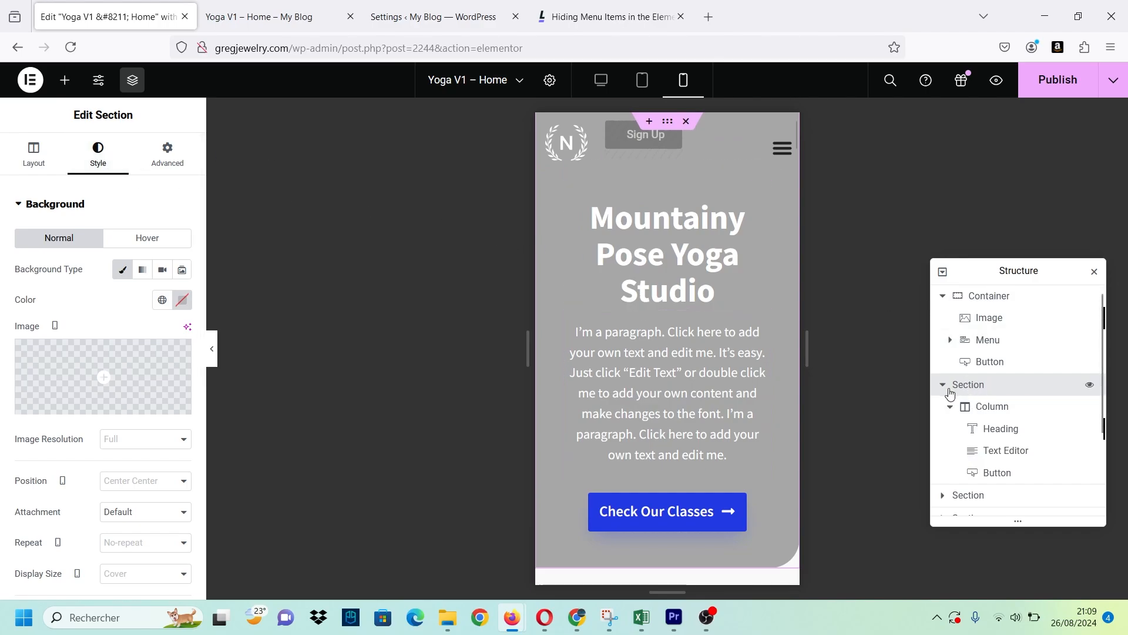
Set the autumn mountain landscape from the media library as the hero section's mobile background image, after comparing it with the desktop background.
left_click(979, 407)
left_click(979, 386)
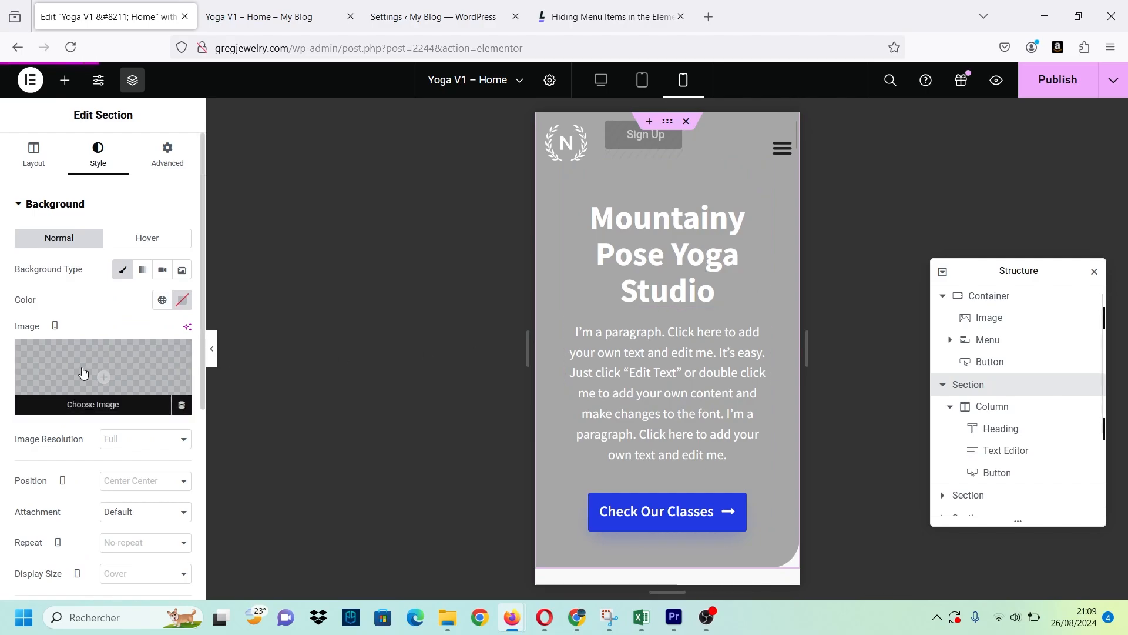
left_click(55, 326)
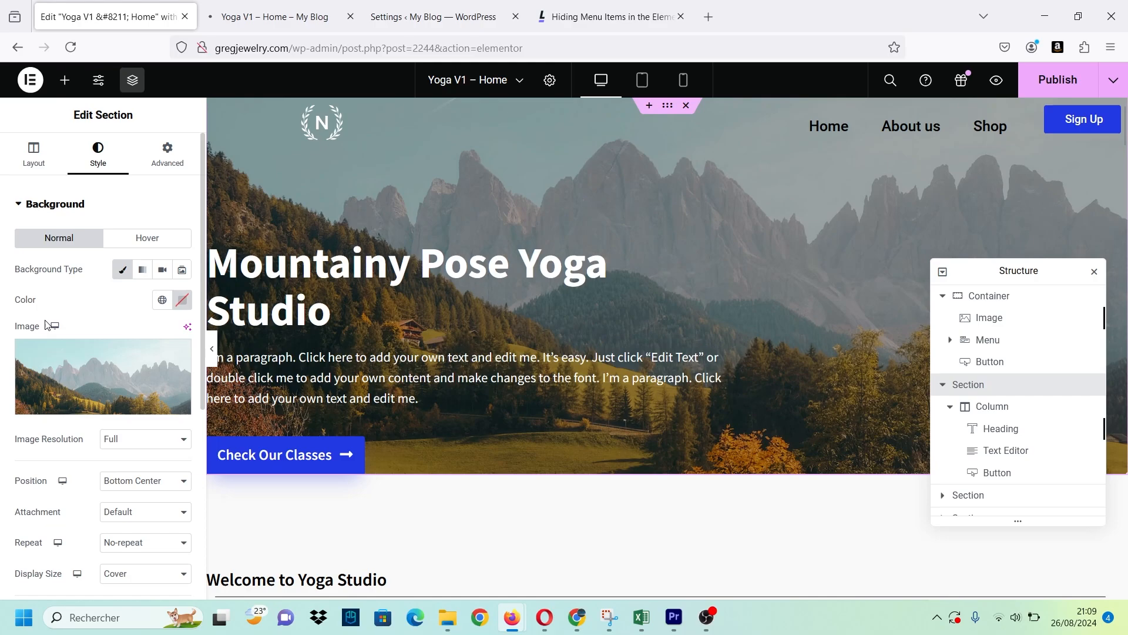
left_click(54, 326)
left_click(56, 370)
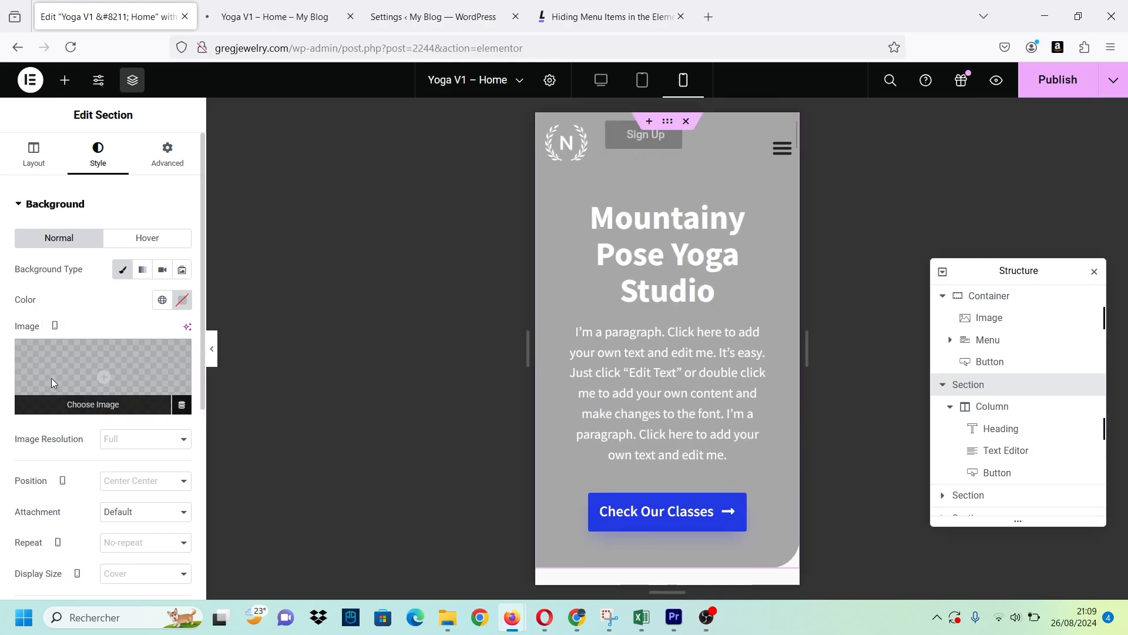
left_click(51, 379)
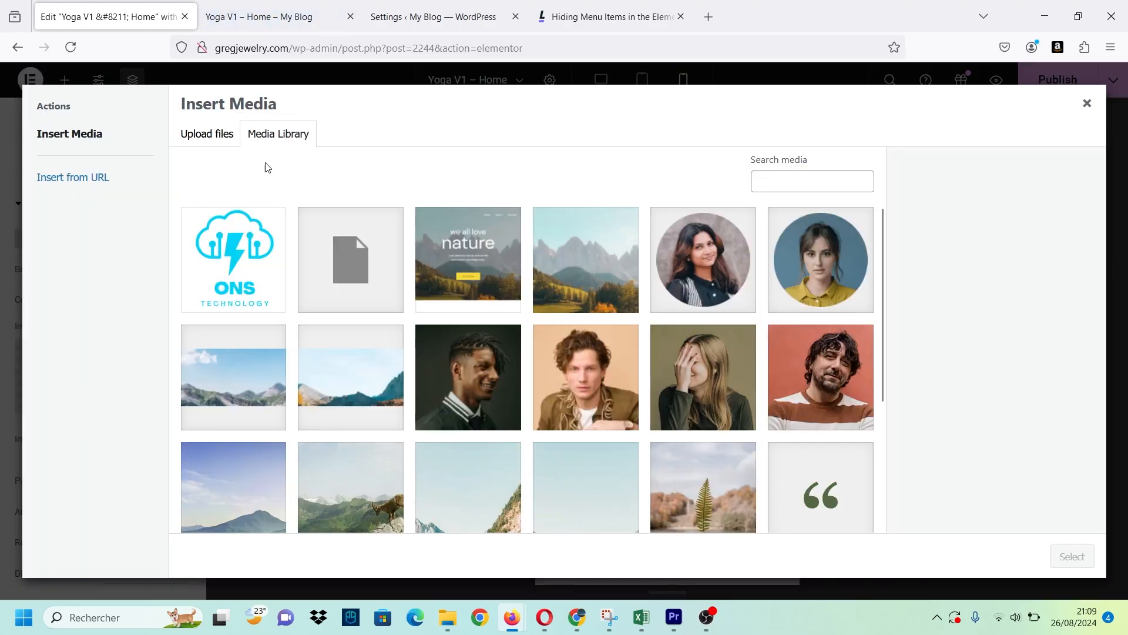
left_click(582, 250)
left_click(1072, 556)
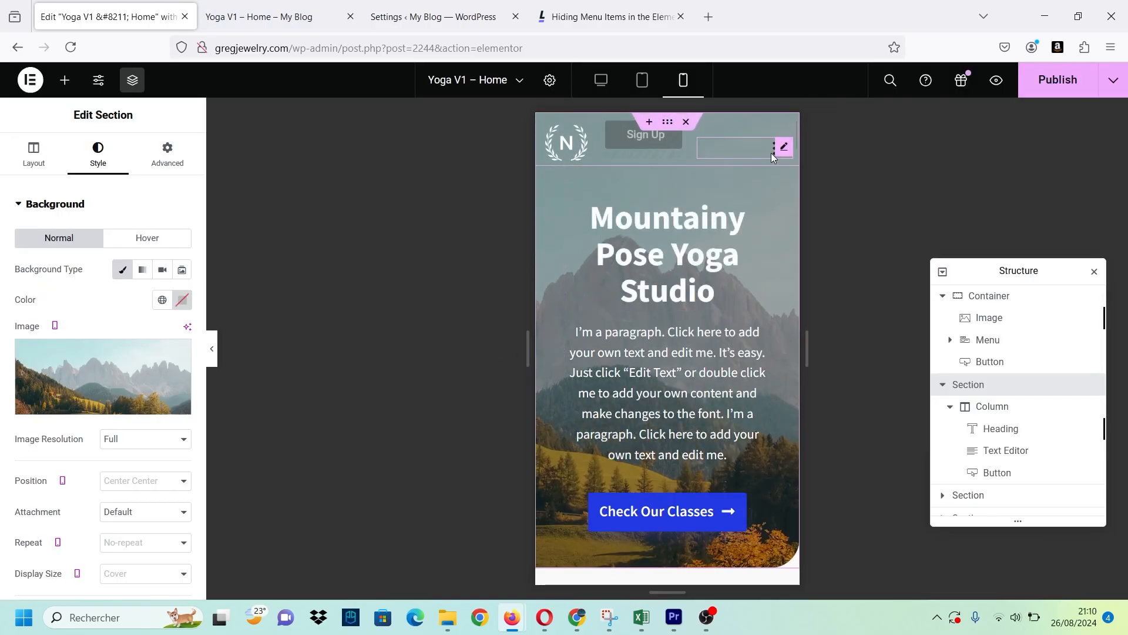
Expand and collapse the header's mobile menu to check it, and view the mobile page with the editing panels hidden.
left_click(771, 153)
left_click(775, 157)
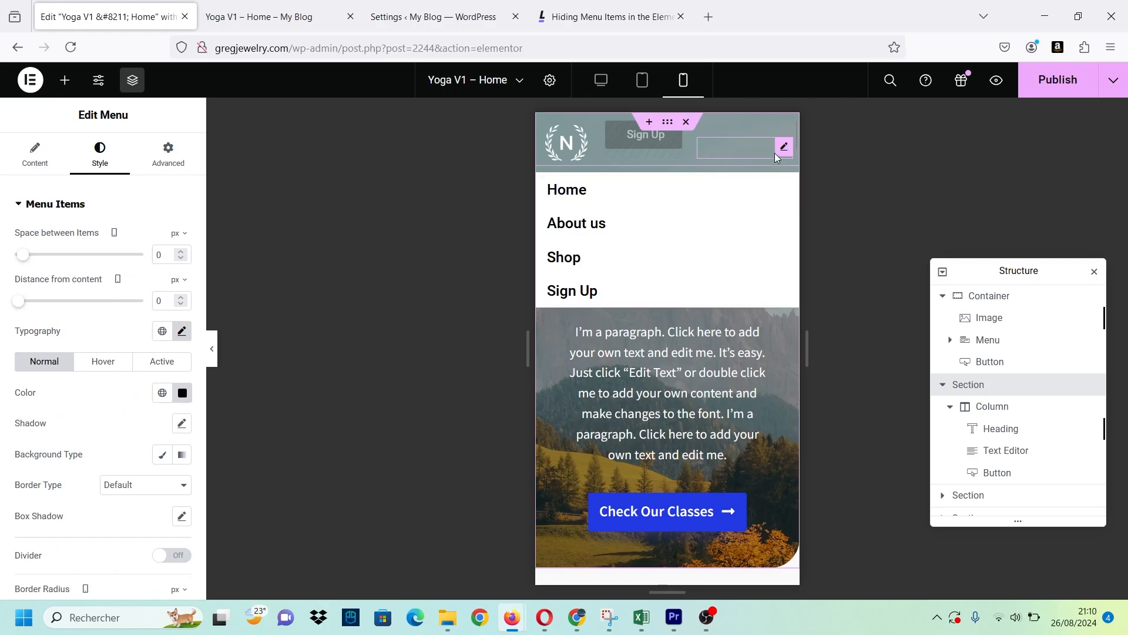
left_click(775, 156)
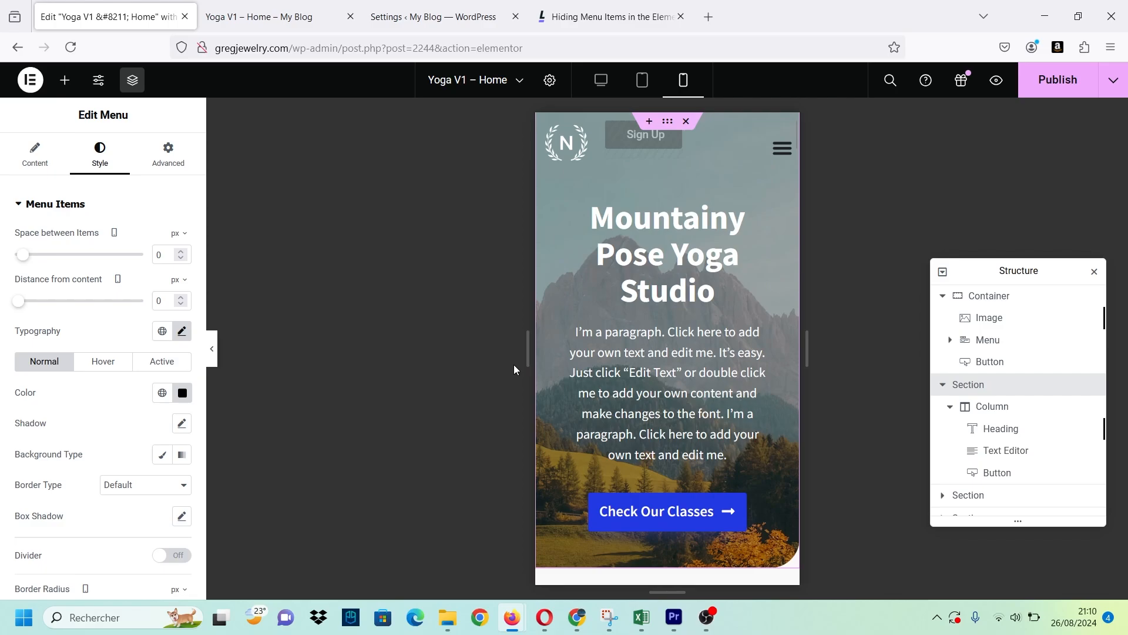
scroll(570, 405, "down", 4)
scroll(570, 401, "up", 4)
left_click(212, 347)
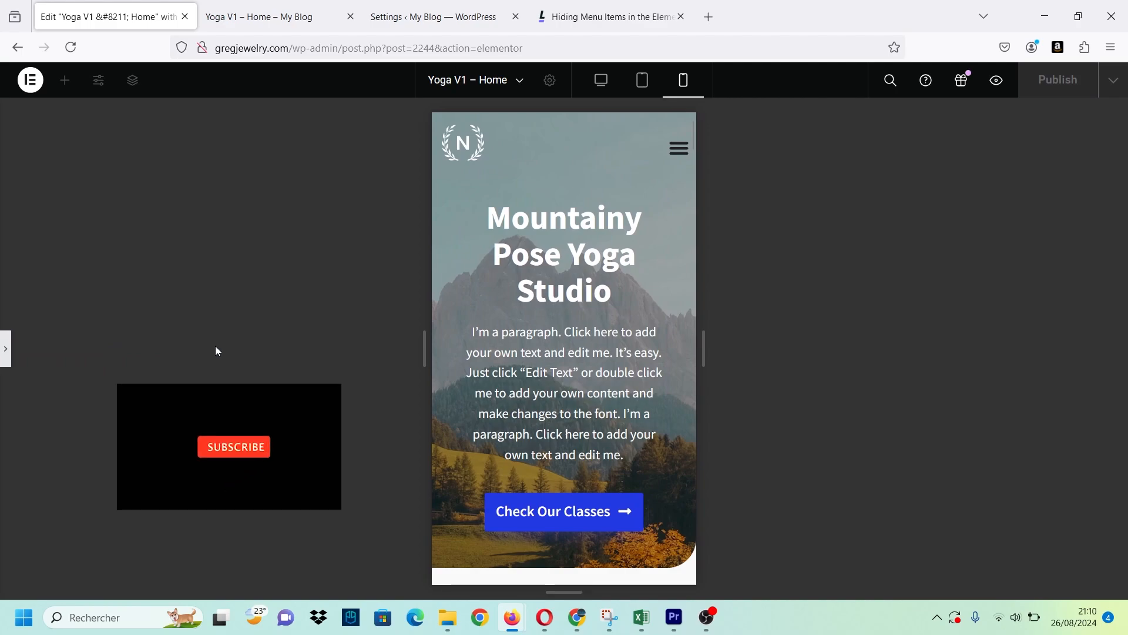